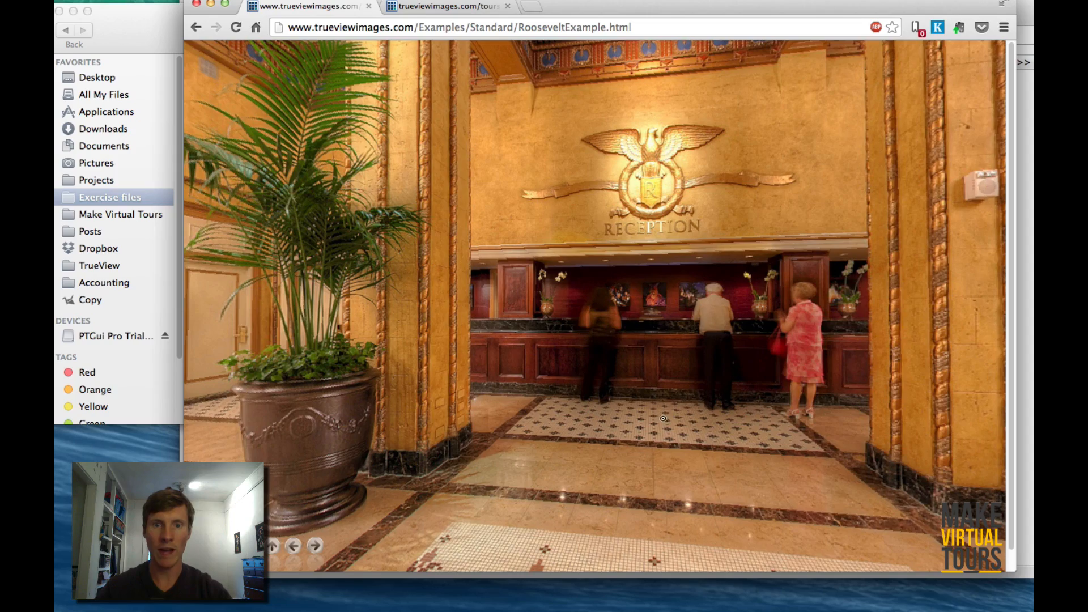
Look around the Roosevelt lobby virtual tour, examining the reception area, the long hallway and the seating area.
{"action": "left_click_drag", "start_coordinate": [733, 404], "coordinate": [566, 416]}
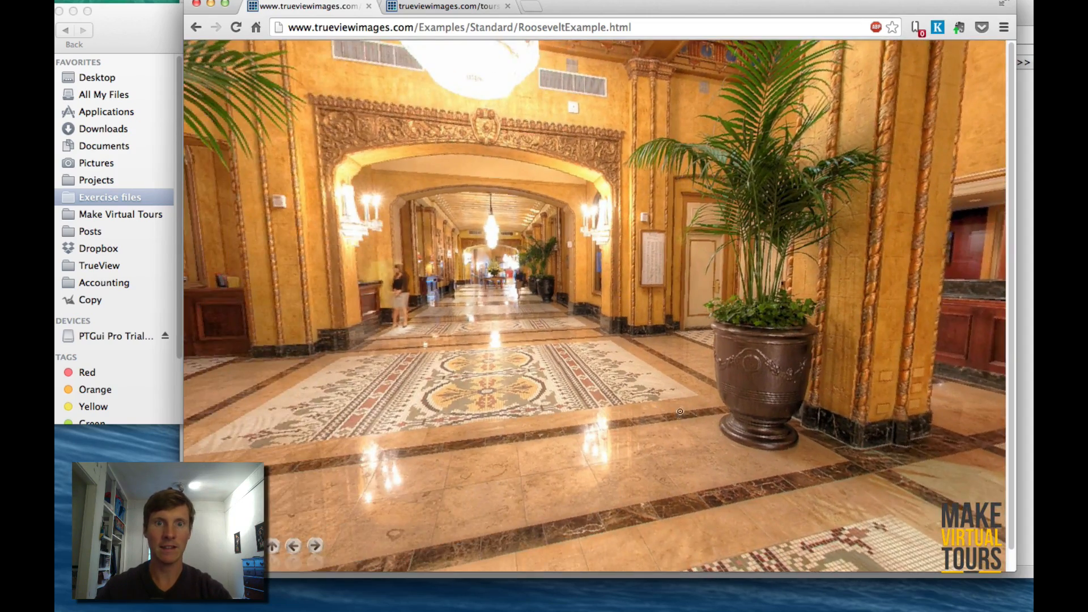
{"action": "left_click_drag", "start_coordinate": [680, 412], "coordinate": [564, 405]}
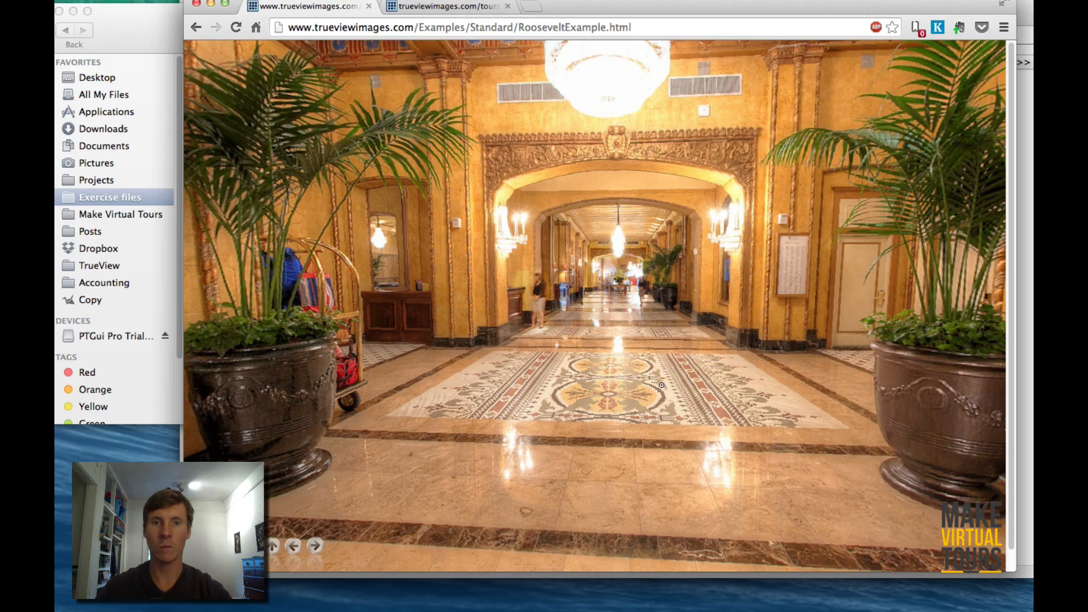
{"action": "mouse_move", "coordinate": [674, 384]}
{"action": "left_mouse_down"}
{"action": "mouse_move", "coordinate": [605, 382]}
{"action": "mouse_move", "coordinate": [759, 384]}
{"action": "mouse_move", "coordinate": [575, 386]}
{"action": "mouse_move", "coordinate": [656, 392]}
{"action": "left_mouse_up"}
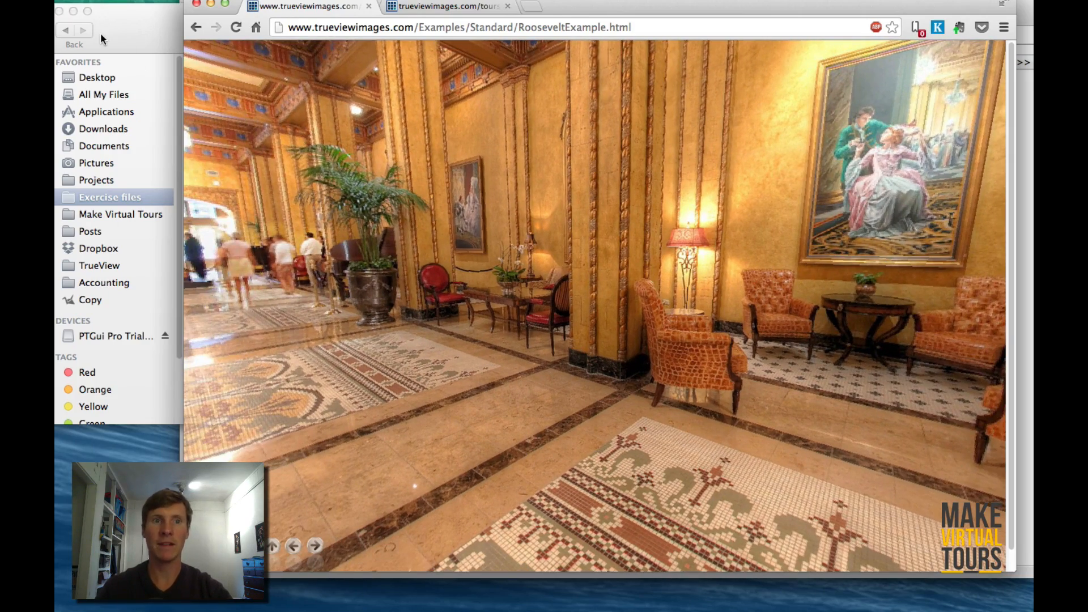
{"action": "left_click_drag", "start_coordinate": [497, 160], "coordinate": [424, 179]}
{"action": "left_click_drag", "start_coordinate": [581, 235], "coordinate": [323, 253]}
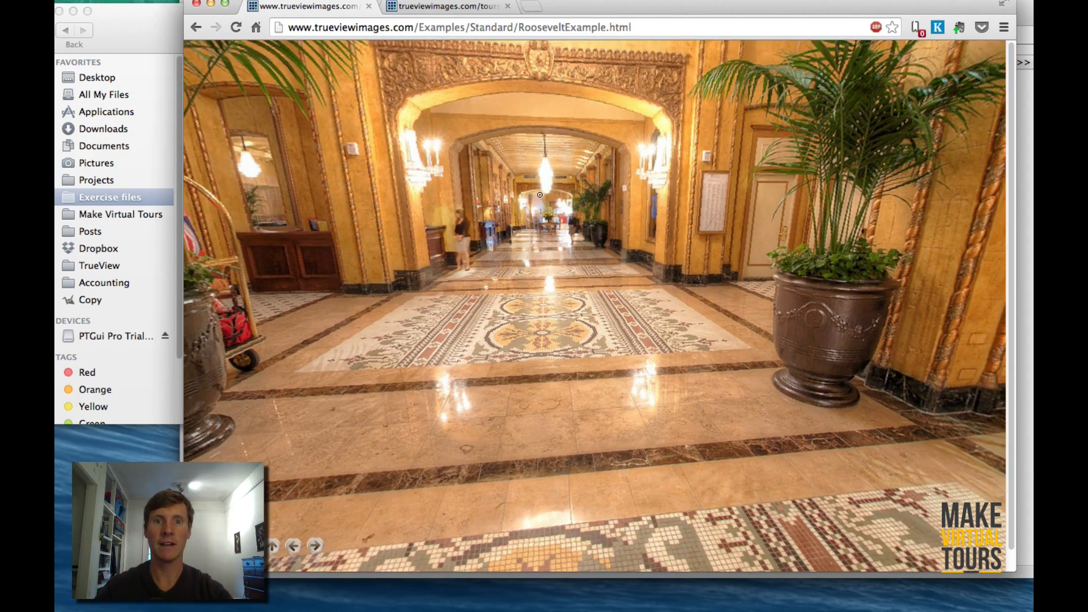
{"action": "left_click_drag", "start_coordinate": [544, 204], "coordinate": [458, 190]}
{"action": "mouse_move", "coordinate": [577, 227]}
{"action": "left_mouse_down"}
{"action": "mouse_move", "coordinate": [475, 252]}
{"action": "mouse_move", "coordinate": [712, 256]}
{"action": "mouse_move", "coordinate": [677, 312]}
{"action": "mouse_move", "coordinate": [777, 306]}
{"action": "mouse_move", "coordinate": [753, 315]}
{"action": "left_mouse_up"}
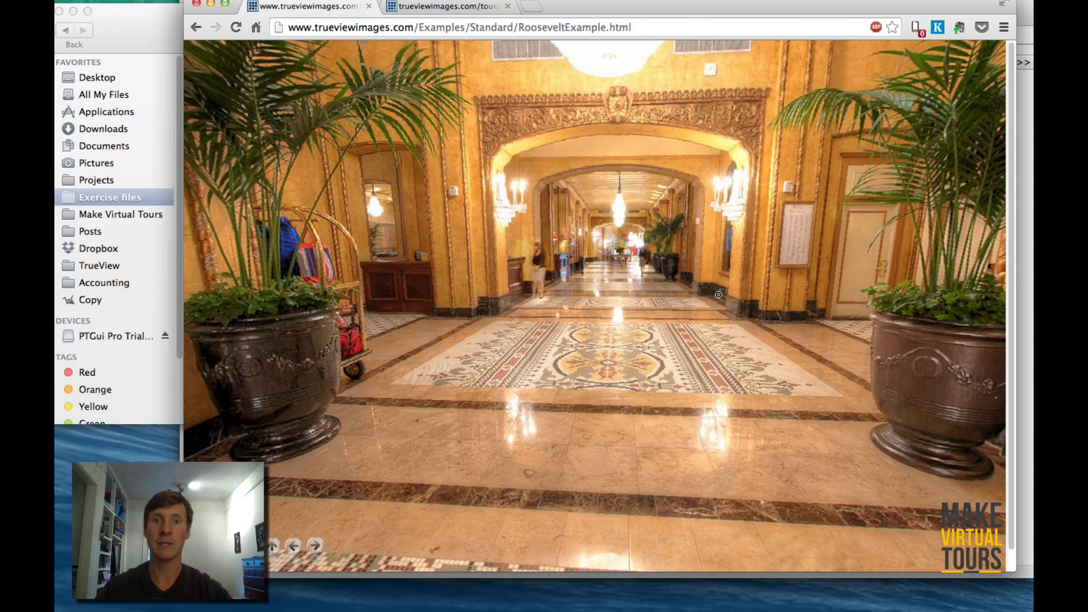
{"action": "left_click_drag", "start_coordinate": [642, 285], "coordinate": [504, 288]}
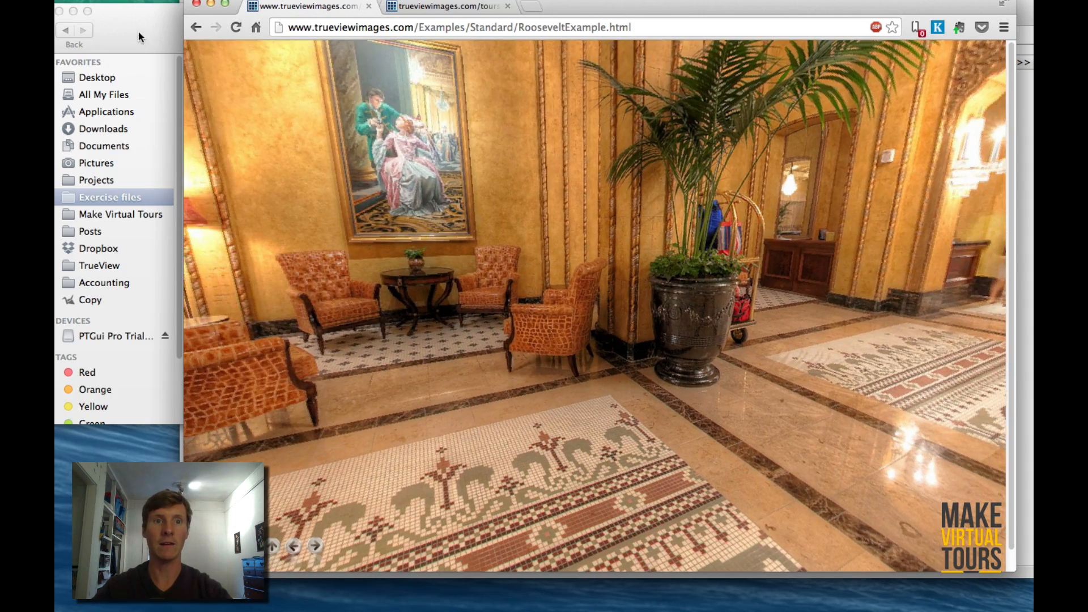
Switch to Finder and preview Audubon-01 Panorama.tif in the 20131122_GINDIN_VIRTUALTOUR folder, then close the preview.
{"action": "left_click", "coordinate": [118, 45]}
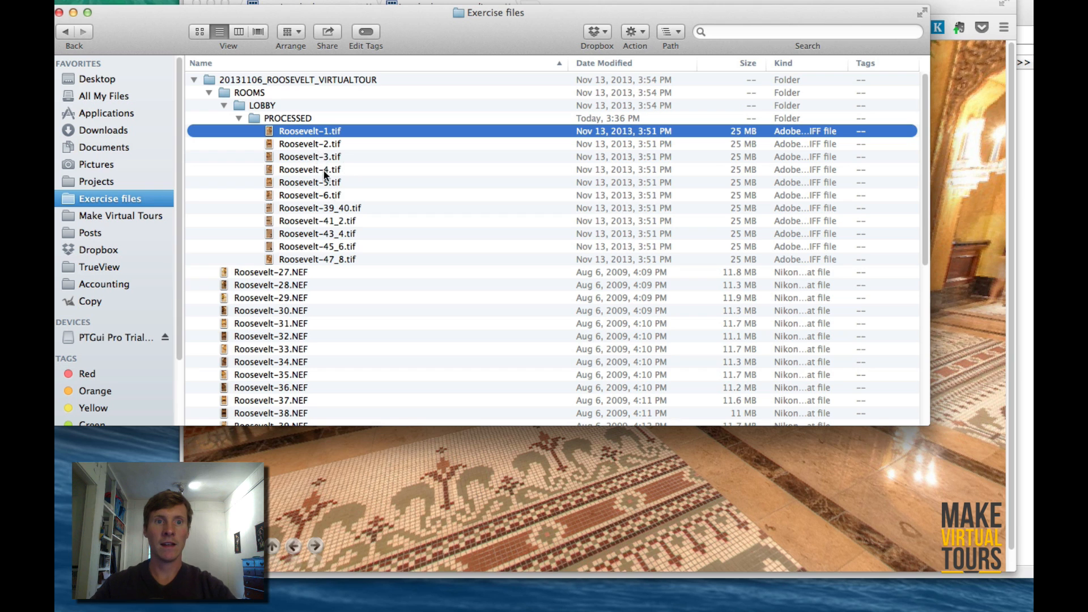
{"action": "scroll", "coordinate": [355, 308], "scroll_direction": "down", "scroll_amount": 10}
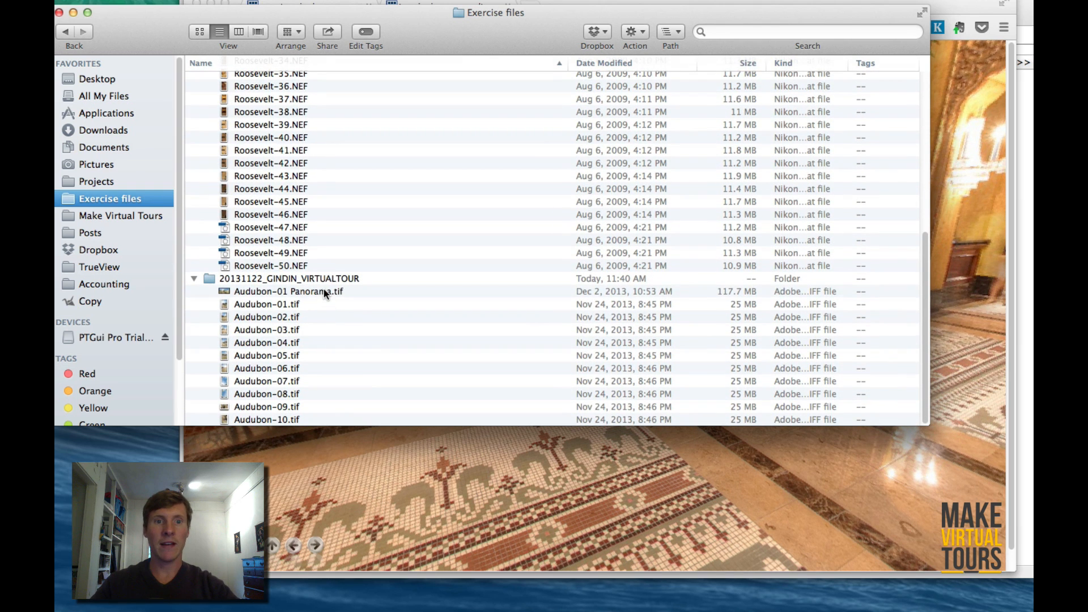
{"action": "left_click", "coordinate": [362, 291]}
{"action": "key", "text": "space"}
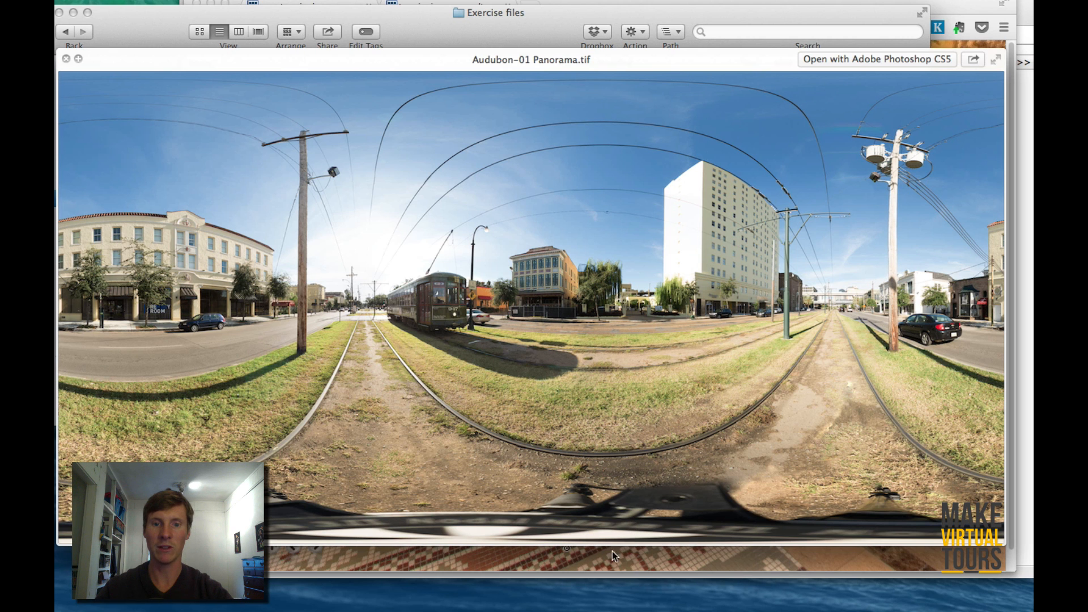
{"action": "key", "text": "space"}
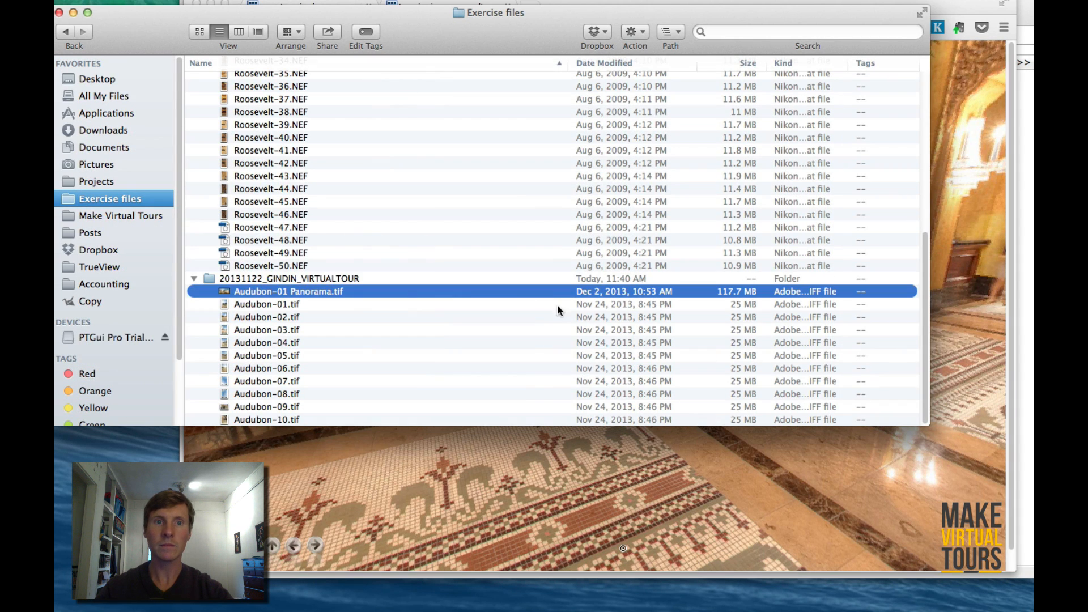
Preview the individual source photos one after another, from Audubon-01.tif through Audubon-10.tif.
{"action": "left_click", "coordinate": [348, 305]}
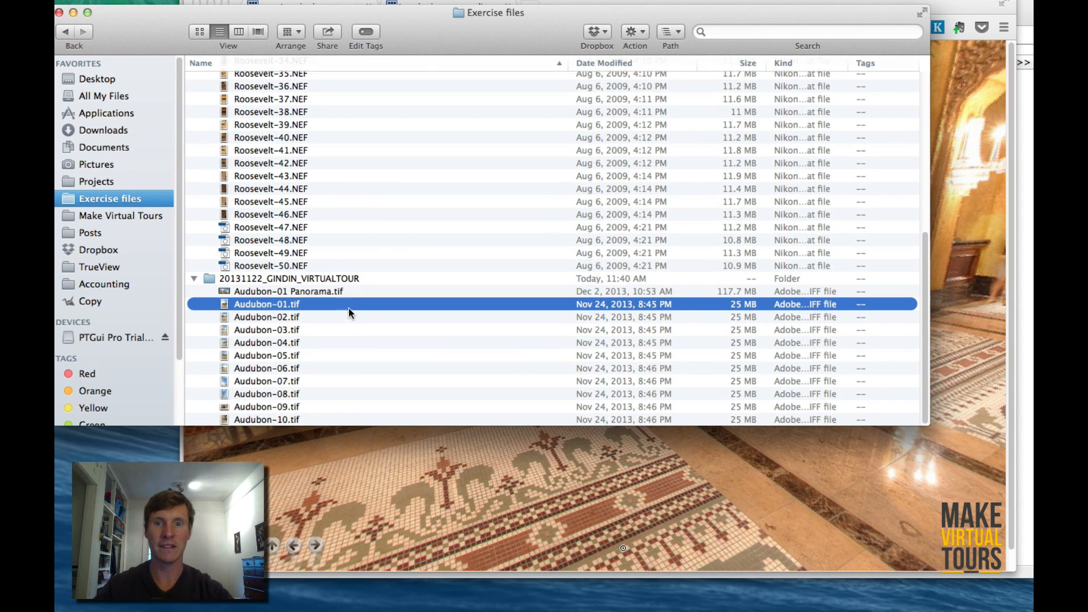
{"action": "key", "text": "space"}
{"action": "key", "text": "Down"}
{"action": "key", "text": "Down"}
{"action": "key", "text": "Down"}
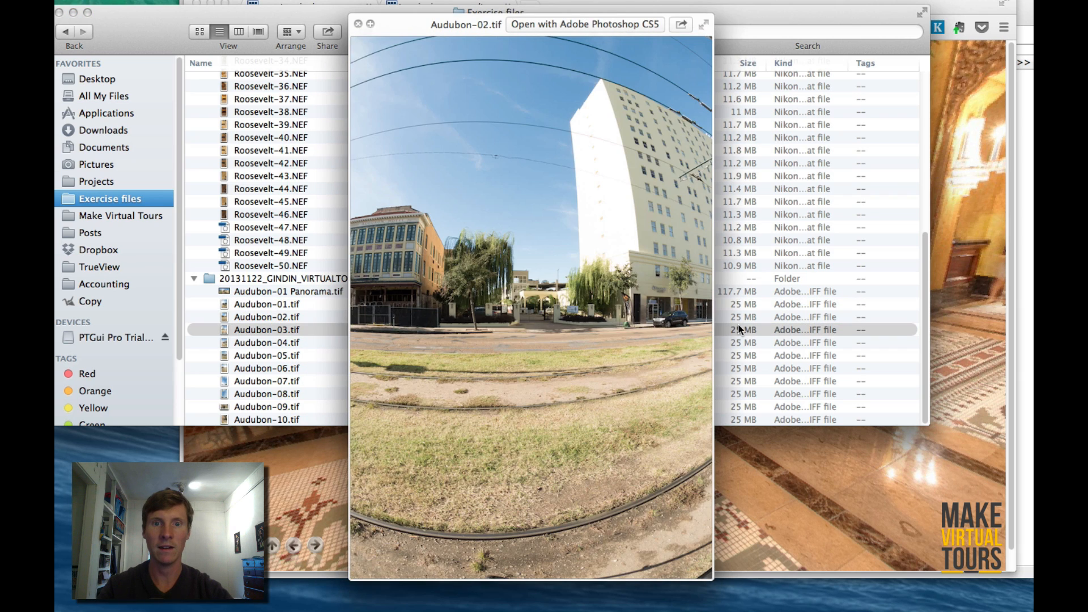
{"action": "key", "text": "Down"}
{"action": "key", "text": "Down"}
{"action": "key", "text": "Down"}
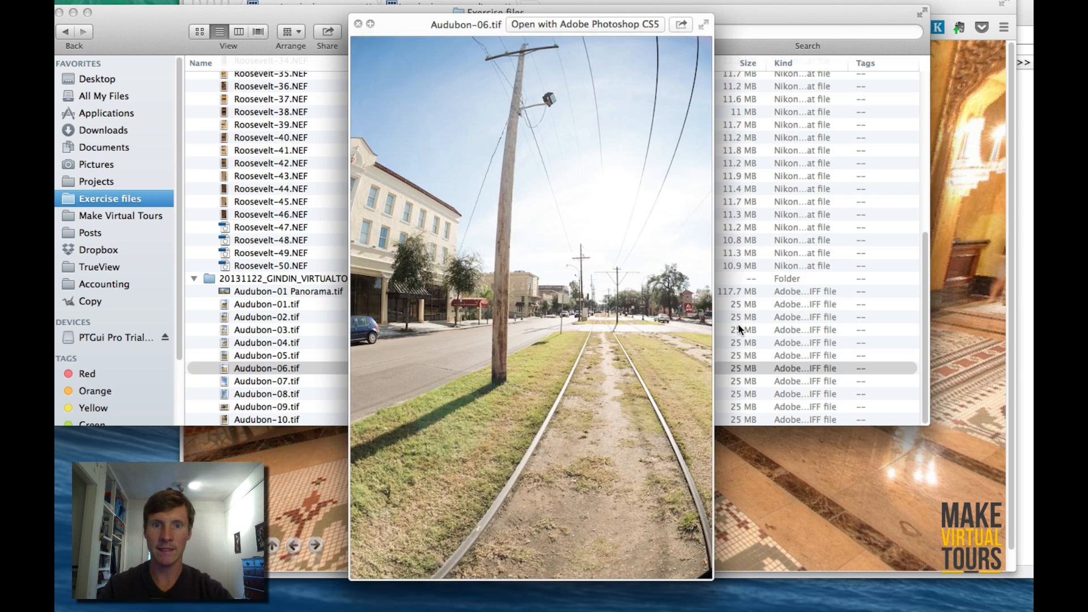
{"action": "key", "text": "Down"}
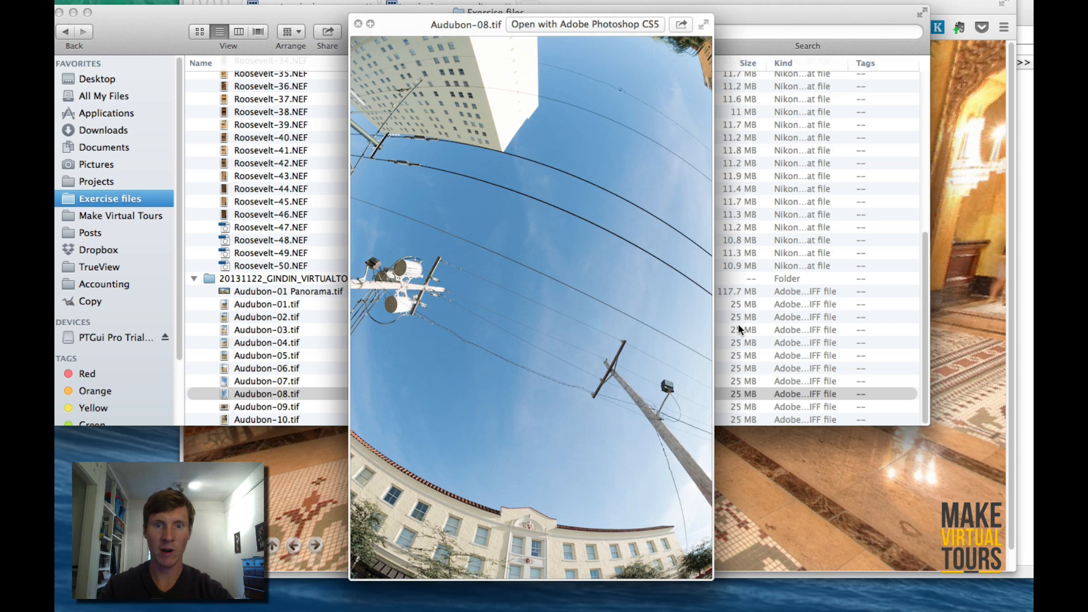
{"action": "key", "text": "Down"}
{"action": "key", "text": "Down"}
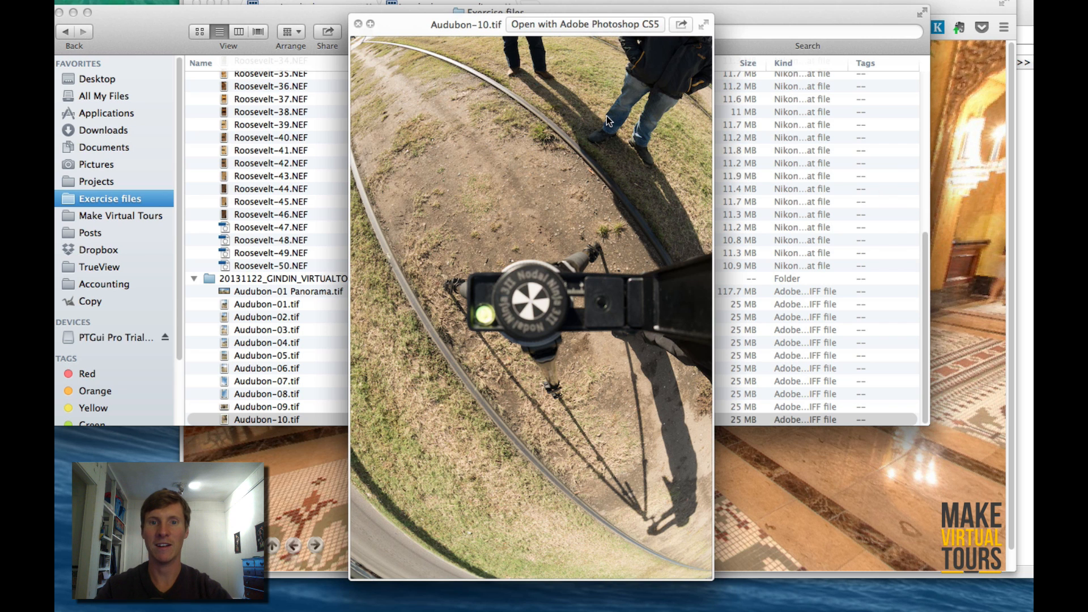
{"action": "key", "text": "space"}
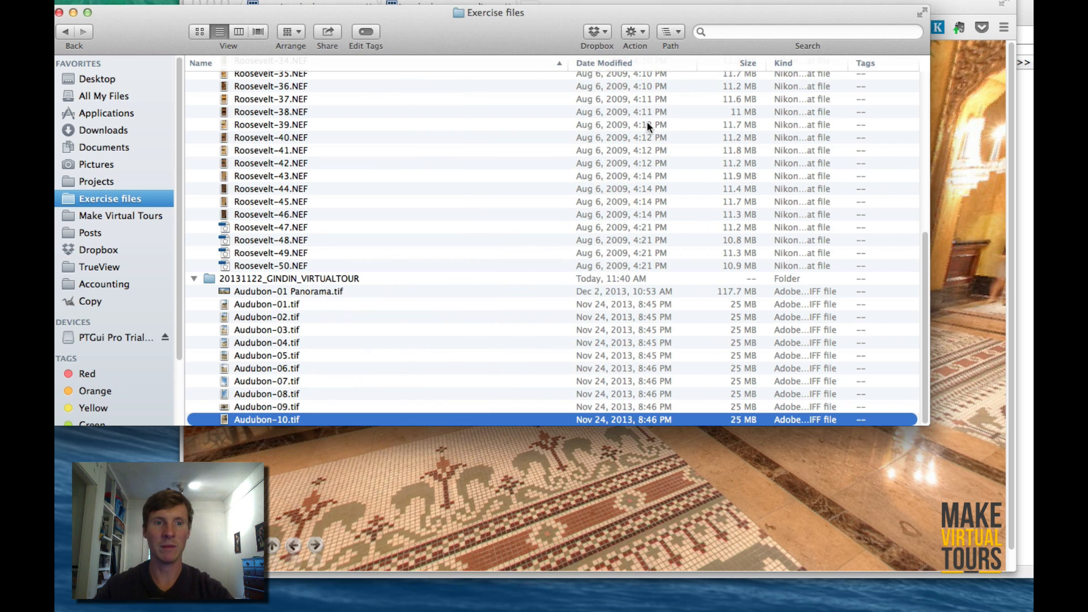
Load Audubon-01.tif through Audubon-10.tif from Finder into the PTGui project, arranging both windows side by side.
{"action": "left_click", "coordinate": [349, 306]}
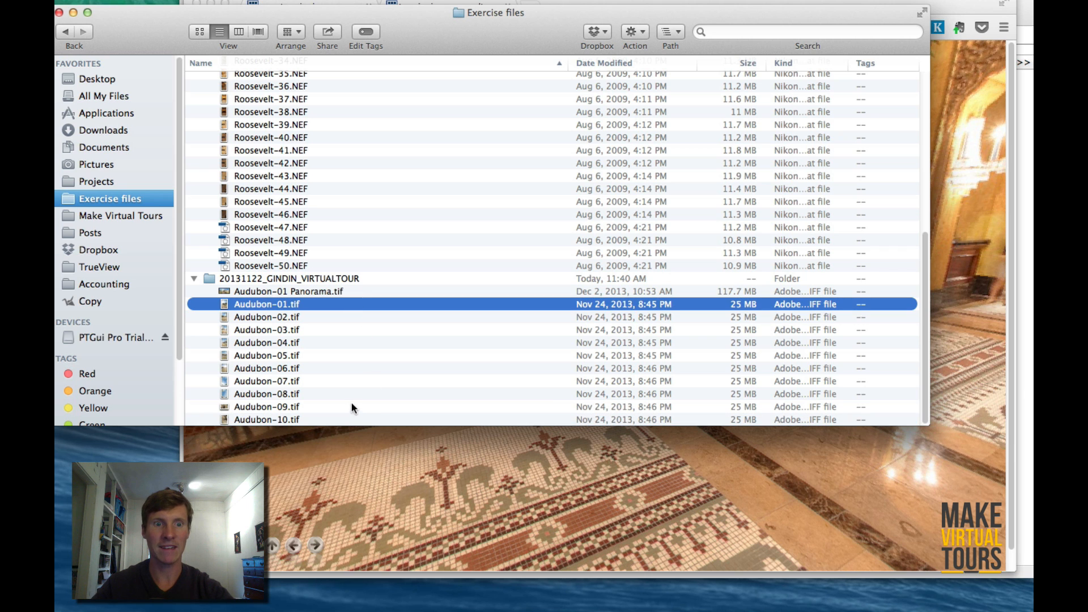
{"action": "left_click", "coordinate": [345, 420], "text": "shift"}
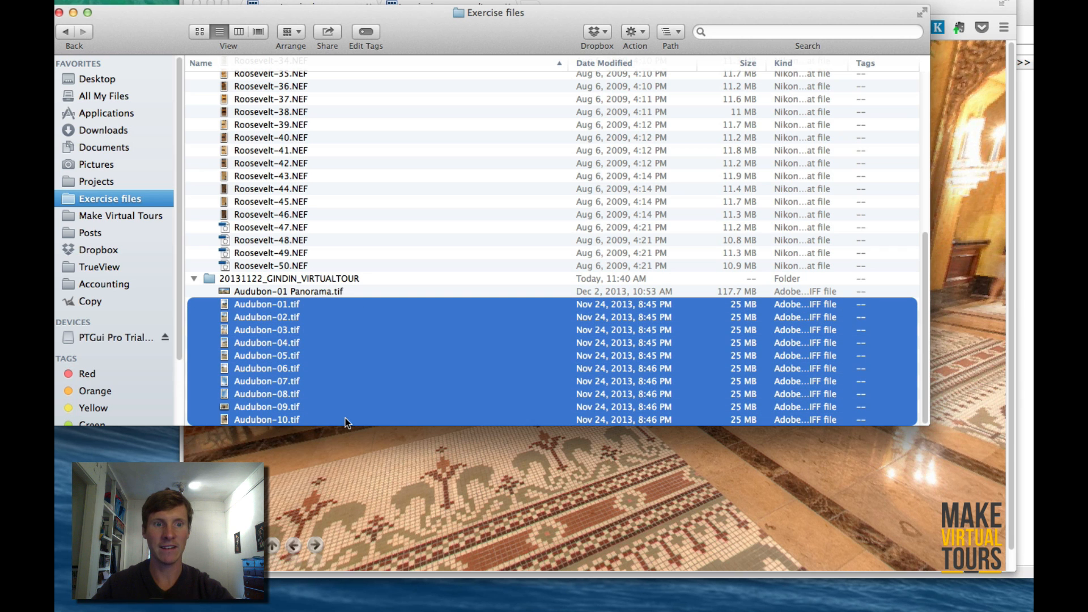
{"action": "left_click_drag", "start_coordinate": [451, 39], "coordinate": [404, 187]}
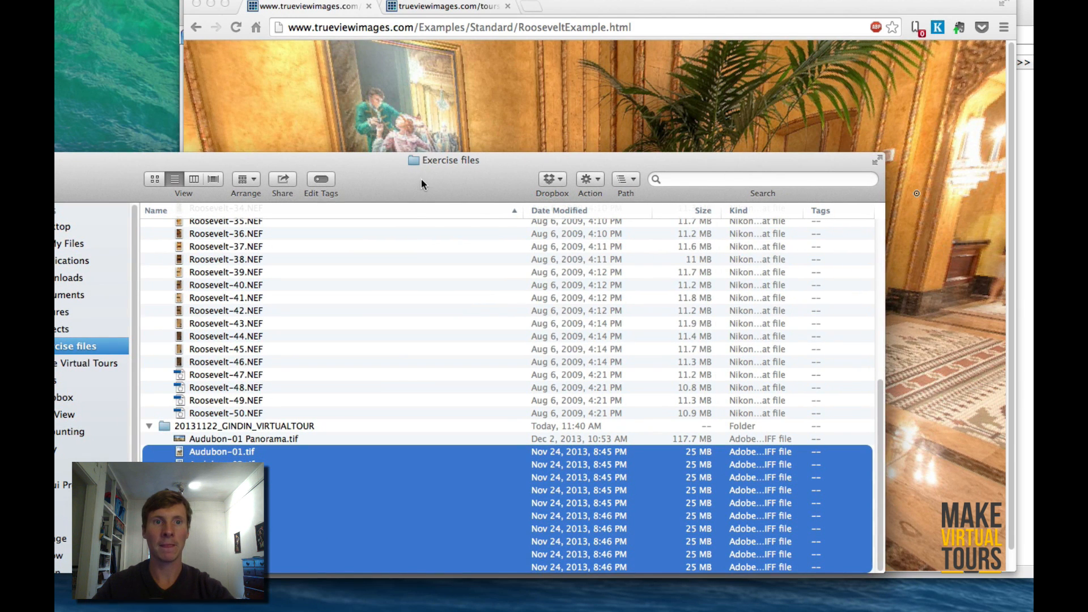
{"action": "key", "text": "super+Tab"}
{"action": "left_click", "coordinate": [611, 297]}
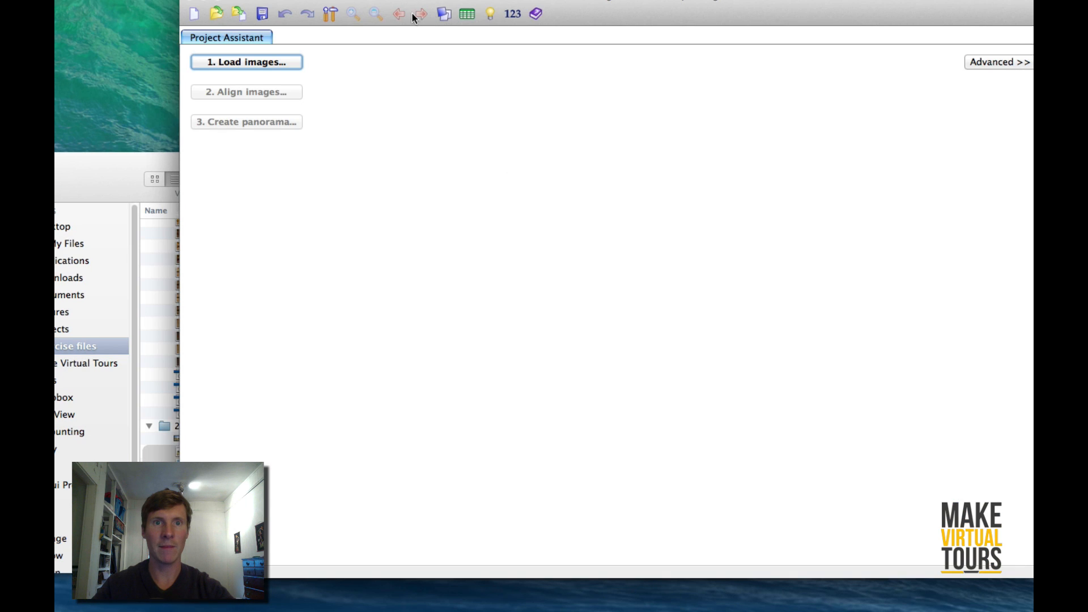
{"action": "left_click_drag", "start_coordinate": [413, 13], "coordinate": [650, 13]}
{"action": "left_click_drag", "start_coordinate": [362, 178], "coordinate": [272, 71]}
{"action": "left_click_drag", "start_coordinate": [790, 457], "coordinate": [393, 467]}
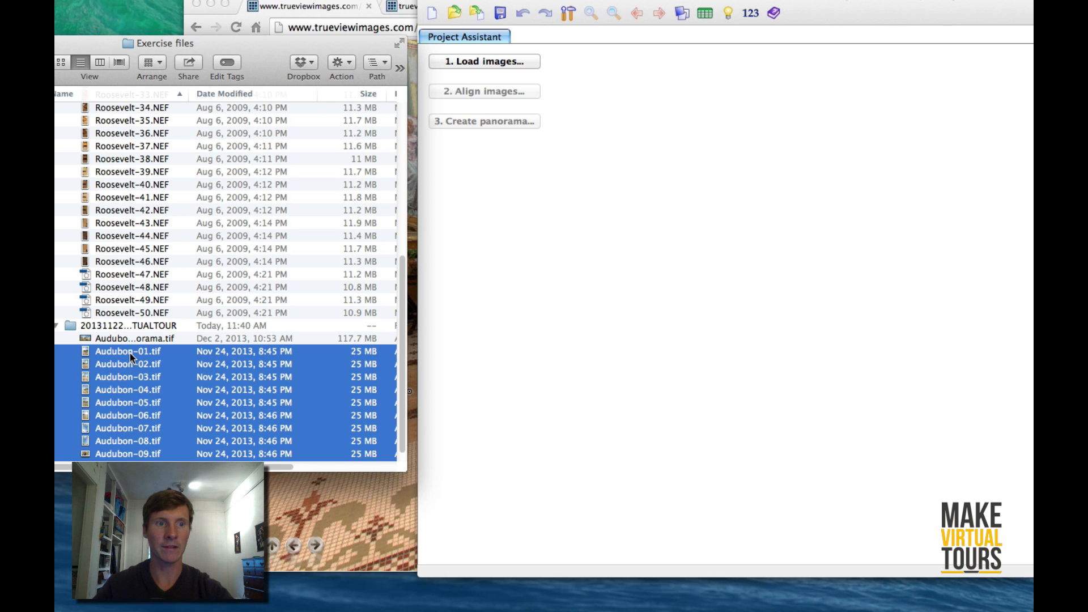
{"action": "left_click_drag", "start_coordinate": [130, 354], "coordinate": [641, 134]}
{"action": "left_click_drag", "start_coordinate": [918, 2], "coordinate": [830, 3]}
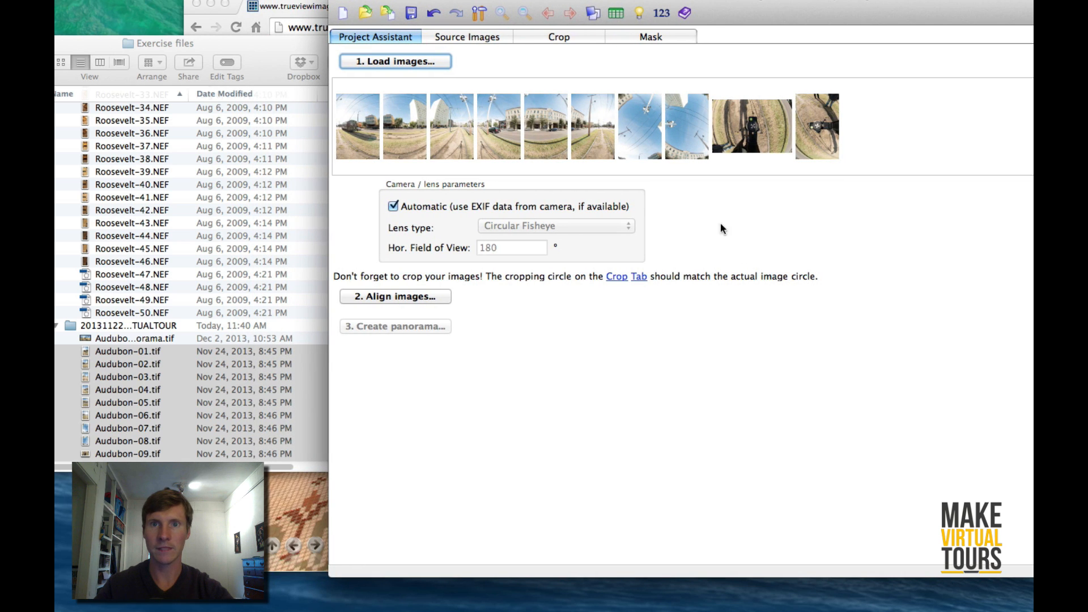
Align the loaded images and bring the resulting panorama in the Panorama Editor fully into view.
{"action": "left_click", "coordinate": [420, 300]}
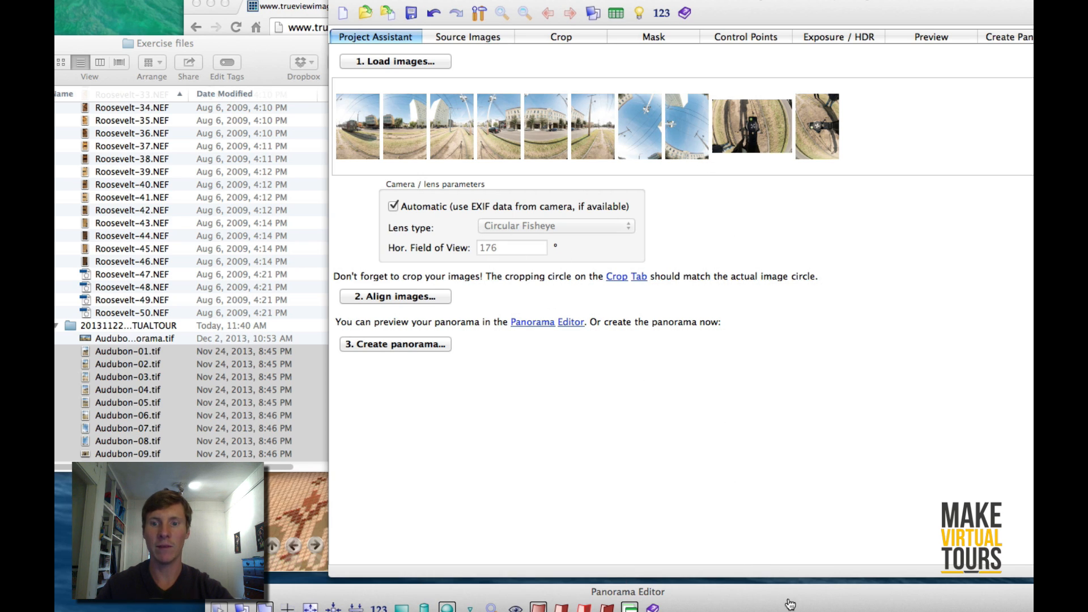
{"action": "left_click_drag", "start_coordinate": [793, 600], "coordinate": [707, 1]}
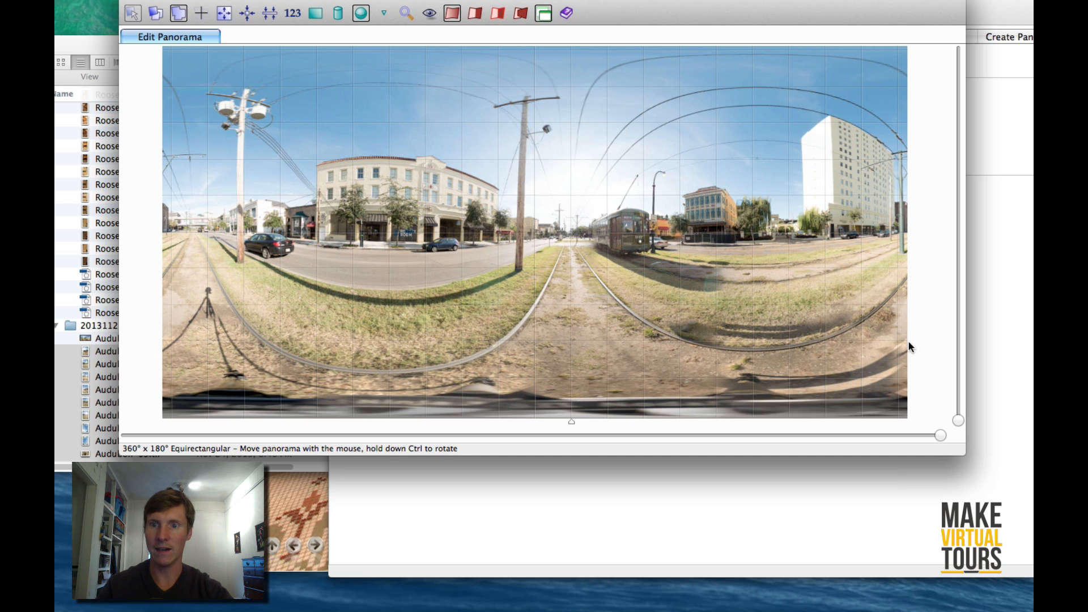
{"action": "left_click_drag", "start_coordinate": [635, 6], "coordinate": [596, 206]}
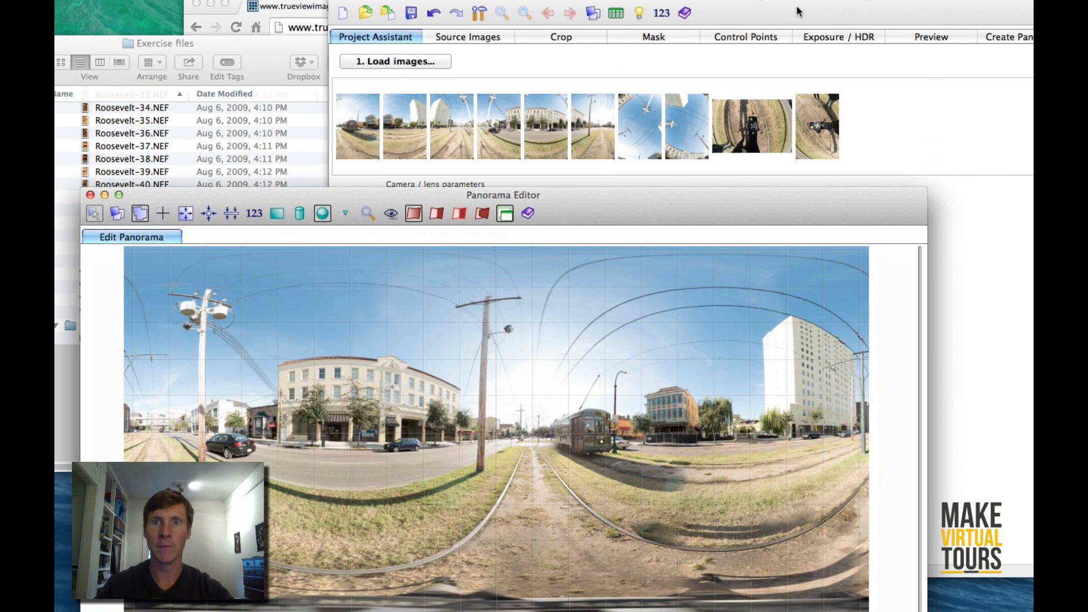
Review the project's source image list and close the Panorama Editor window.
{"action": "left_click", "coordinate": [758, 57]}
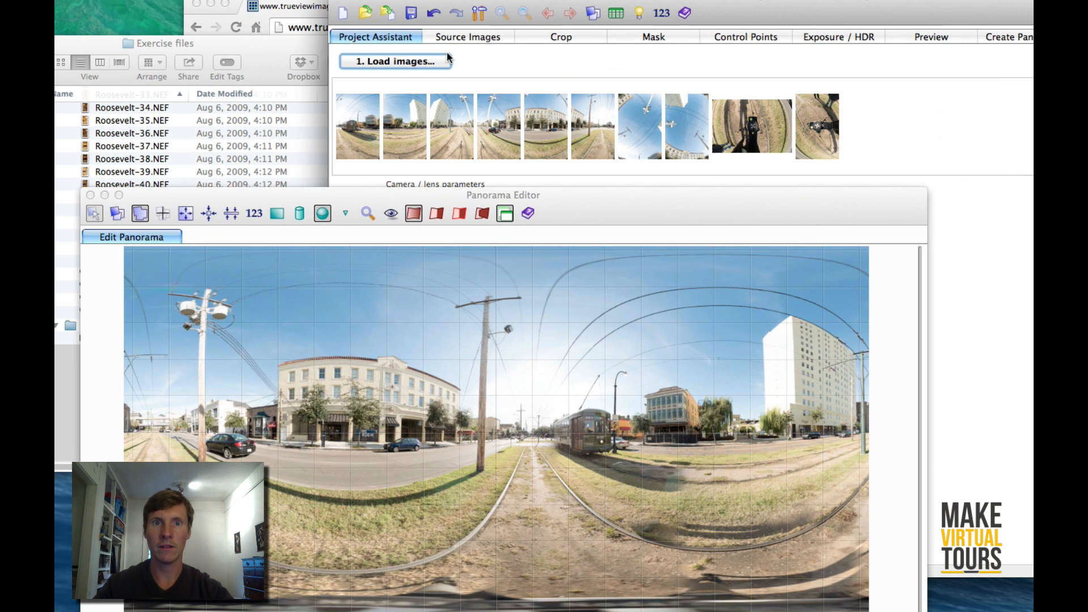
{"action": "left_click", "coordinate": [468, 38]}
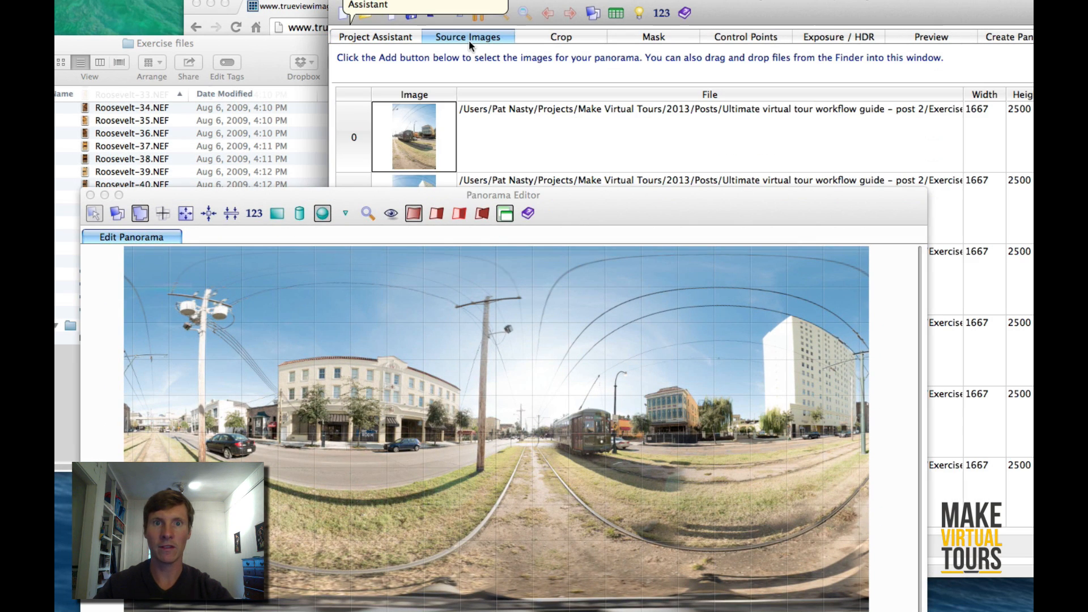
{"action": "left_click", "coordinate": [90, 195]}
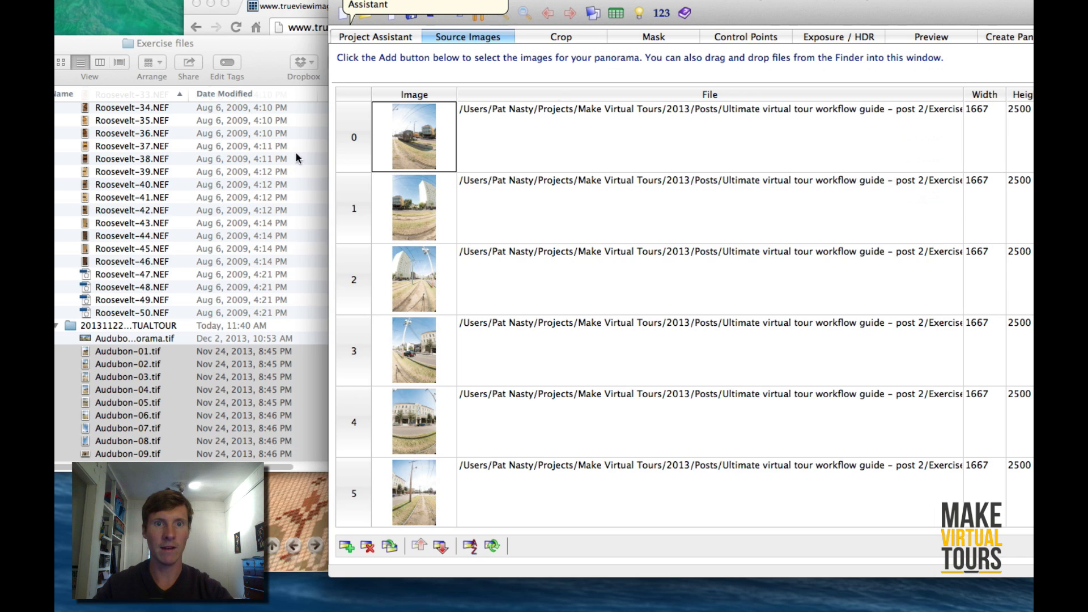
{"action": "left_click", "coordinate": [374, 37]}
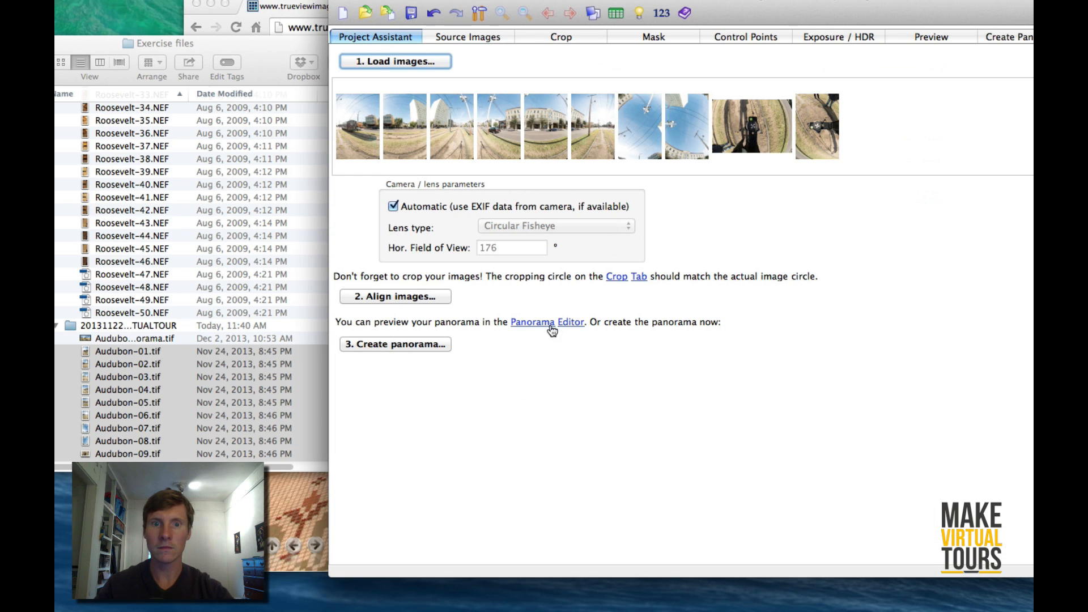
Run the optimizer to check the control point distances, and dismiss its results without accepting the changes.
{"action": "left_click", "coordinate": [439, 0]}
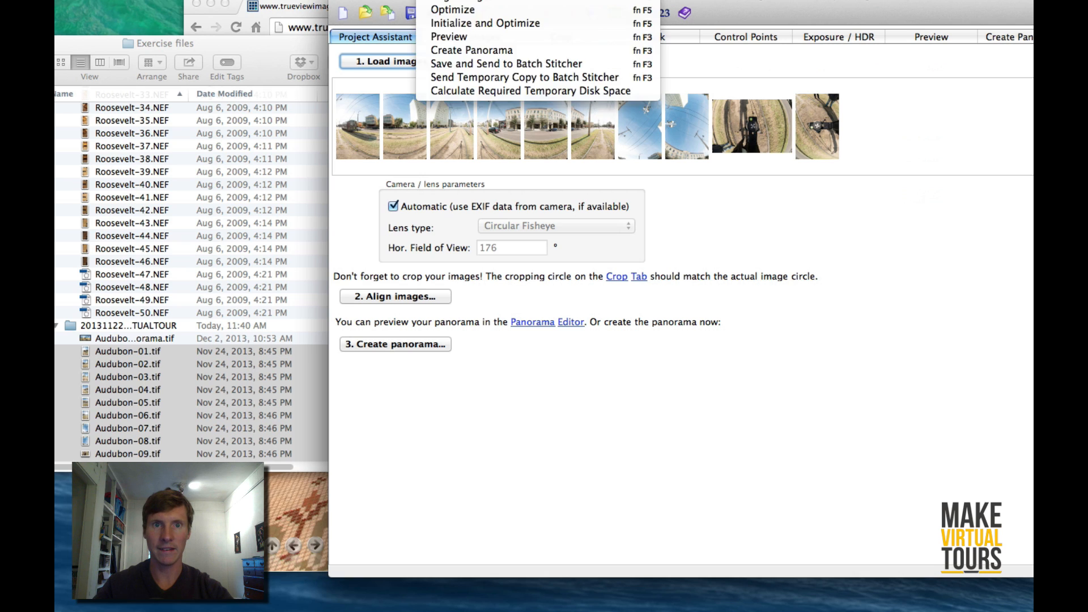
{"action": "left_click", "coordinate": [462, 10]}
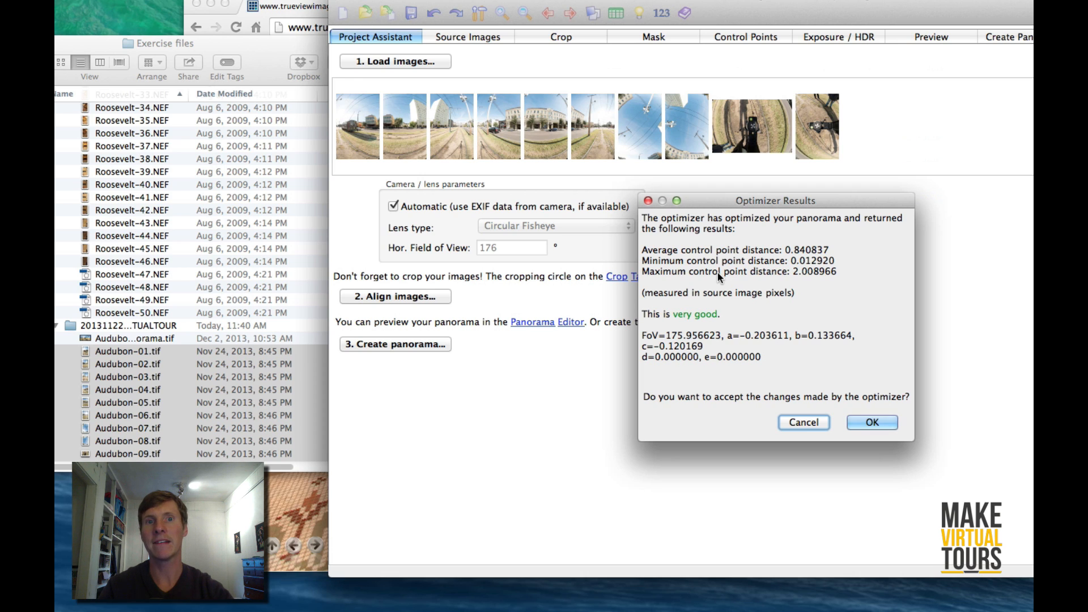
{"action": "left_click", "coordinate": [648, 201]}
Switch to Finder and preview Audubon-01.tif and Audubon-02.tif in turn to compare the building they share.
{"action": "left_click", "coordinate": [249, 224]}
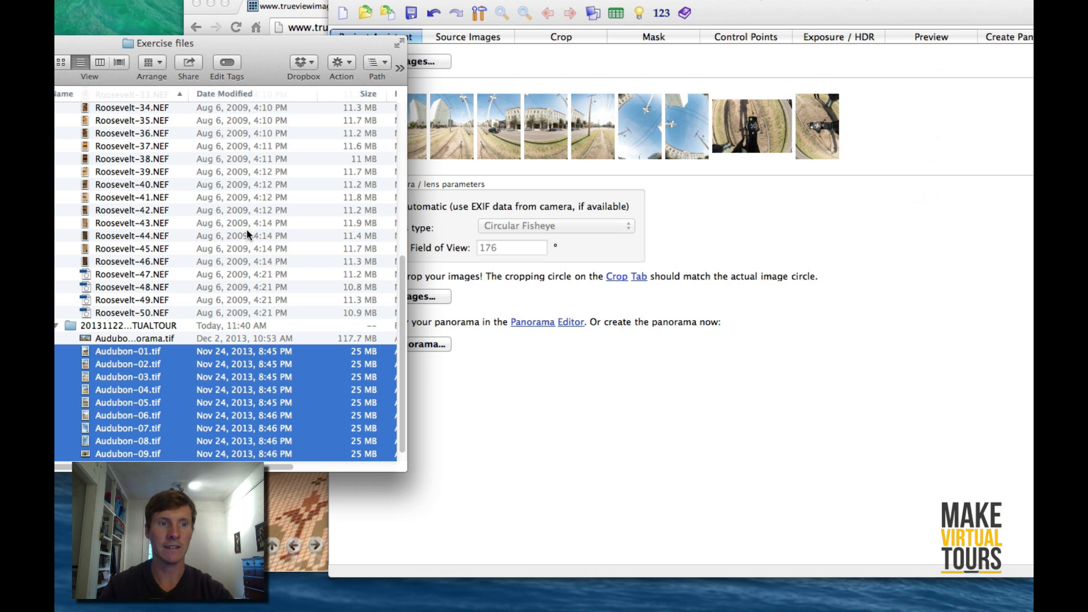
{"action": "left_click", "coordinate": [176, 299]}
{"action": "left_click", "coordinate": [158, 351]}
{"action": "key", "text": "space"}
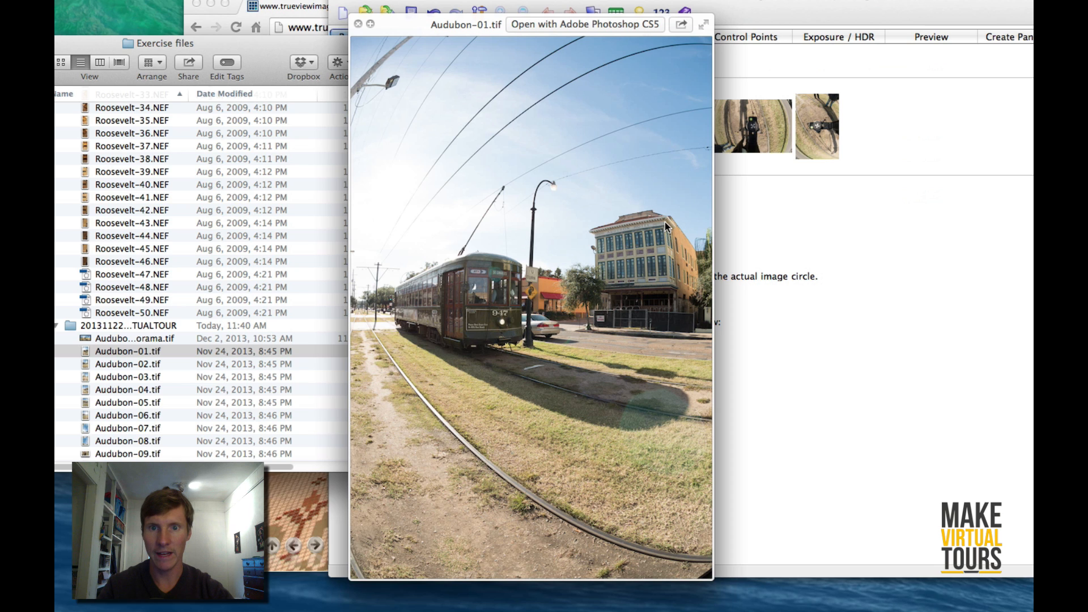
{"action": "key", "text": "Down"}
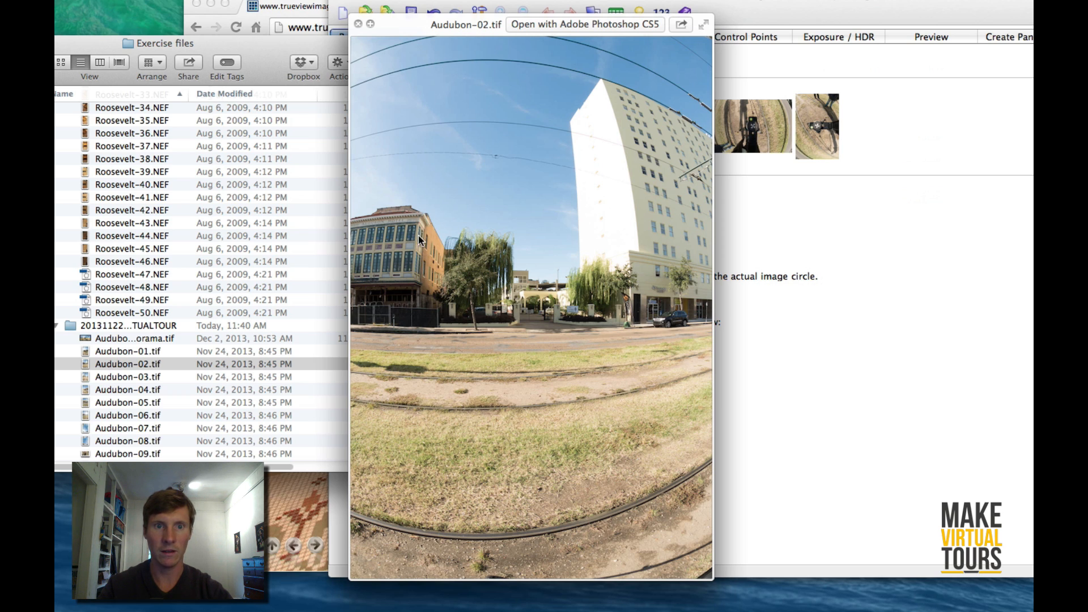
{"action": "key", "text": "Up"}
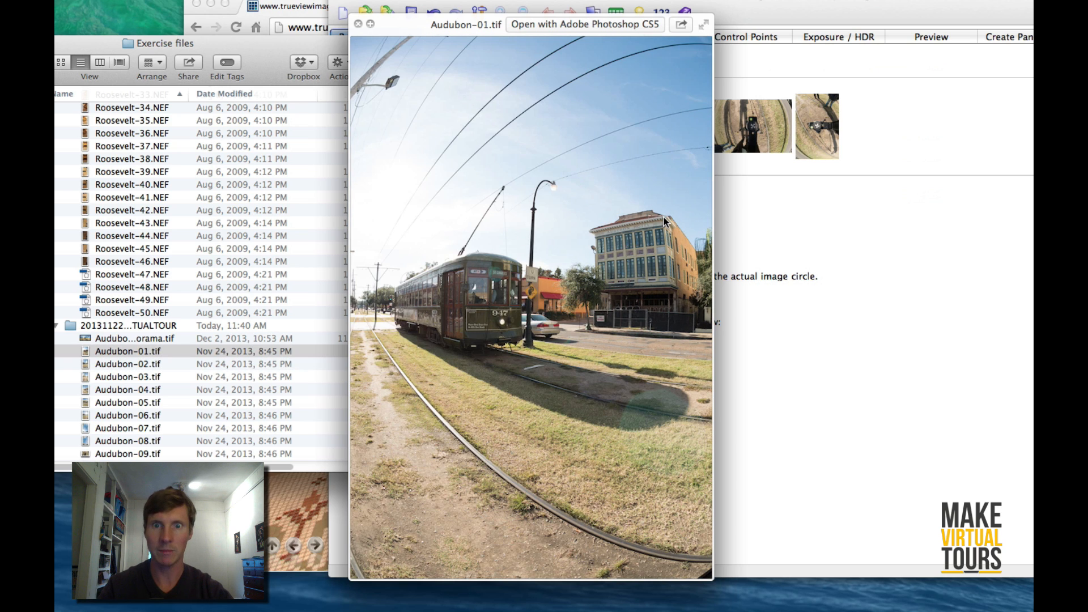
Preview Audubon-02.tif and Audubon-03.tif in turn to compare the tall white building they share, and close the preview.
{"action": "key", "text": "Down"}
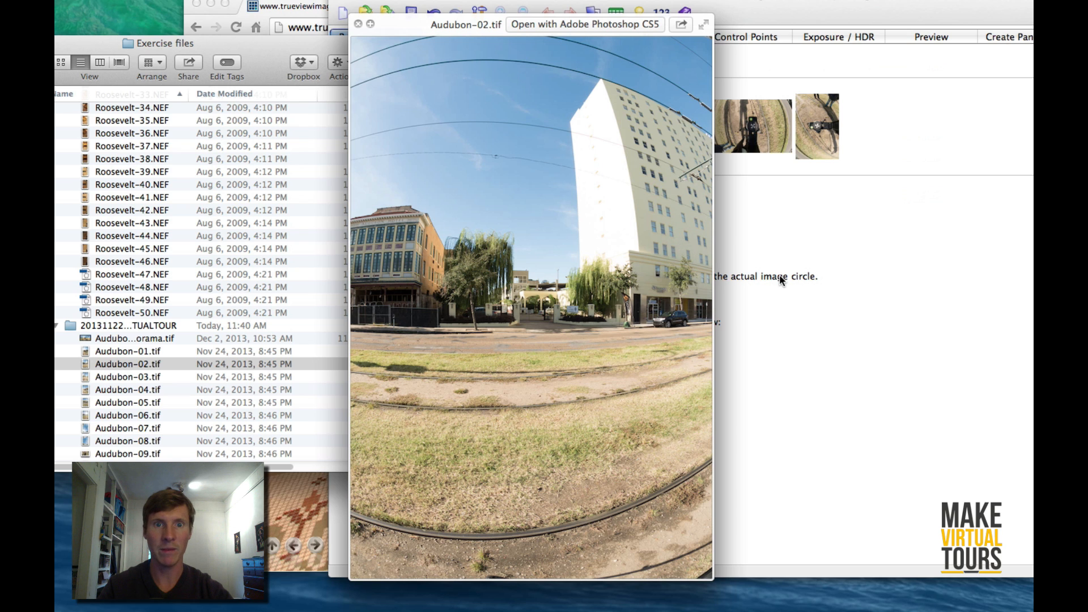
{"action": "key", "text": "Down"}
{"action": "key", "text": "Up"}
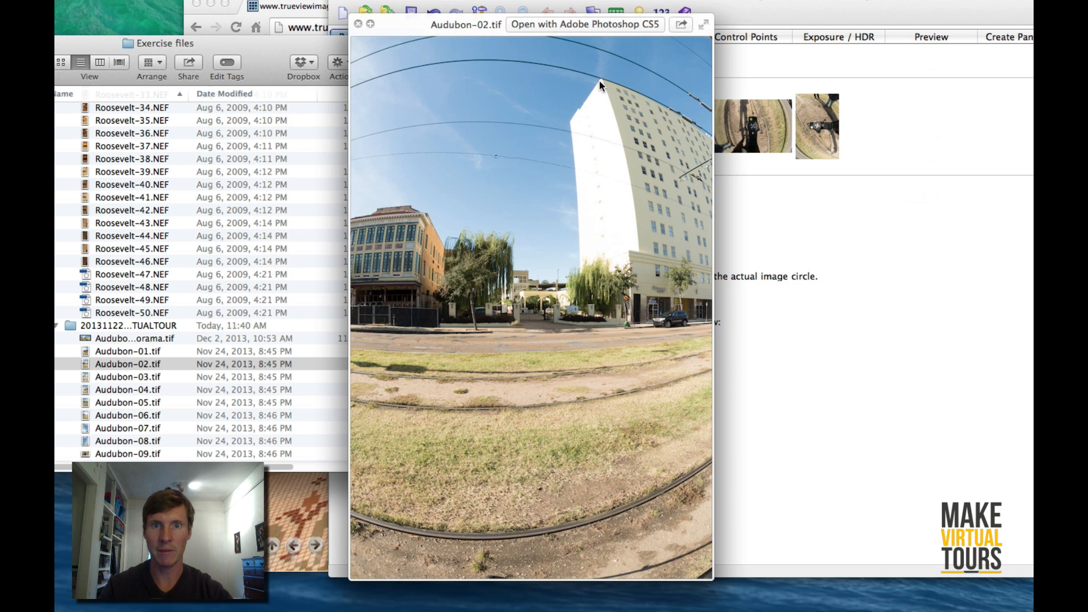
{"action": "key", "text": "Down"}
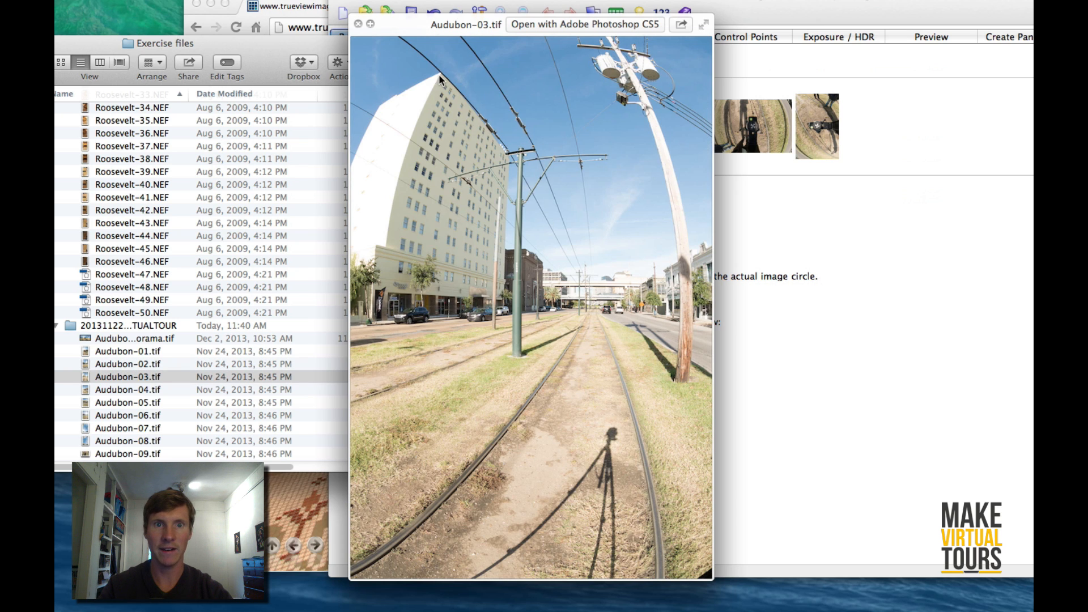
{"action": "key", "text": "Up"}
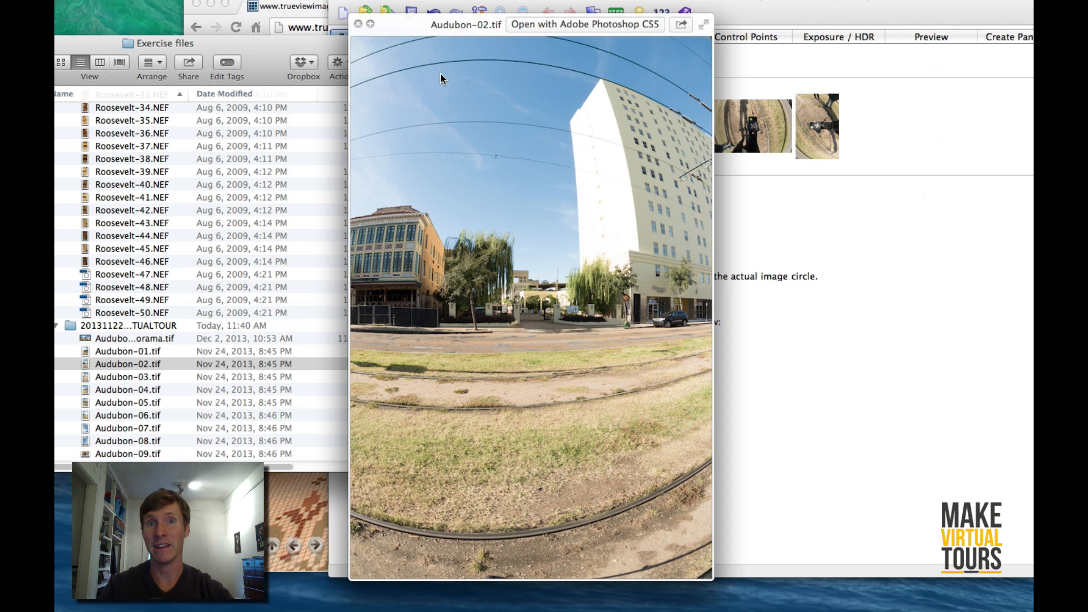
{"action": "key", "text": "space"}
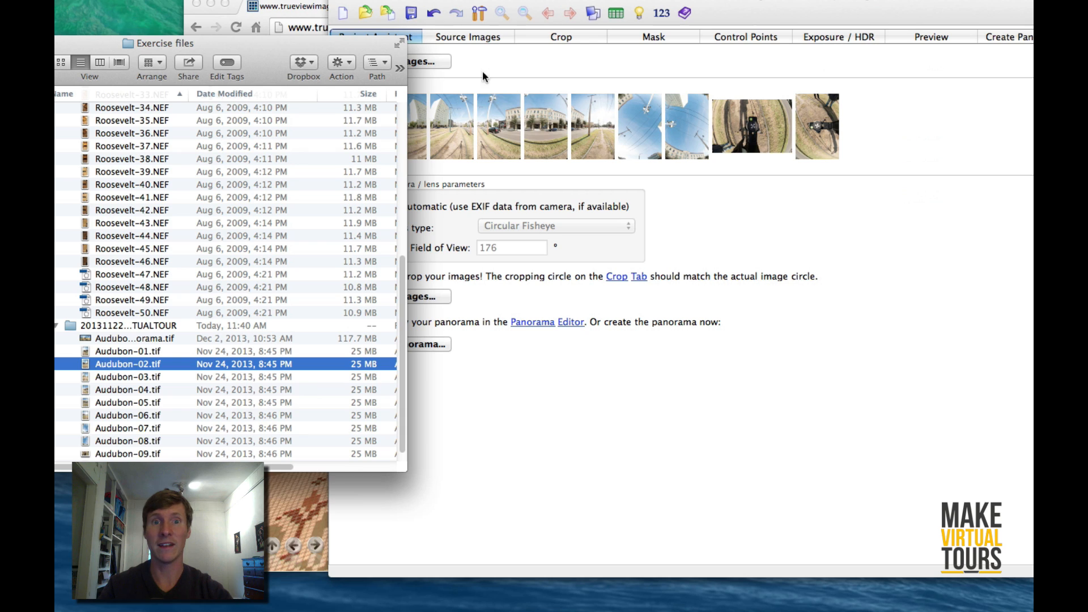
Switch to PTGui and inspect the control points matching the building in images 0 and 1.
{"action": "key", "text": "super+Tab"}
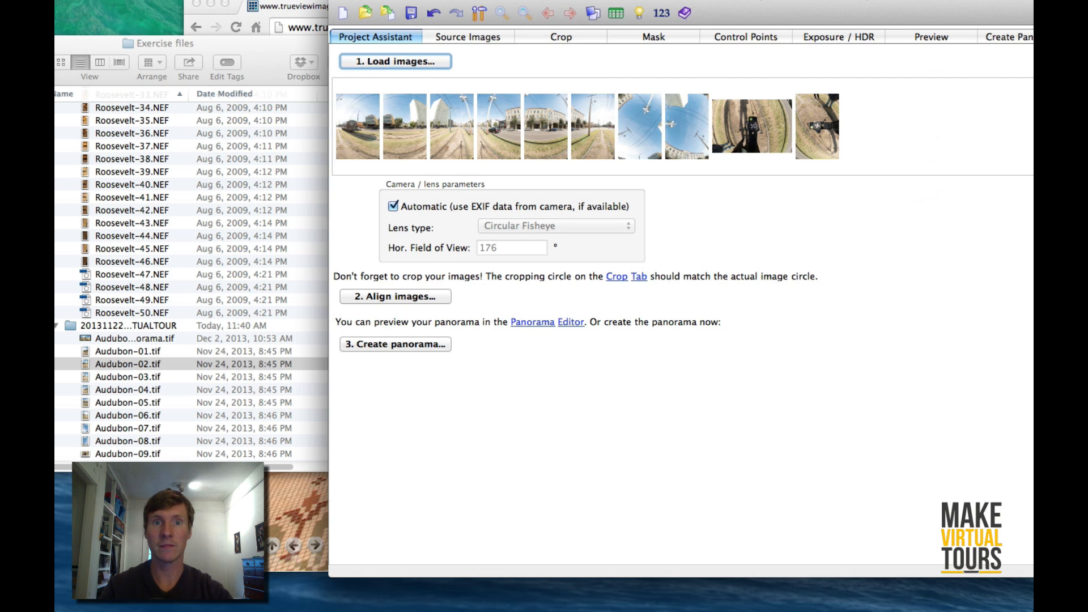
{"action": "left_click", "coordinate": [755, 37]}
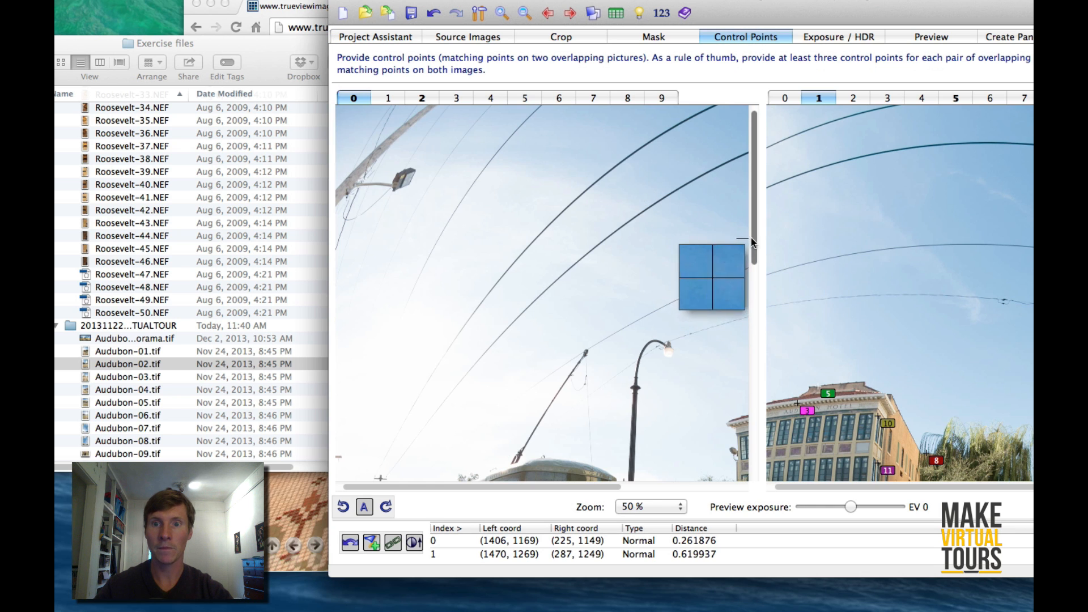
{"action": "left_click_drag", "start_coordinate": [752, 240], "coordinate": [751, 324]}
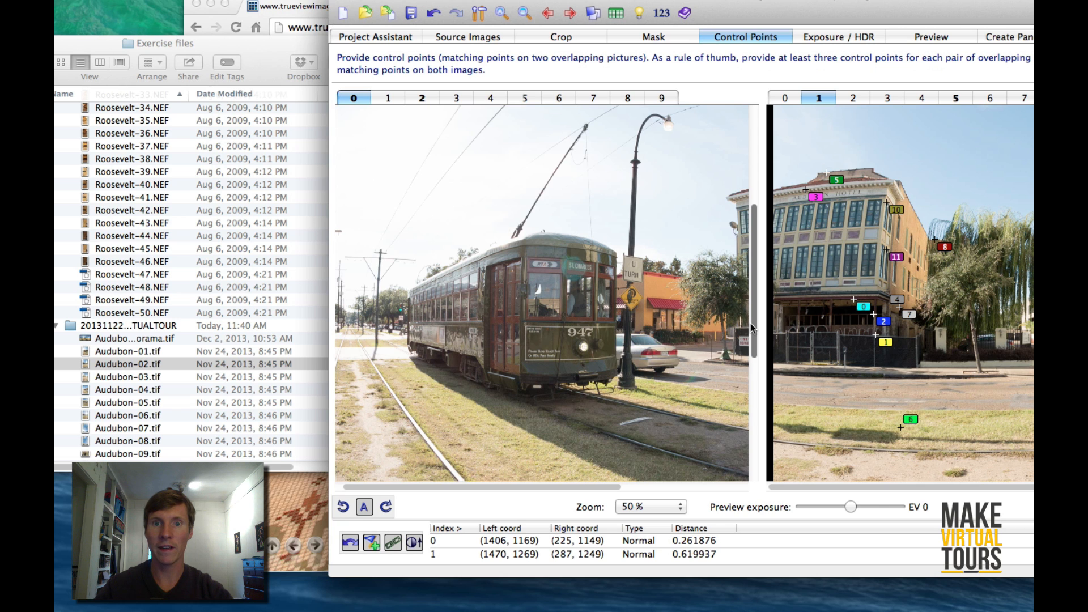
{"action": "scroll", "coordinate": [691, 368], "scroll_direction": "right", "scroll_amount": 3}
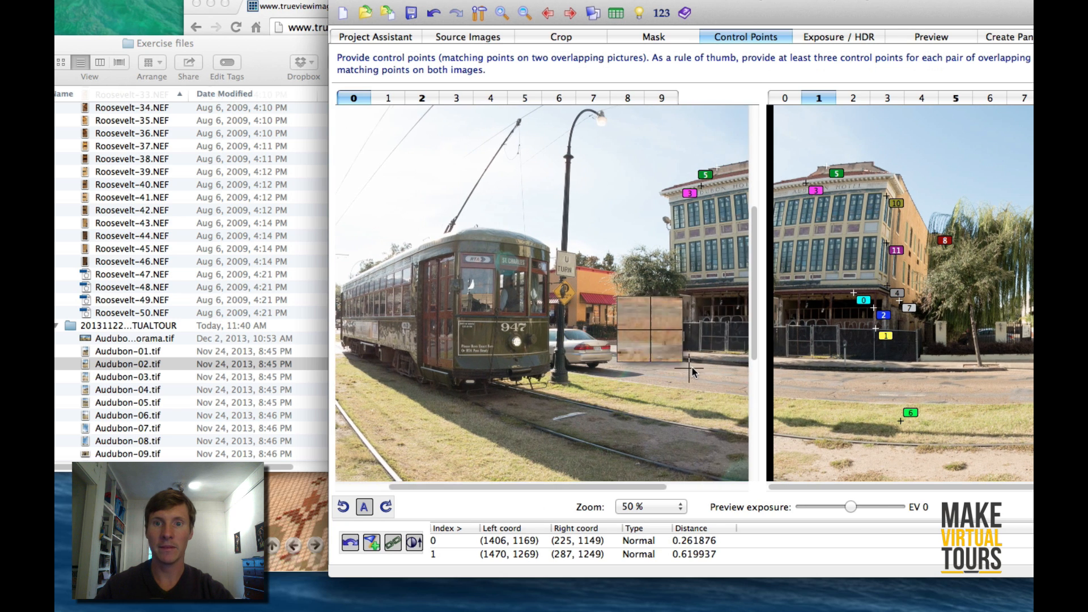
{"action": "scroll", "coordinate": [692, 371], "scroll_direction": "right", "scroll_amount": 3}
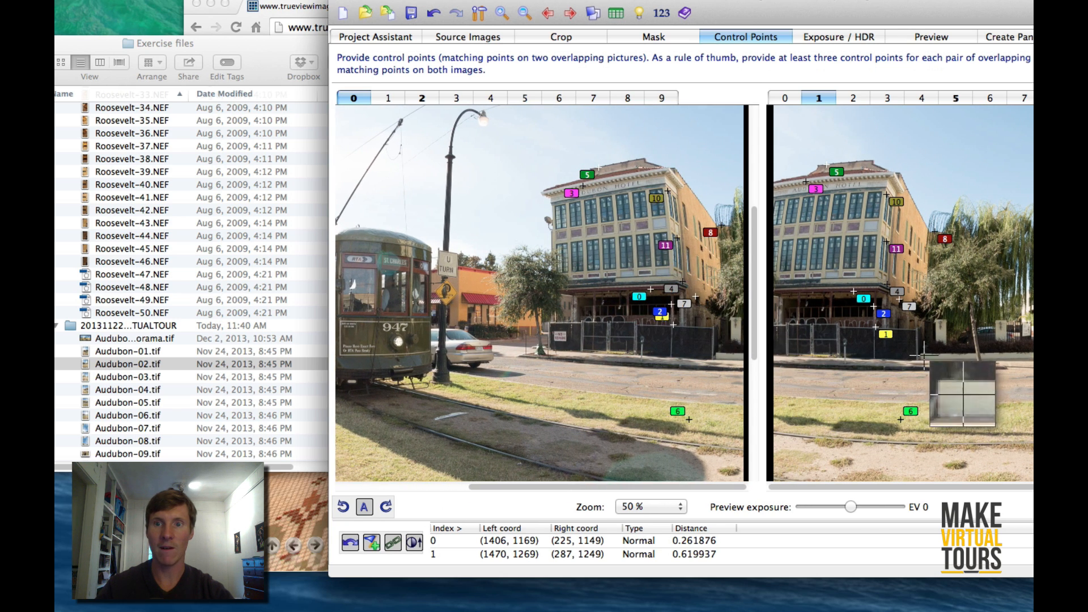
{"action": "scroll", "coordinate": [924, 354], "scroll_direction": "right", "scroll_amount": 1}
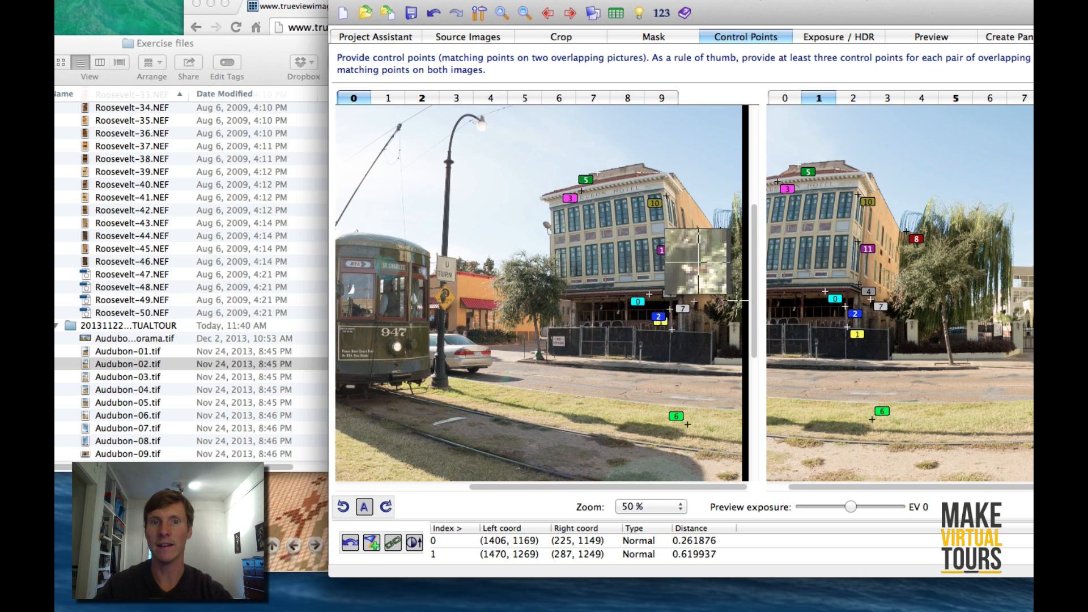
With image 1 on both sides, add two vertical-line control point pairs along the edges of the tall white building.
{"action": "left_click", "coordinate": [397, 99]}
{"action": "scroll", "coordinate": [655, 358], "scroll_direction": "up", "scroll_amount": 5}
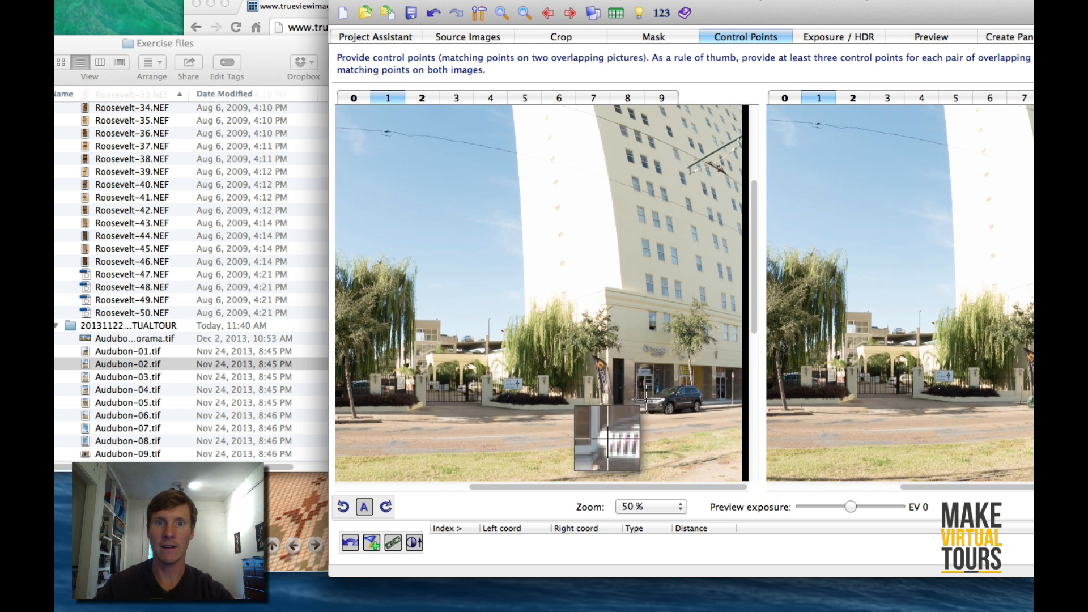
{"action": "scroll", "coordinate": [648, 391], "scroll_direction": "up", "scroll_amount": 10}
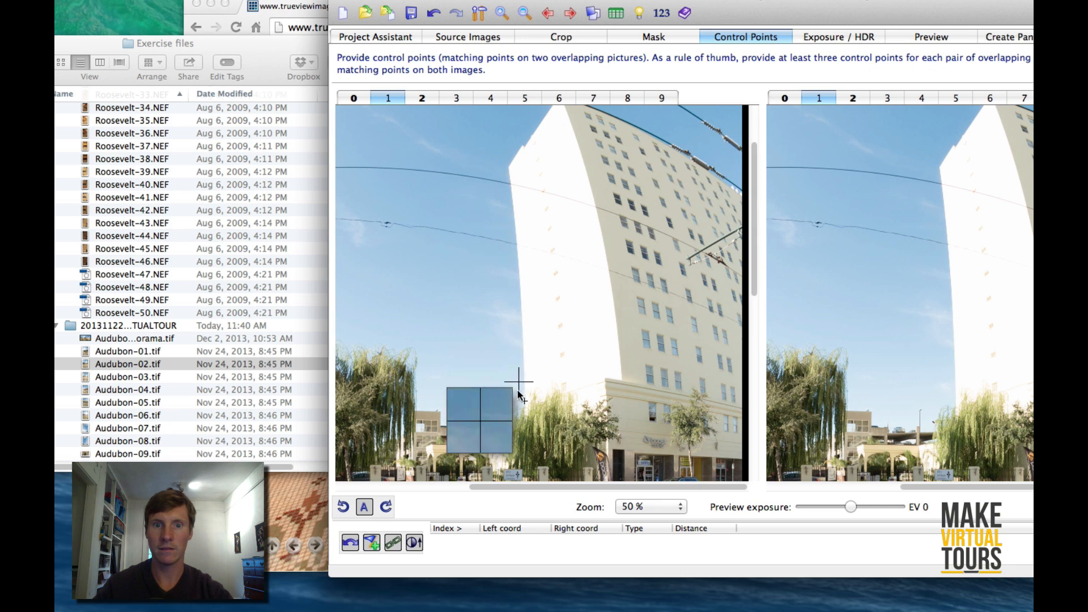
{"action": "left_click", "coordinate": [935, 175]}
{"action": "left_click_drag", "start_coordinate": [938, 172], "coordinate": [941, 170]}
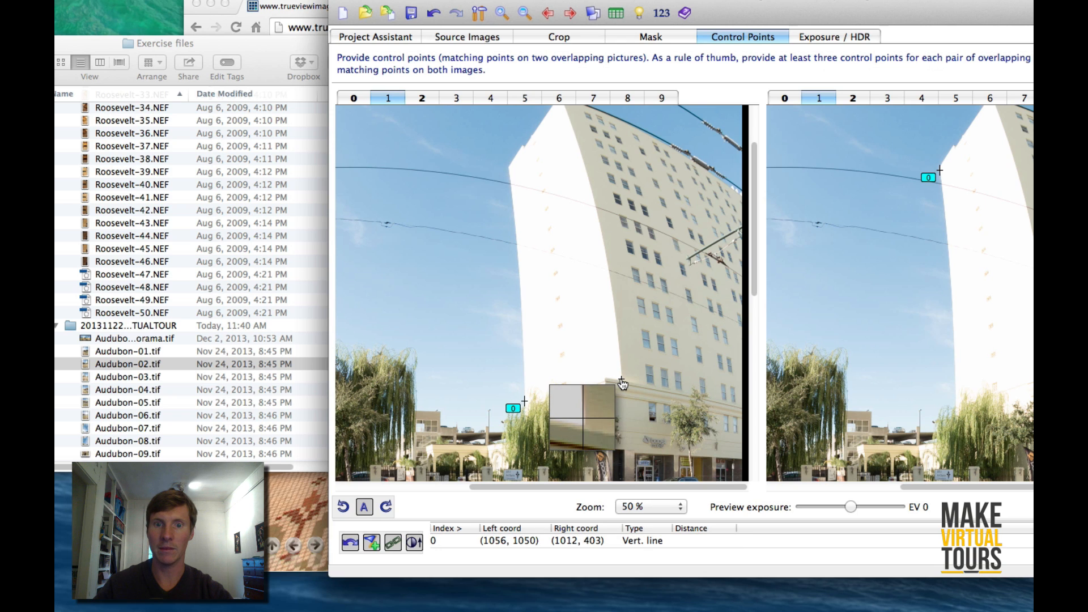
{"action": "left_click", "coordinate": [998, 114]}
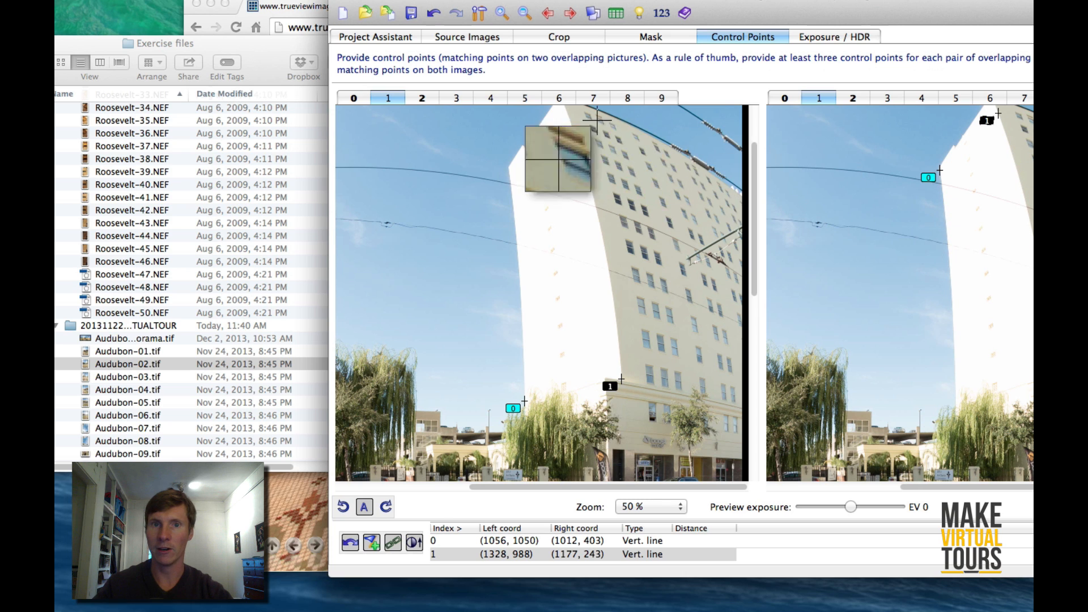
With image 3 on both sides, add a vertical-line control point pair at the base and top of the utility pole.
{"action": "left_click", "coordinate": [490, 98]}
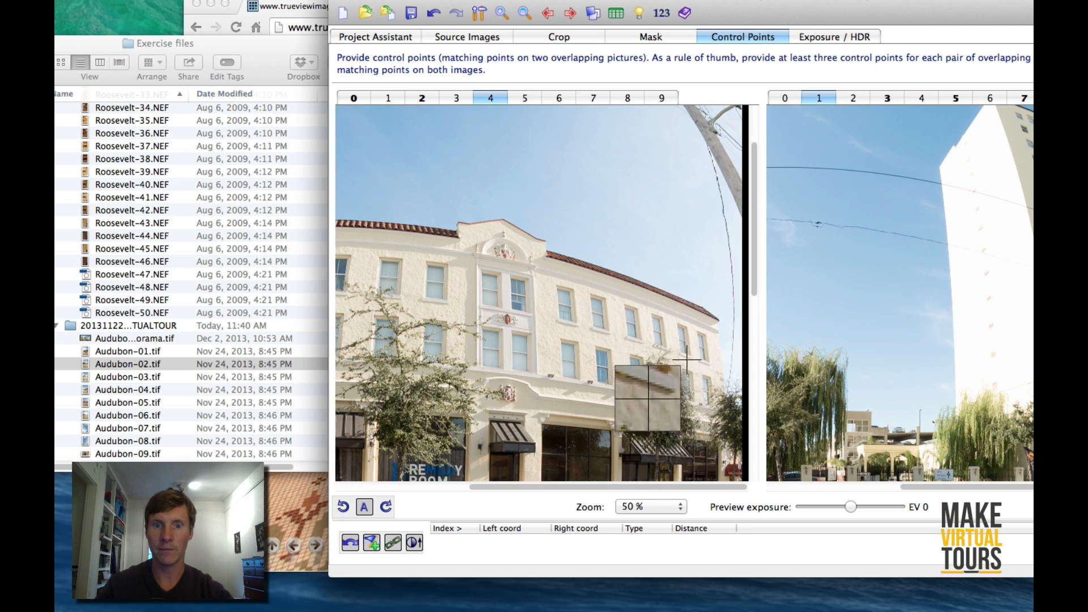
{"action": "left_click", "coordinate": [651, 506]}
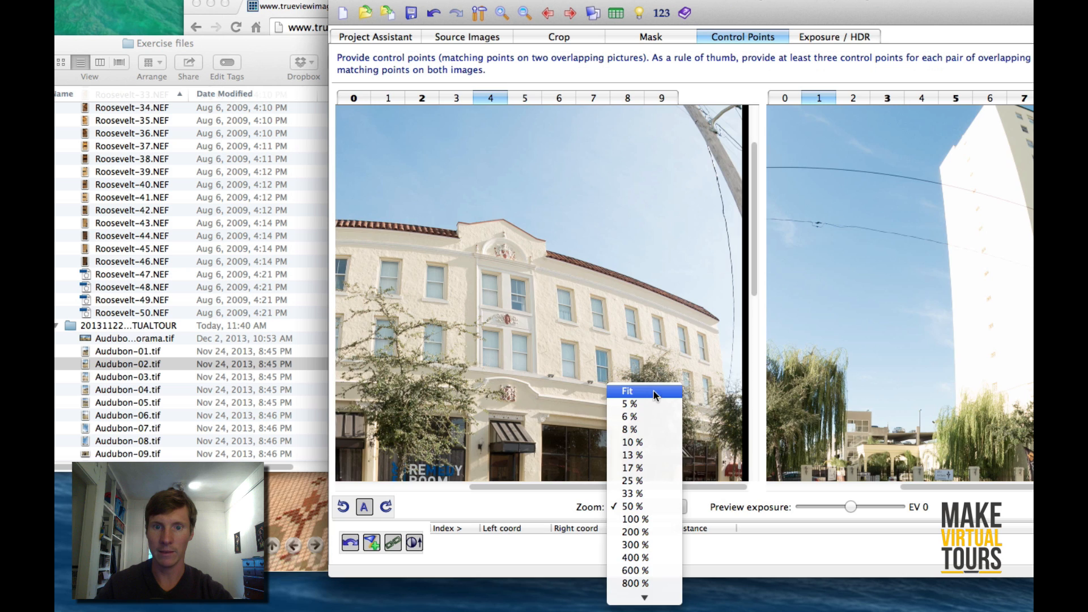
{"action": "left_click", "coordinate": [635, 391]}
{"action": "left_click", "coordinate": [456, 98]}
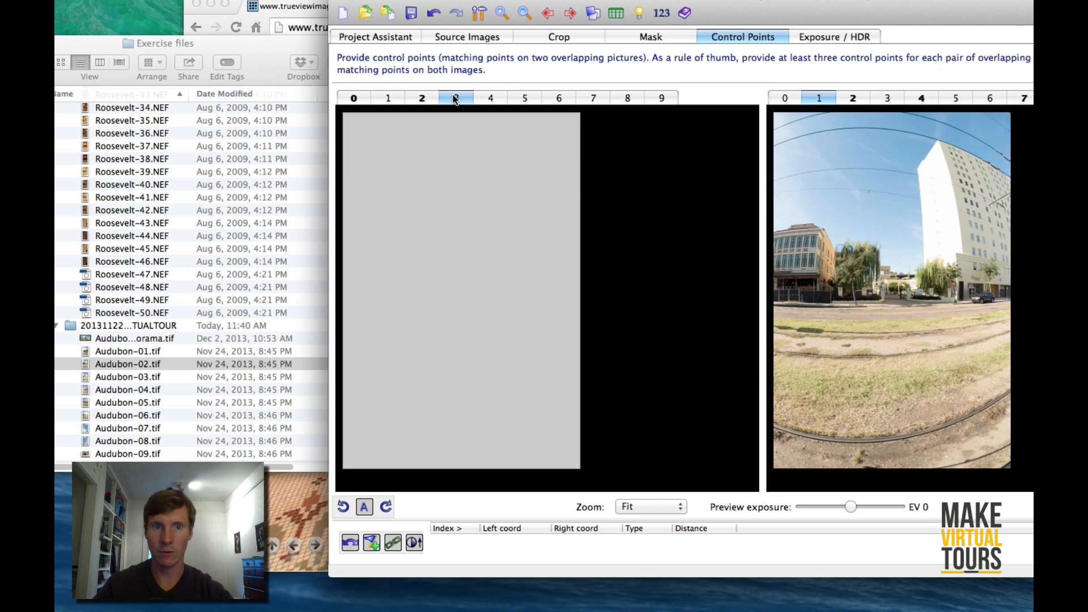
{"action": "left_click", "coordinate": [888, 98]}
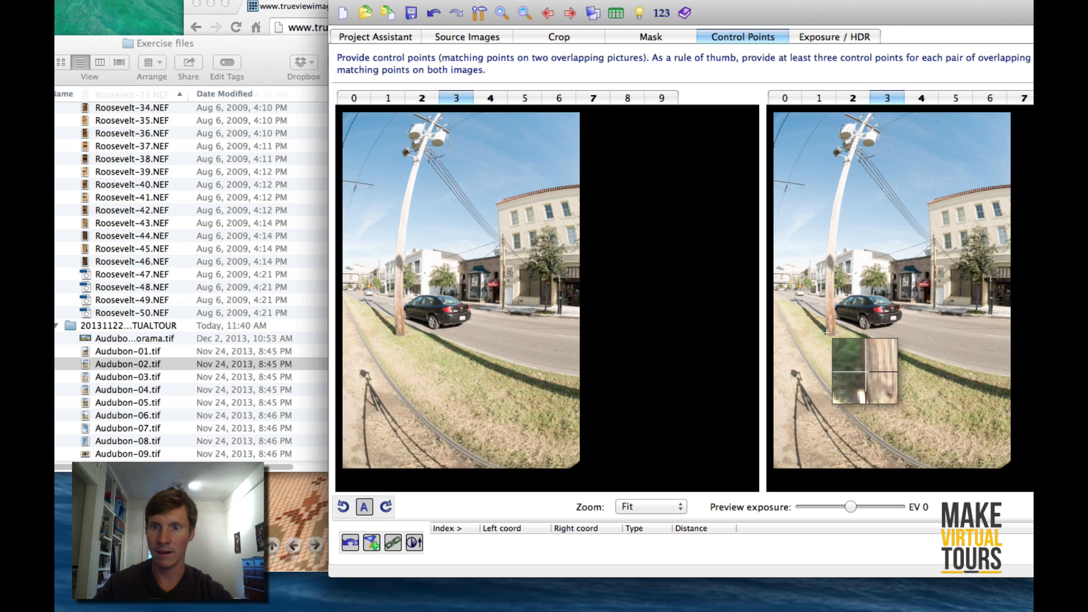
{"action": "left_click", "coordinate": [435, 118]}
{"action": "left_click_drag", "start_coordinate": [435, 117], "coordinate": [435, 118]}
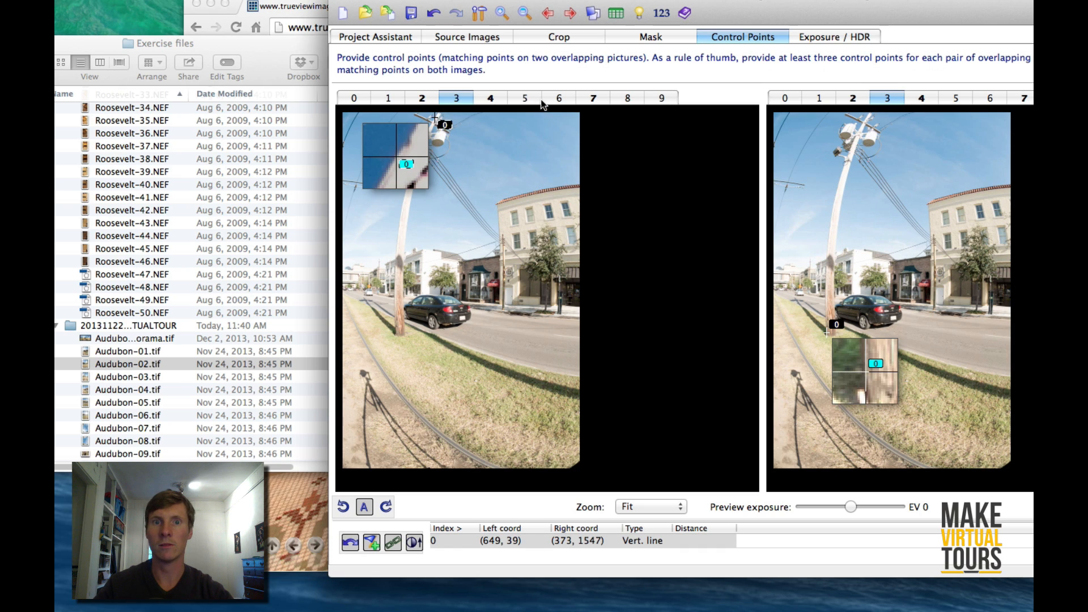
With image 4 on both sides, add two vertical-line control point pairs along upright edges of the building's facade.
{"action": "left_click", "coordinate": [492, 101]}
{"action": "left_click", "coordinate": [921, 100]}
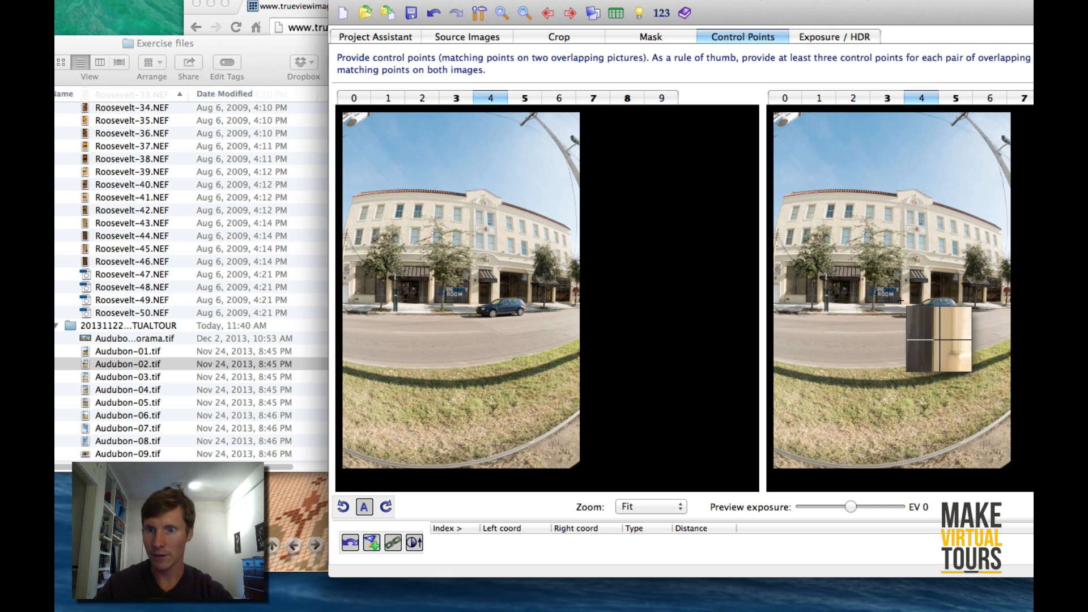
{"action": "key", "text": "F11"}
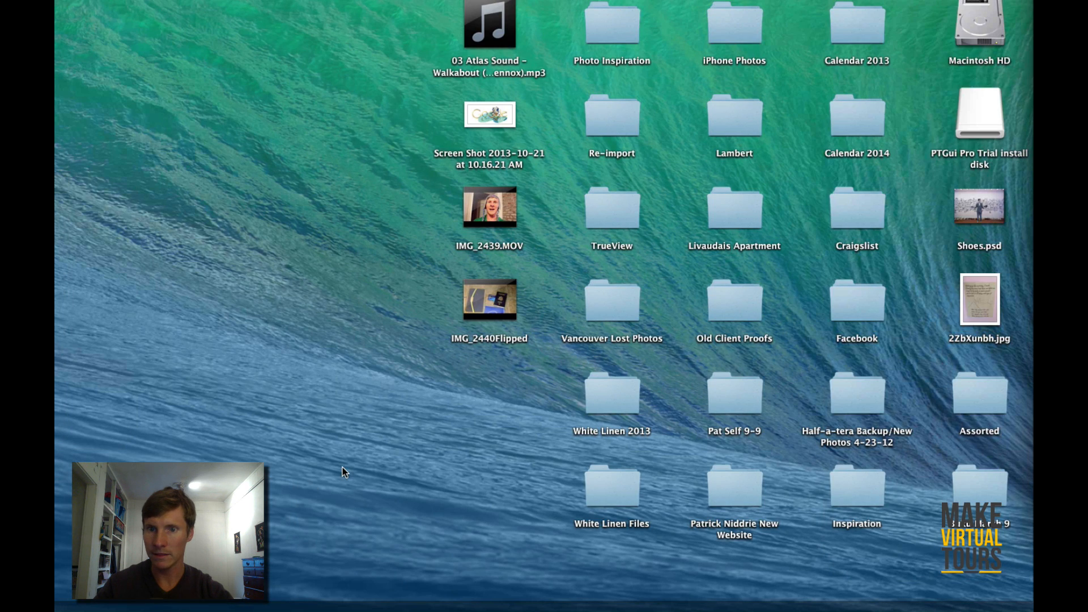
{"action": "key", "text": "F11"}
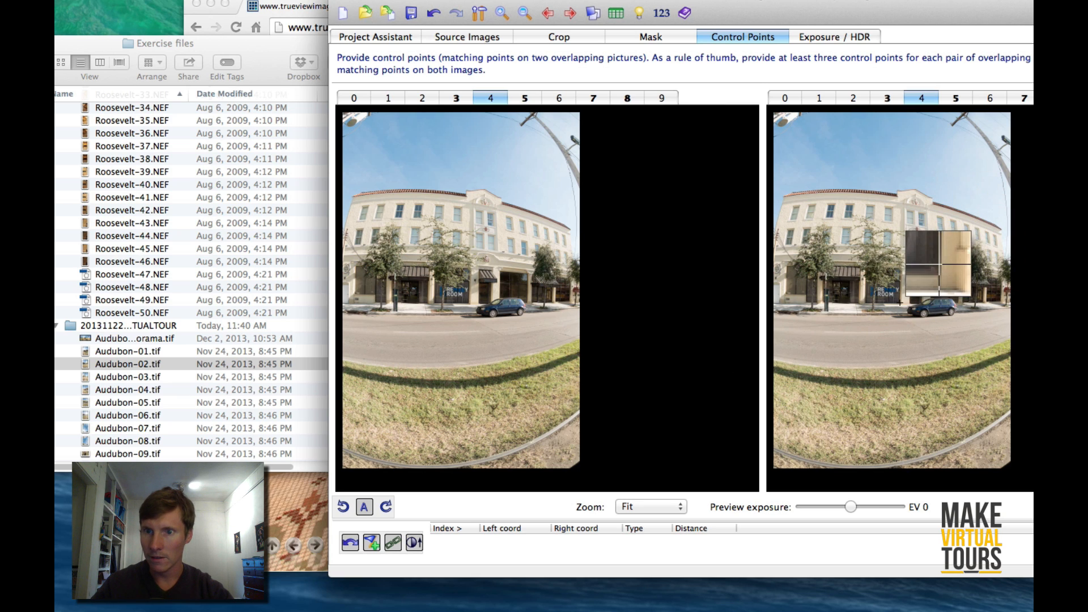
{"action": "left_click", "coordinate": [900, 301]}
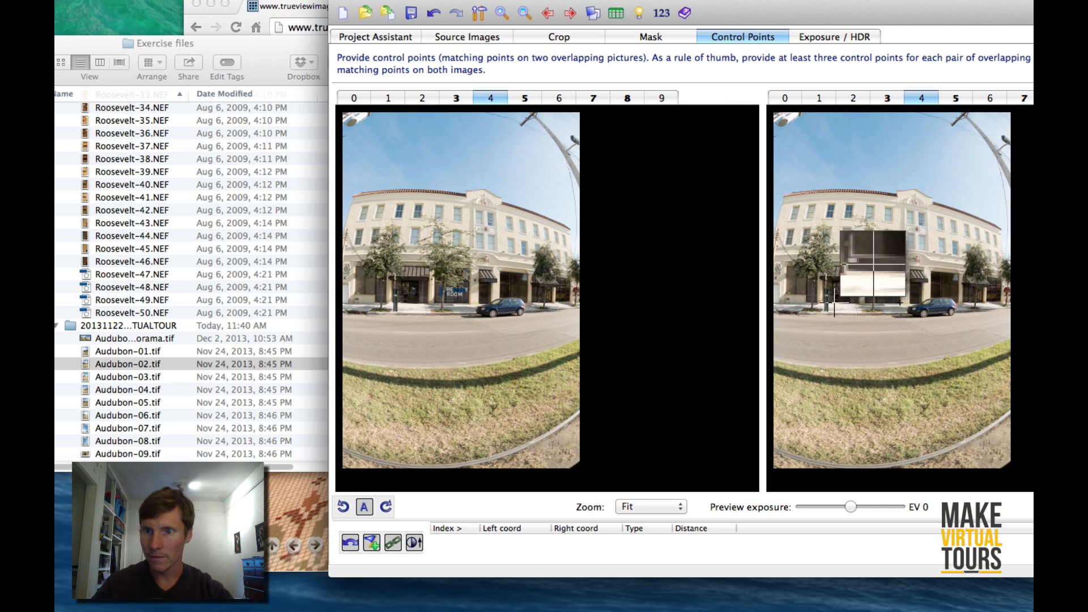
{"action": "left_click", "coordinate": [470, 280]}
{"action": "left_click_drag", "start_coordinate": [470, 281], "coordinate": [468, 281]}
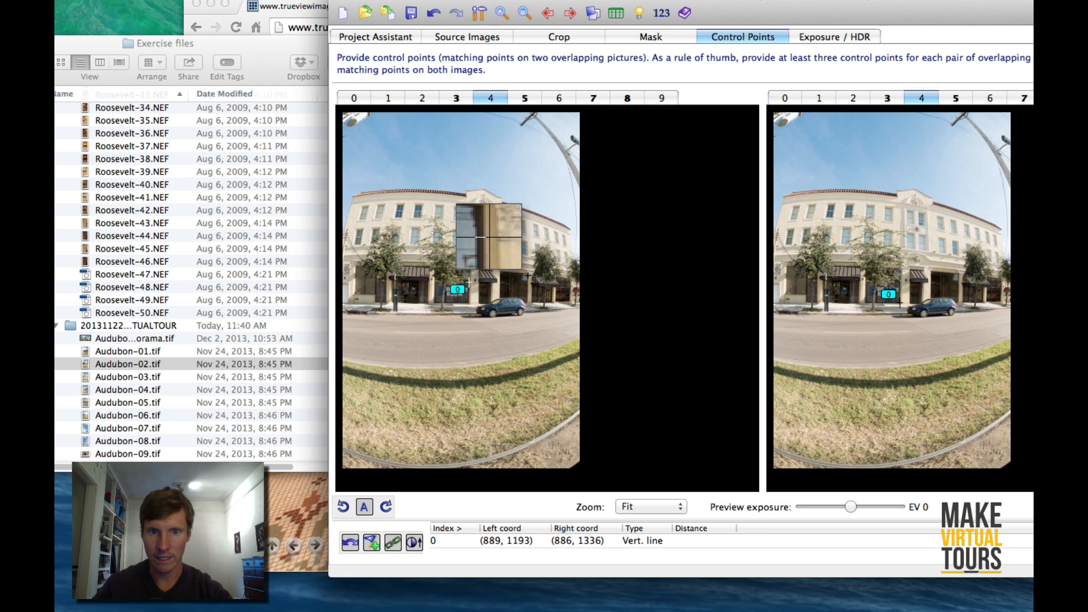
{"action": "left_click", "coordinate": [526, 275]}
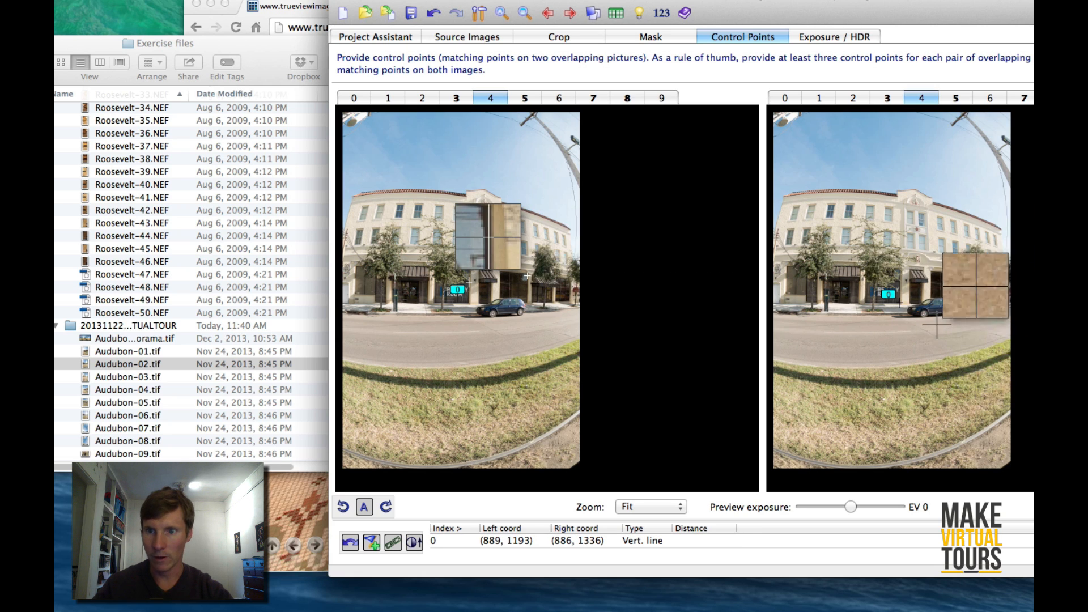
{"action": "left_click", "coordinate": [959, 302]}
{"action": "left_click_drag", "start_coordinate": [958, 302], "coordinate": [959, 302]}
With image 5 on both sides, add a vertical-line control point pair at the base and top of the wooden utility pole.
{"action": "left_click", "coordinate": [956, 98]}
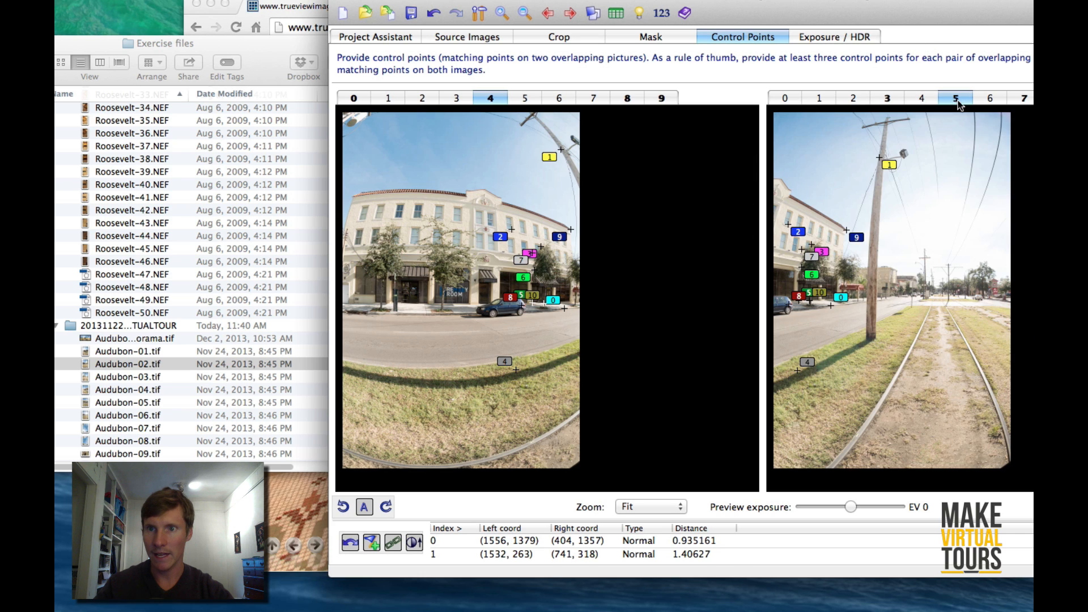
{"action": "left_click", "coordinate": [531, 101]}
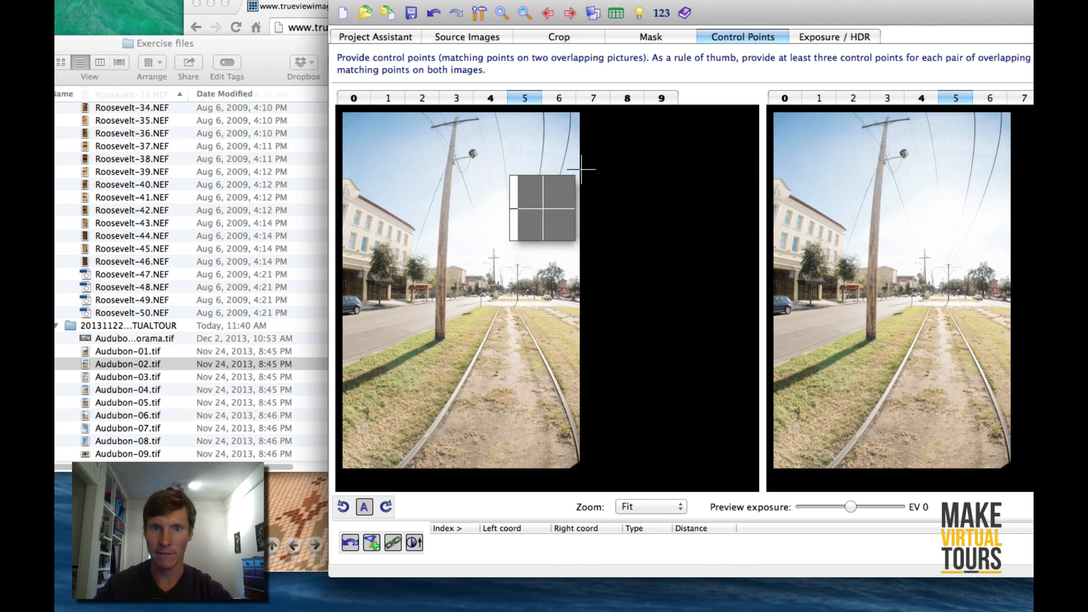
{"action": "left_click", "coordinate": [444, 335]}
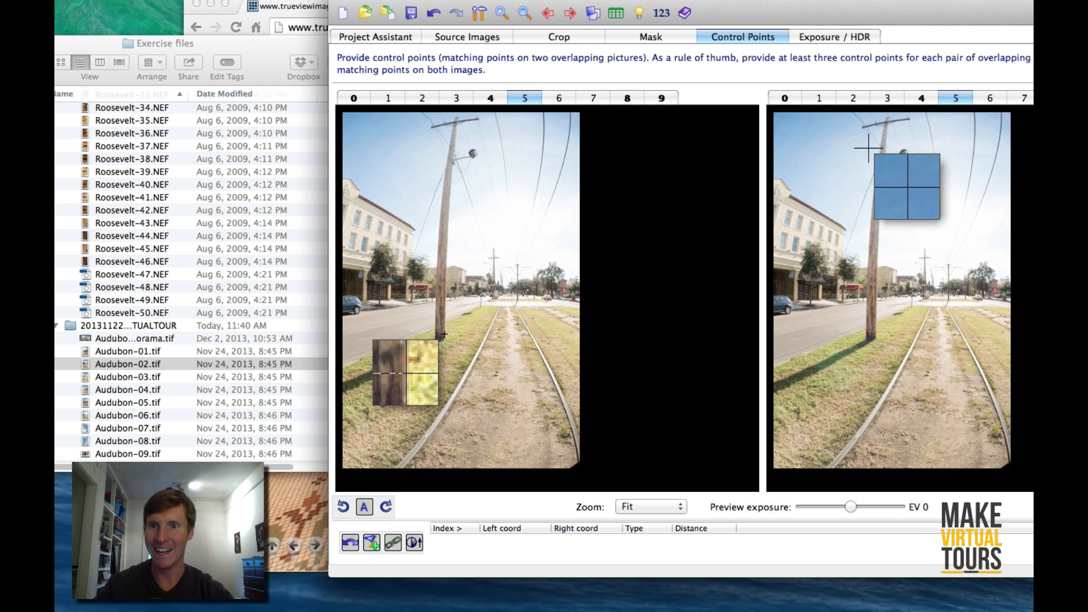
{"action": "left_click", "coordinate": [887, 124]}
{"action": "left_click_drag", "start_coordinate": [887, 125], "coordinate": [887, 126]}
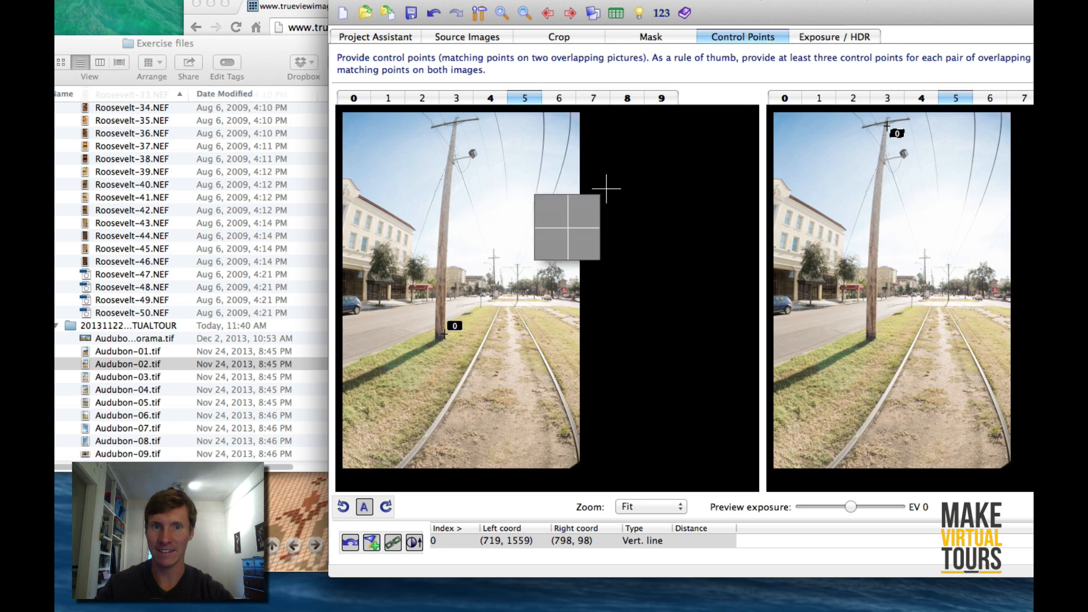
Check the control points that images 0 and 5 share.
{"action": "left_click", "coordinate": [559, 98]}
{"action": "left_click", "coordinate": [524, 103]}
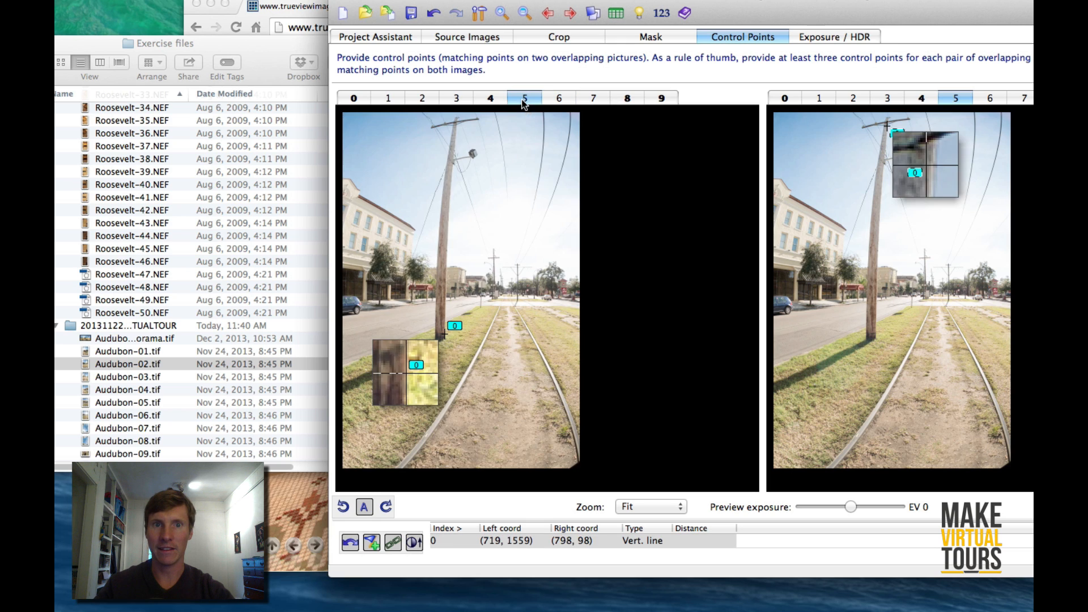
{"action": "left_click", "coordinate": [387, 101]}
{"action": "left_click", "coordinate": [357, 101]}
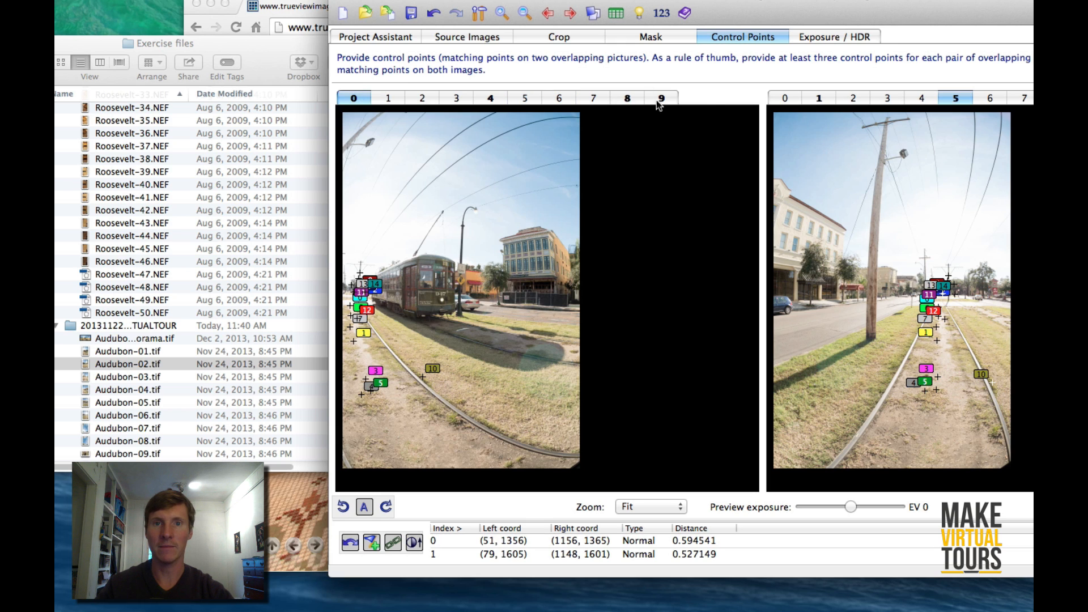
Optimize the project with the added vertical-line control points and accept the optimizer's changes.
{"action": "left_click", "coordinate": [377, 38]}
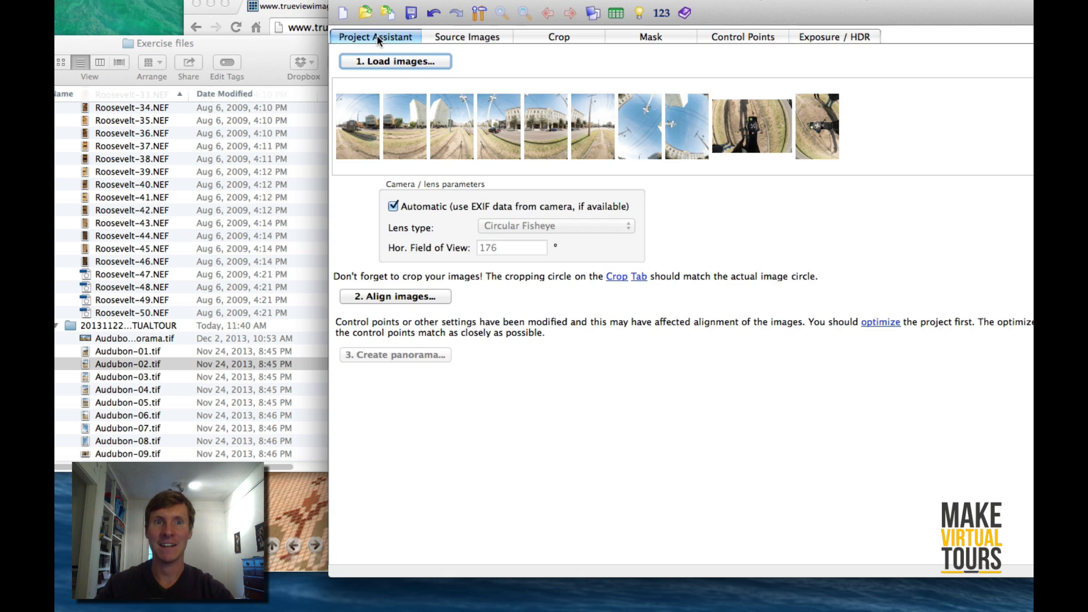
{"action": "left_click", "coordinate": [886, 324]}
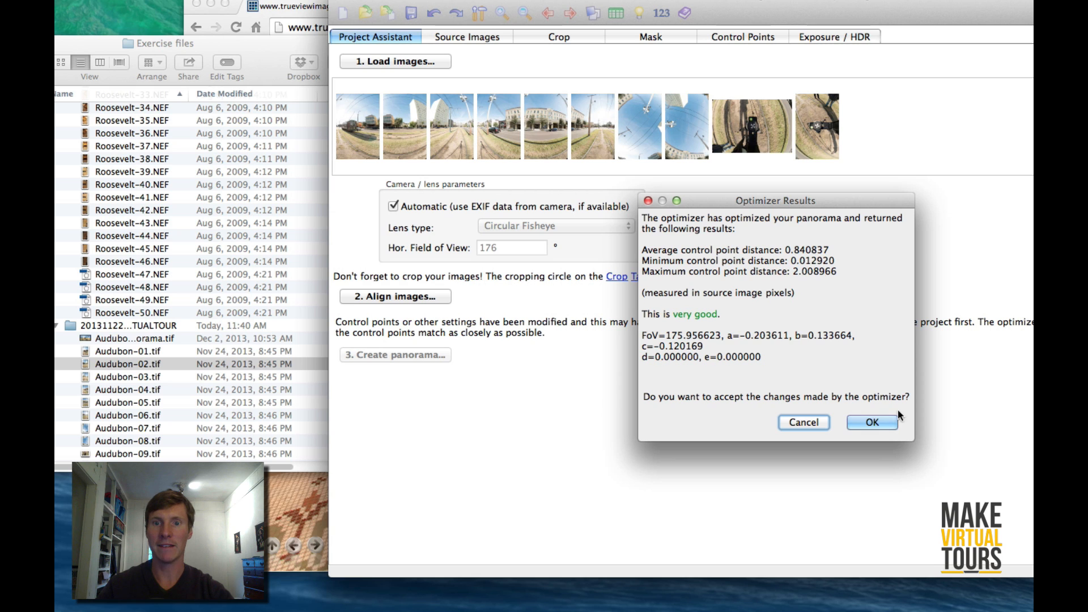
{"action": "left_click", "coordinate": [887, 424]}
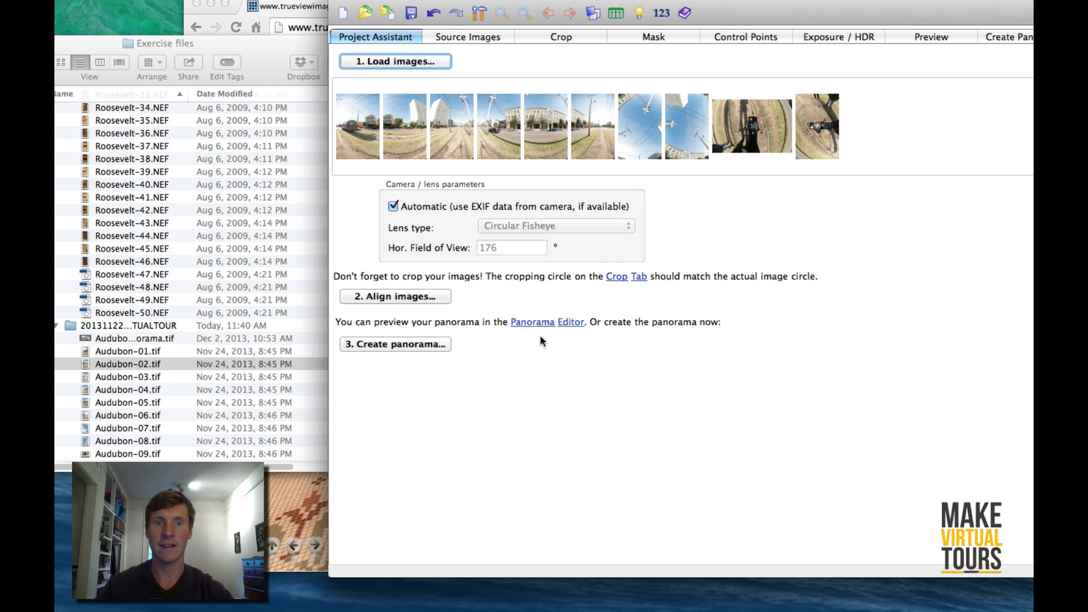
Inspect the optimized panorama's straightness in the Panorama Editor and close the editor.
{"action": "left_click", "coordinate": [535, 322]}
{"action": "left_click_drag", "start_coordinate": [712, 196], "coordinate": [705, 132]}
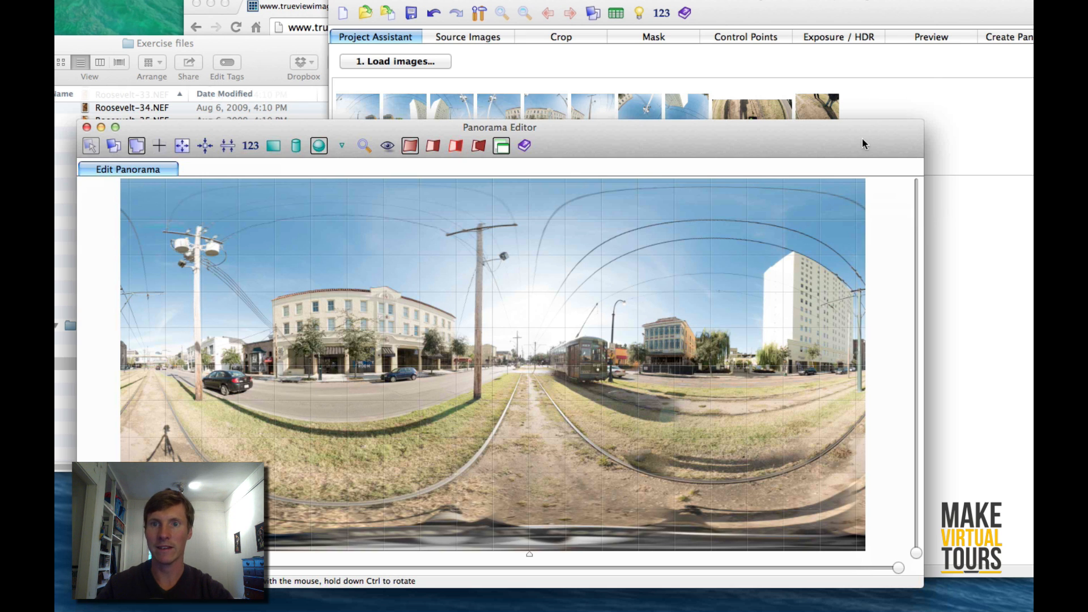
{"action": "left_click_drag", "start_coordinate": [862, 139], "coordinate": [652, 60]}
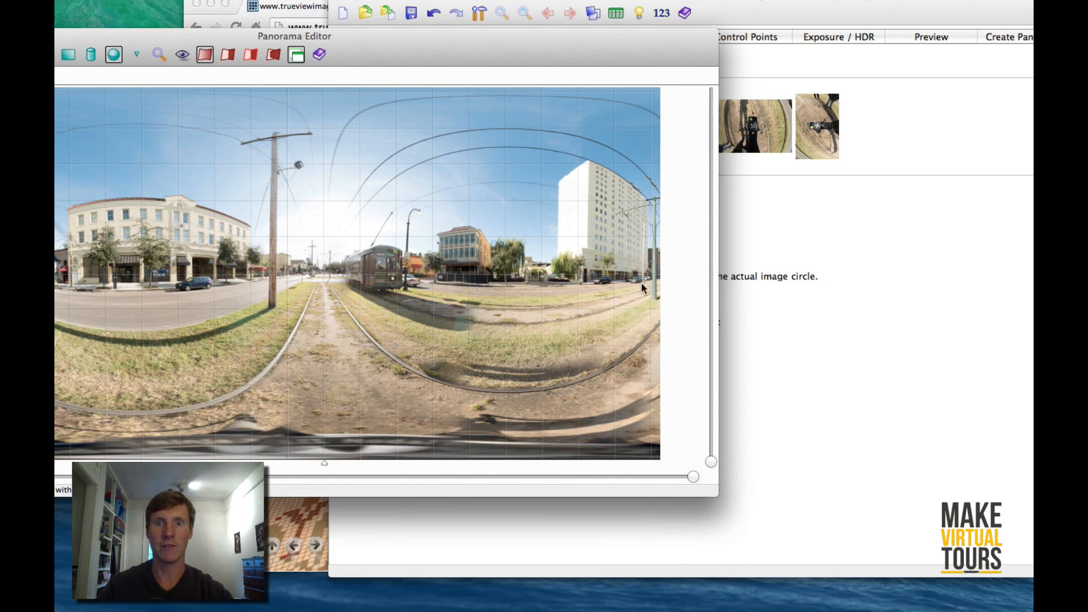
{"action": "left_click_drag", "start_coordinate": [491, 48], "coordinate": [788, 120]}
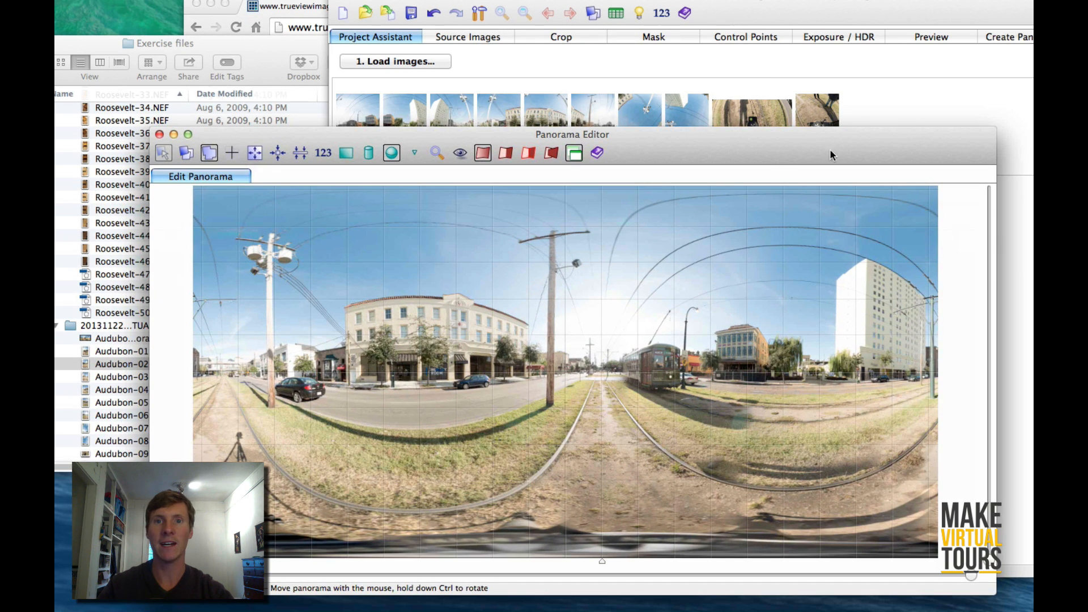
{"action": "left_click", "coordinate": [160, 134]}
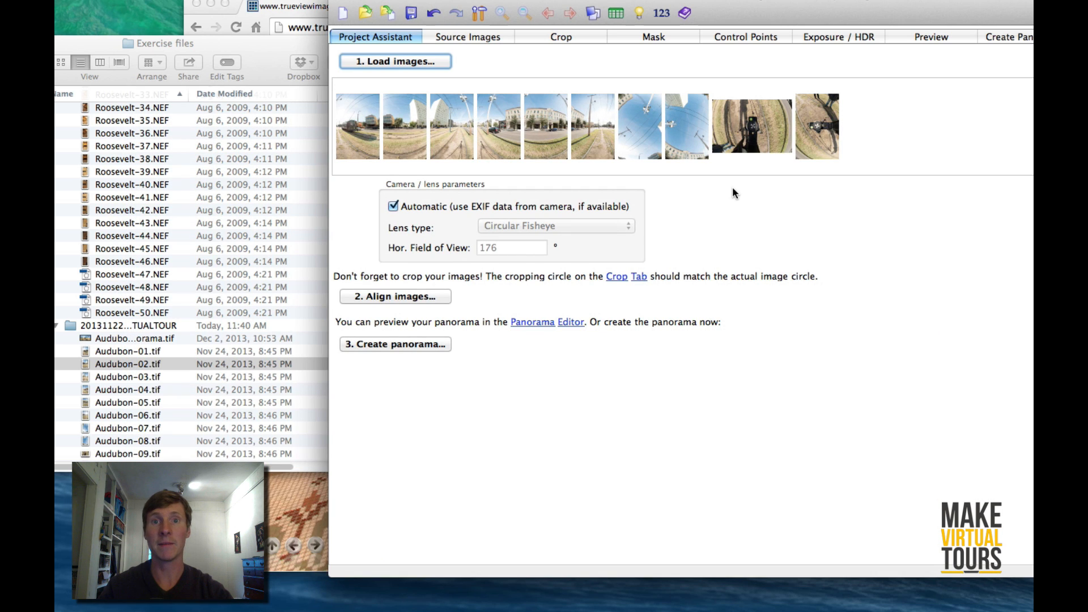
With image 2 on both sides, add vertical-line control point pairs along the white high-rise's corner and the green pole.
{"action": "left_click", "coordinate": [757, 39]}
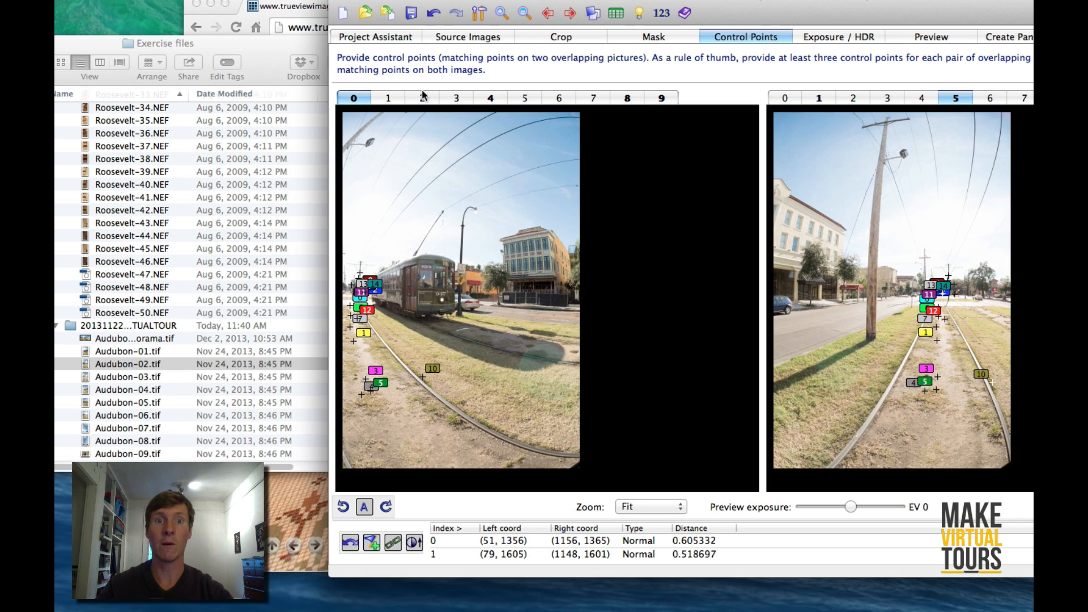
{"action": "left_click", "coordinate": [388, 100]}
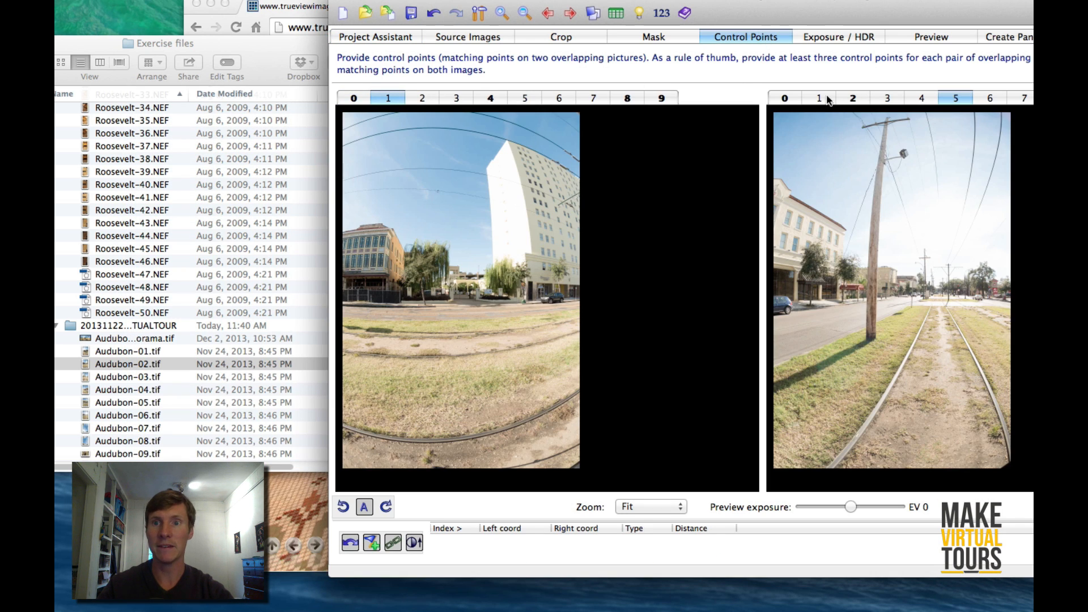
{"action": "left_click", "coordinate": [829, 99]}
{"action": "left_click", "coordinate": [860, 100]}
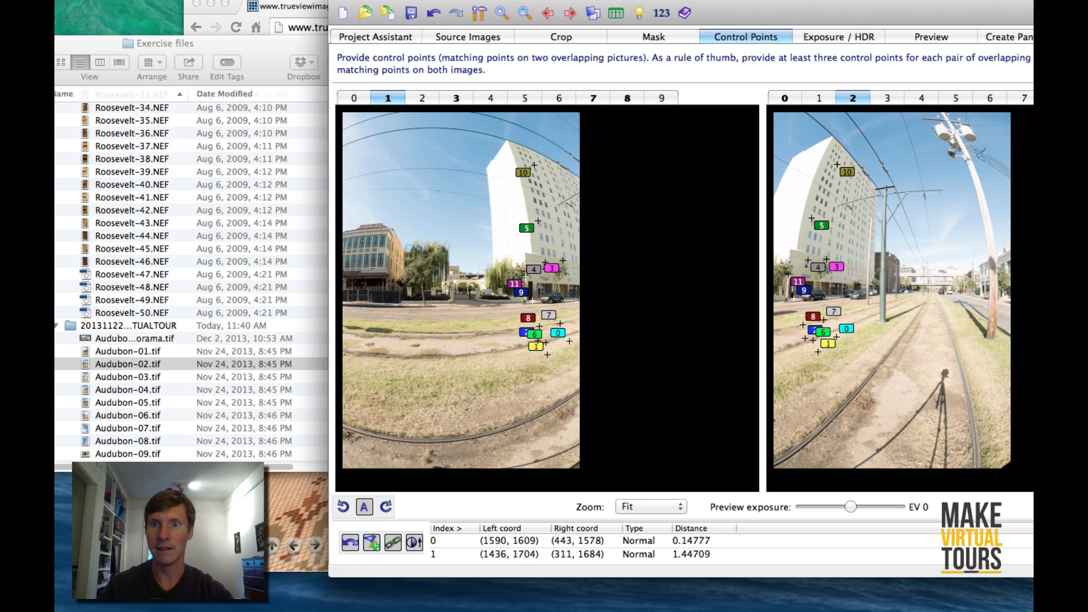
{"action": "left_click", "coordinate": [422, 100]}
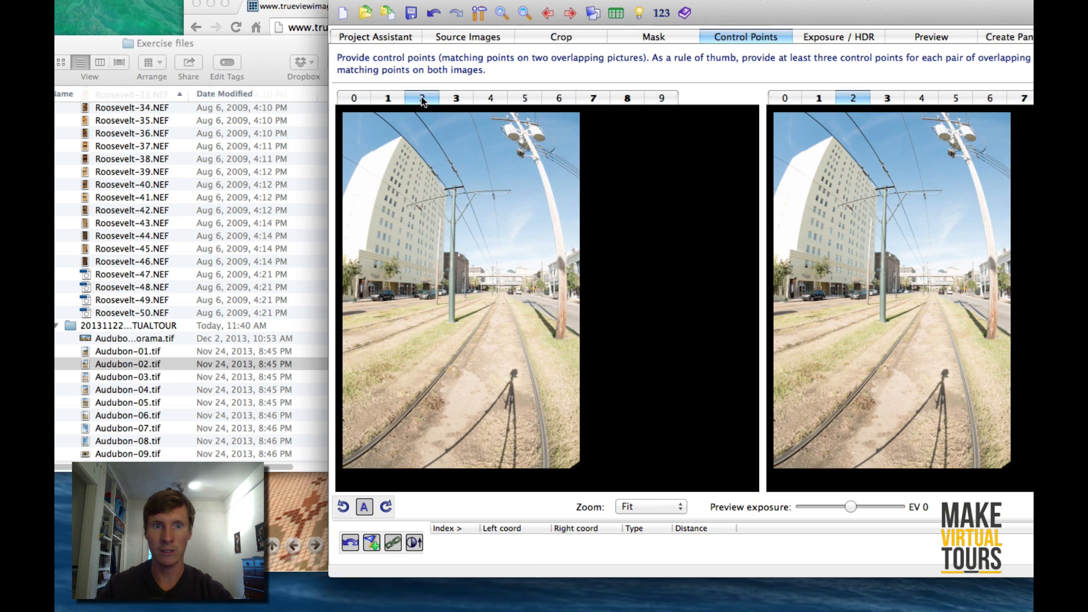
{"action": "left_click", "coordinate": [401, 138]}
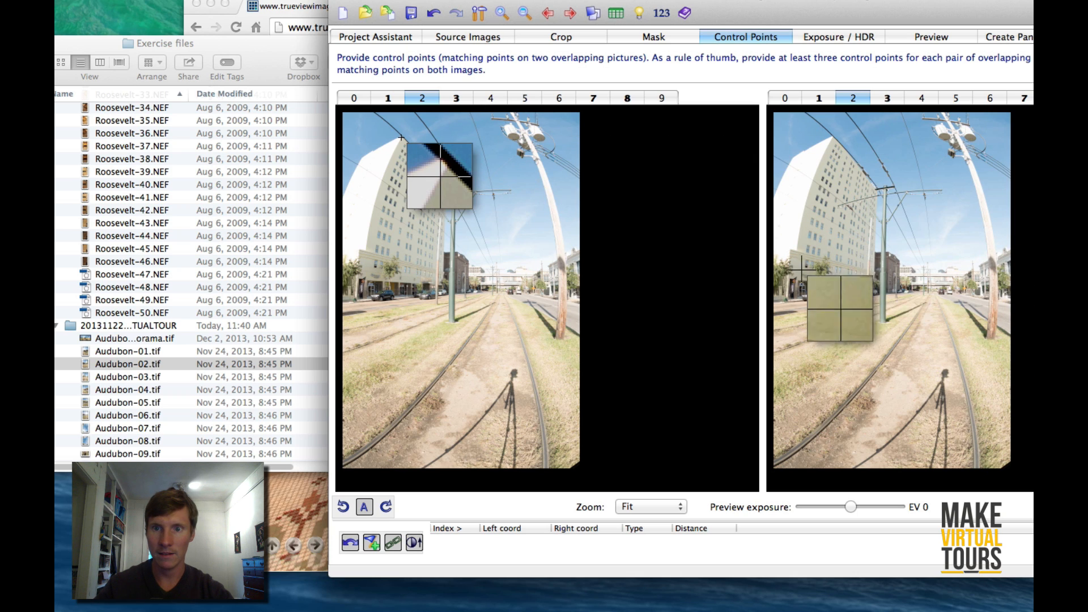
{"action": "left_click", "coordinate": [799, 244]}
{"action": "left_click_drag", "start_coordinate": [799, 245], "coordinate": [798, 245]}
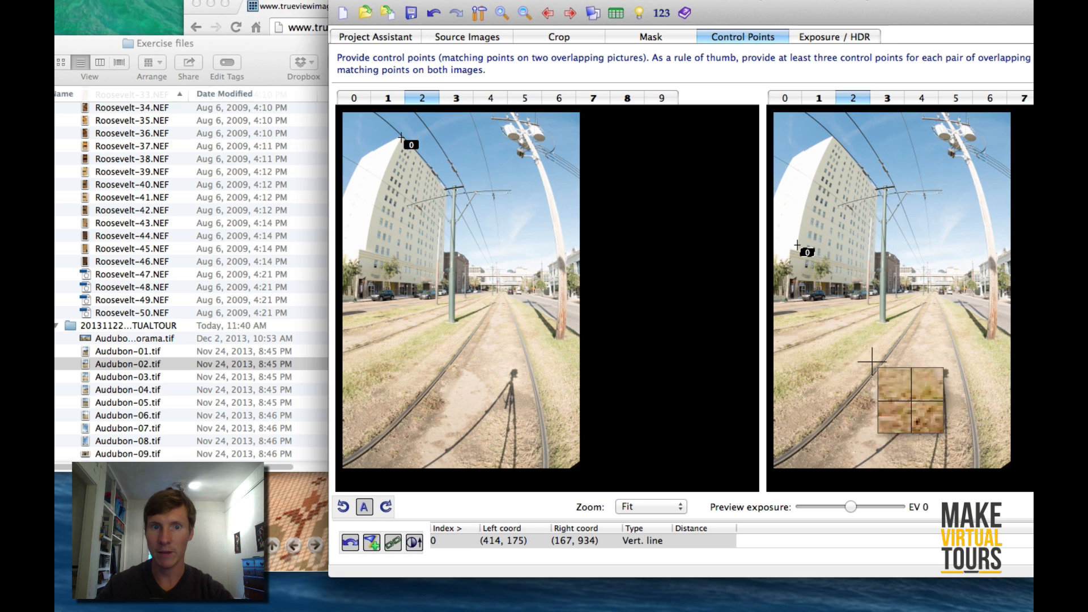
{"action": "left_click", "coordinate": [884, 318]}
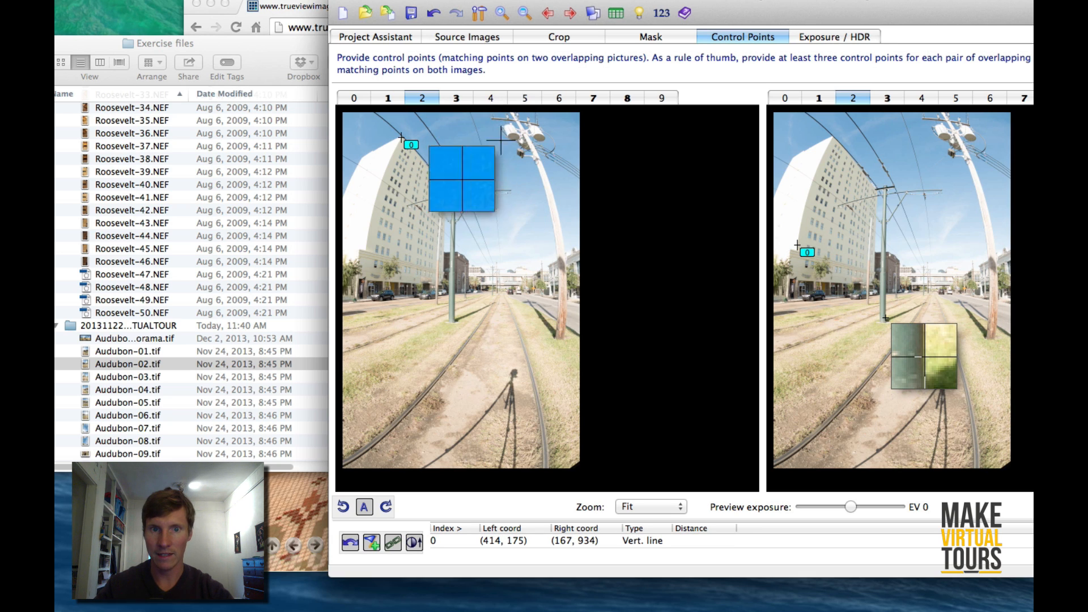
{"action": "left_click_drag", "start_coordinate": [459, 194], "coordinate": [455, 191]}
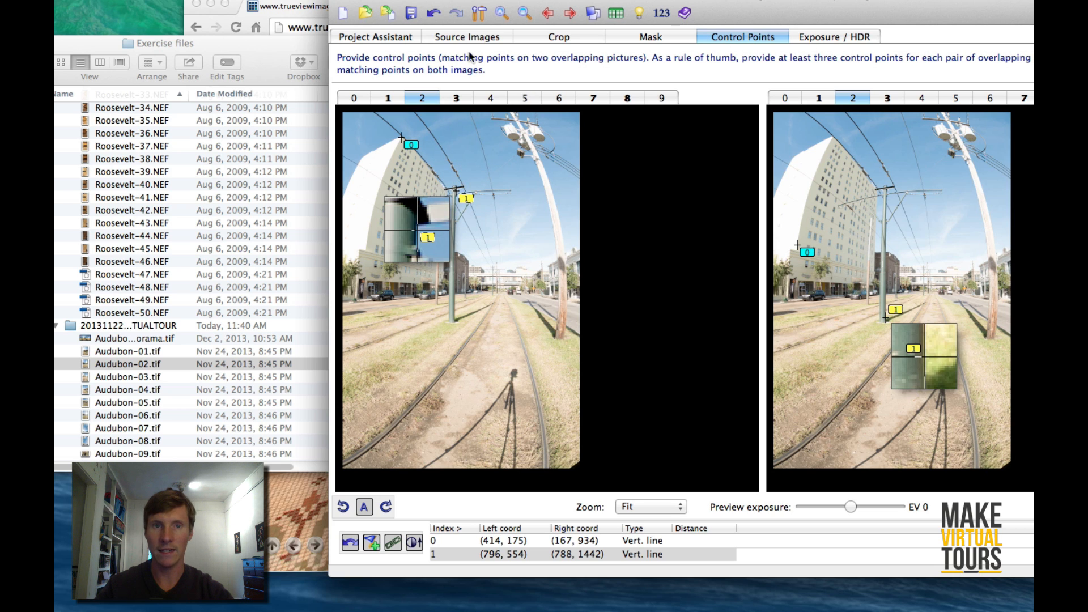
Optimize the project with image 2's vertical lines, accept the changes, and check the result in the Panorama Editor.
{"action": "left_click", "coordinate": [375, 37]}
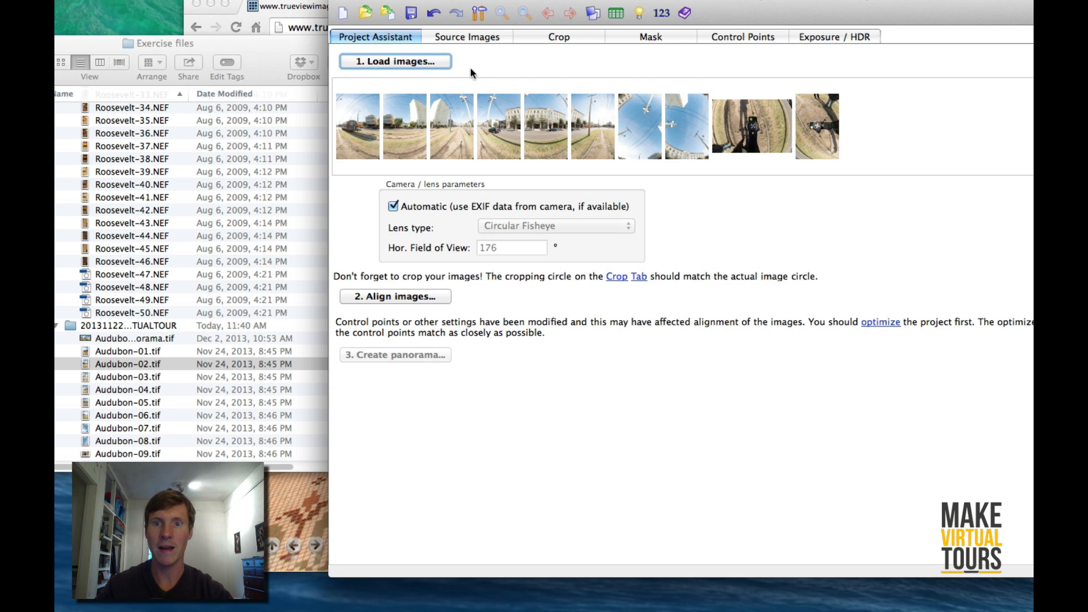
{"action": "left_click", "coordinate": [879, 323]}
{"action": "left_click", "coordinate": [863, 422]}
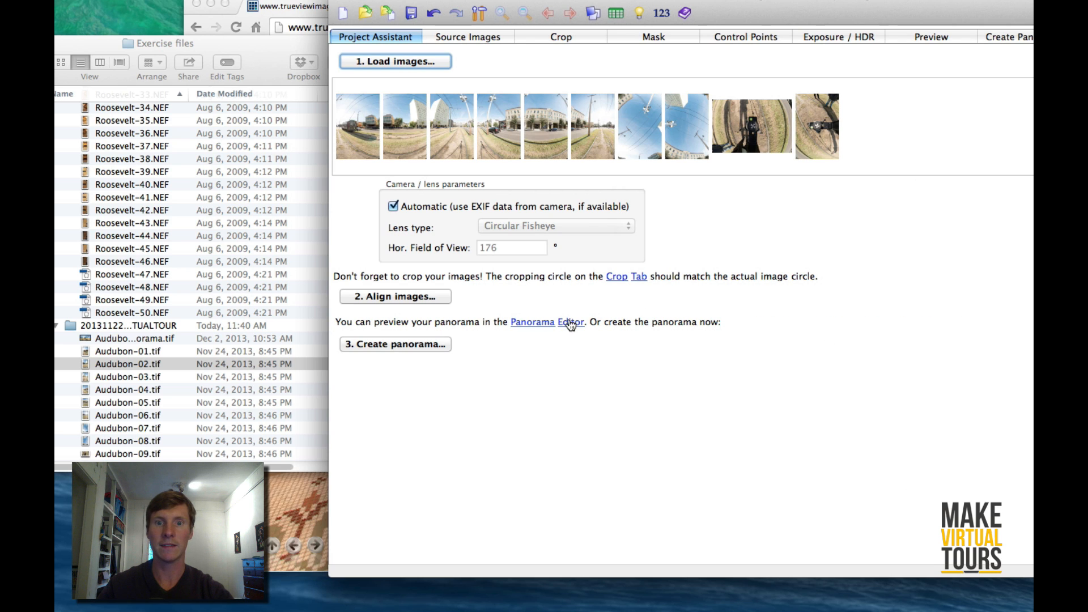
{"action": "left_click", "coordinate": [570, 323]}
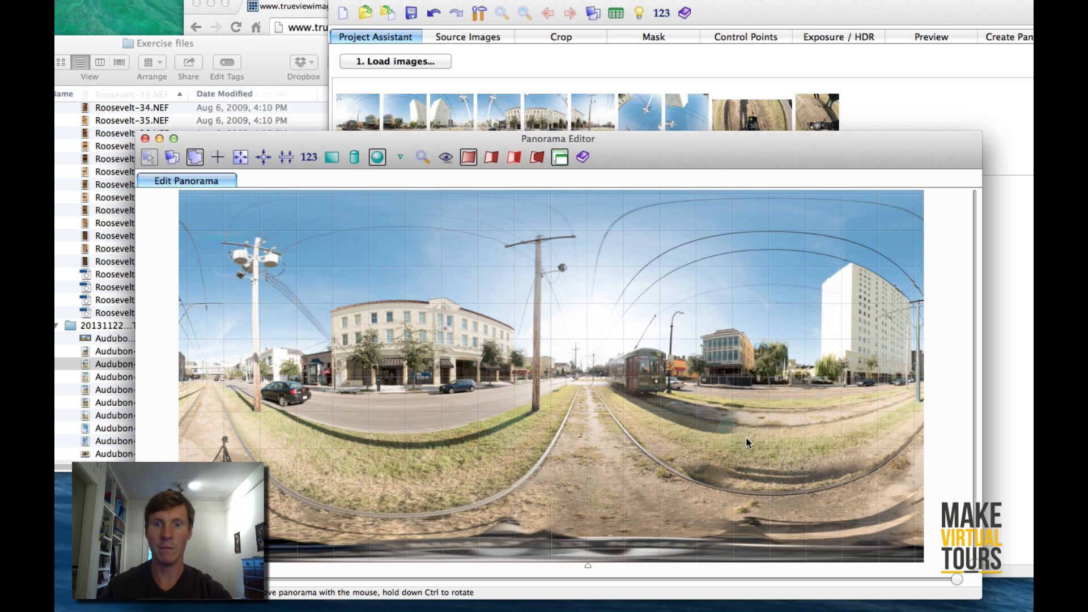
{"action": "left_click", "coordinate": [145, 138]}
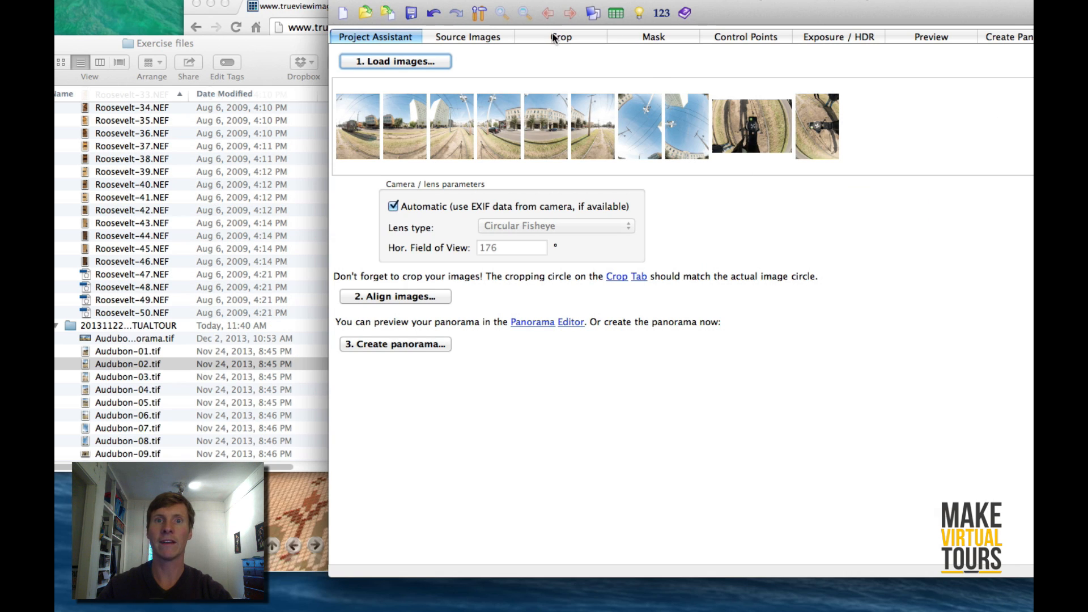
In image 8, paint a red mask over the bystander's legs and shadow, the photographer and their shadow, and the tripod head.
{"action": "left_click", "coordinate": [655, 37]}
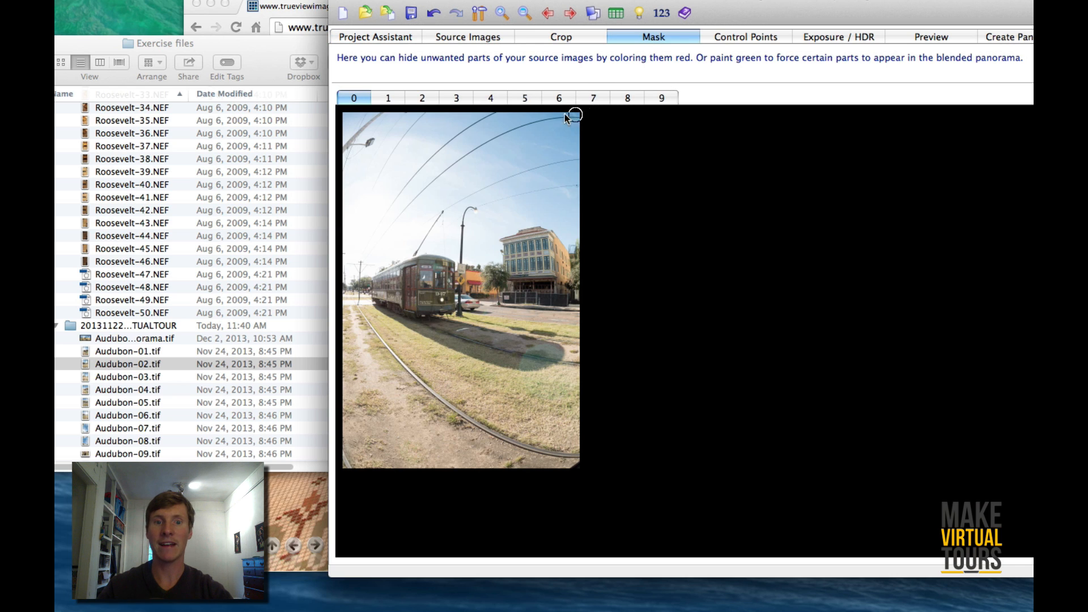
{"action": "left_click", "coordinate": [389, 100]}
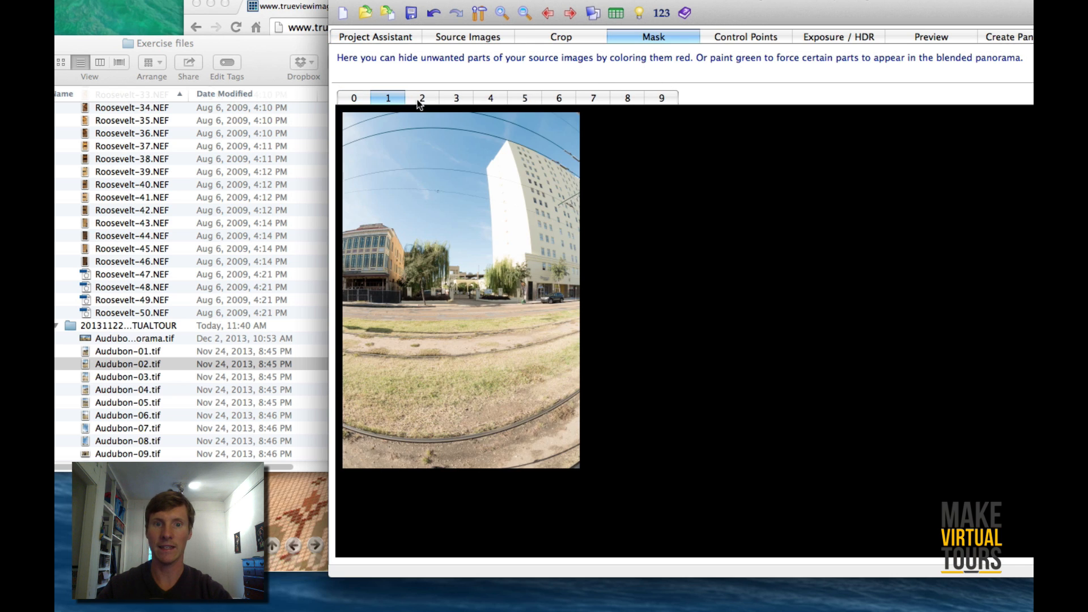
{"action": "left_click", "coordinate": [538, 99]}
{"action": "left_click", "coordinate": [592, 99]}
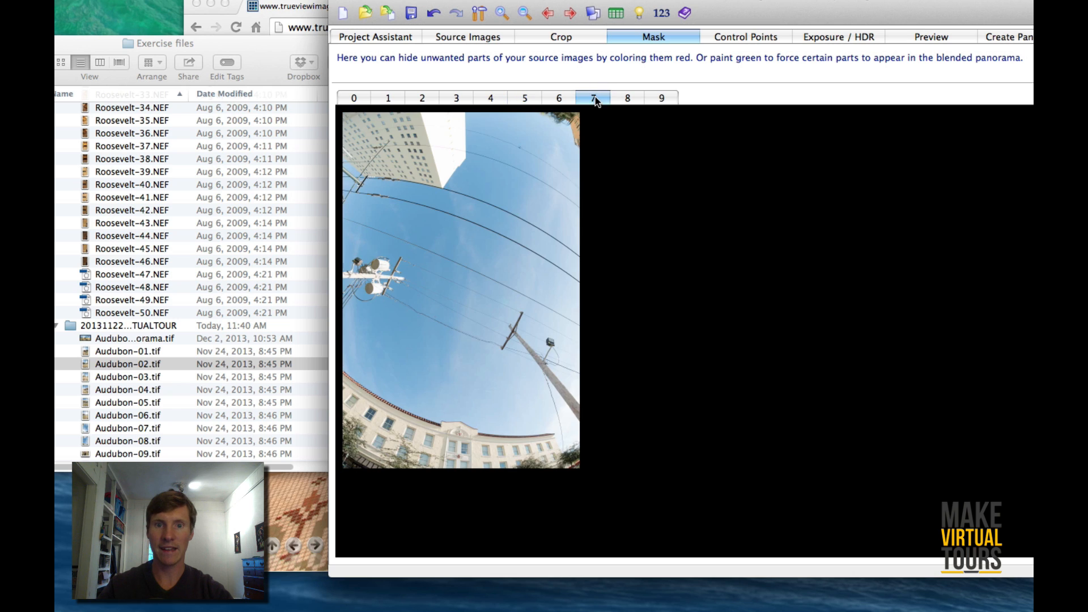
{"action": "left_click", "coordinate": [629, 99]}
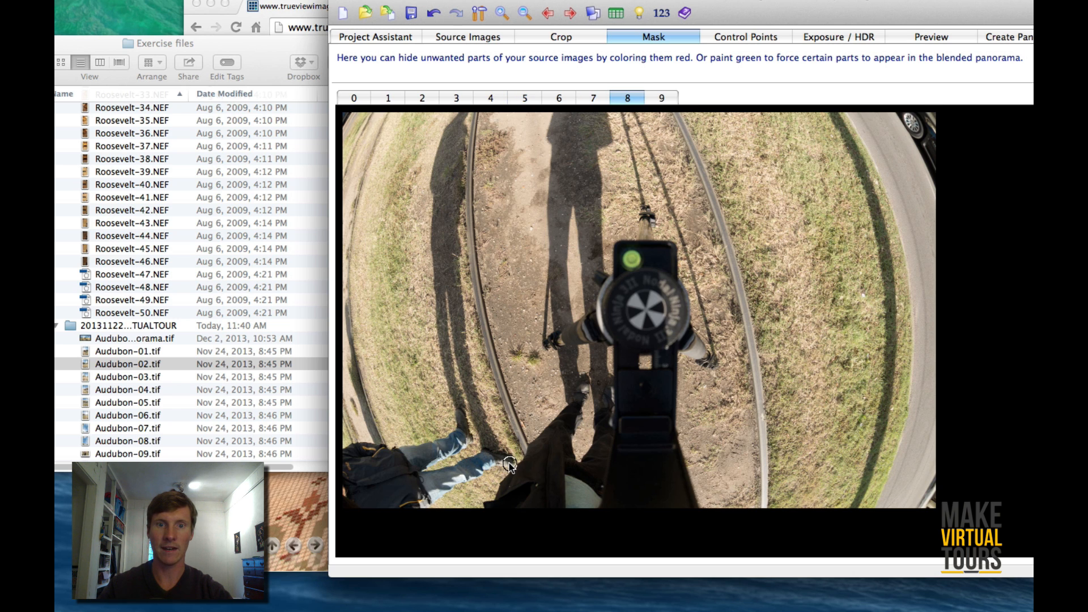
{"action": "left_click_drag", "start_coordinate": [887, 5], "coordinate": [740, 5]}
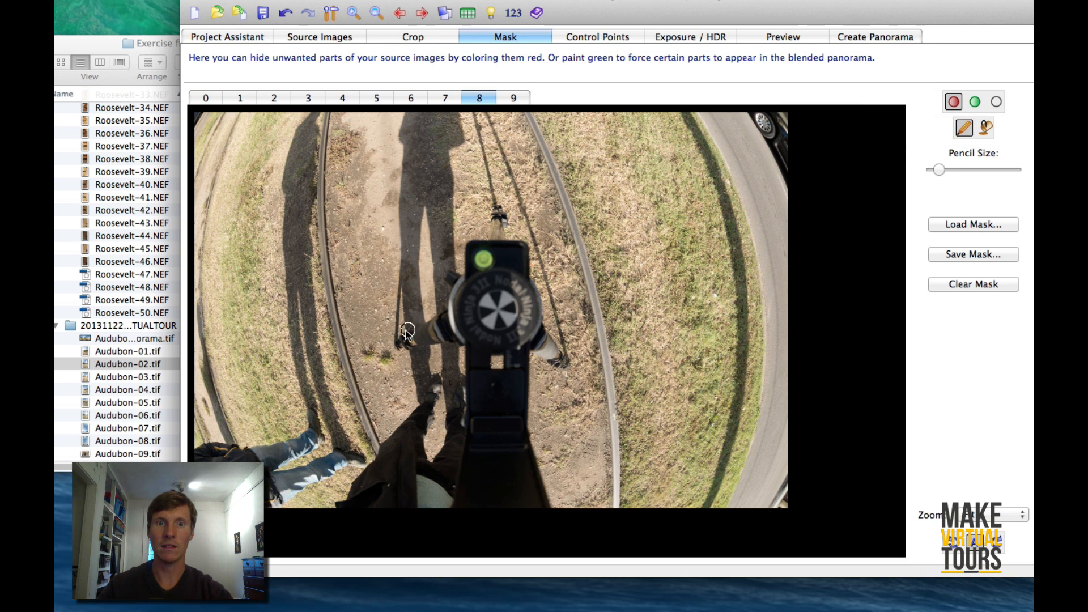
{"action": "left_click", "coordinate": [353, 462]}
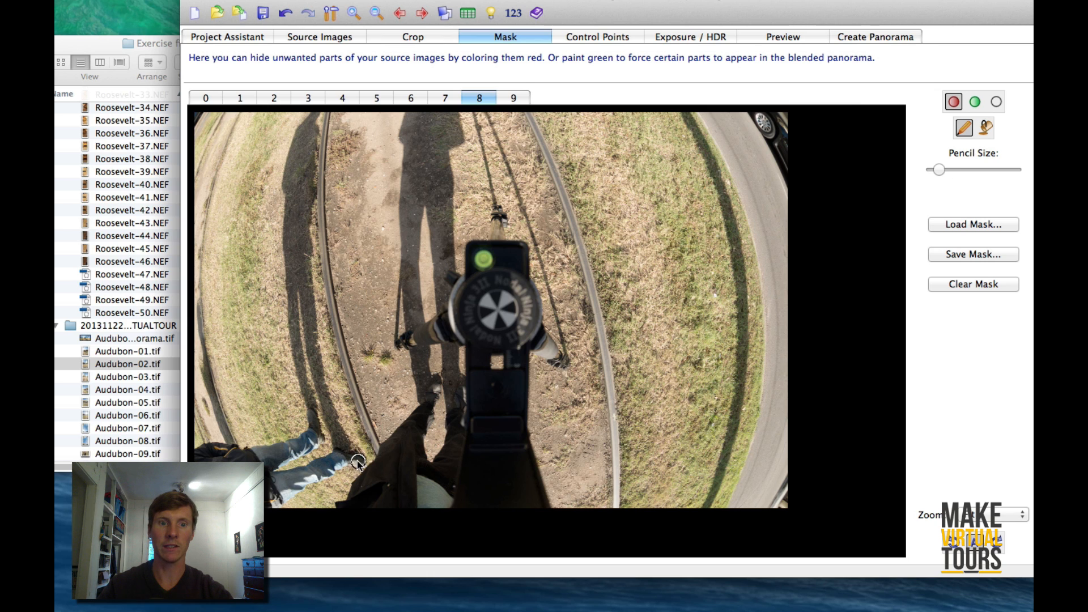
{"action": "mouse_move", "coordinate": [353, 463]}
{"action": "left_mouse_down"}
{"action": "mouse_move", "coordinate": [323, 459]}
{"action": "mouse_move", "coordinate": [335, 469]}
{"action": "mouse_move", "coordinate": [271, 495]}
{"action": "mouse_move", "coordinate": [300, 482]}
{"action": "mouse_move", "coordinate": [269, 509]}
{"action": "left_mouse_up"}
{"action": "mouse_move", "coordinate": [212, 460]}
{"action": "left_mouse_down"}
{"action": "mouse_move", "coordinate": [235, 458]}
{"action": "mouse_move", "coordinate": [229, 445]}
{"action": "mouse_move", "coordinate": [242, 461]}
{"action": "mouse_move", "coordinate": [256, 445]}
{"action": "mouse_move", "coordinate": [268, 518]}
{"action": "mouse_move", "coordinate": [284, 454]}
{"action": "mouse_move", "coordinate": [303, 472]}
{"action": "mouse_move", "coordinate": [322, 443]}
{"action": "mouse_move", "coordinate": [270, 483]}
{"action": "mouse_move", "coordinate": [280, 446]}
{"action": "mouse_move", "coordinate": [266, 452]}
{"action": "mouse_move", "coordinate": [328, 432]}
{"action": "mouse_move", "coordinate": [359, 459]}
{"action": "mouse_move", "coordinate": [343, 454]}
{"action": "mouse_move", "coordinate": [320, 386]}
{"action": "mouse_move", "coordinate": [340, 450]}
{"action": "mouse_move", "coordinate": [320, 461]}
{"action": "mouse_move", "coordinate": [294, 275]}
{"action": "mouse_move", "coordinate": [302, 391]}
{"action": "mouse_move", "coordinate": [295, 160]}
{"action": "left_mouse_up"}
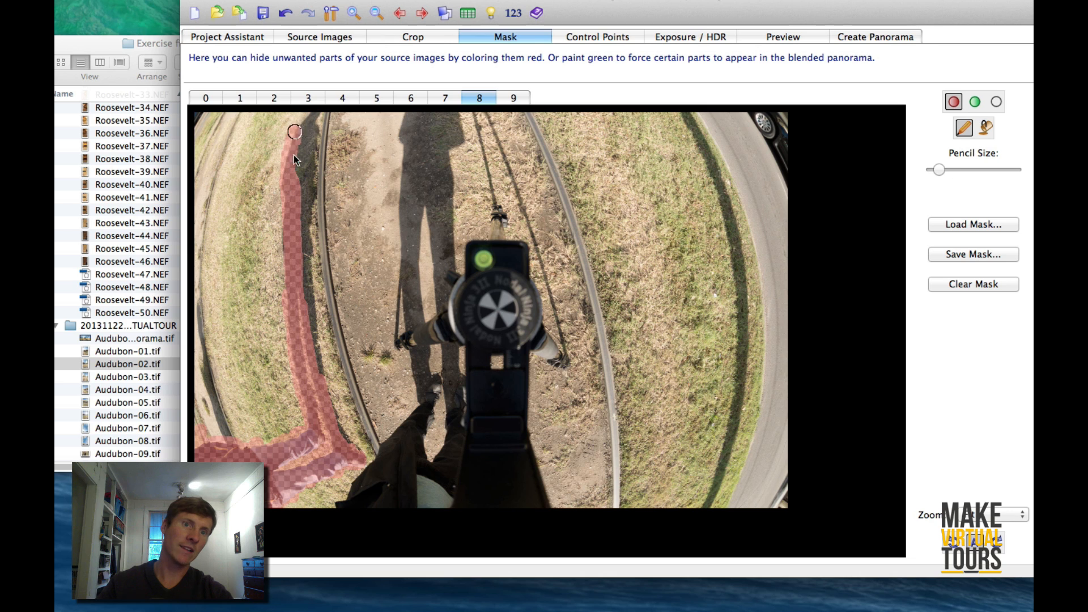
{"action": "mouse_move", "coordinate": [311, 124]}
{"action": "left_mouse_down"}
{"action": "mouse_move", "coordinate": [307, 256]}
{"action": "mouse_move", "coordinate": [297, 184]}
{"action": "mouse_move", "coordinate": [281, 221]}
{"action": "mouse_move", "coordinate": [312, 388]}
{"action": "mouse_move", "coordinate": [329, 435]}
{"action": "mouse_move", "coordinate": [310, 295]}
{"action": "mouse_move", "coordinate": [361, 457]}
{"action": "left_mouse_up"}
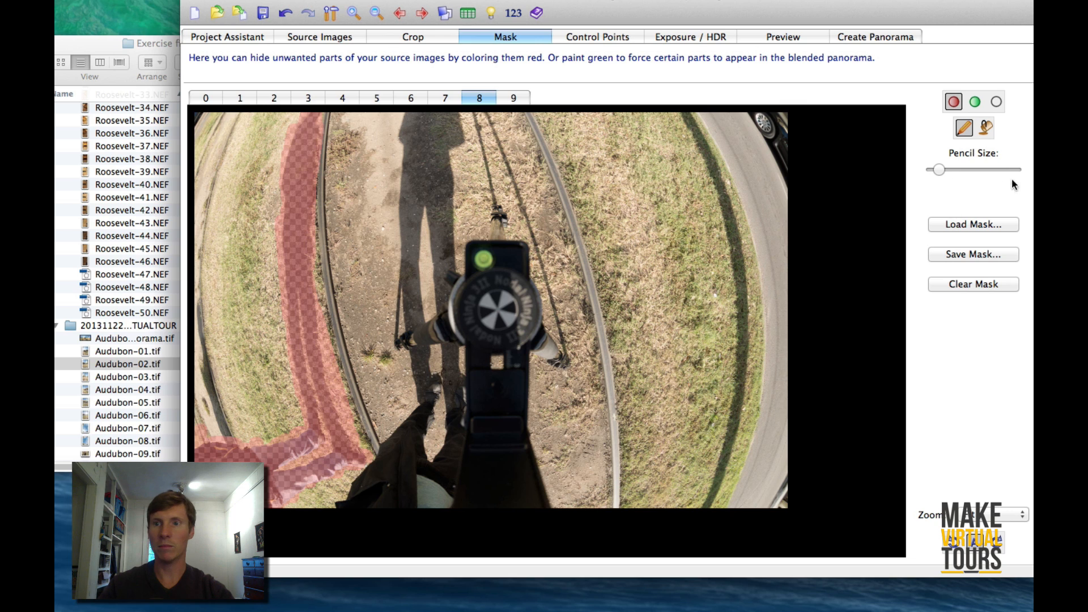
{"action": "left_click_drag", "start_coordinate": [971, 169], "coordinate": [964, 169]}
{"action": "mouse_move", "coordinate": [451, 409]}
{"action": "left_mouse_down"}
{"action": "mouse_move", "coordinate": [417, 200]}
{"action": "mouse_move", "coordinate": [405, 370]}
{"action": "mouse_move", "coordinate": [432, 102]}
{"action": "mouse_move", "coordinate": [410, 166]}
{"action": "mouse_move", "coordinate": [425, 111]}
{"action": "mouse_move", "coordinate": [433, 174]}
{"action": "mouse_move", "coordinate": [439, 128]}
{"action": "mouse_move", "coordinate": [445, 181]}
{"action": "mouse_move", "coordinate": [444, 311]}
{"action": "mouse_move", "coordinate": [468, 311]}
{"action": "mouse_move", "coordinate": [488, 264]}
{"action": "mouse_move", "coordinate": [521, 258]}
{"action": "mouse_move", "coordinate": [525, 373]}
{"action": "mouse_move", "coordinate": [521, 344]}
{"action": "mouse_move", "coordinate": [503, 402]}
{"action": "mouse_move", "coordinate": [501, 526]}
{"action": "mouse_move", "coordinate": [433, 542]}
{"action": "mouse_move", "coordinate": [388, 515]}
{"action": "mouse_move", "coordinate": [360, 531]}
{"action": "mouse_move", "coordinate": [368, 514]}
{"action": "mouse_move", "coordinate": [352, 518]}
{"action": "mouse_move", "coordinate": [423, 448]}
{"action": "mouse_move", "coordinate": [467, 507]}
{"action": "mouse_move", "coordinate": [535, 509]}
{"action": "mouse_move", "coordinate": [488, 382]}
{"action": "mouse_move", "coordinate": [475, 430]}
{"action": "mouse_move", "coordinate": [495, 414]}
{"action": "mouse_move", "coordinate": [498, 322]}
{"action": "left_mouse_up"}
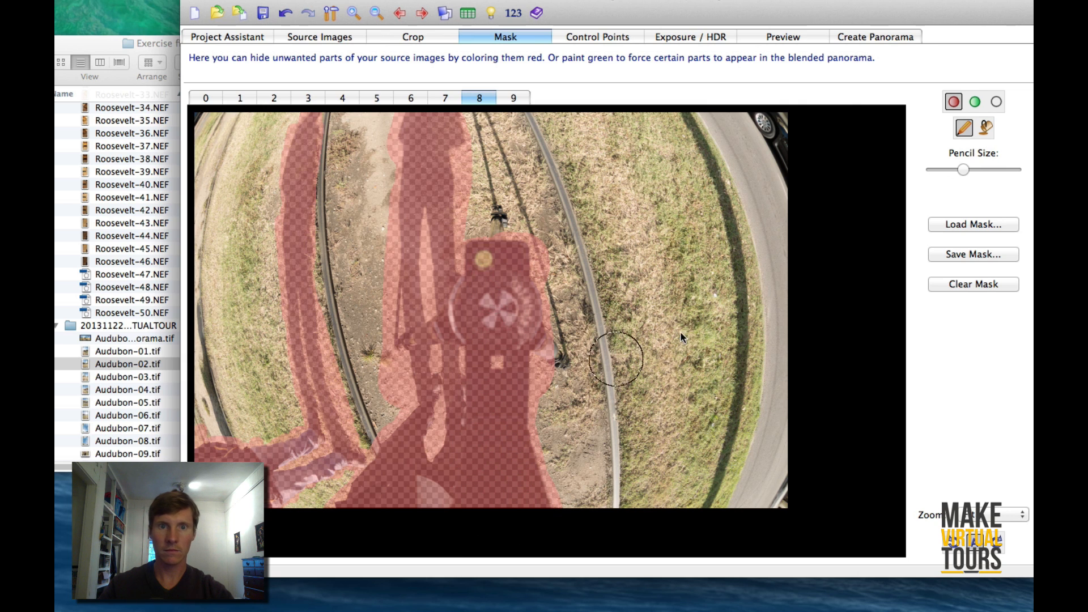
In image 9, paint a red mask with a smaller pencil over the bystanders, their shadows, the tripod's shadow and the dark camera mount.
{"action": "left_click", "coordinate": [515, 98]}
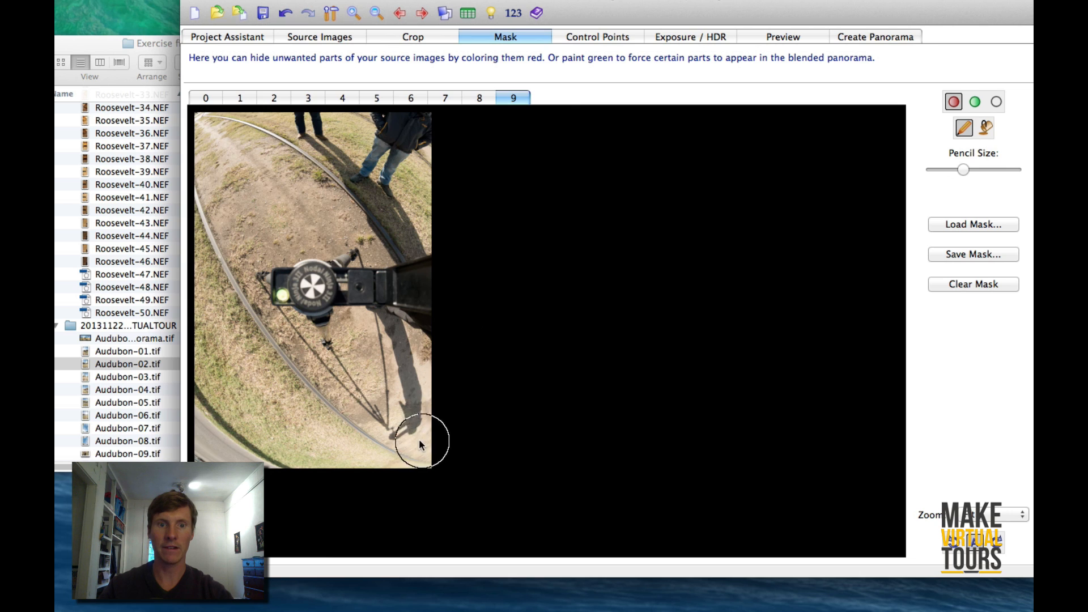
{"action": "left_click_drag", "start_coordinate": [964, 170], "coordinate": [952, 169]}
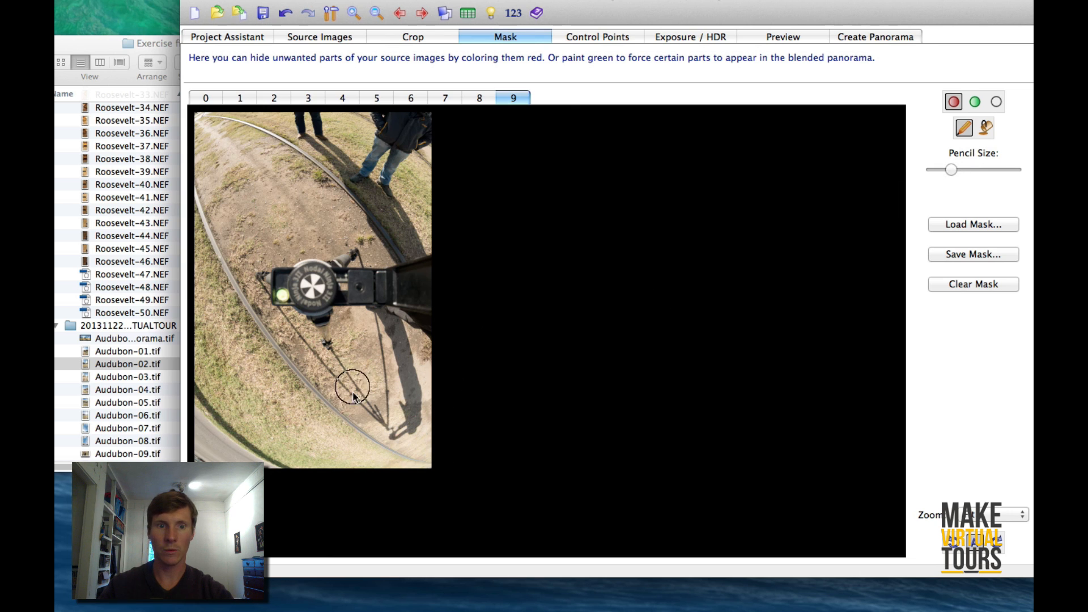
{"action": "mouse_move", "coordinate": [405, 434]}
{"action": "left_mouse_down"}
{"action": "mouse_move", "coordinate": [424, 422]}
{"action": "mouse_move", "coordinate": [391, 277]}
{"action": "left_mouse_up"}
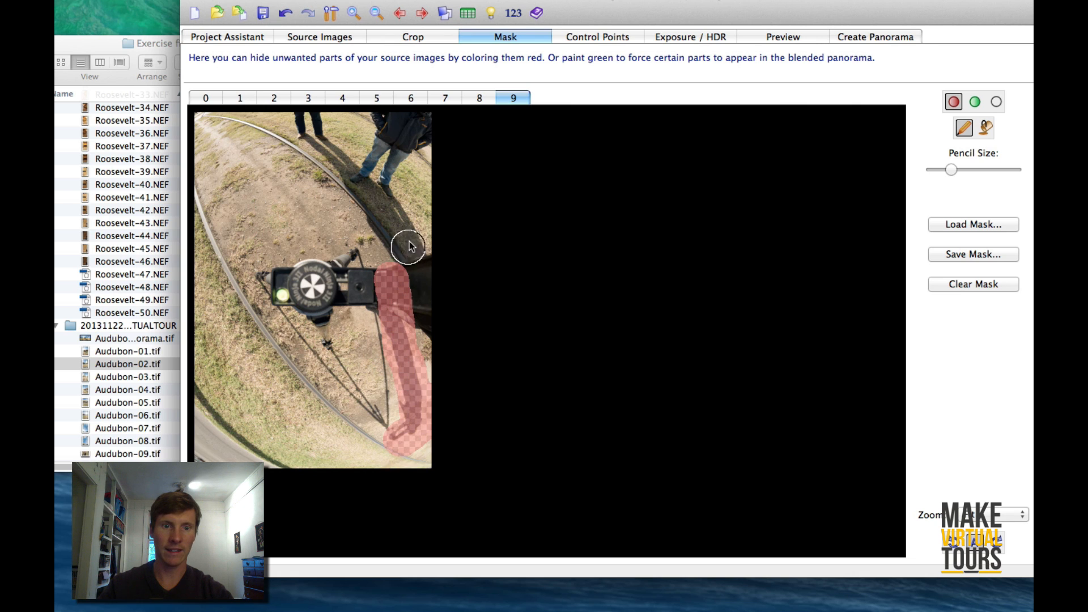
{"action": "mouse_move", "coordinate": [373, 200]}
{"action": "left_mouse_down"}
{"action": "mouse_move", "coordinate": [435, 329]}
{"action": "mouse_move", "coordinate": [389, 187]}
{"action": "mouse_move", "coordinate": [388, 145]}
{"action": "mouse_move", "coordinate": [365, 171]}
{"action": "mouse_move", "coordinate": [419, 132]}
{"action": "mouse_move", "coordinate": [355, 138]}
{"action": "mouse_move", "coordinate": [392, 135]}
{"action": "mouse_move", "coordinate": [405, 103]}
{"action": "mouse_move", "coordinate": [328, 150]}
{"action": "mouse_move", "coordinate": [364, 185]}
{"action": "mouse_move", "coordinate": [303, 123]}
{"action": "left_mouse_up"}
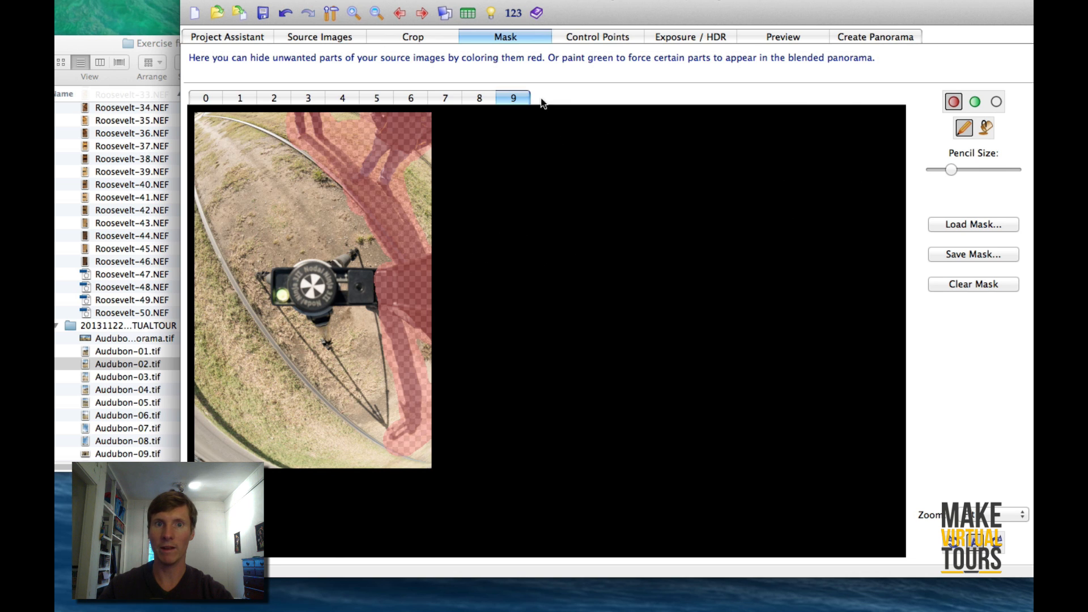
Review the mask on image 8 and the unmasked images, and inspect the masked panorama in the Panorama Editor.
{"action": "left_click", "coordinate": [479, 99]}
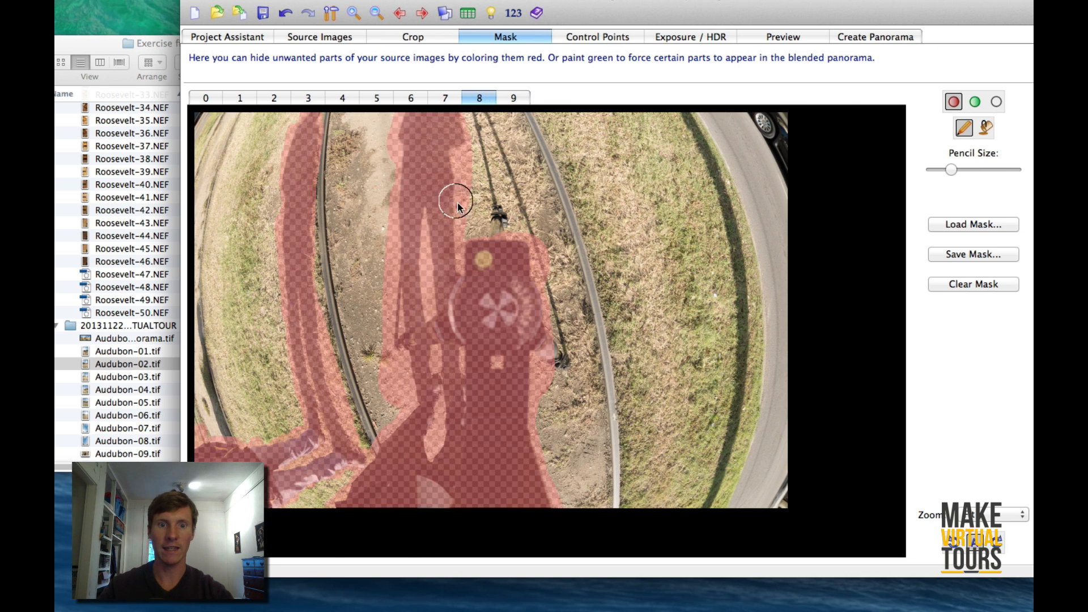
{"action": "left_click", "coordinate": [447, 100]}
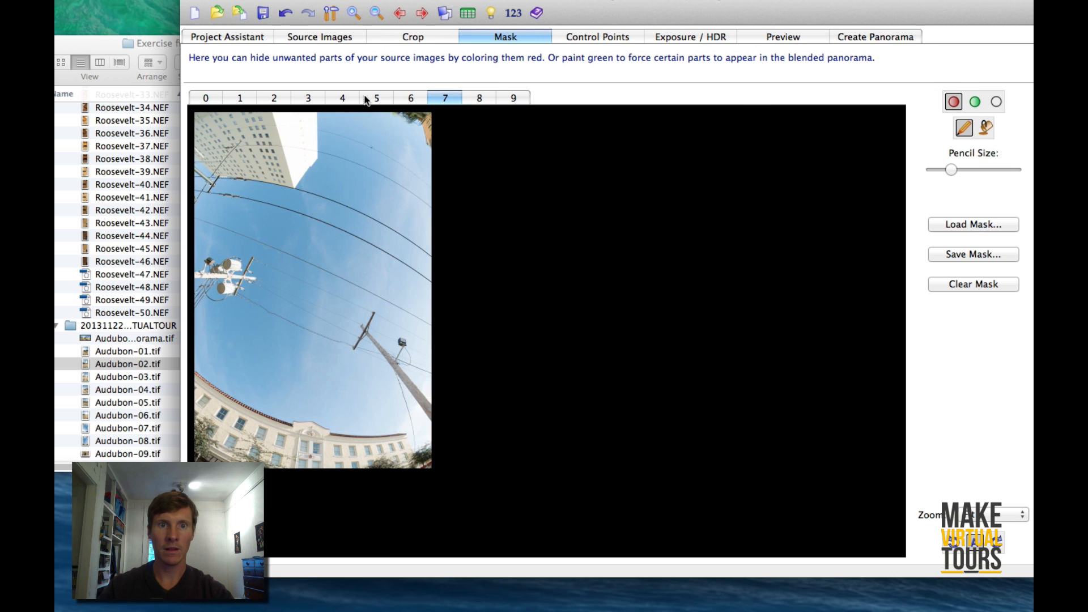
{"action": "left_click", "coordinate": [218, 99]}
{"action": "left_click", "coordinate": [235, 37]}
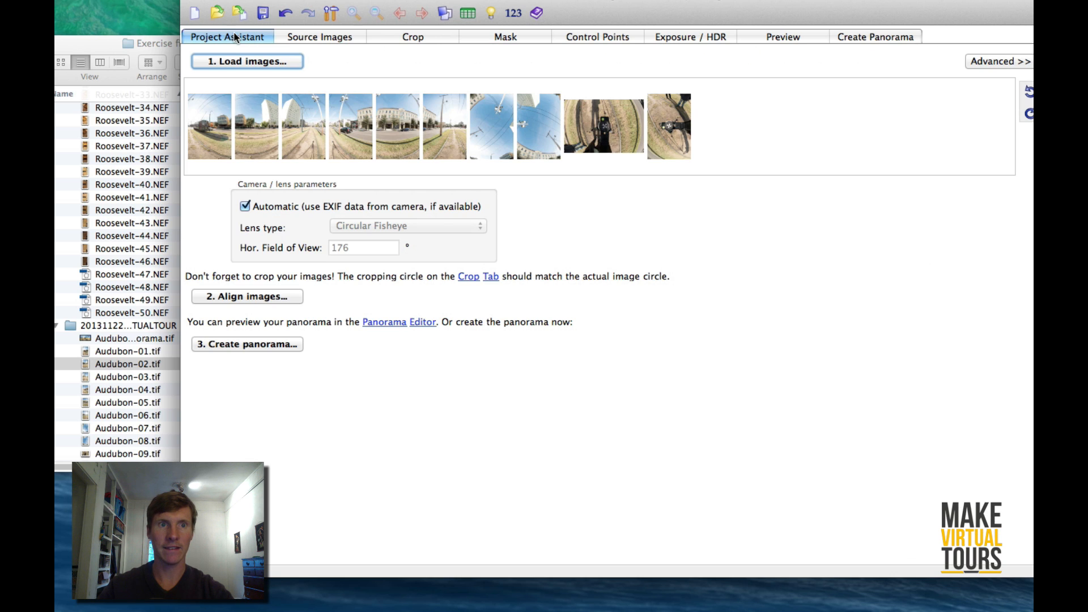
{"action": "left_click", "coordinate": [403, 323]}
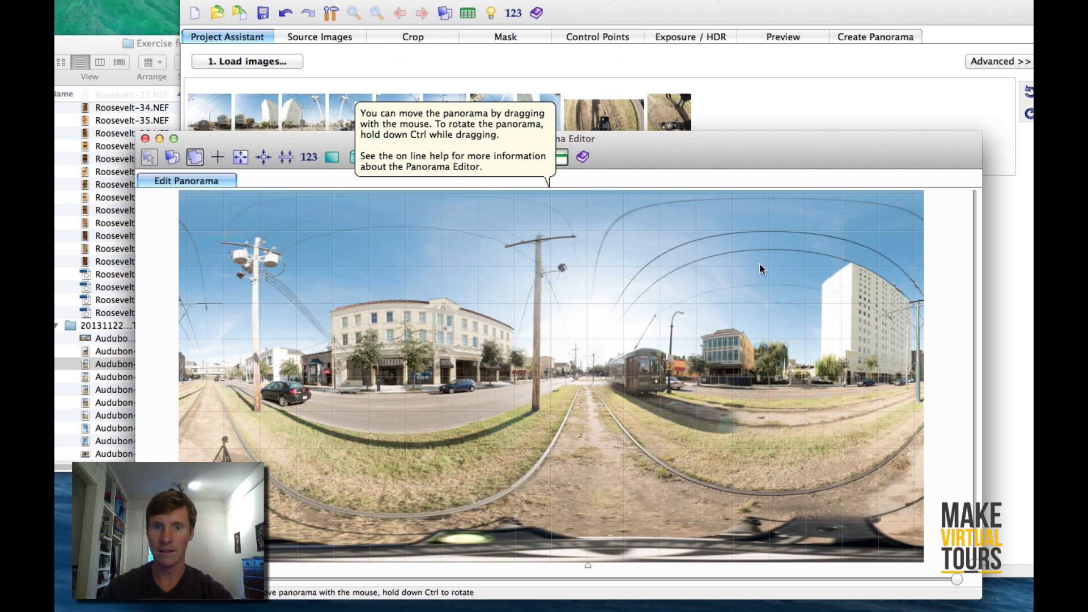
{"action": "left_click_drag", "start_coordinate": [718, 141], "coordinate": [641, 95]}
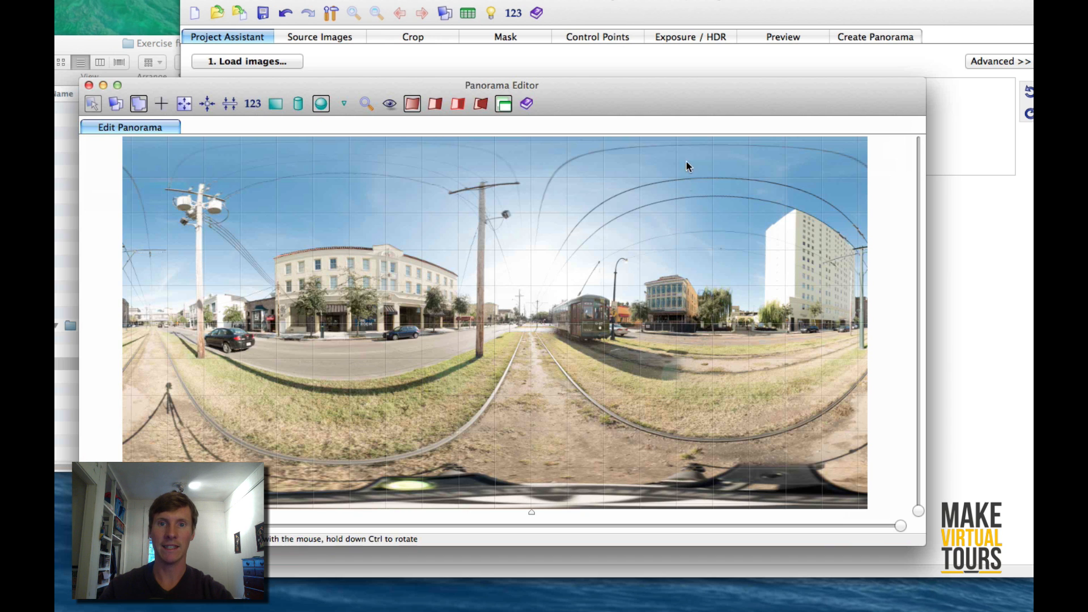
{"action": "left_click_drag", "start_coordinate": [680, 105], "coordinate": [559, 418]}
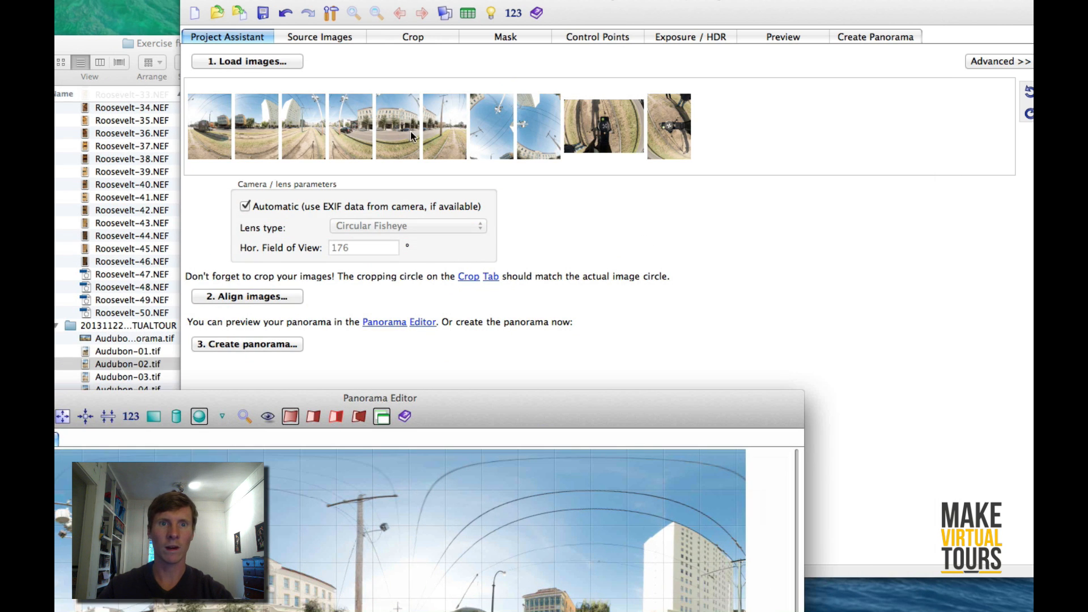
In image 0, paint a green mask over the streetcar and its shadow, and check the result in the Panorama Editor.
{"action": "left_click", "coordinate": [216, 138]}
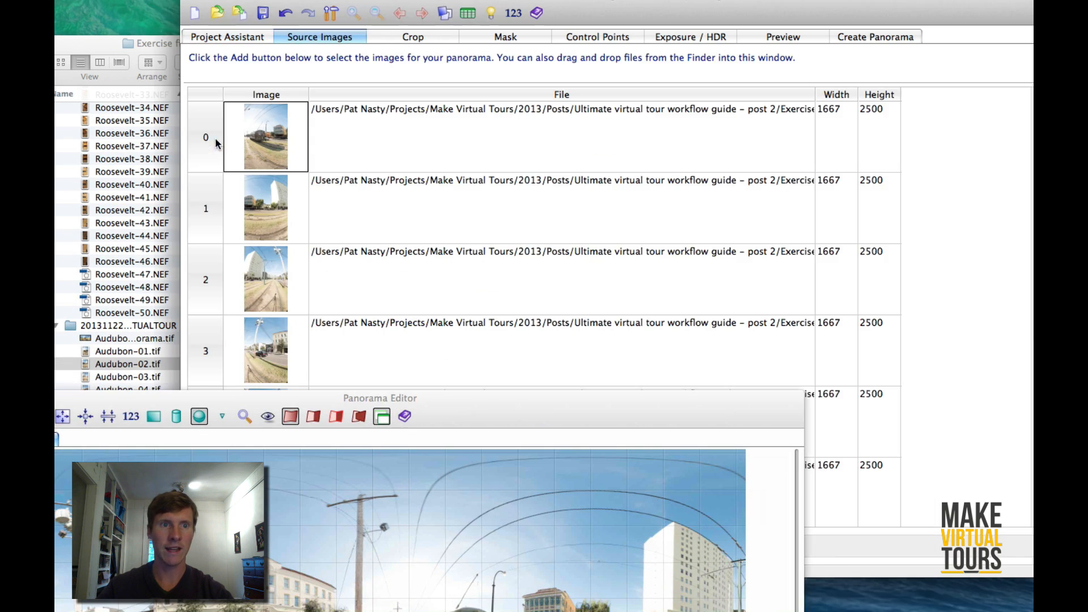
{"action": "left_click", "coordinate": [496, 38]}
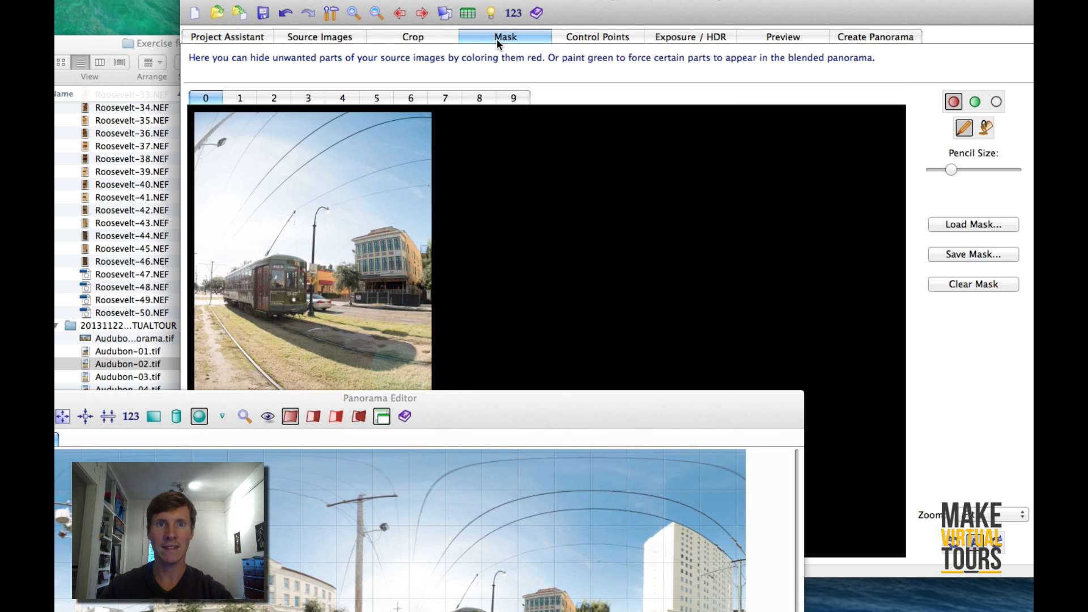
{"action": "left_click_drag", "start_coordinate": [609, 405], "coordinate": [617, 472]}
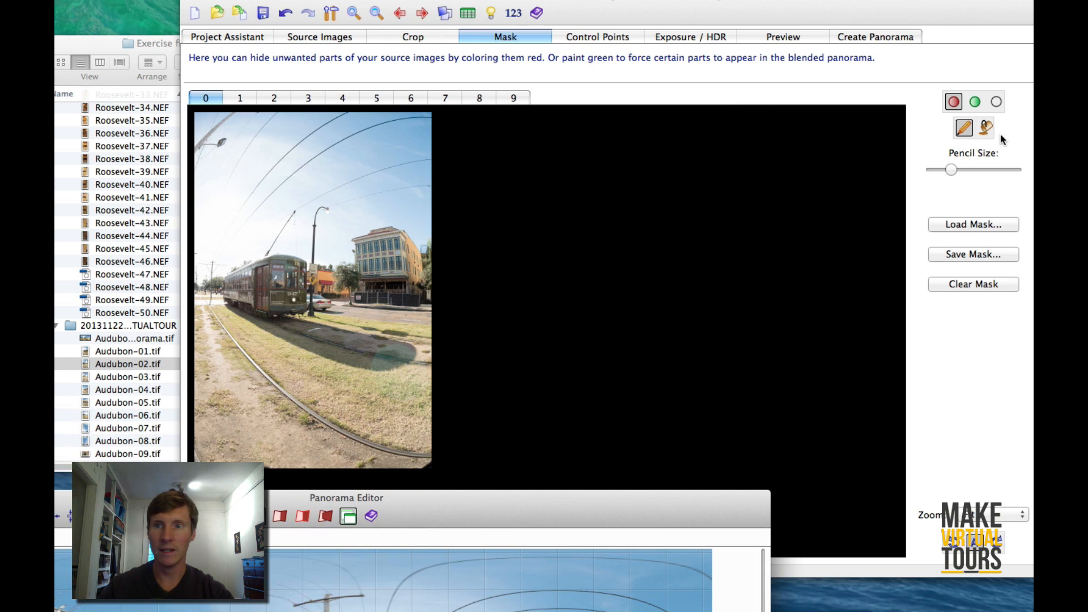
{"action": "left_click", "coordinate": [975, 105]}
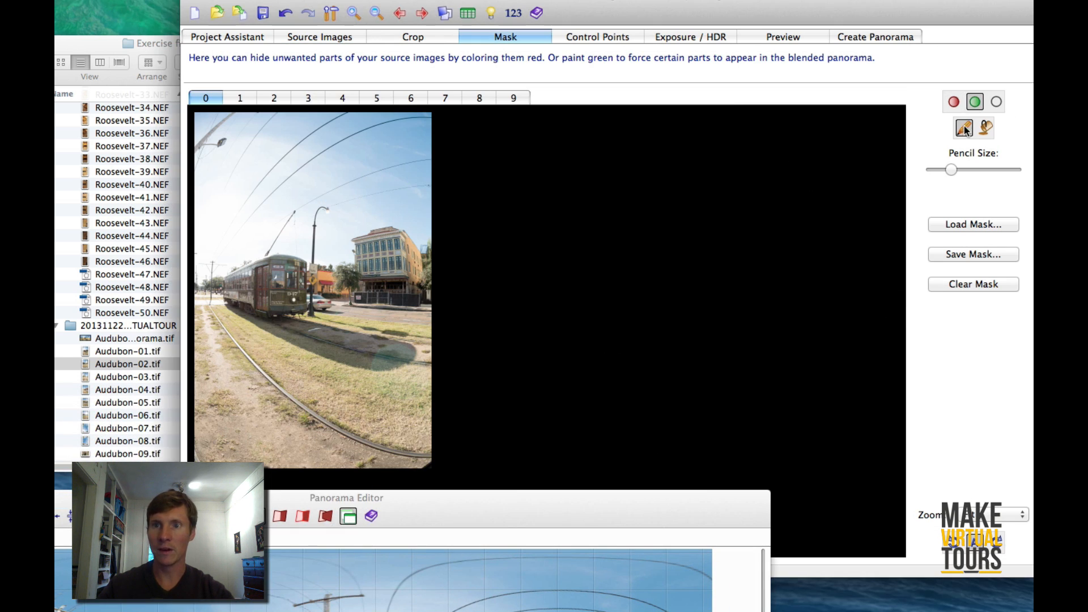
{"action": "left_click", "coordinate": [377, 360]}
{"action": "mouse_move", "coordinate": [379, 364]}
{"action": "left_mouse_down"}
{"action": "mouse_move", "coordinate": [404, 352]}
{"action": "mouse_move", "coordinate": [350, 346]}
{"action": "mouse_move", "coordinate": [286, 316]}
{"action": "mouse_move", "coordinate": [280, 326]}
{"action": "mouse_move", "coordinate": [376, 352]}
{"action": "mouse_move", "coordinate": [274, 297]}
{"action": "mouse_move", "coordinate": [234, 298]}
{"action": "mouse_move", "coordinate": [243, 308]}
{"action": "mouse_move", "coordinate": [237, 282]}
{"action": "mouse_move", "coordinate": [289, 266]}
{"action": "mouse_move", "coordinate": [300, 306]}
{"action": "left_mouse_up"}
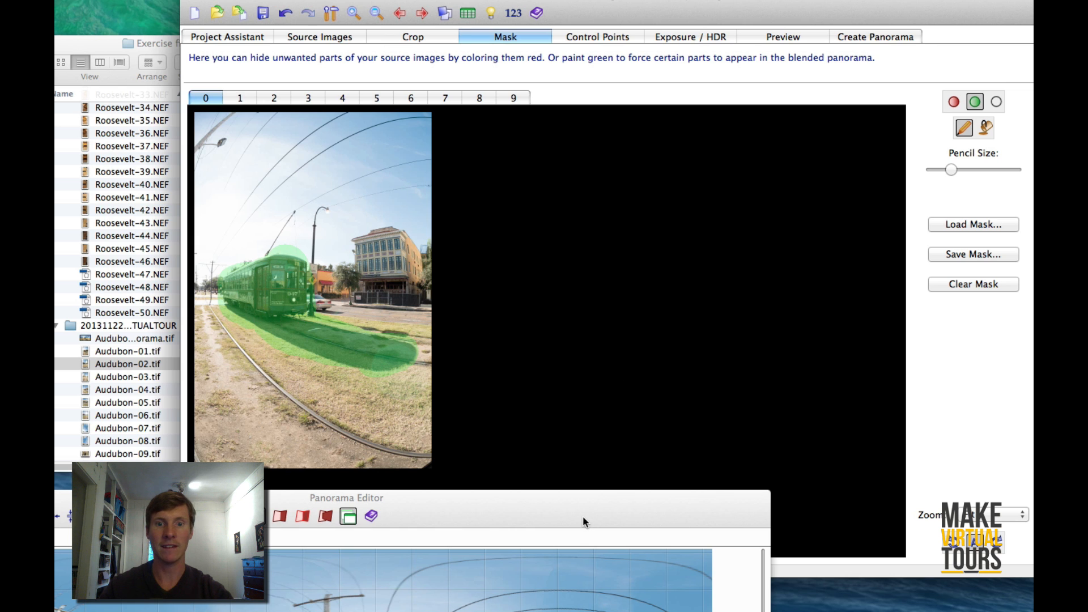
{"action": "double_click", "coordinate": [584, 521]}
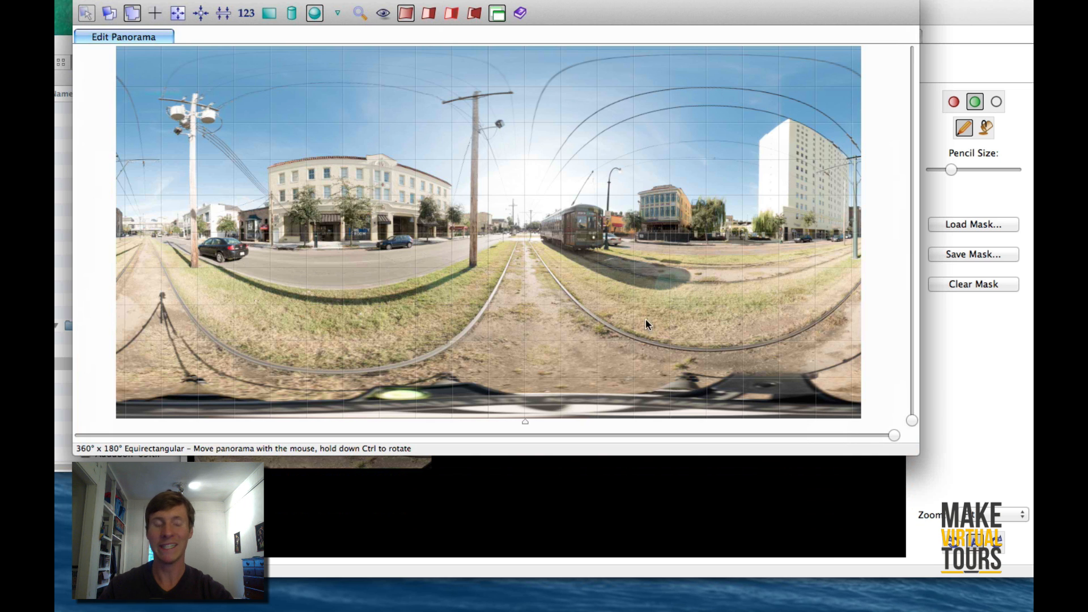
{"action": "double_click", "coordinate": [623, 12]}
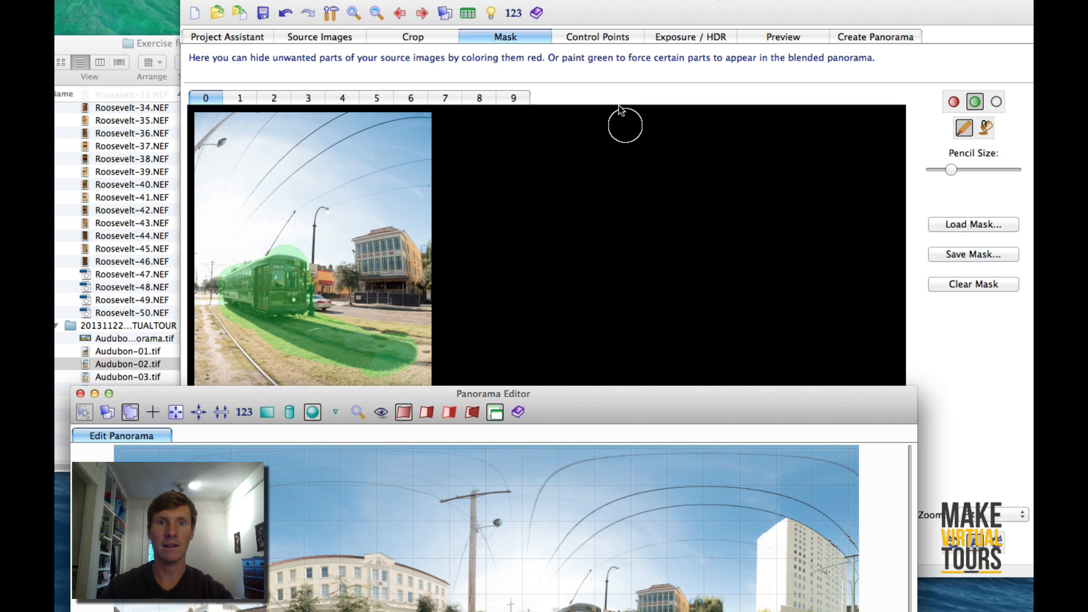
Look through images 1 to 4 for masking, comparing how images 2 and 3 overlap around the white utility pole.
{"action": "left_click", "coordinate": [242, 100]}
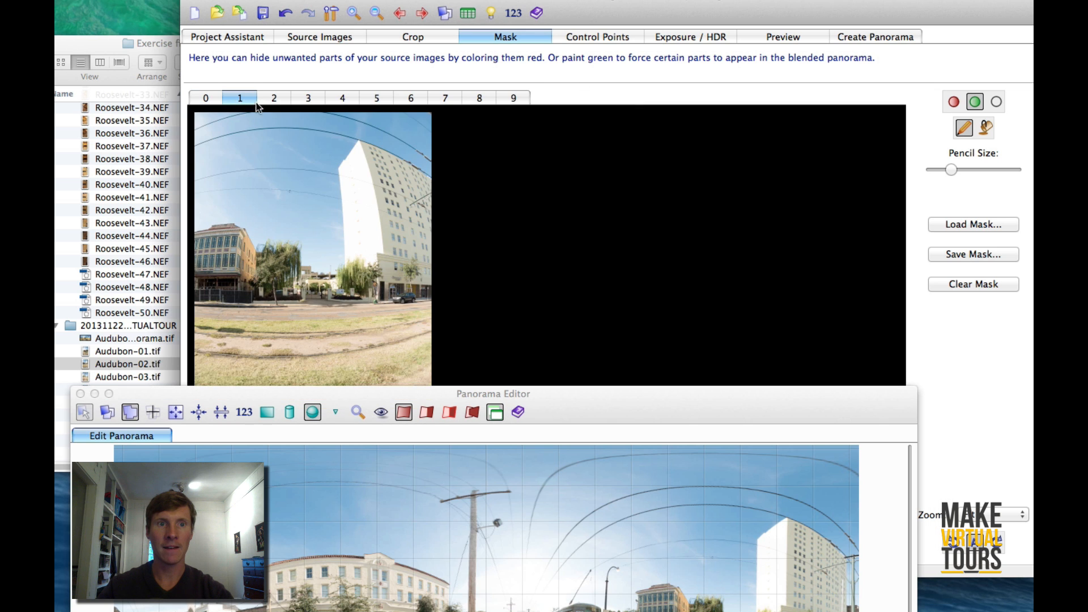
{"action": "key", "text": "Right"}
{"action": "key", "text": "Right"}
{"action": "key", "text": "Right"}
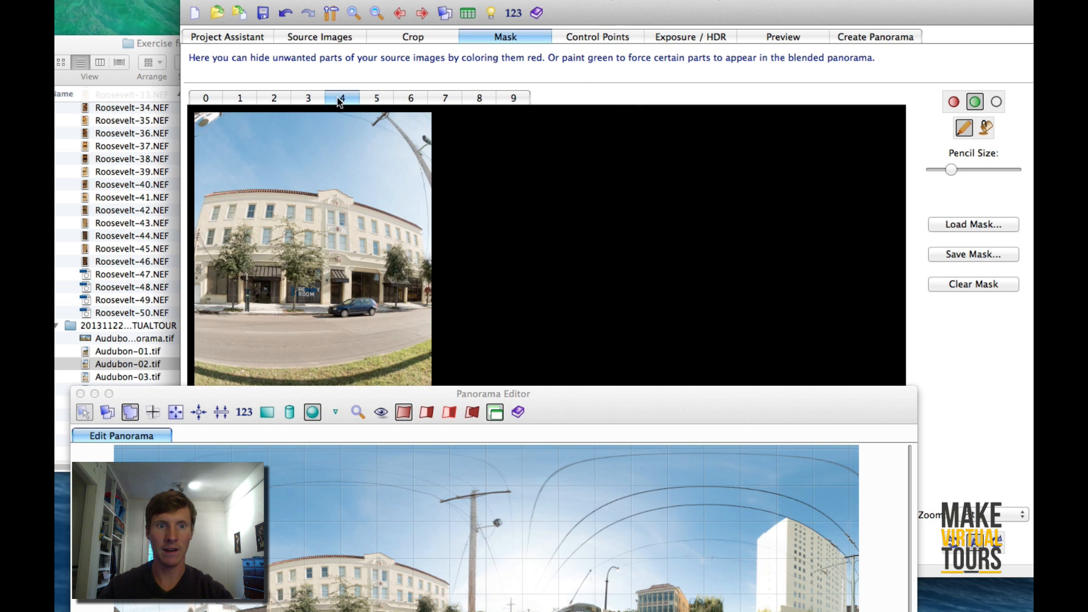
{"action": "left_click", "coordinate": [309, 100]}
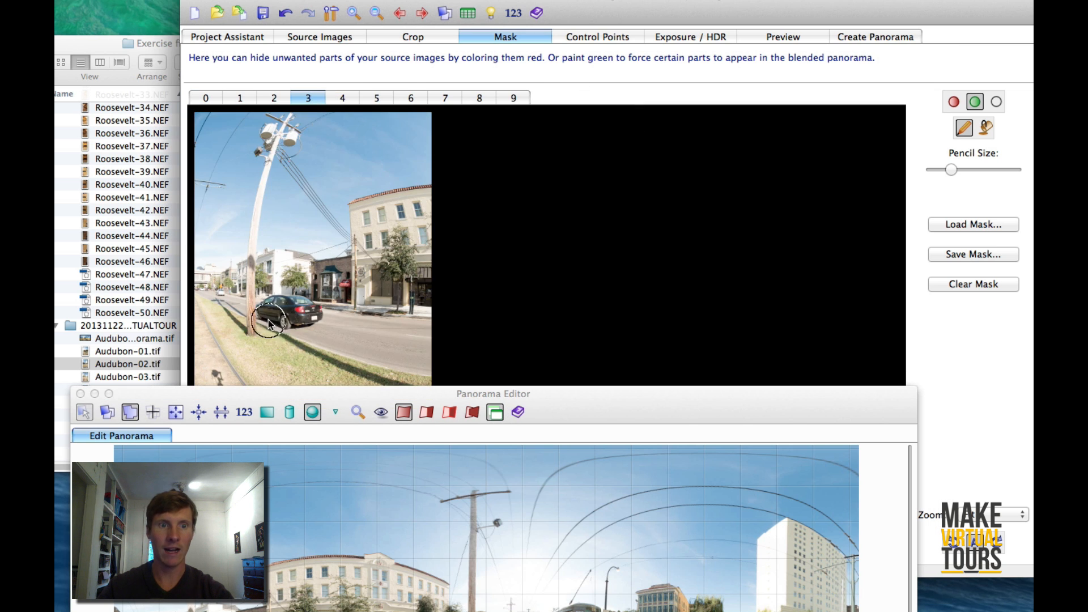
{"action": "left_click", "coordinate": [274, 99]}
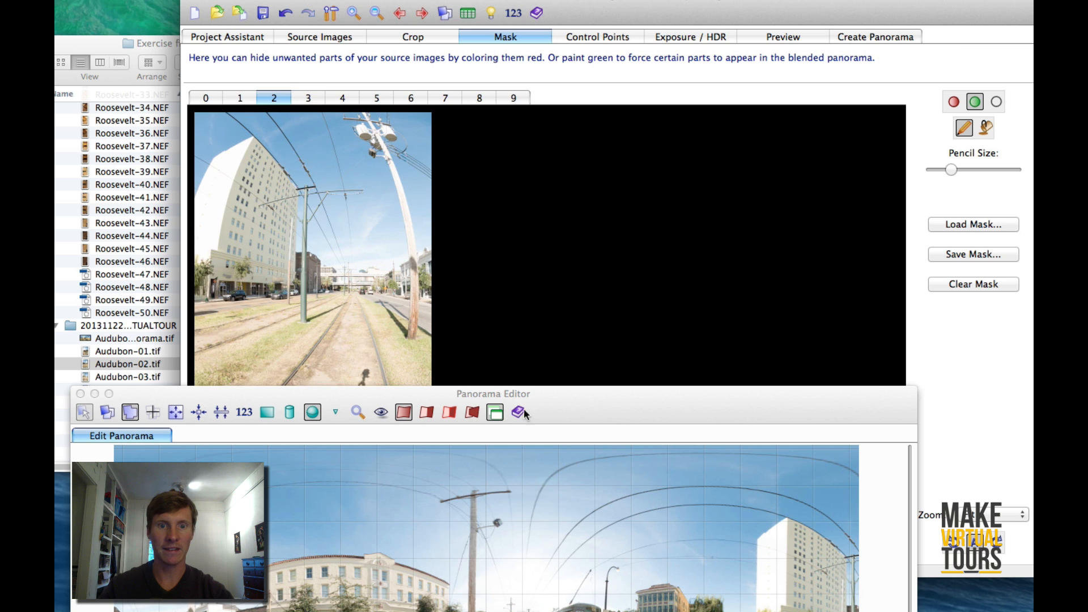
{"action": "left_click_drag", "start_coordinate": [552, 396], "coordinate": [569, 514]}
{"action": "left_click", "coordinate": [308, 100]}
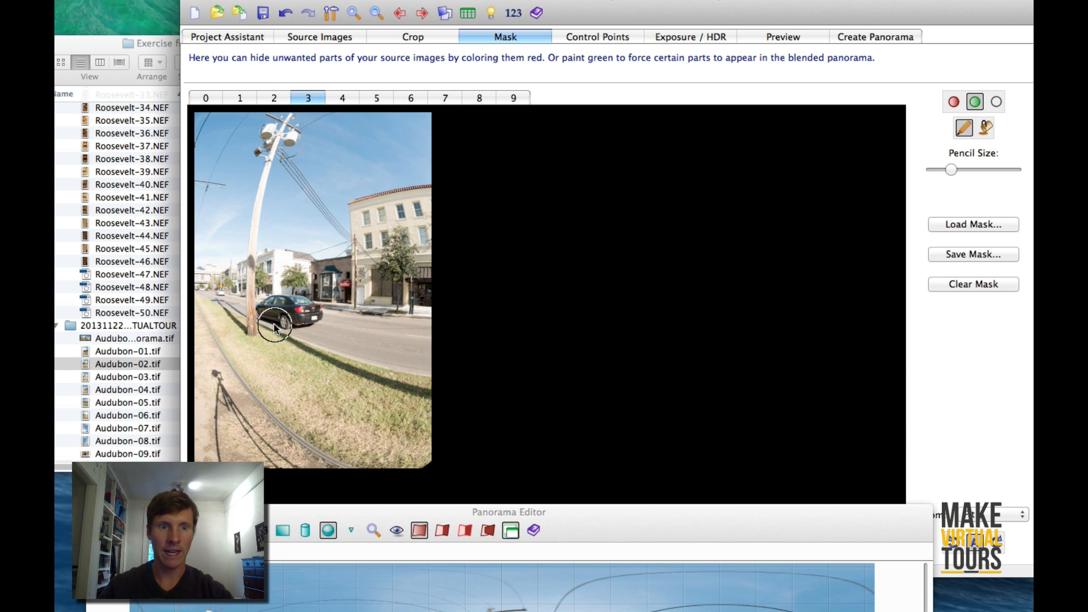
{"action": "left_click", "coordinate": [276, 98]}
{"action": "left_click", "coordinate": [308, 98]}
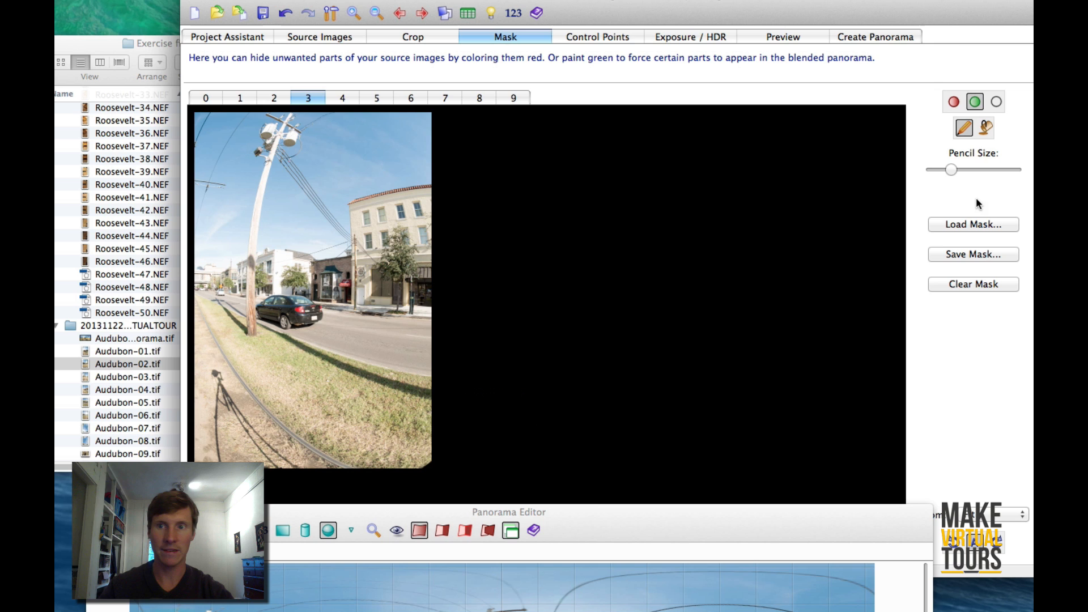
In image 3, paint a small red mask with a smaller pencil on the roadside behind the pole, and inspect the panorama.
{"action": "left_click", "coordinate": [953, 102]}
{"action": "left_click_drag", "start_coordinate": [951, 170], "coordinate": [941, 169]}
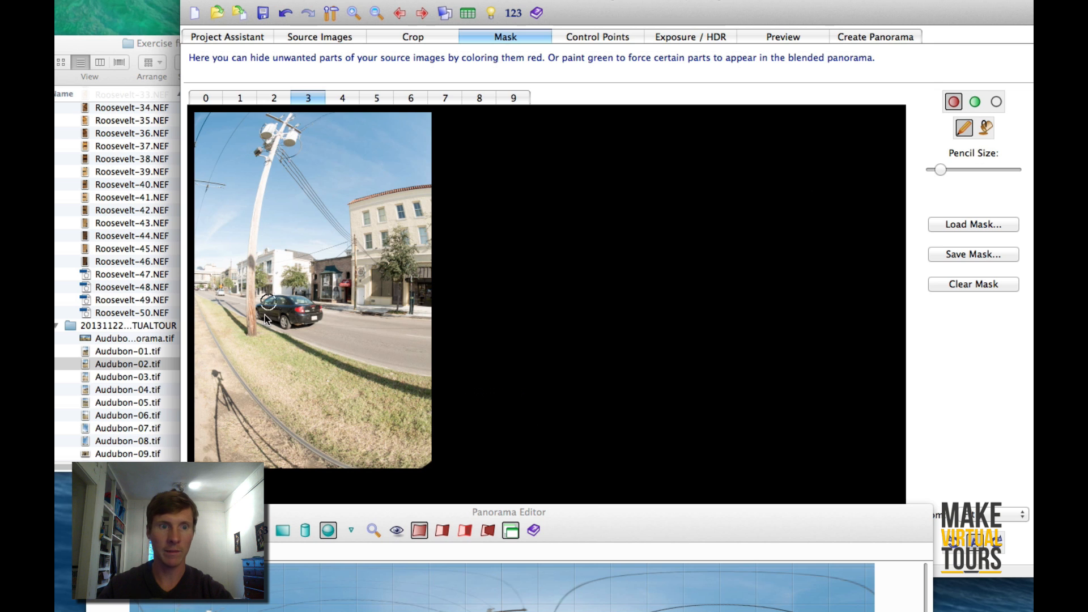
{"action": "left_click_drag", "start_coordinate": [223, 296], "coordinate": [218, 295]}
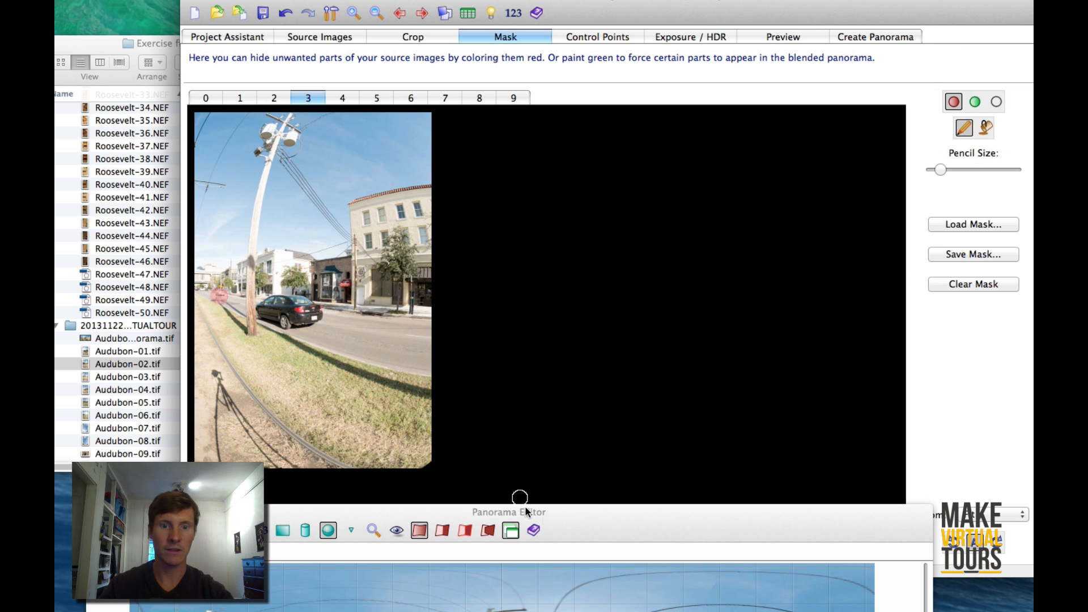
{"action": "mouse_move", "coordinate": [525, 505]}
{"action": "left_mouse_down"}
{"action": "mouse_move", "coordinate": [607, 465]}
{"action": "mouse_move", "coordinate": [581, 155]}
{"action": "left_mouse_up"}
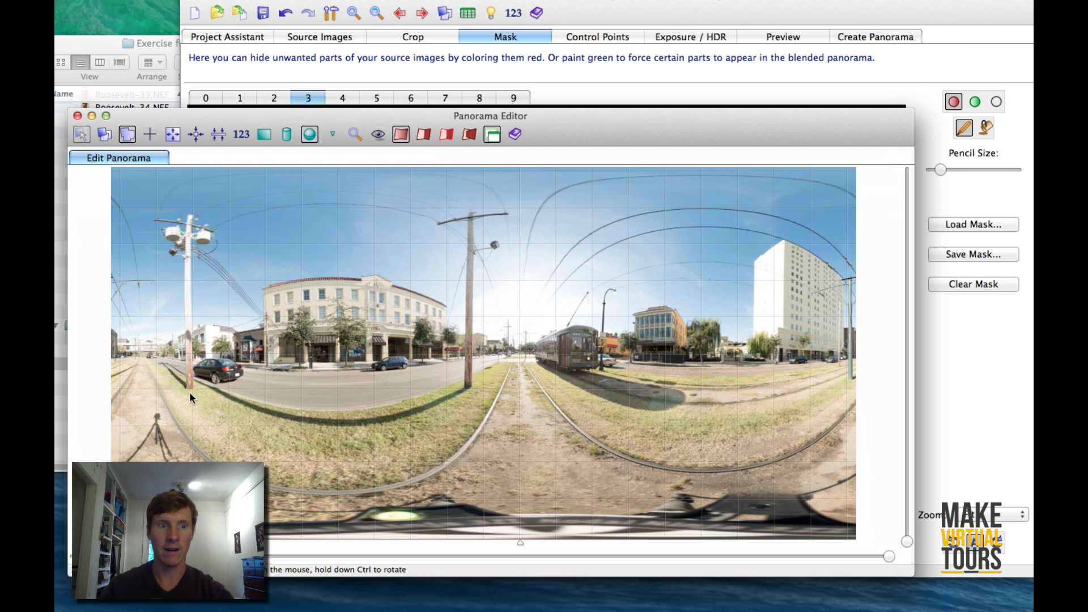
{"action": "left_click_drag", "start_coordinate": [641, 122], "coordinate": [708, 117]}
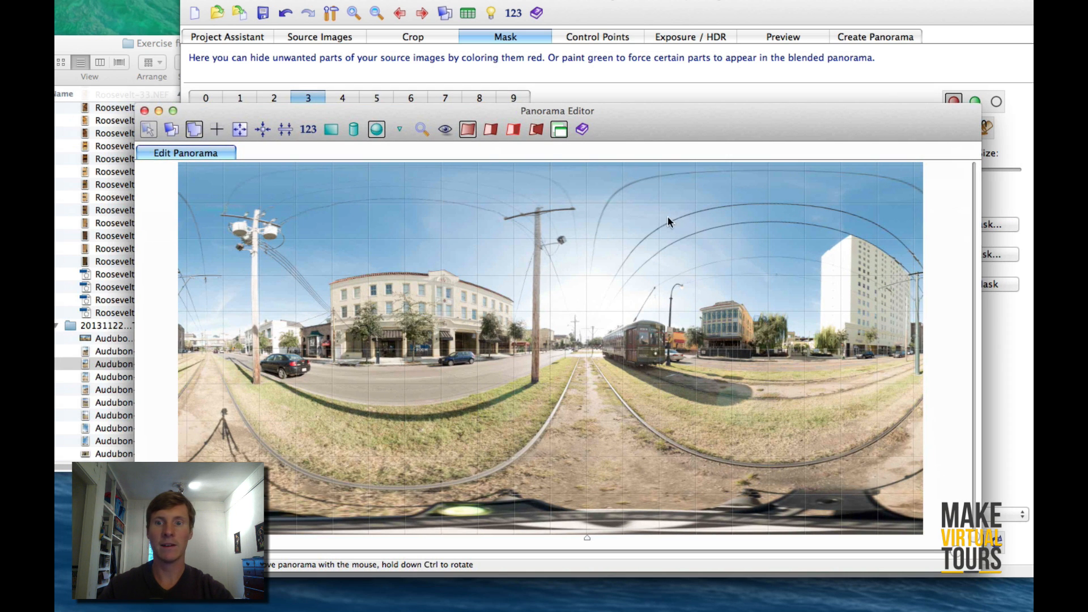
{"action": "left_click_drag", "start_coordinate": [865, 129], "coordinate": [855, 112]}
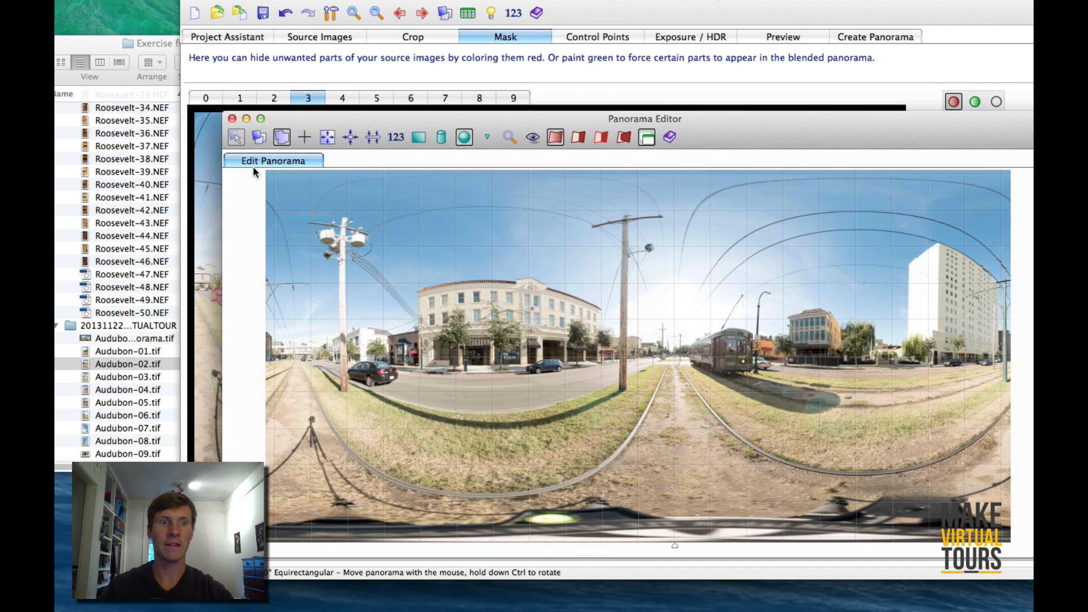
{"action": "left_click", "coordinate": [232, 119]}
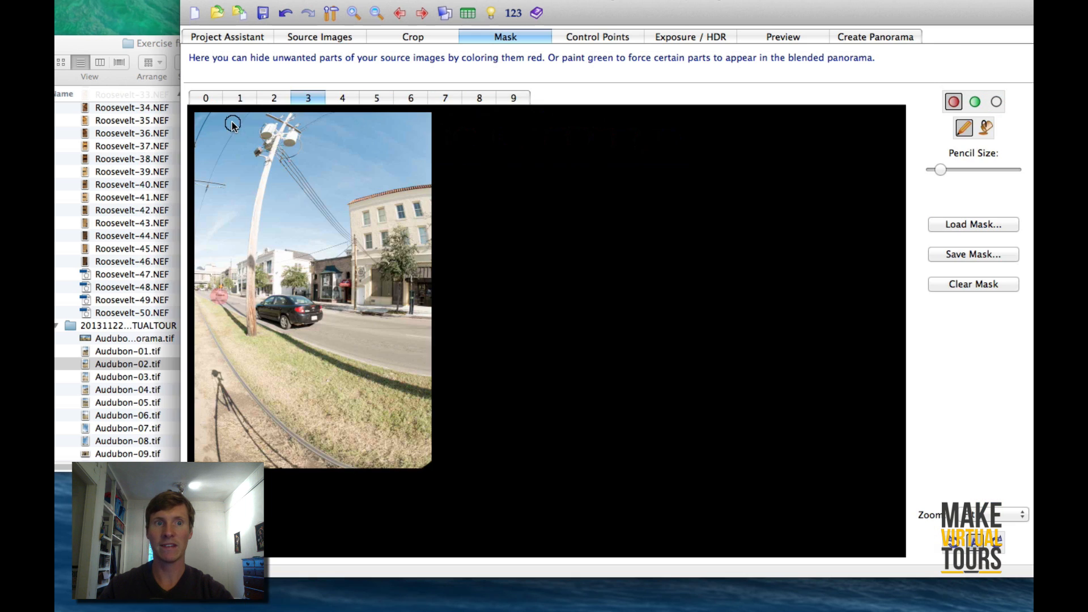
Review image 2's vertical-line control points and inspect the stitched preview once more in the Panorama Editor.
{"action": "left_click", "coordinate": [621, 35]}
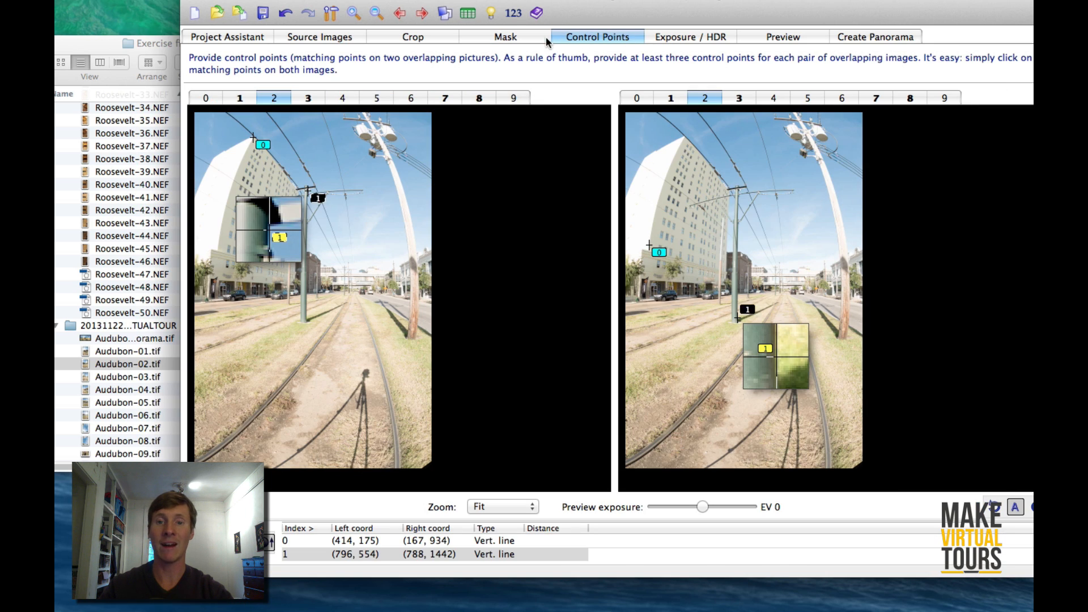
{"action": "left_click", "coordinate": [253, 37]}
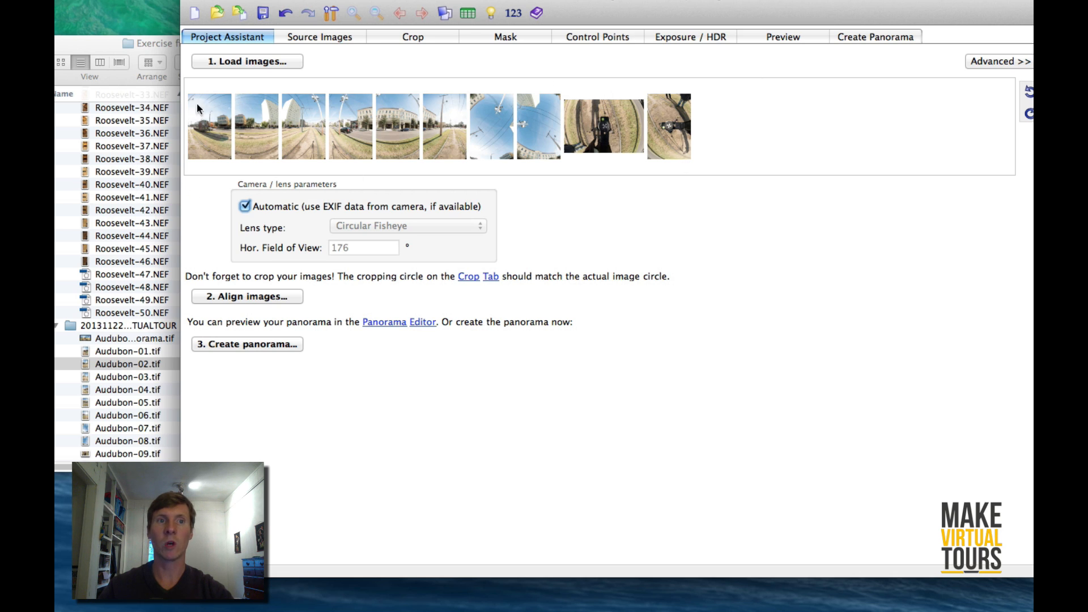
{"action": "left_click", "coordinate": [403, 322]}
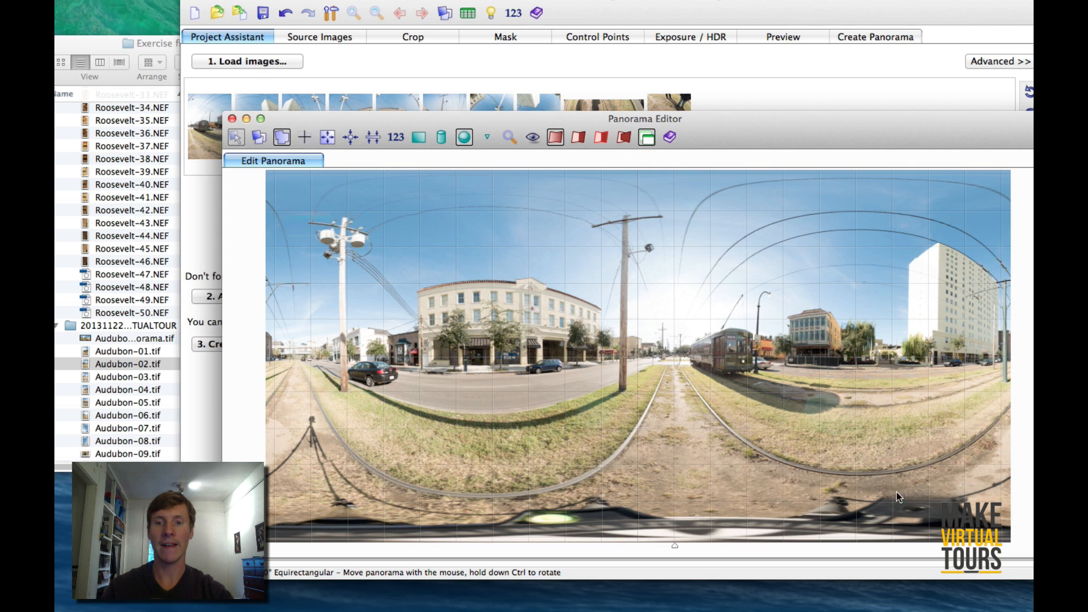
{"action": "left_click_drag", "start_coordinate": [295, 121], "coordinate": [281, 121]}
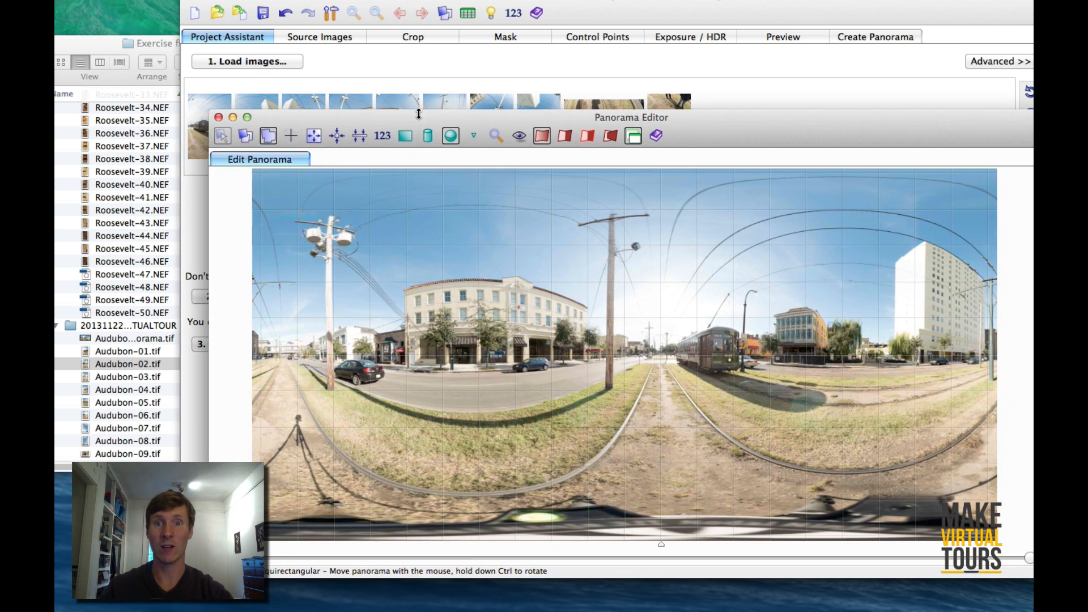
{"action": "left_click", "coordinate": [218, 119]}
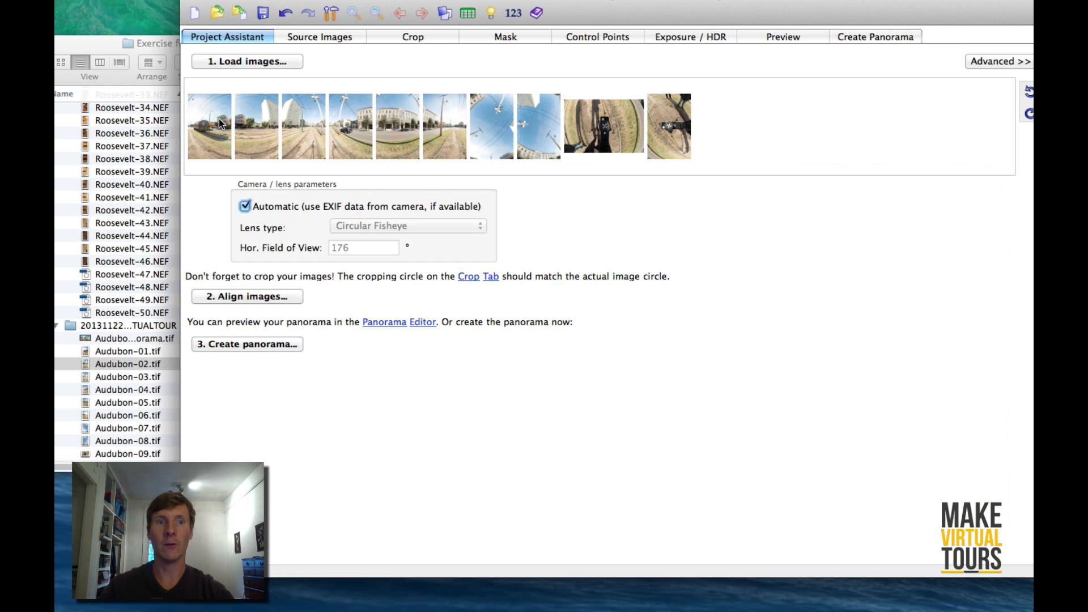
Switch to the Finder window with the exercise files, locate the existing Audubon panorama TIFF, and return to PTGui.
{"action": "left_click", "coordinate": [113, 43]}
{"action": "left_click_drag", "start_coordinate": [113, 43], "coordinate": [264, 76]}
{"action": "left_click", "coordinate": [330, 361]}
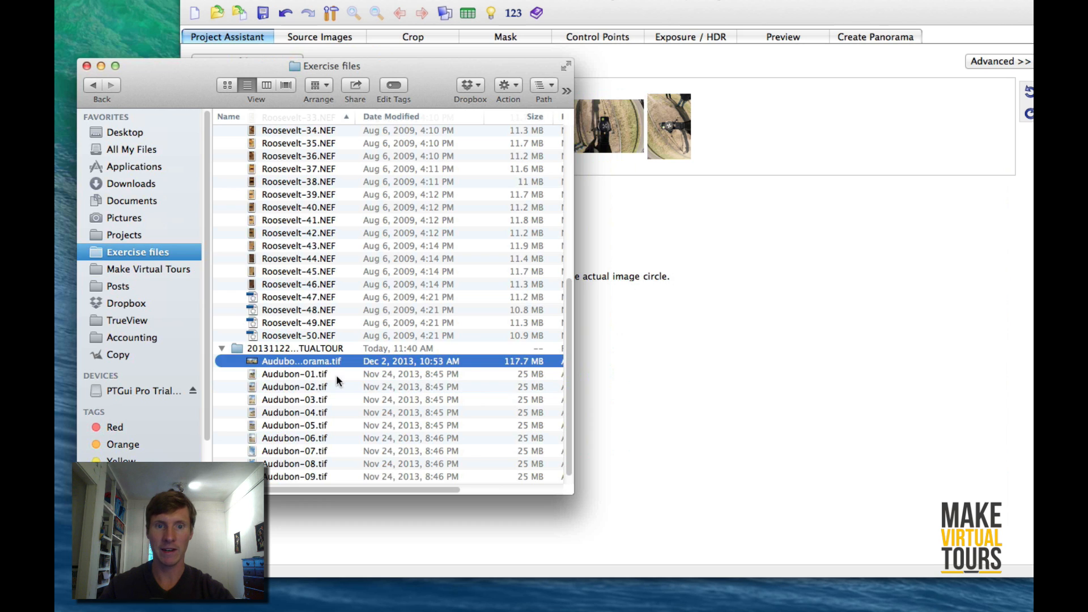
{"action": "left_click", "coordinate": [652, 277]}
Set the panorama's output file format to TIFF (.tif) with a bit depth of 16 bits.
{"action": "left_click", "coordinate": [887, 38]}
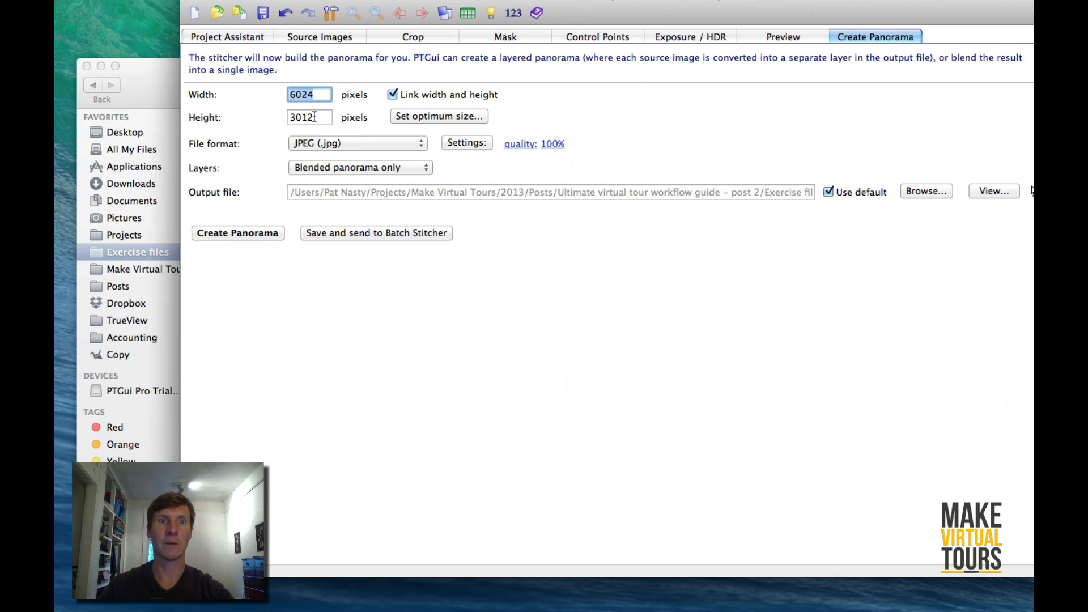
{"action": "left_click", "coordinate": [335, 144]}
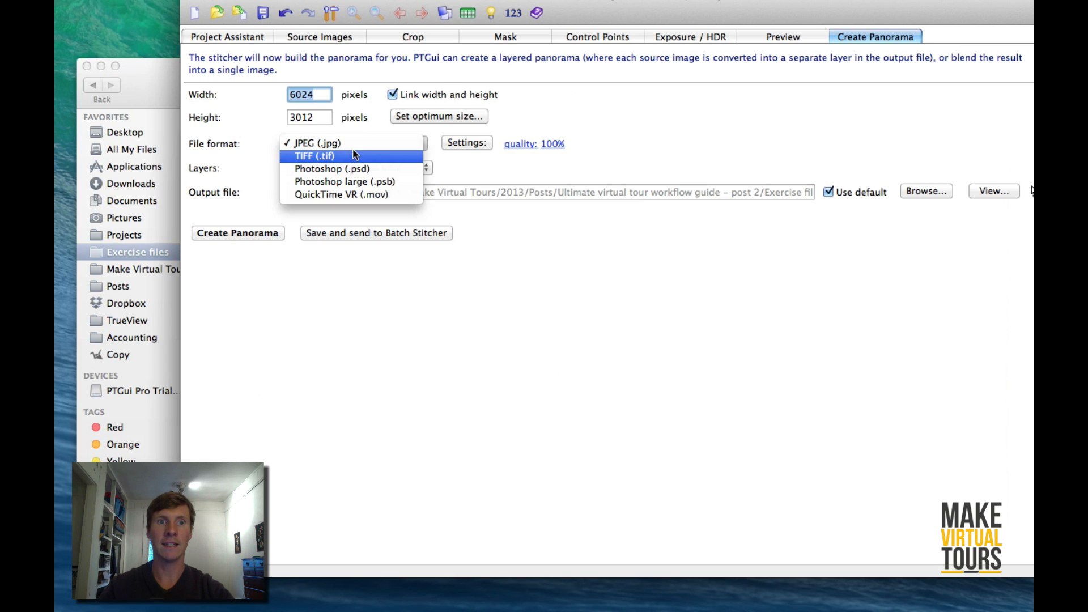
{"action": "left_click", "coordinate": [353, 155]}
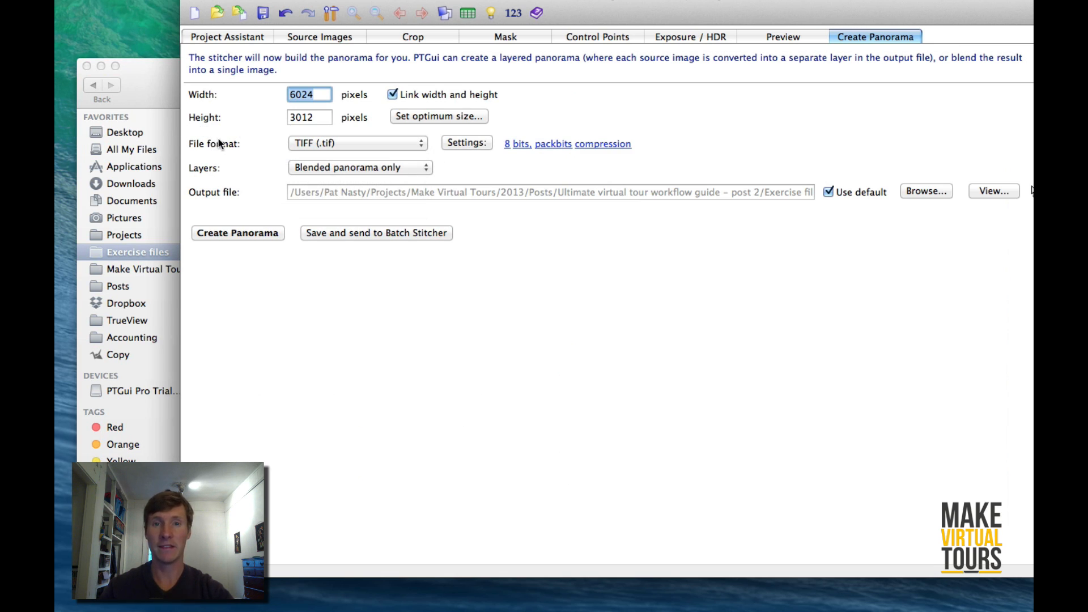
{"action": "left_click", "coordinate": [518, 146]}
{"action": "left_click", "coordinate": [542, 63]}
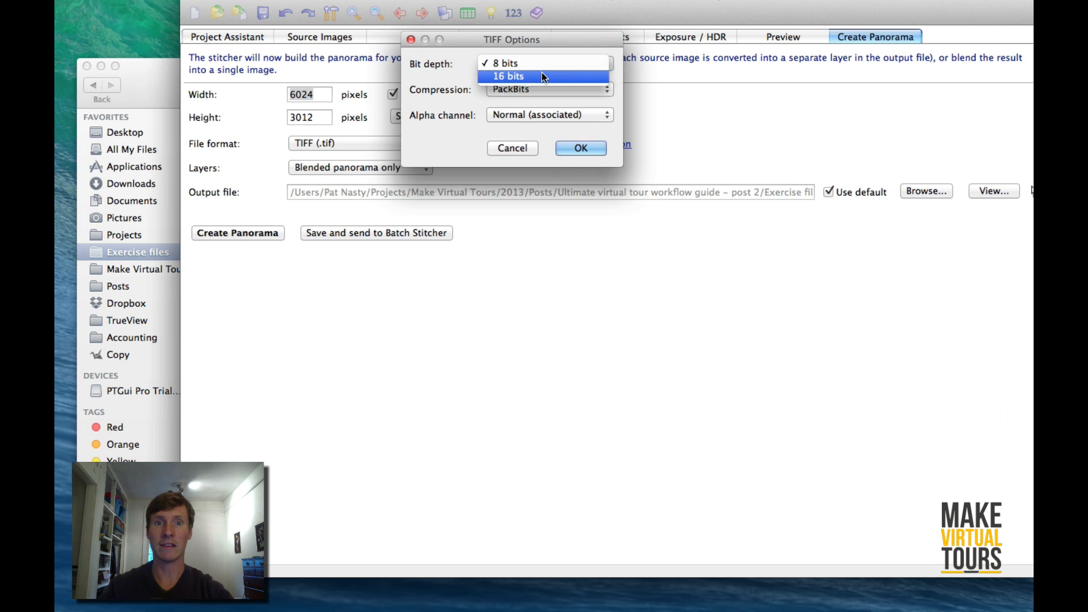
{"action": "left_click", "coordinate": [527, 75]}
{"action": "left_click", "coordinate": [580, 149]}
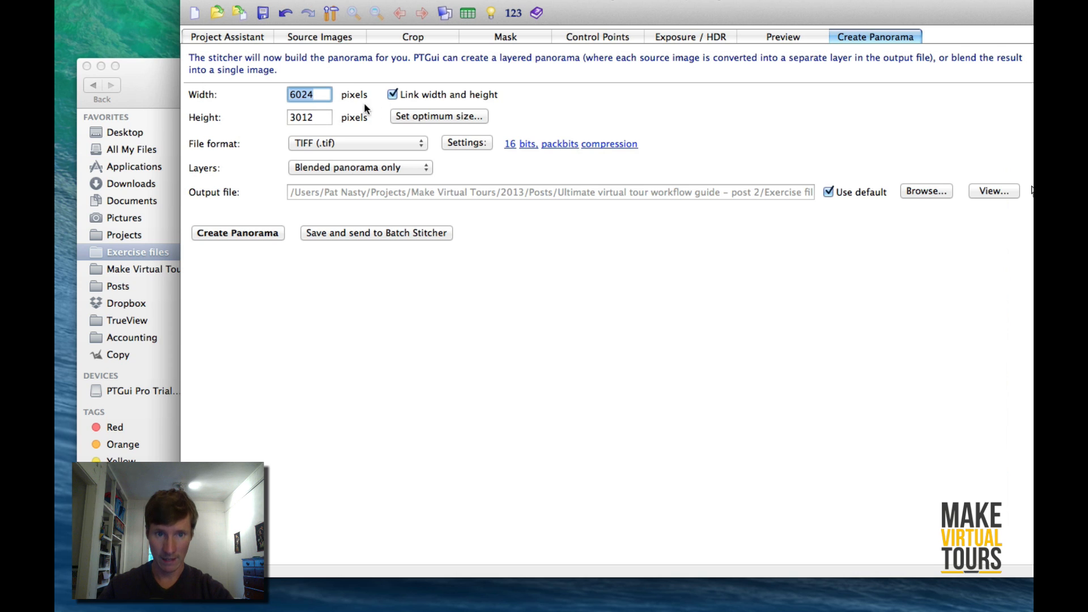
Set the panorama's output dimensions to the maximum size with no loss of detail.
{"action": "left_click", "coordinate": [409, 117]}
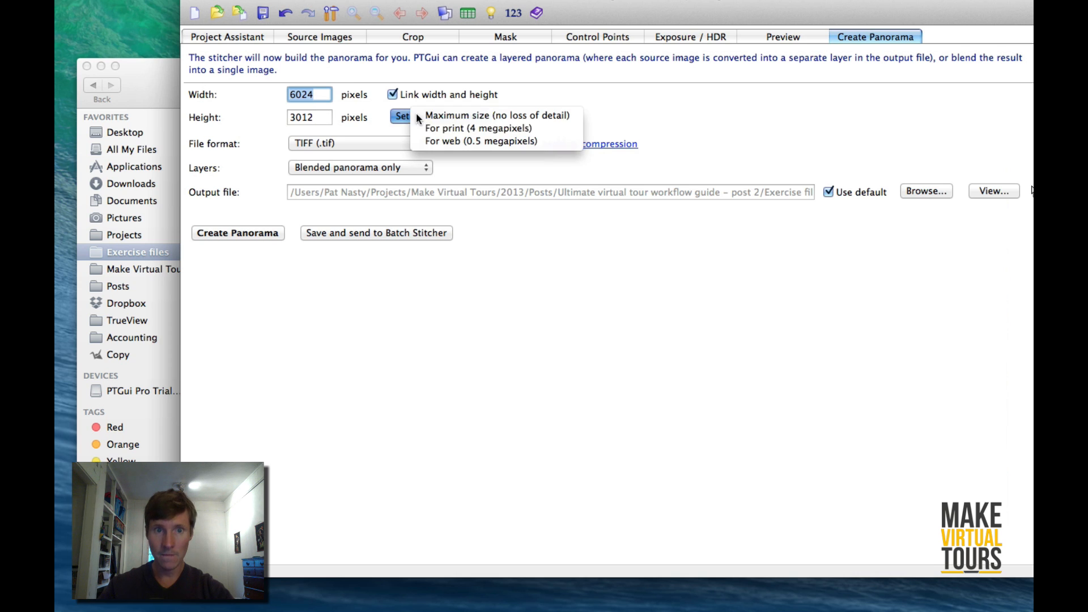
{"action": "left_click", "coordinate": [528, 114]}
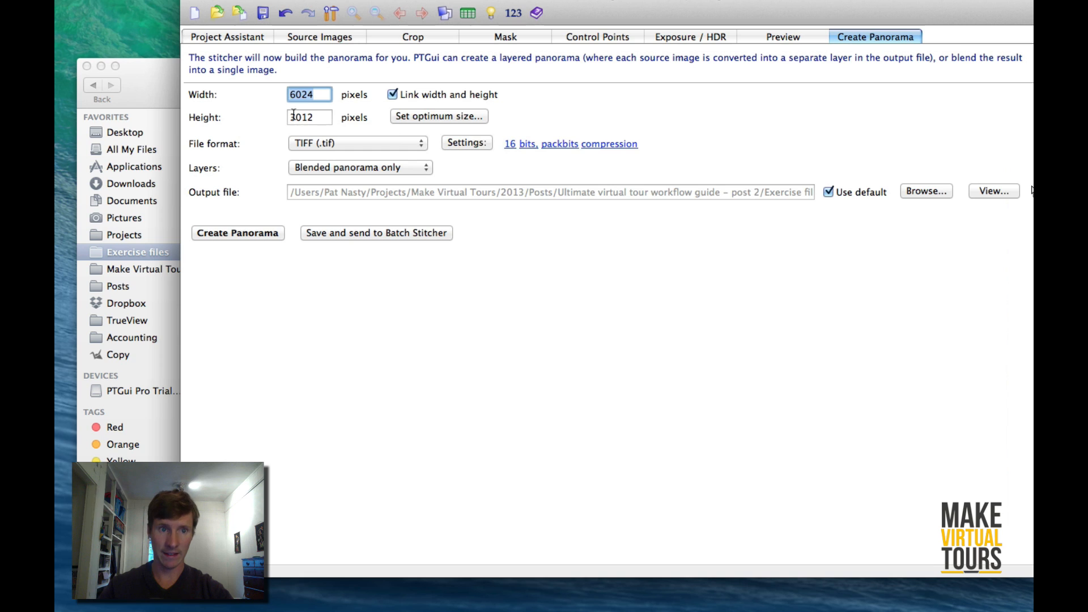
{"action": "left_click", "coordinate": [317, 121]}
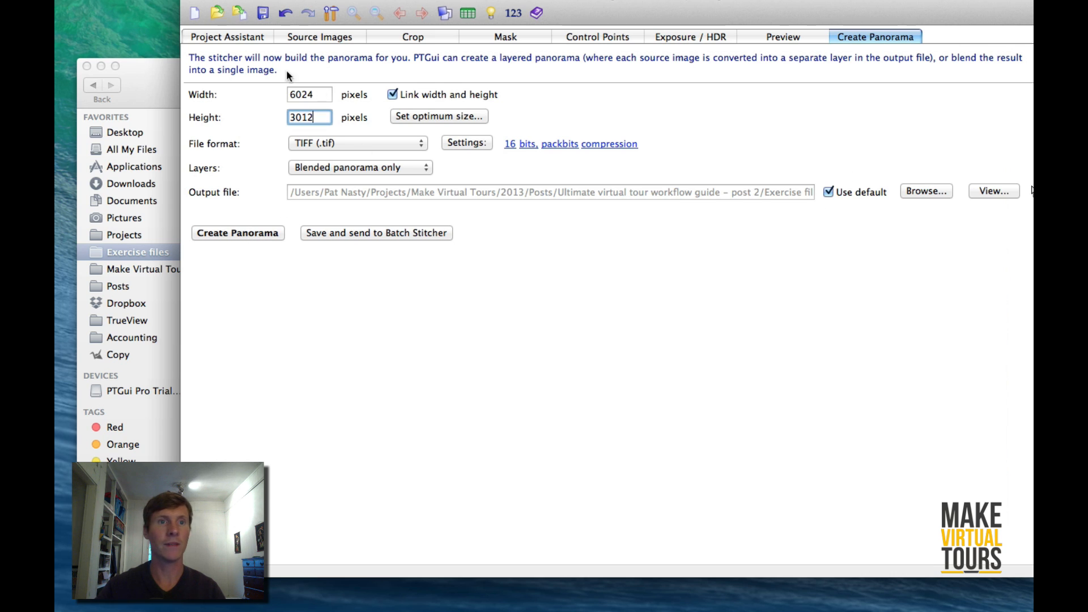
Start a new project without saving the changes to the Audubon panorama project.
{"action": "left_click", "coordinate": [213, 38]}
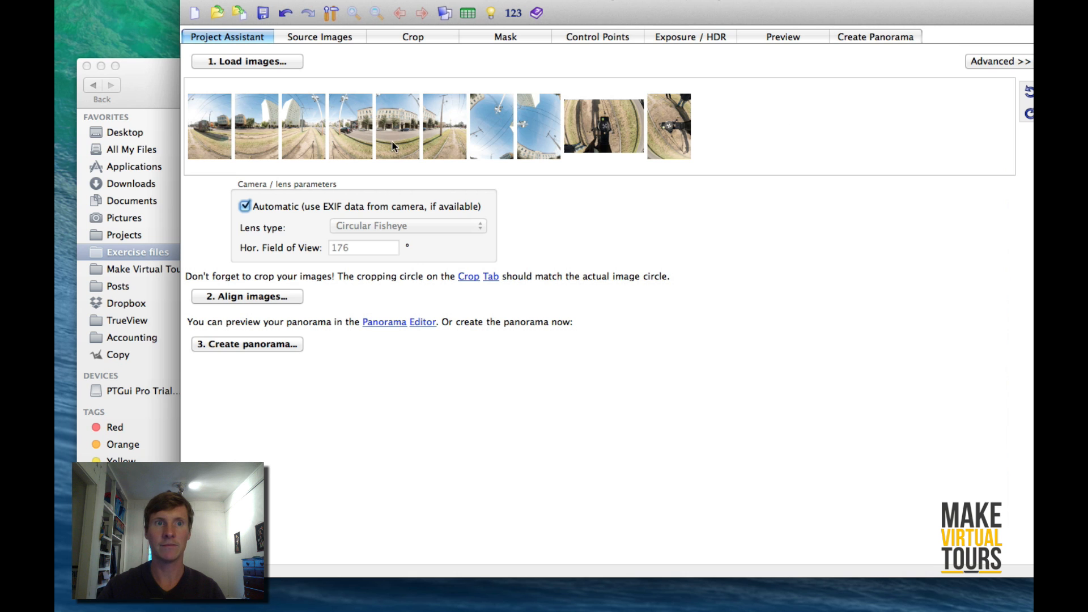
{"action": "left_click", "coordinate": [262, 13]}
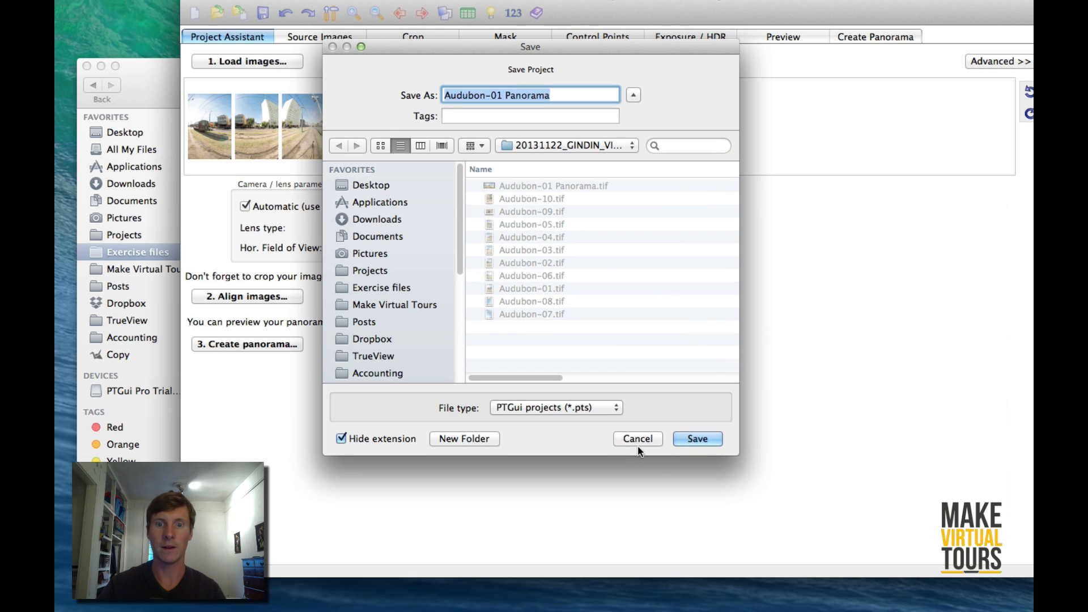
{"action": "left_click", "coordinate": [640, 440]}
{"action": "left_click", "coordinate": [195, 14]}
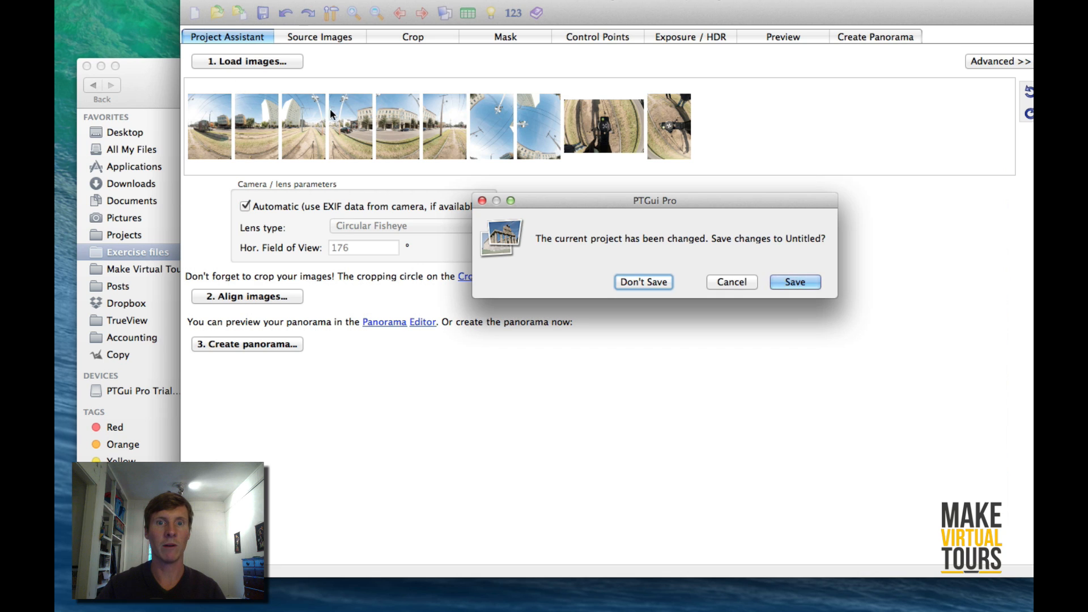
{"action": "left_click", "coordinate": [658, 282]}
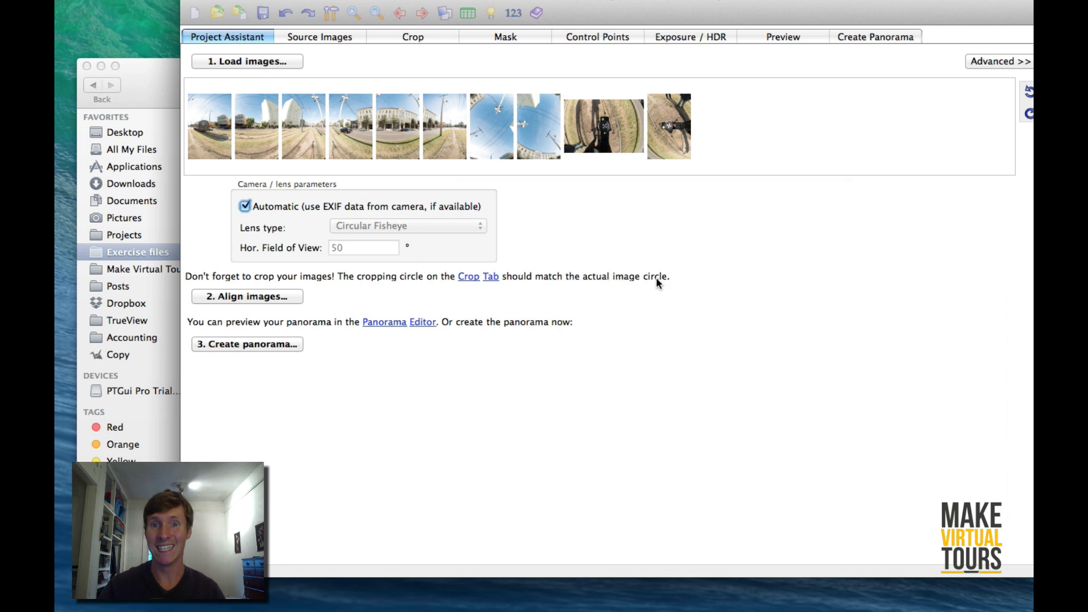
Switch to the Finder window with the exercise files and preview Roosevelt-1.tif from the lobby's PROCESSED folder.
{"action": "left_click", "coordinate": [152, 99]}
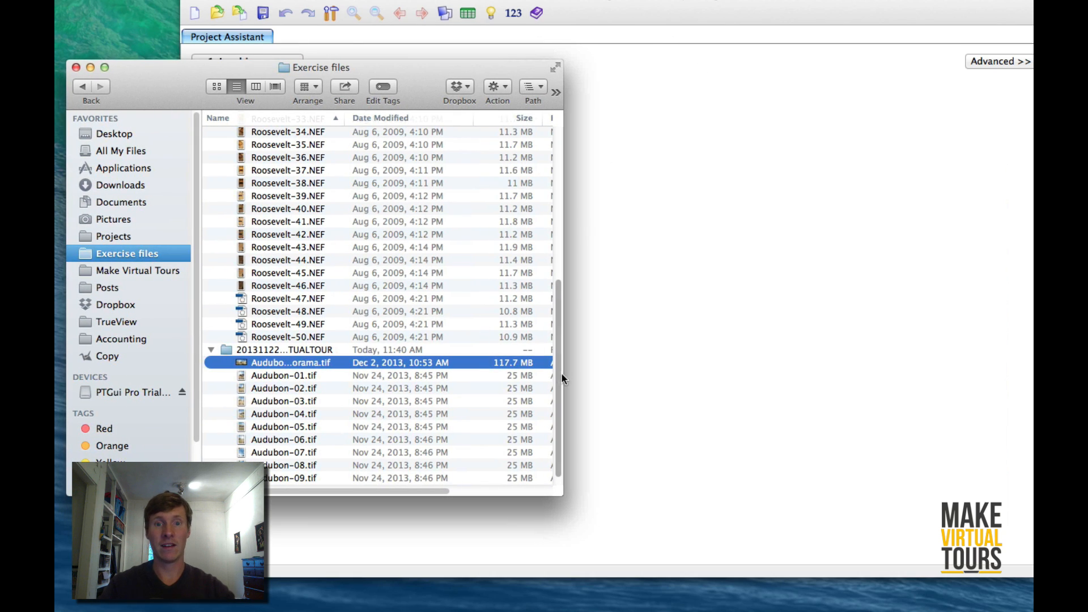
{"action": "left_click_drag", "start_coordinate": [559, 372], "coordinate": [540, 162]}
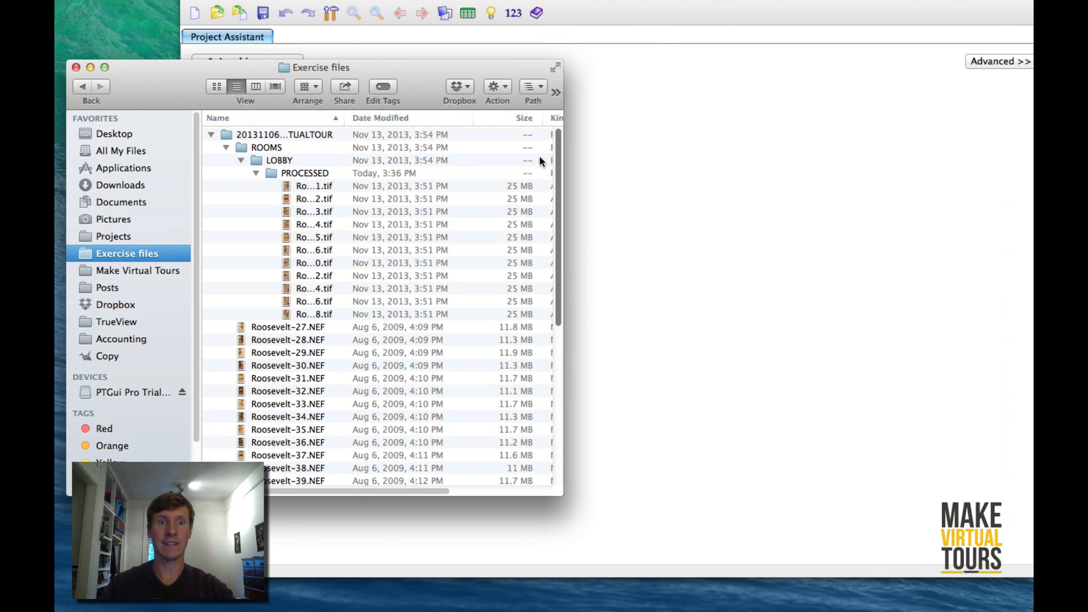
{"action": "left_click", "coordinate": [307, 185]}
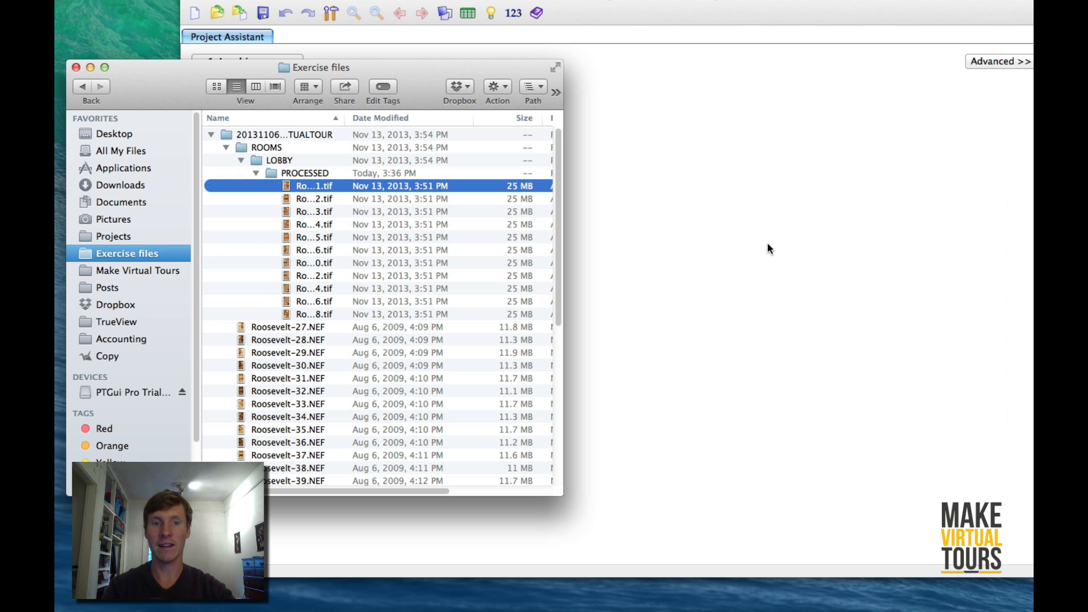
{"action": "key", "text": "space"}
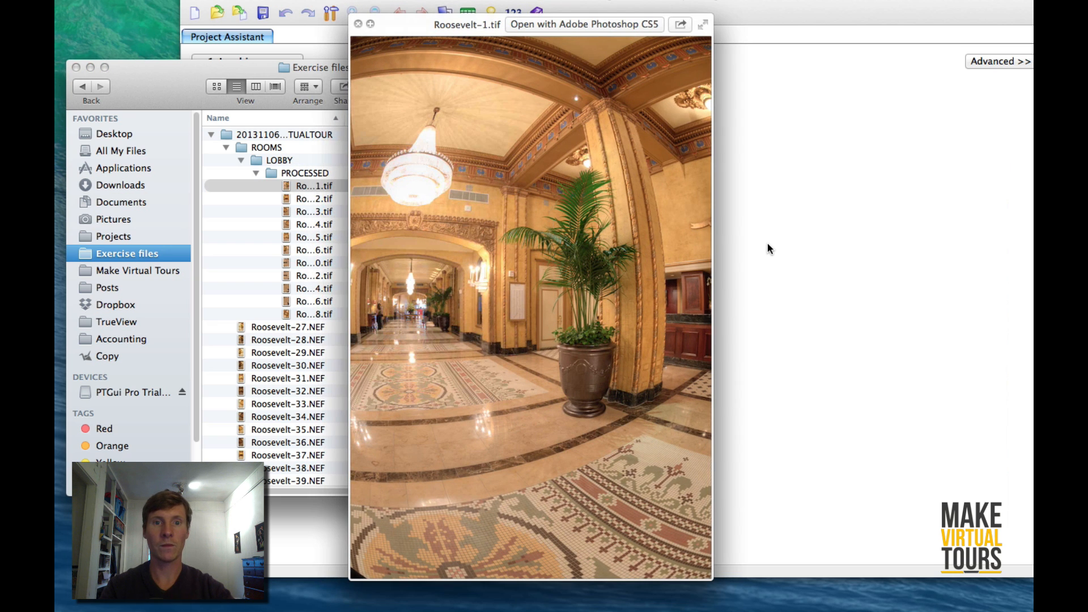
Compare the previews of the lobby photos from Roosevelt-1.tif onward, examining the chandeliers in Roosevelt-1.tif and Roosevelt-3.tif, and close the preview.
{"action": "key", "text": "Down"}
{"action": "key", "text": "Down"}
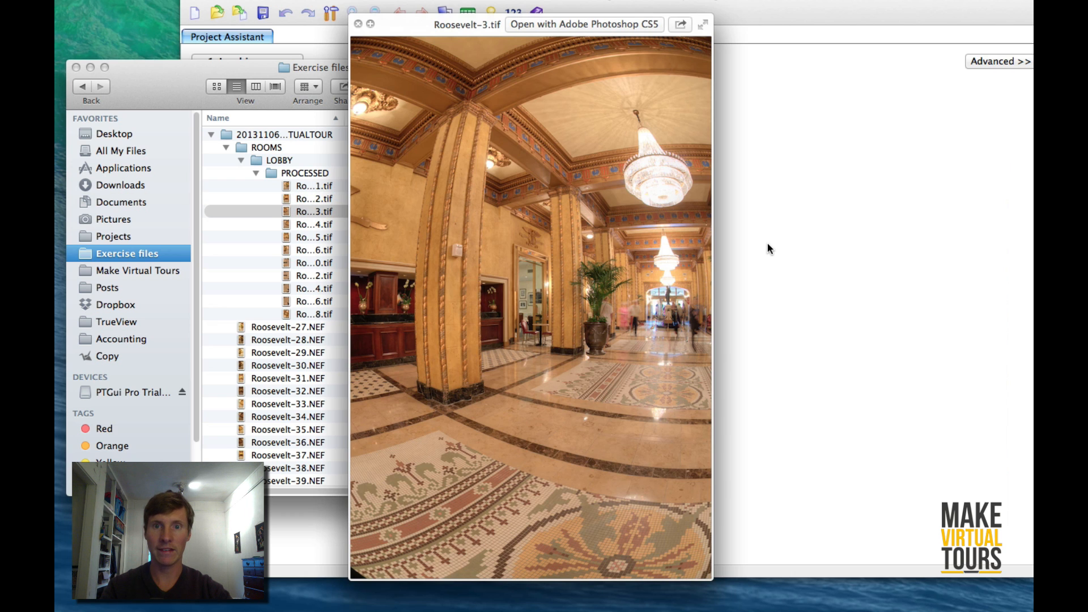
{"action": "key", "text": "Up"}
{"action": "key", "text": "Up"}
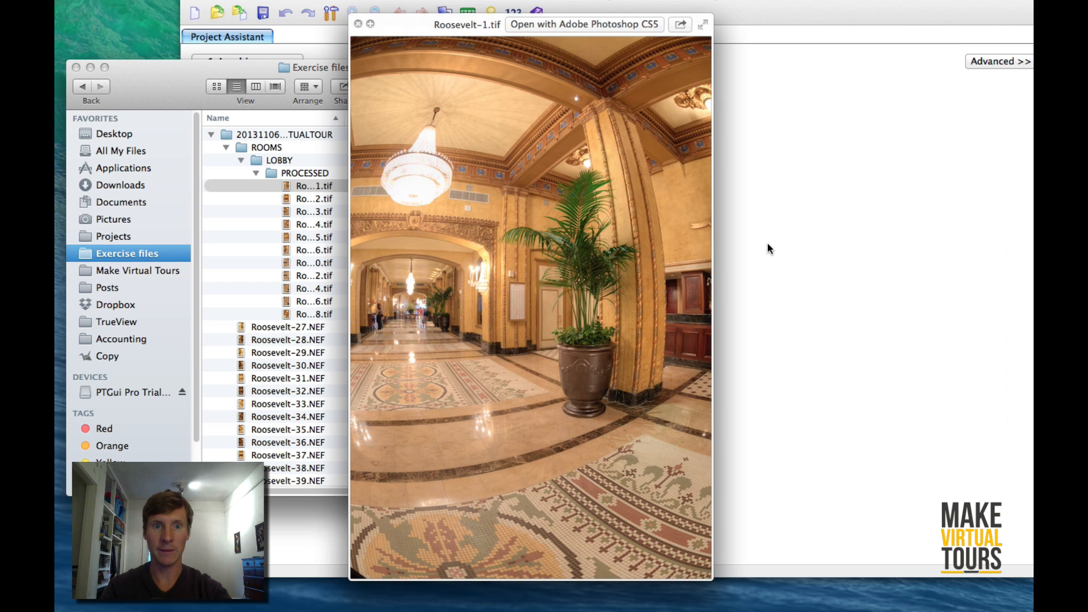
{"action": "key", "text": "Down"}
{"action": "key", "text": "Down"}
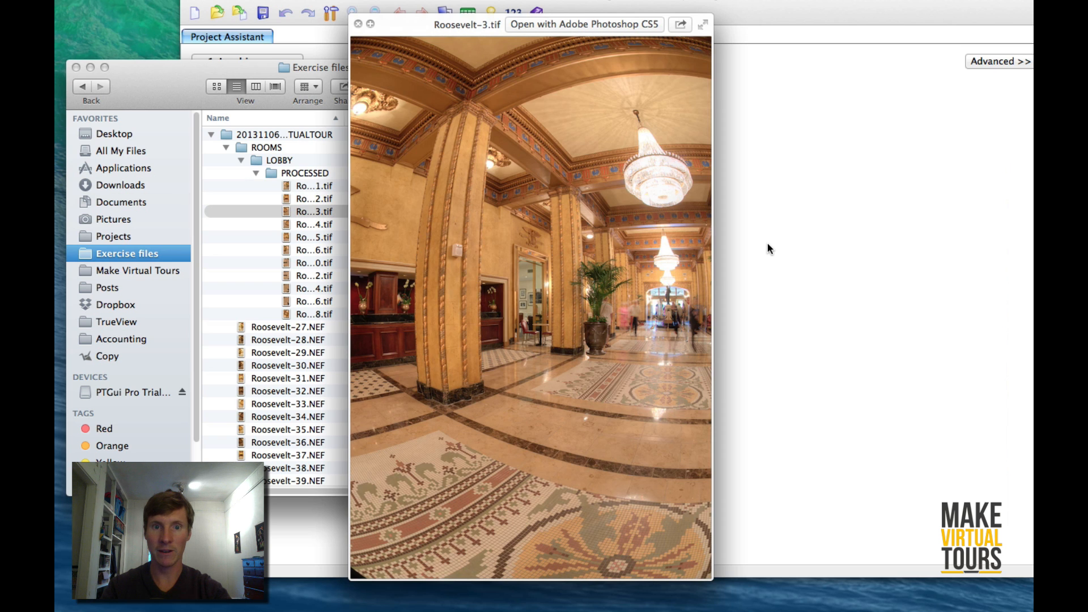
{"action": "key", "text": "Down"}
{"action": "key", "text": "Up"}
{"action": "key", "text": "Up"}
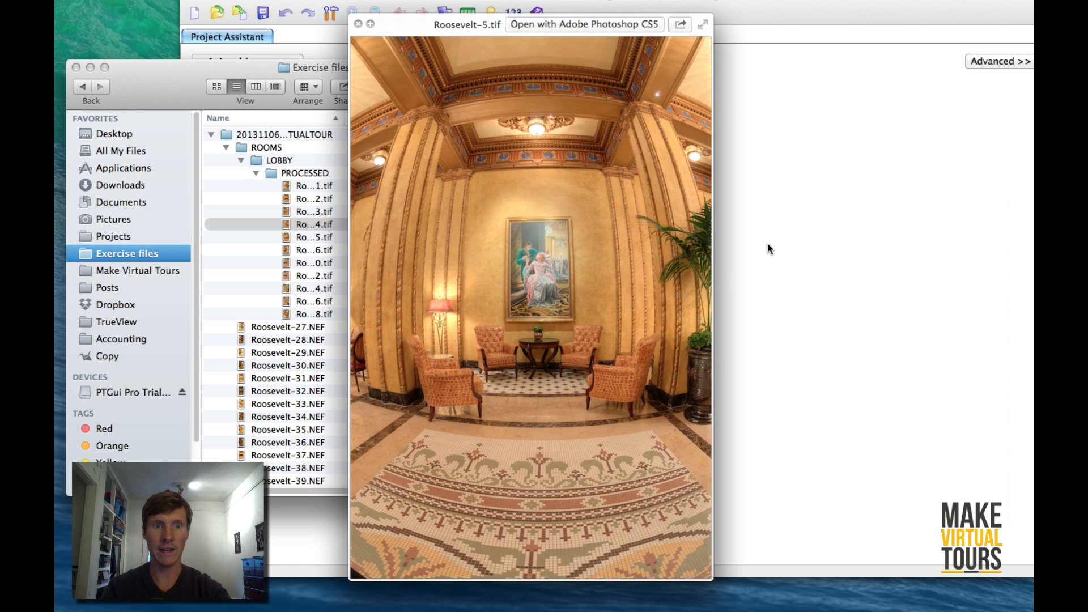
{"action": "key", "text": "Up"}
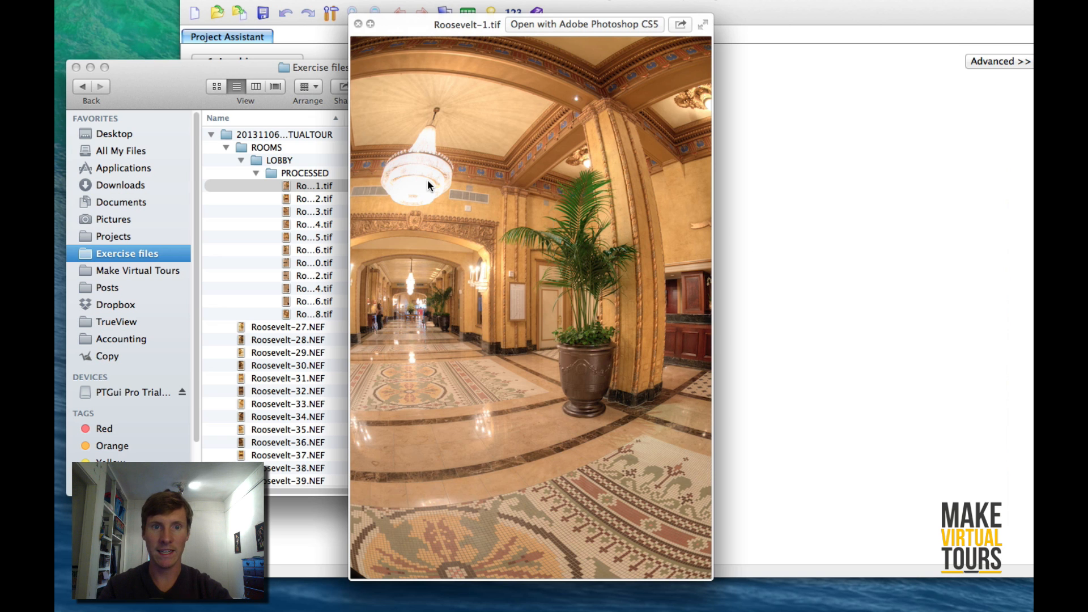
{"action": "key", "text": "Down"}
{"action": "key", "text": "Down"}
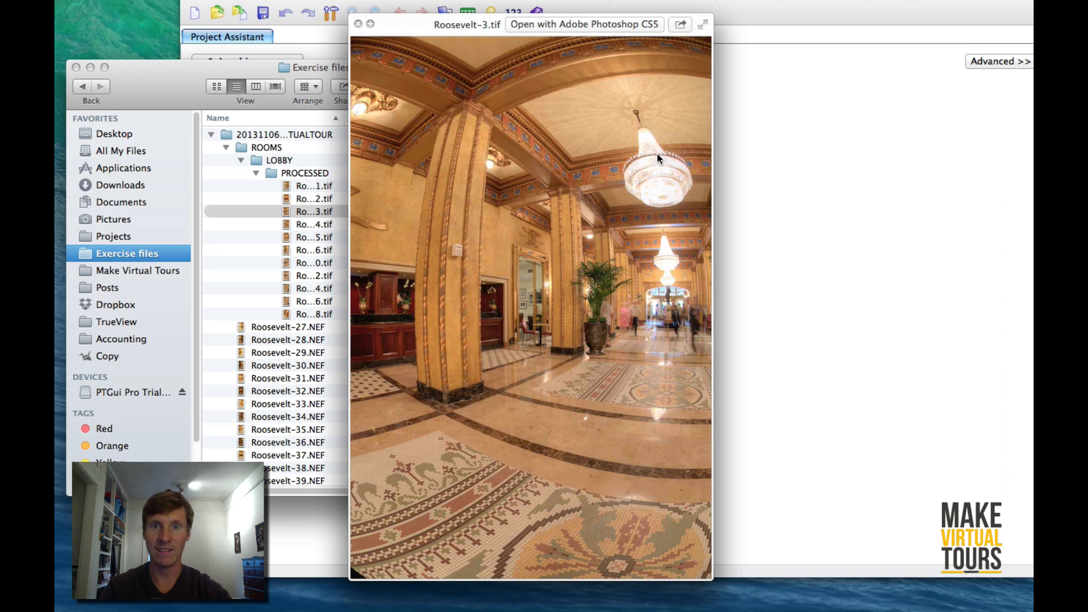
{"action": "key", "text": "space"}
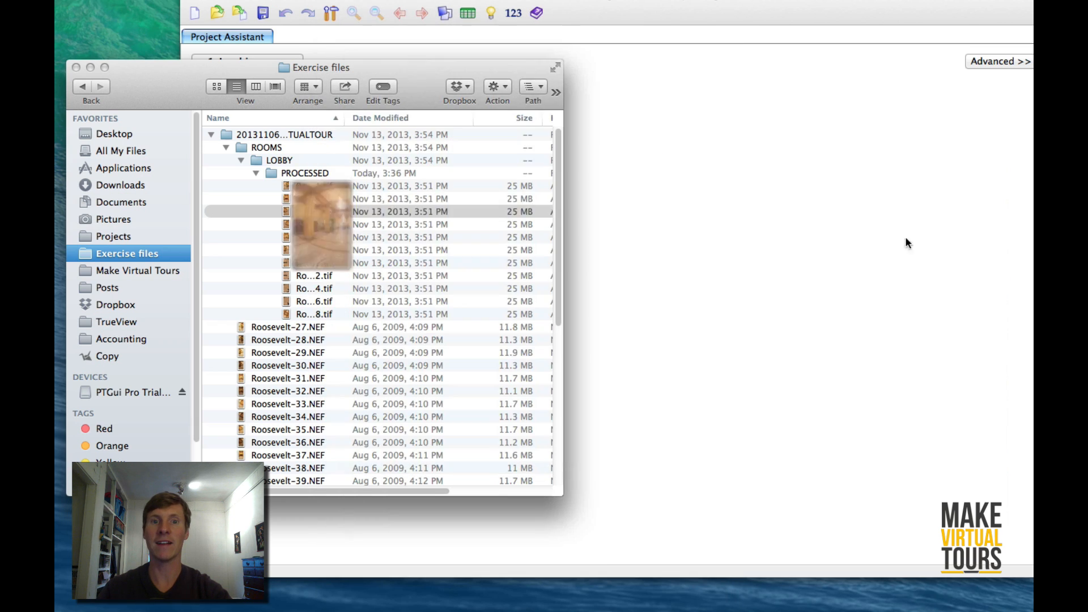
Load all eleven Roosevelt TIFFs from the lobby's PROCESSED folder into the new PTGui project.
{"action": "left_click_drag", "start_coordinate": [169, 86], "coordinate": [92, 179]}
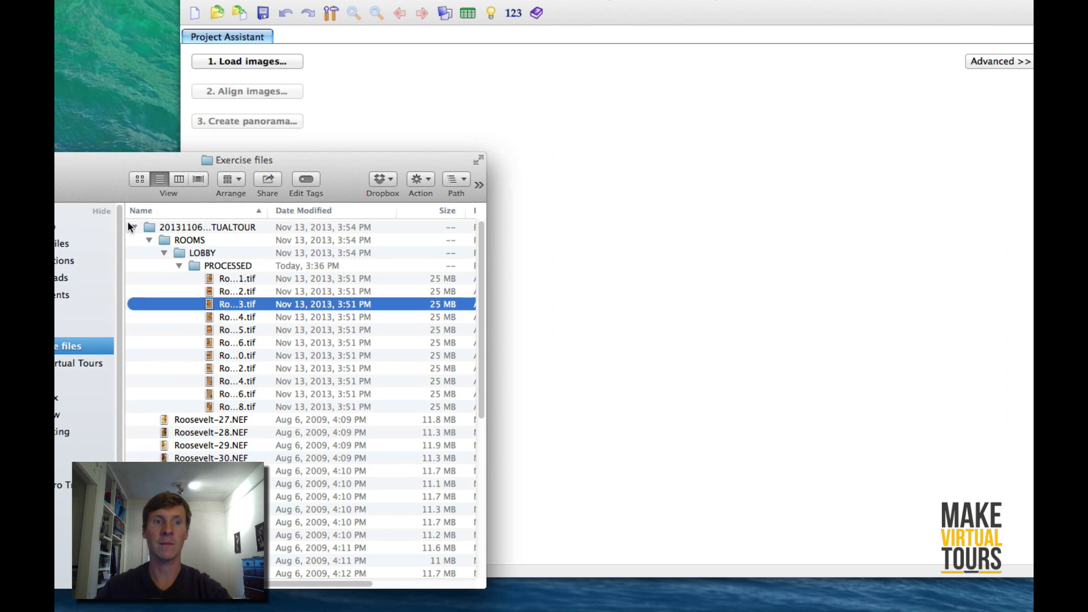
{"action": "left_click", "coordinate": [243, 279]}
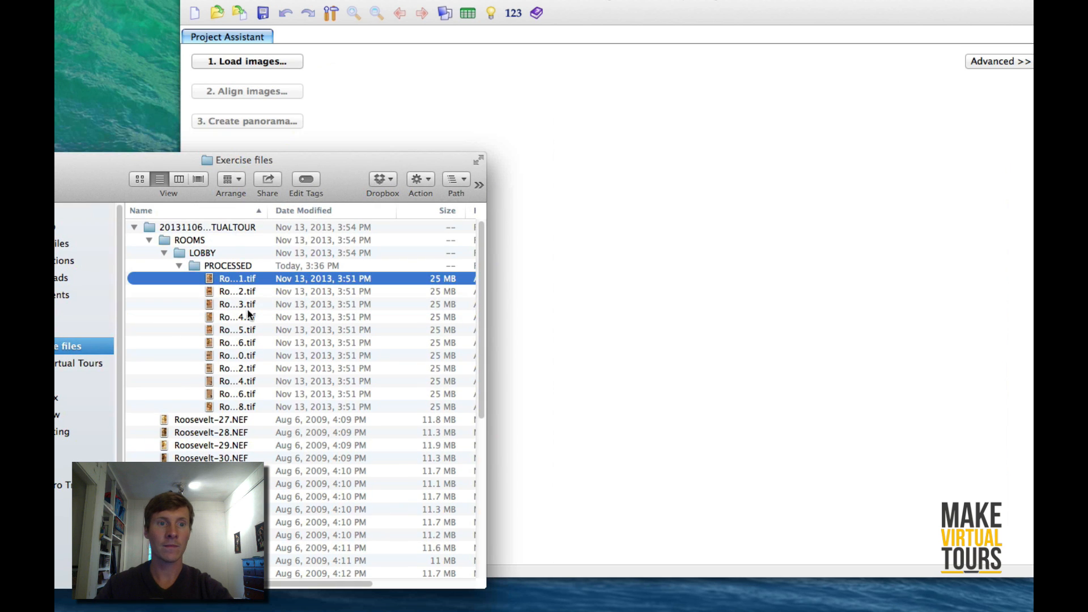
{"action": "left_click", "coordinate": [248, 407], "text": "shift"}
{"action": "left_click", "coordinate": [248, 408], "text": "super"}
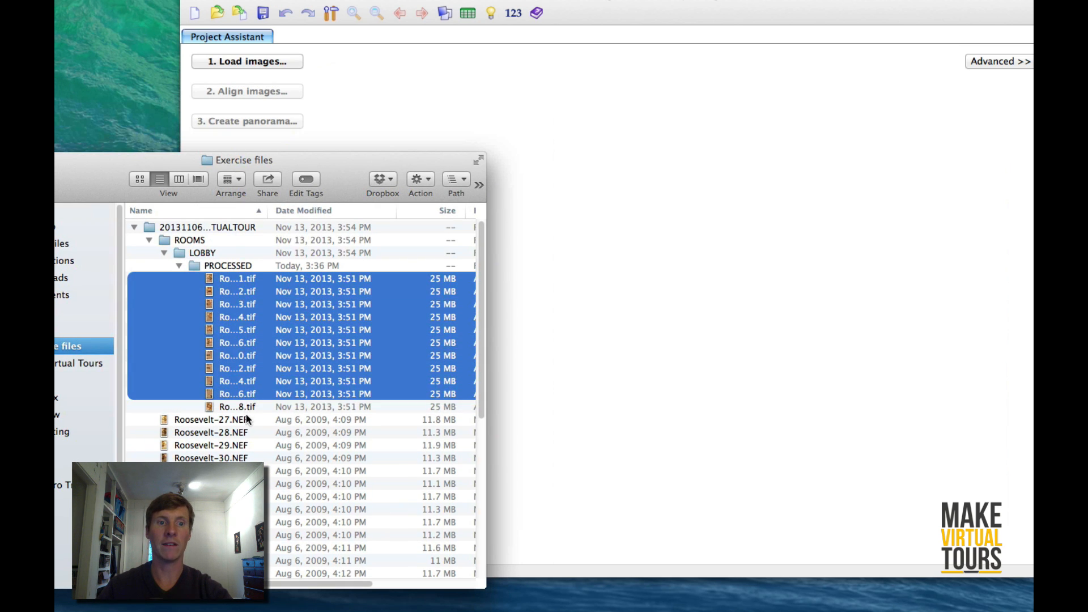
{"action": "left_click", "coordinate": [246, 406], "text": "super"}
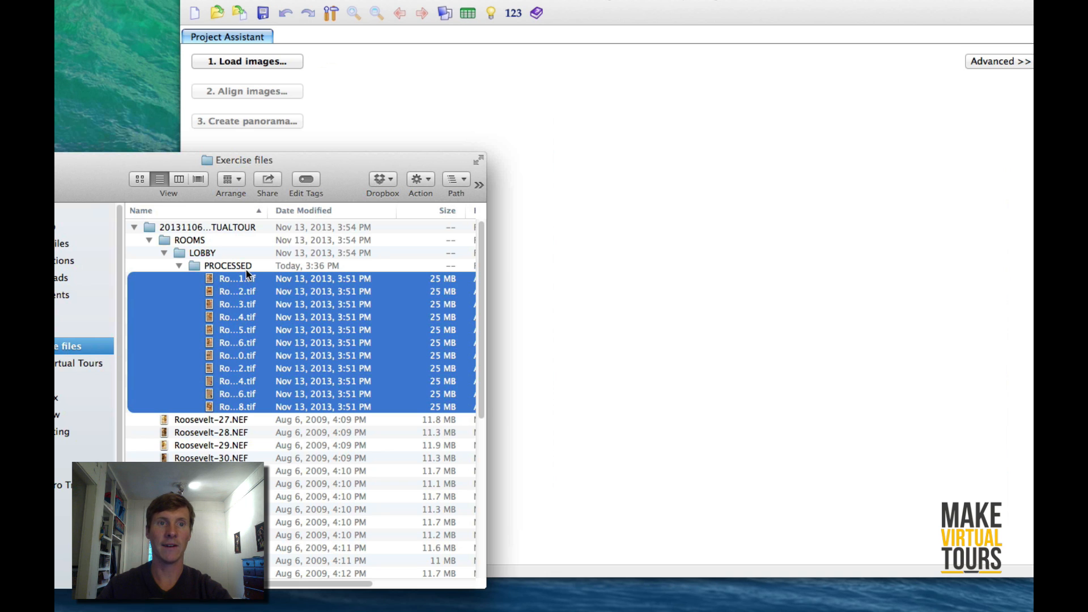
{"action": "left_click_drag", "start_coordinate": [247, 274], "coordinate": [693, 71]}
{"action": "left_click_drag", "start_coordinate": [774, 3], "coordinate": [774, 6]}
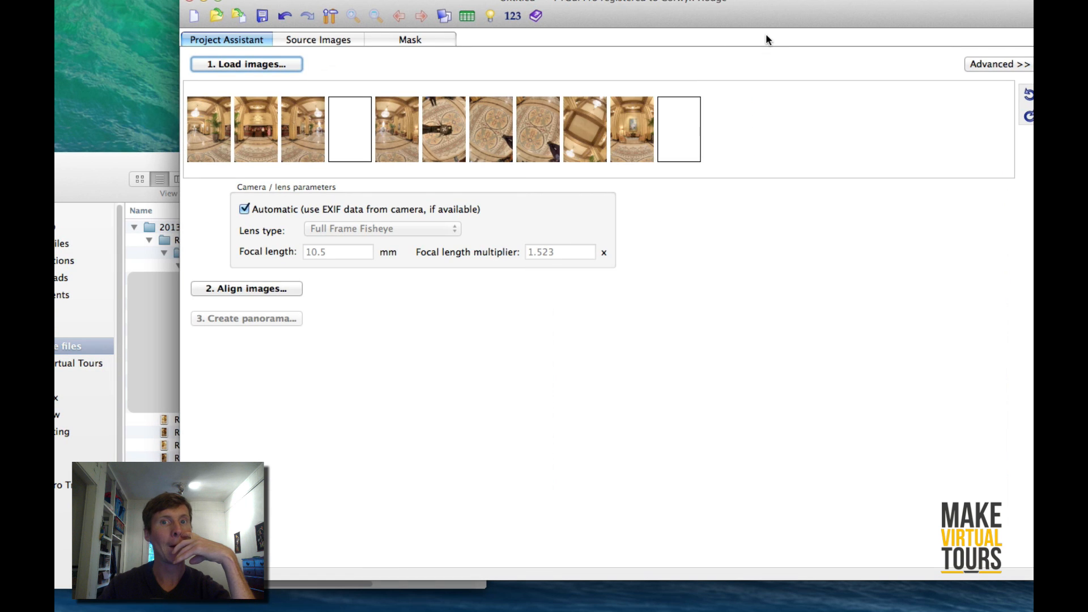
Try to align all eleven lobby images at once, inspect the stitch in the Panorama Editor and close it.
{"action": "left_click", "coordinate": [285, 288]}
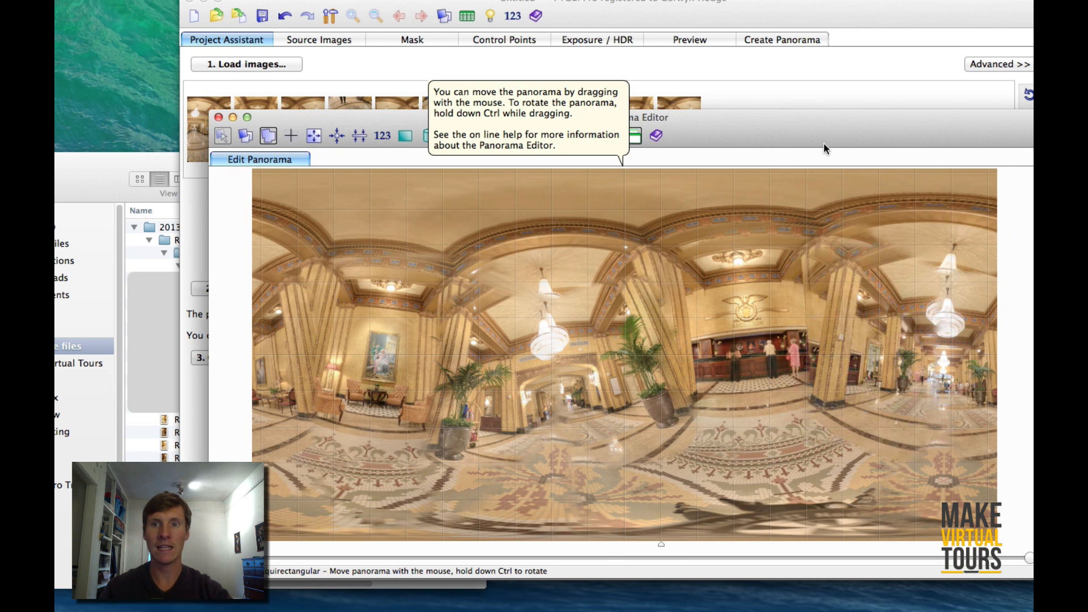
{"action": "left_click_drag", "start_coordinate": [821, 121], "coordinate": [759, 85]}
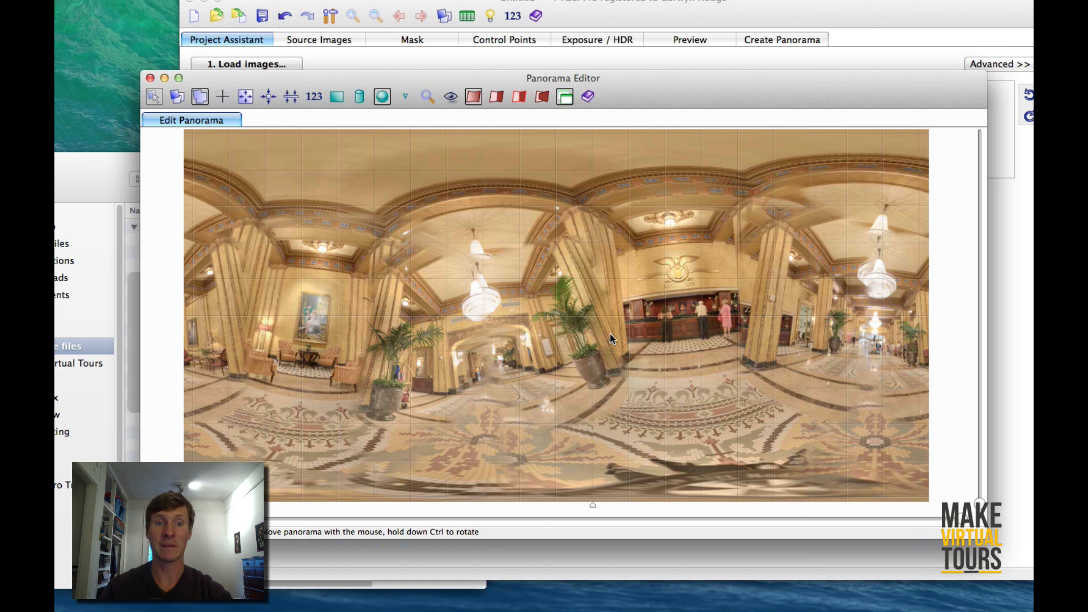
{"action": "left_click_drag", "start_coordinate": [716, 97], "coordinate": [740, 105]}
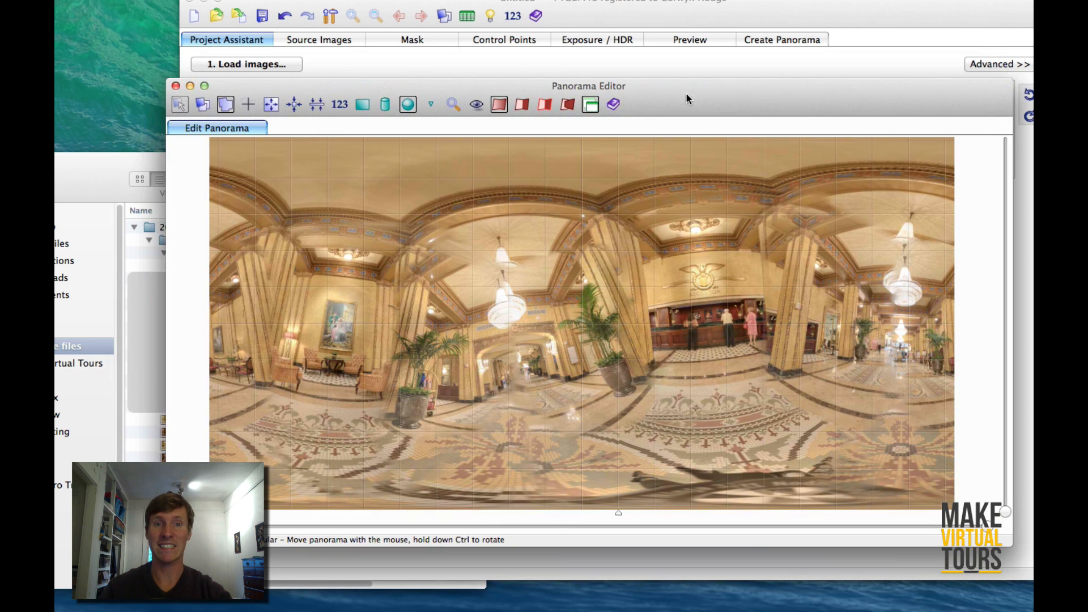
{"action": "left_click", "coordinate": [176, 87]}
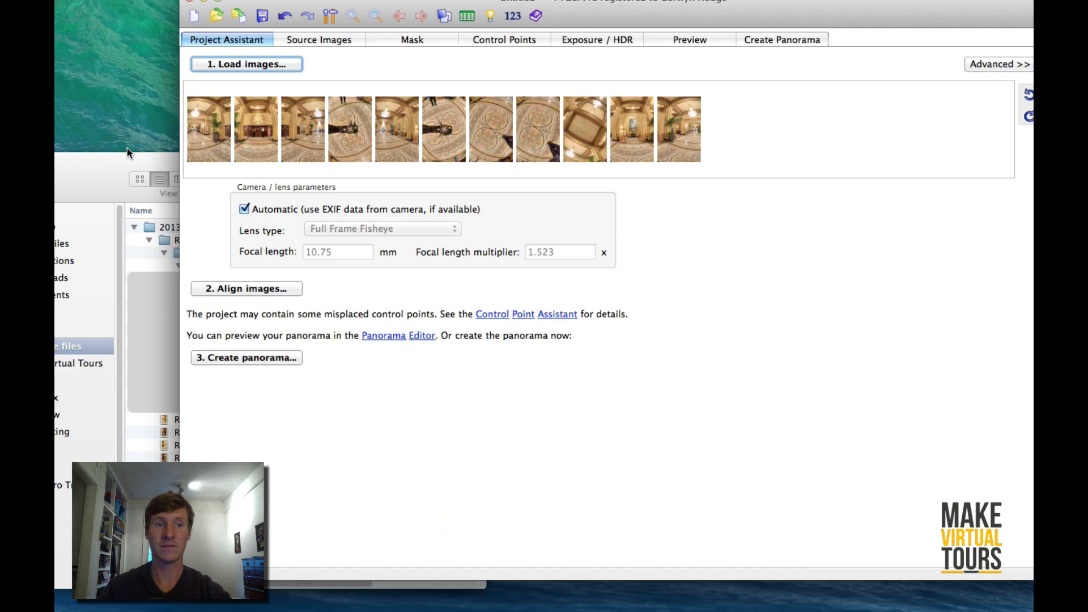
Remove all the lobby photos from the project's source images.
{"action": "left_click_drag", "start_coordinate": [104, 182], "coordinate": [117, 120]}
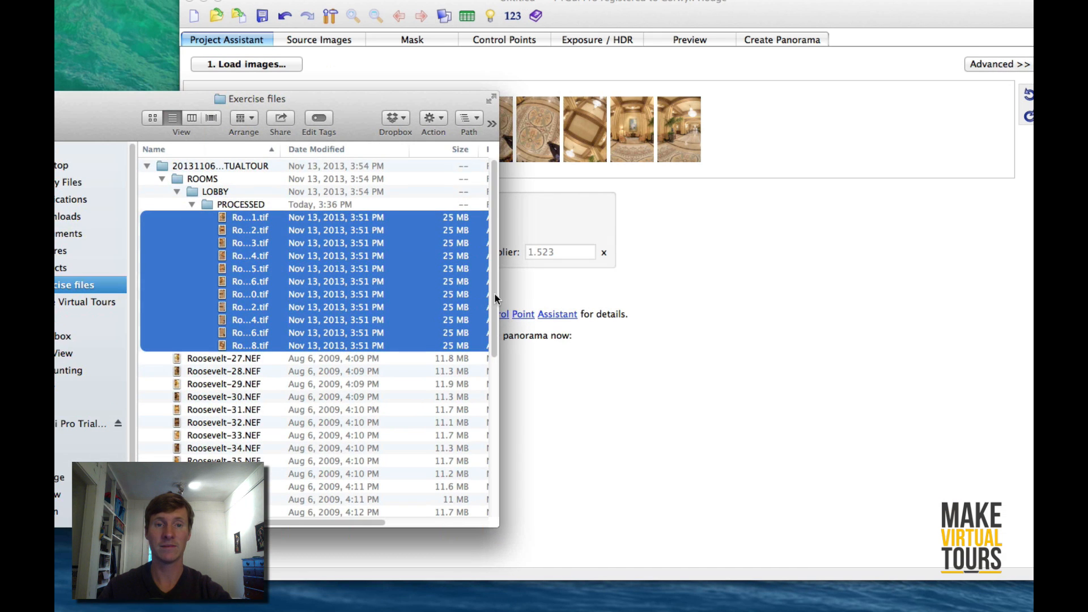
{"action": "left_click", "coordinate": [823, 264]}
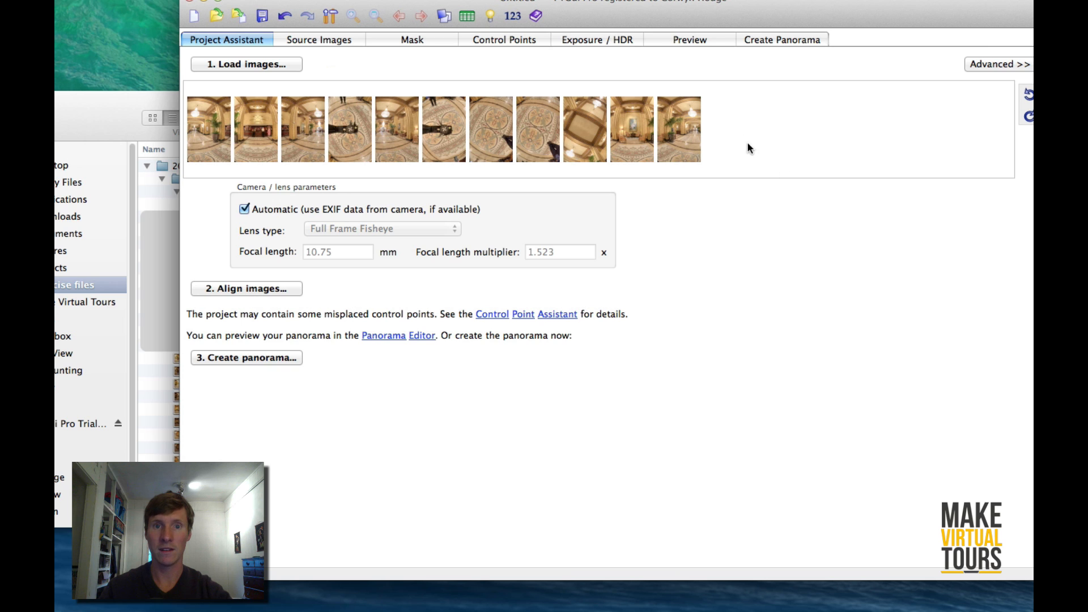
{"action": "left_click", "coordinate": [323, 41]}
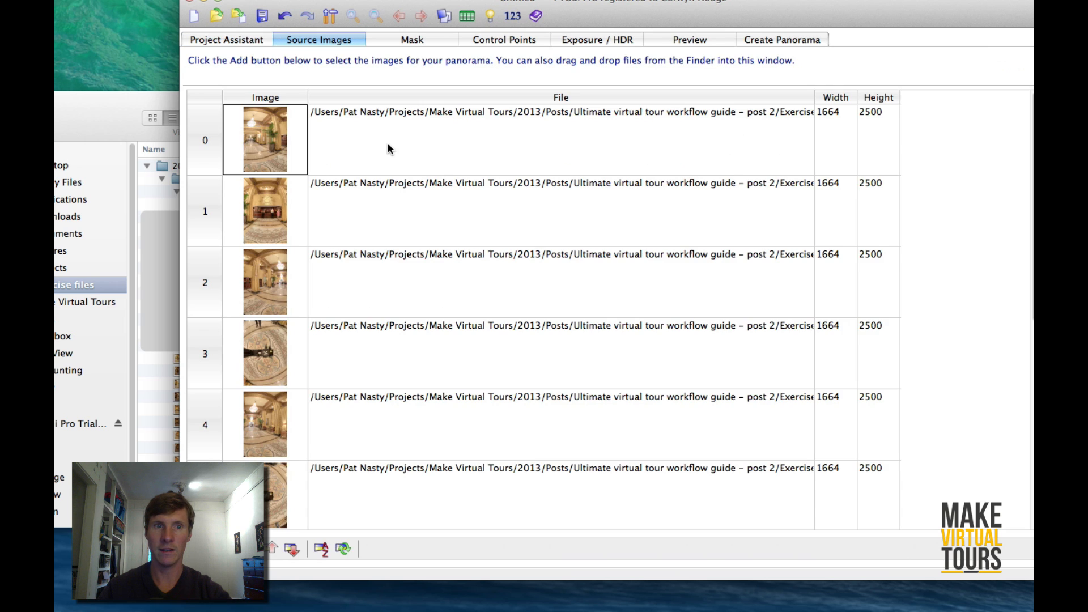
{"action": "left_click", "coordinate": [228, 40]}
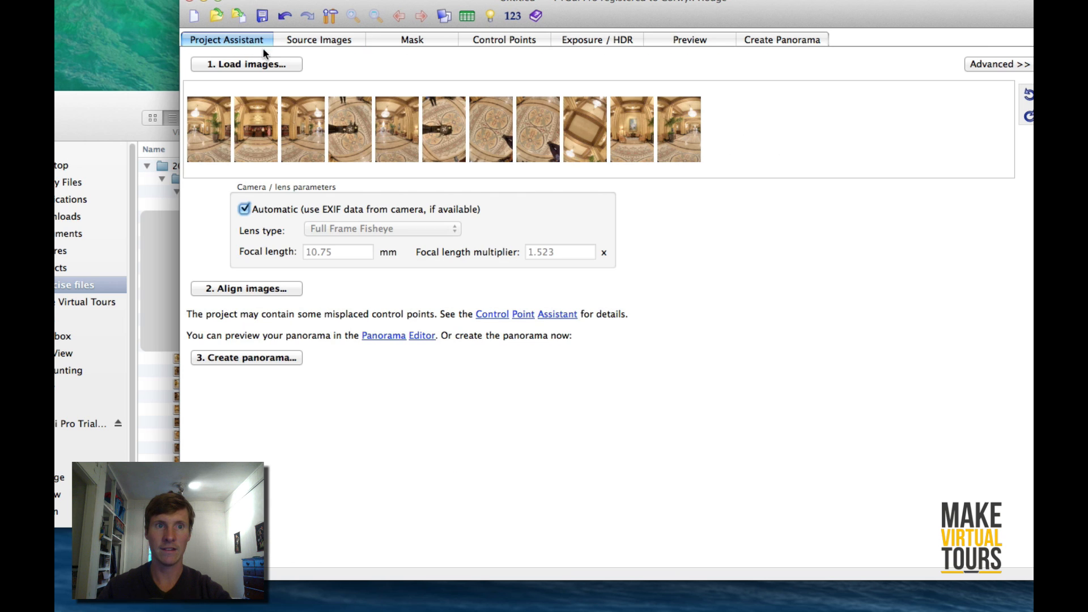
{"action": "left_click", "coordinate": [320, 40]}
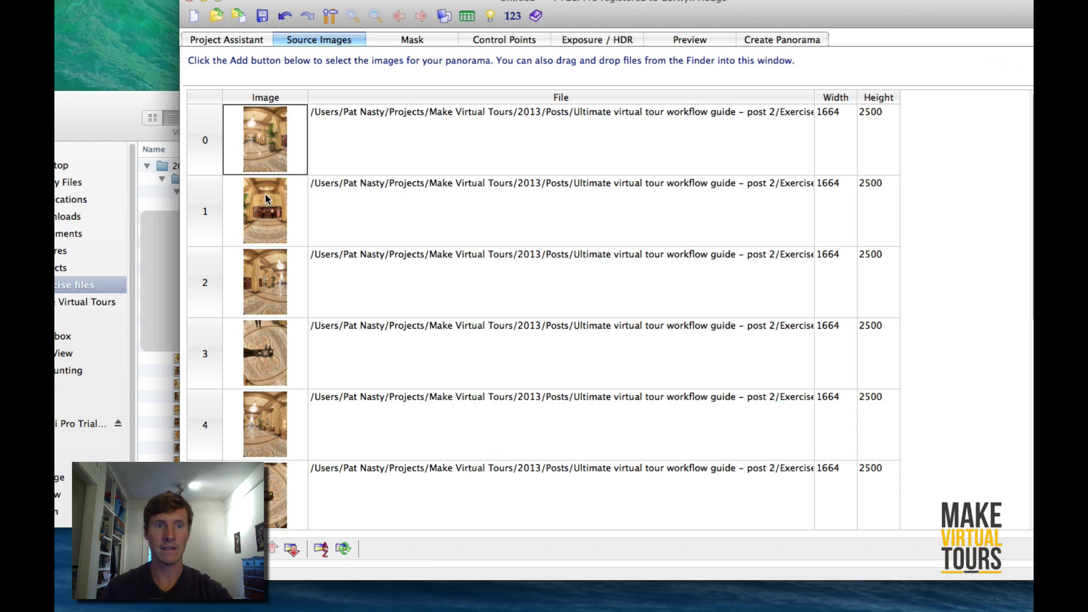
{"action": "key", "text": "super+a"}
{"action": "key", "text": "Delete"}
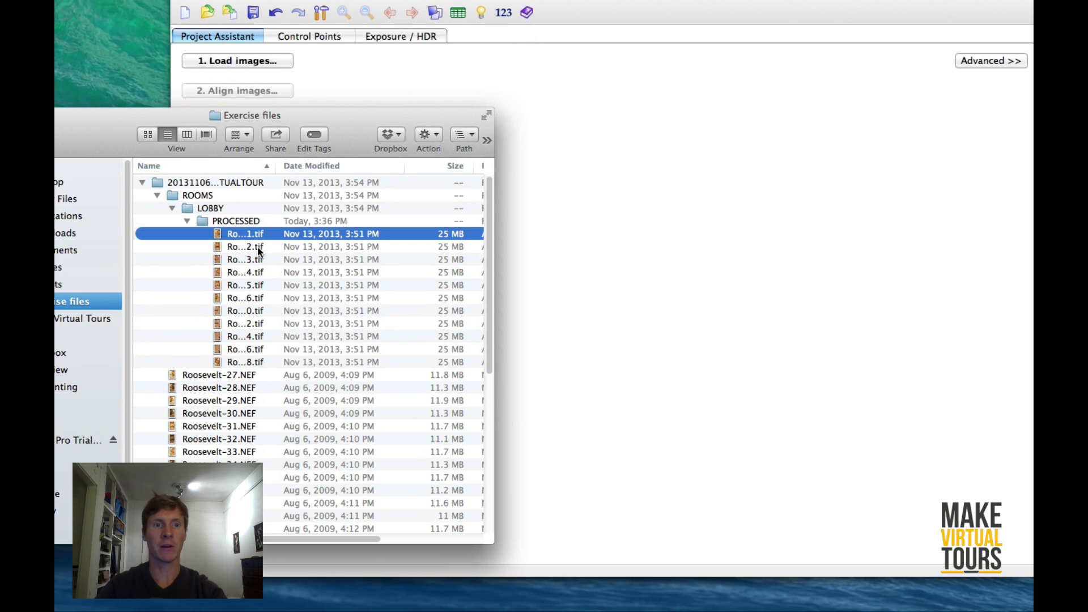
Load only Roosevelt-1.tif and Roosevelt-2.tif into the project and align these two images.
{"action": "left_click", "coordinate": [258, 252], "text": "shift"}
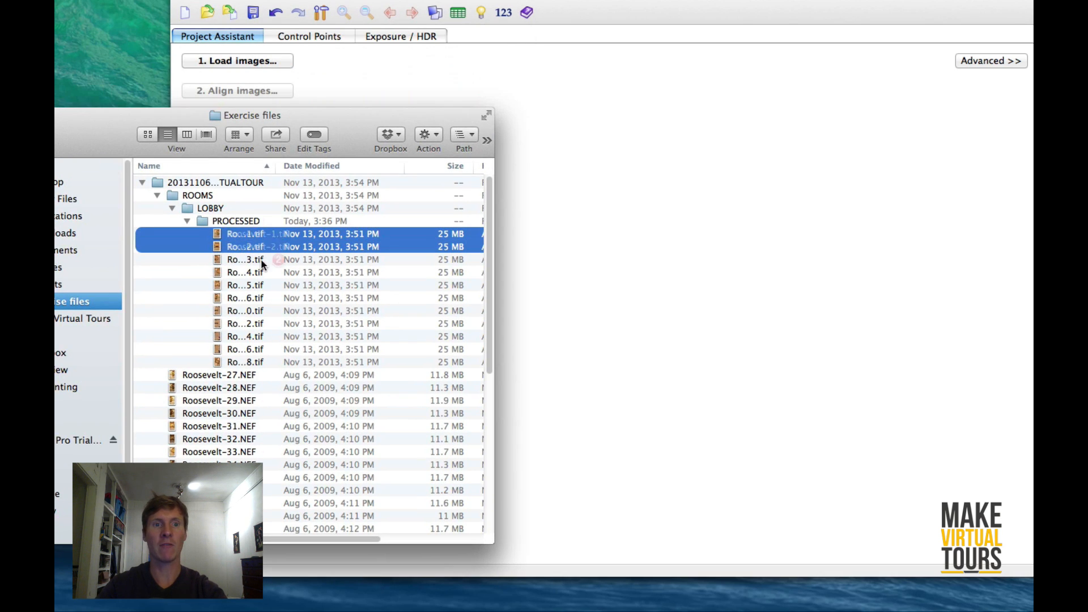
{"action": "left_click_drag", "start_coordinate": [220, 234], "coordinate": [658, 192]}
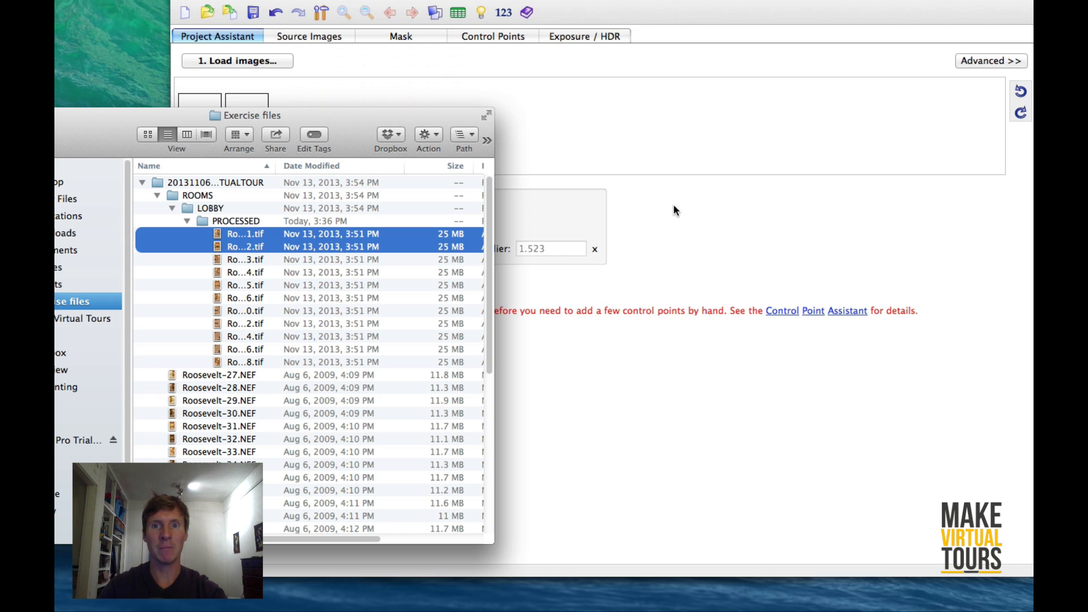
{"action": "left_click", "coordinate": [666, 441]}
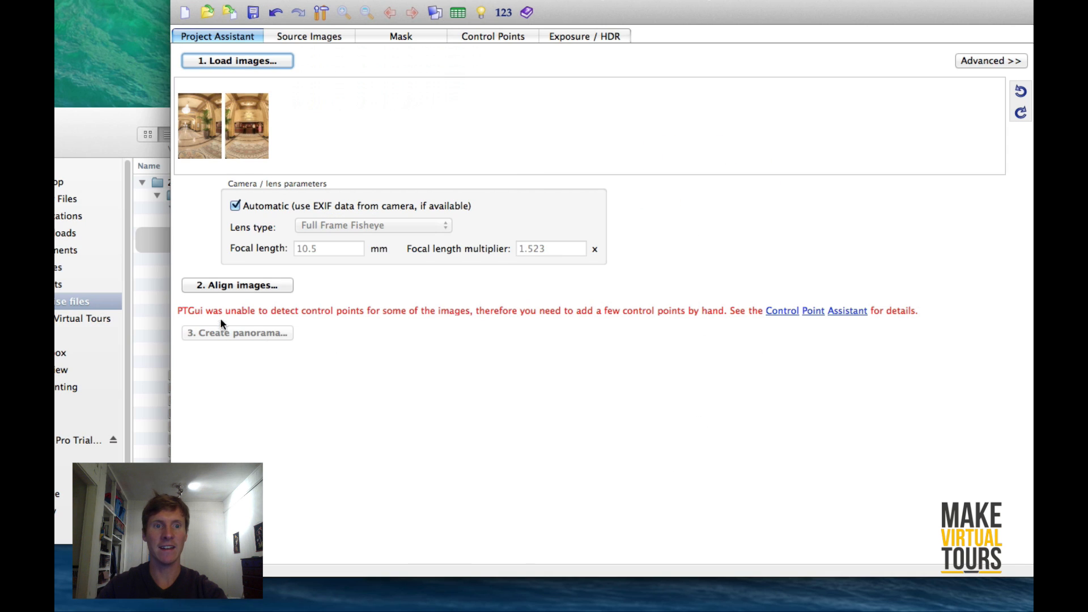
{"action": "left_click", "coordinate": [244, 286]}
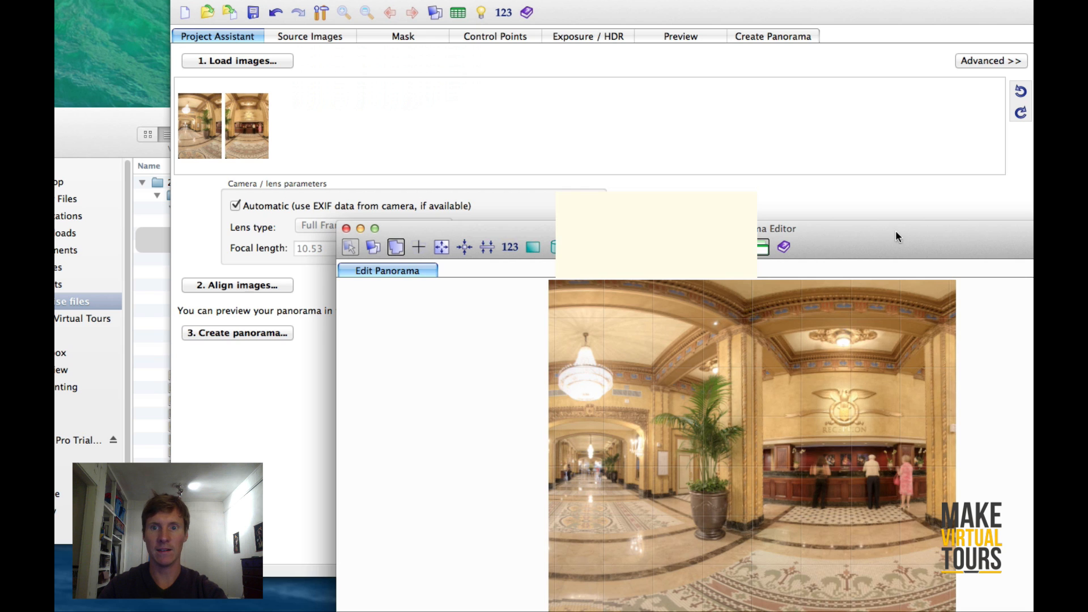
{"action": "left_click_drag", "start_coordinate": [896, 237], "coordinate": [756, 166]}
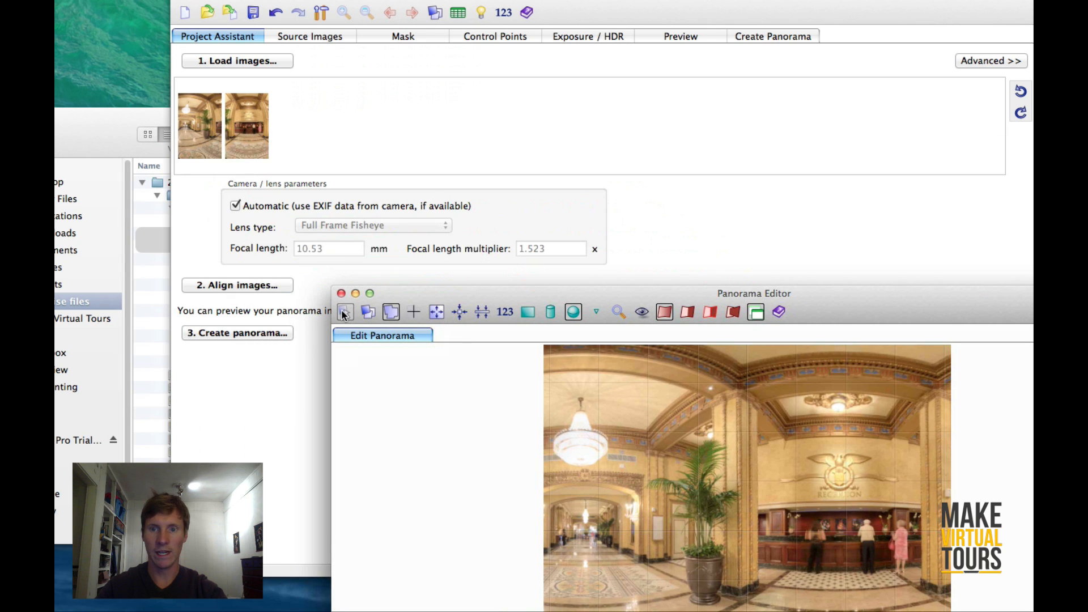
Add Roosevelt-3.tif from the PROCESSED folder to the project and align the three images.
{"action": "left_click", "coordinate": [118, 139]}
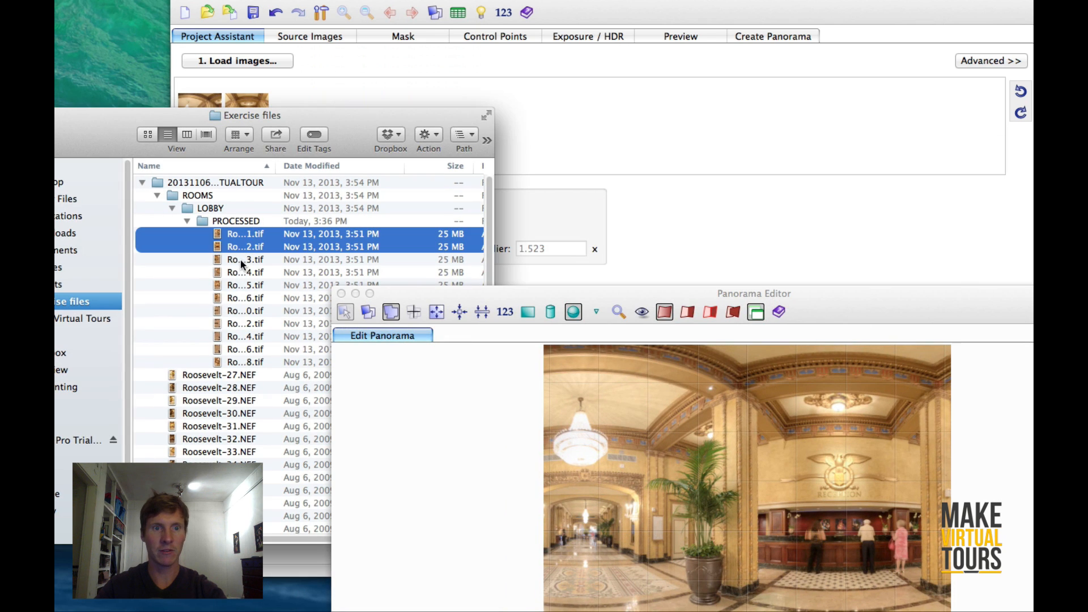
{"action": "left_click_drag", "start_coordinate": [240, 260], "coordinate": [588, 138]}
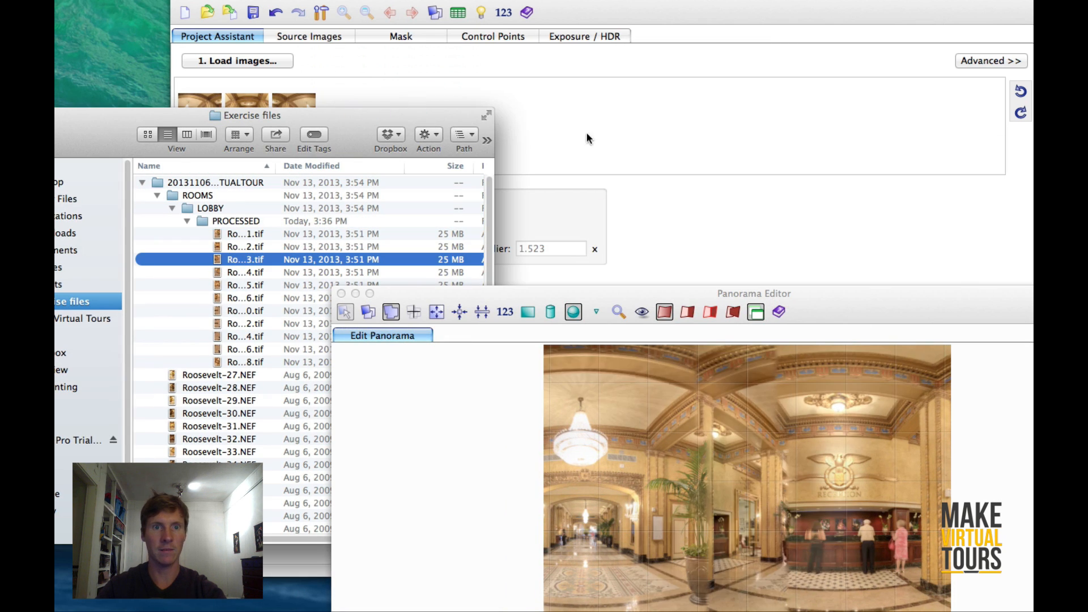
{"action": "left_click_drag", "start_coordinate": [535, 297], "coordinate": [505, 449]}
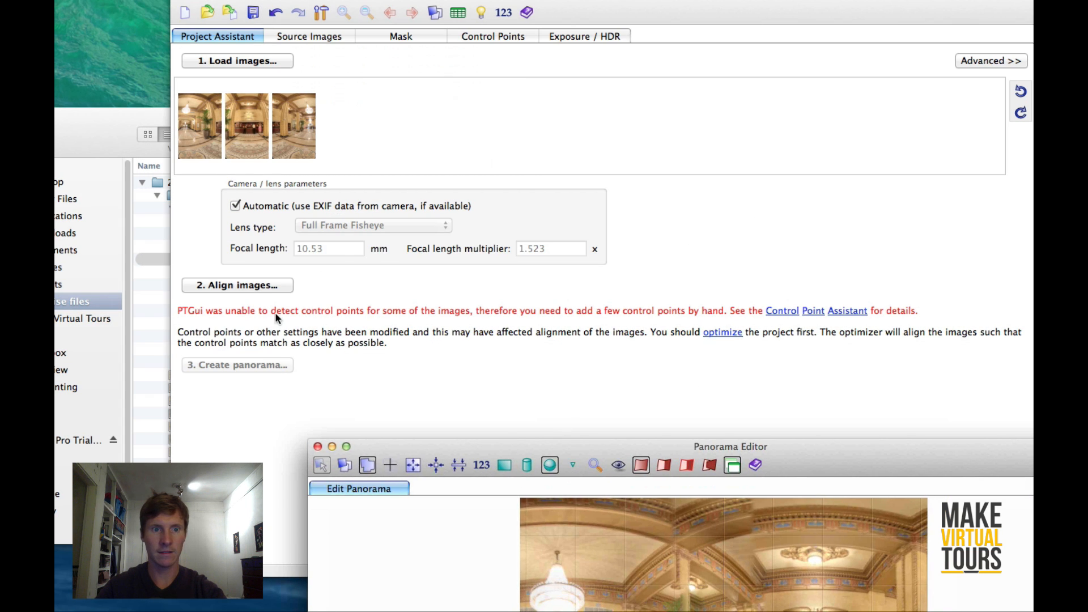
{"action": "left_click", "coordinate": [265, 283]}
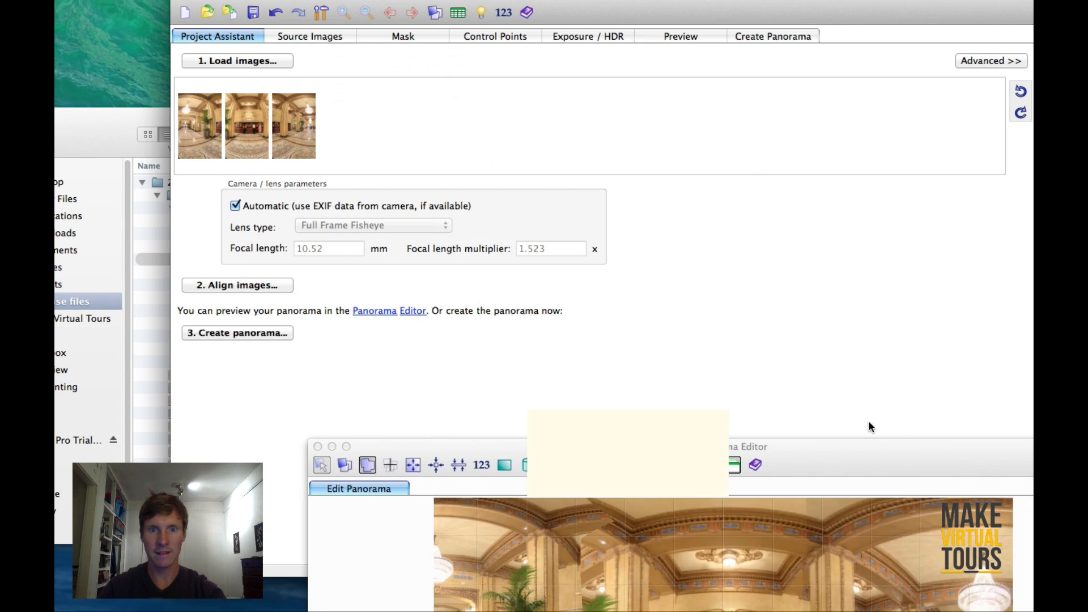
Expand the panorama's field of view to 360° x 180° in the Panorama Editor.
{"action": "left_click_drag", "start_coordinate": [888, 446], "coordinate": [712, 1]}
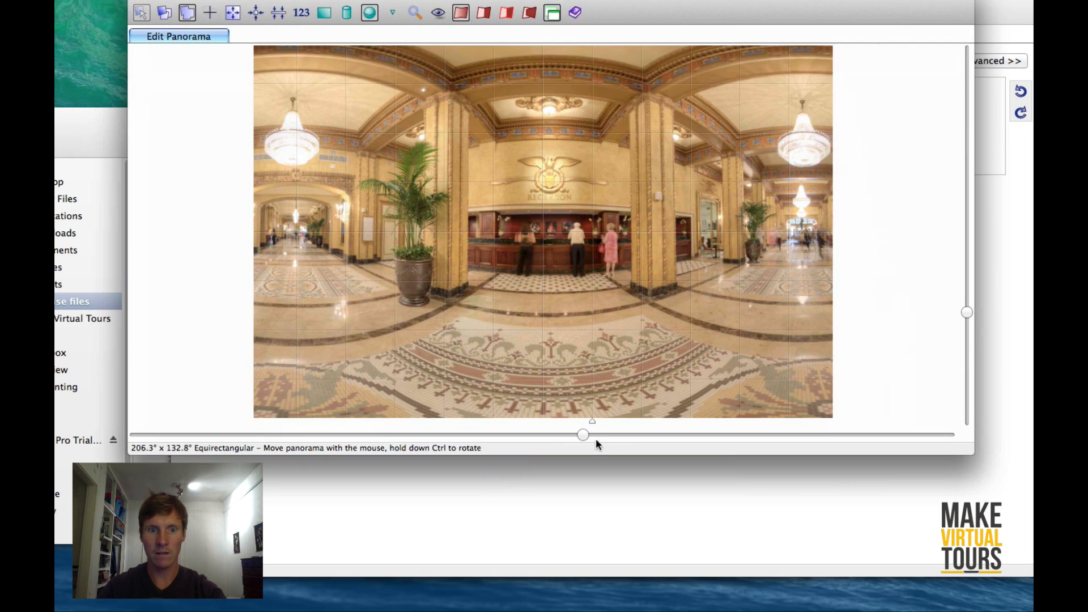
{"action": "left_click_drag", "start_coordinate": [582, 435], "coordinate": [986, 438]}
{"action": "left_click_drag", "start_coordinate": [967, 317], "coordinate": [964, 480]}
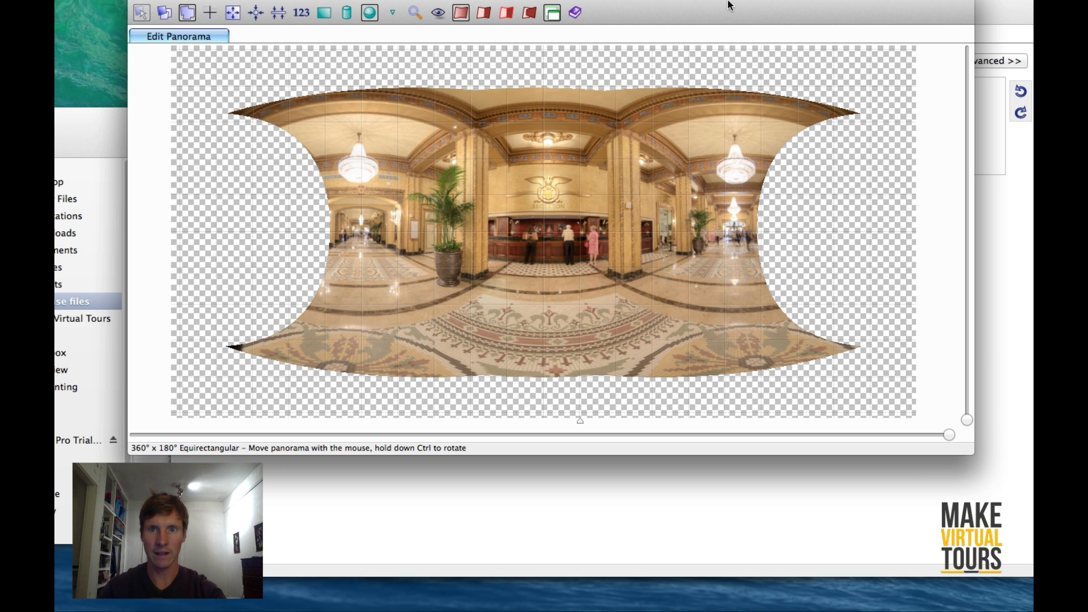
Add Roosevelt-4.tif from the PROCESSED folder to the project as the fourth image.
{"action": "left_click_drag", "start_coordinate": [721, 4], "coordinate": [906, 262]}
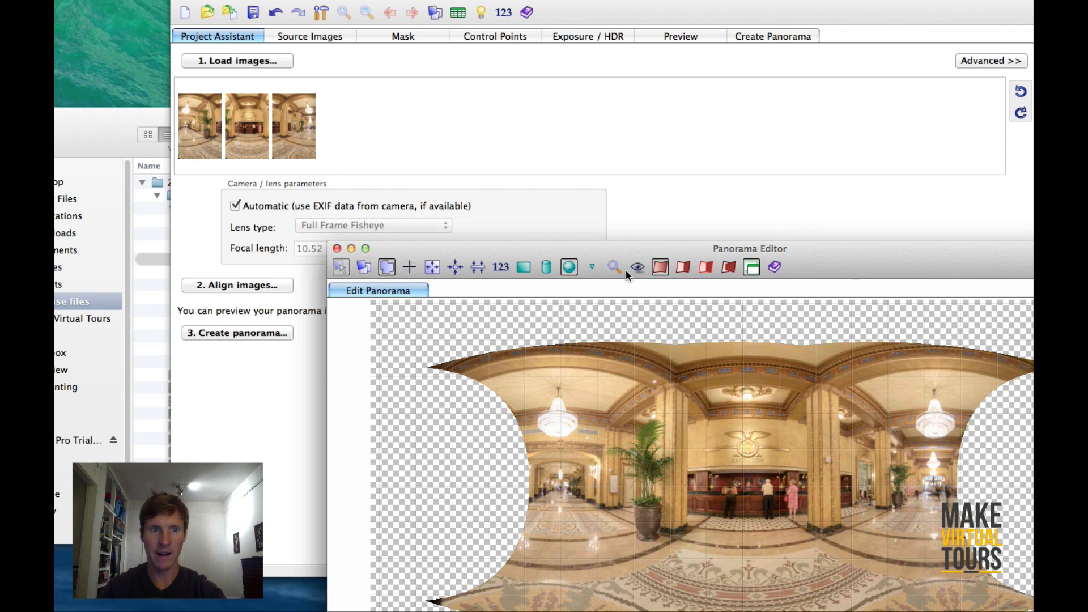
{"action": "left_click", "coordinate": [85, 123]}
{"action": "left_click", "coordinate": [215, 271]}
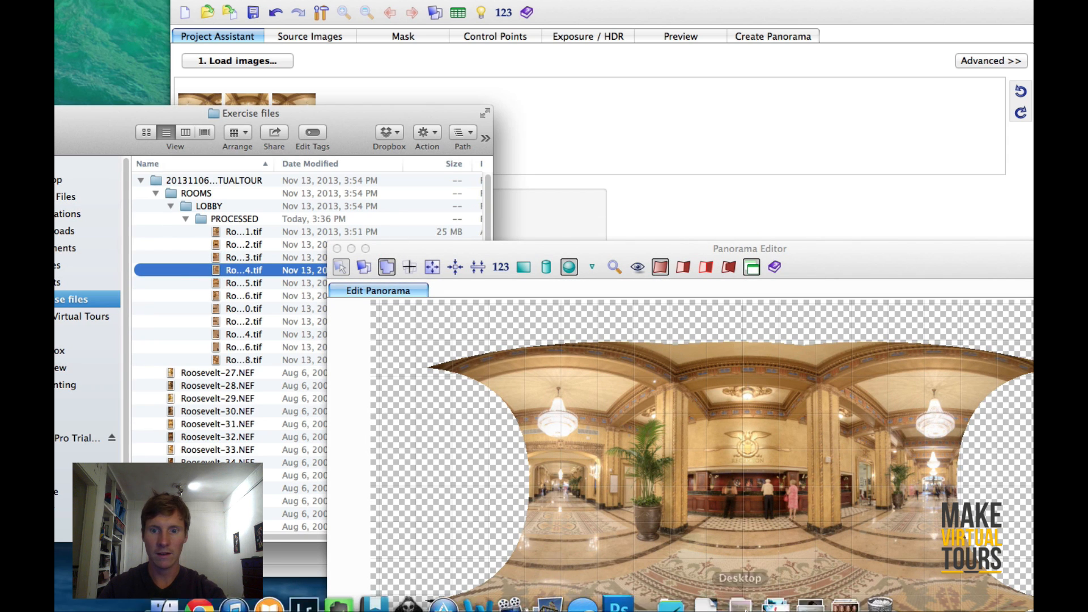
{"action": "right_click", "coordinate": [616, 584]}
{"action": "left_click", "coordinate": [637, 540]}
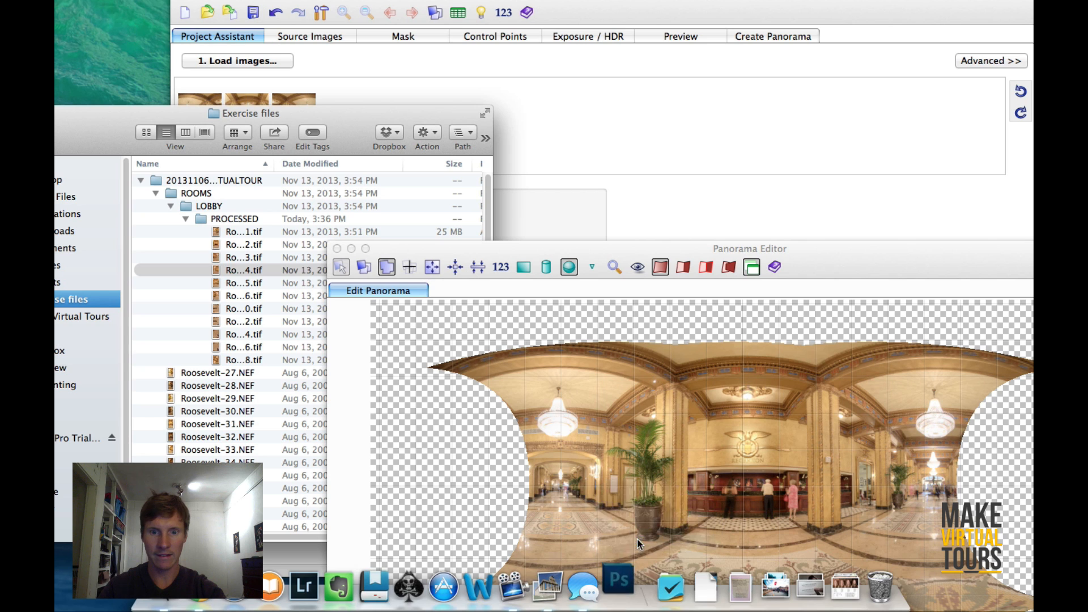
{"action": "left_click_drag", "start_coordinate": [267, 267], "coordinate": [650, 165]}
{"action": "left_click", "coordinate": [794, 193]}
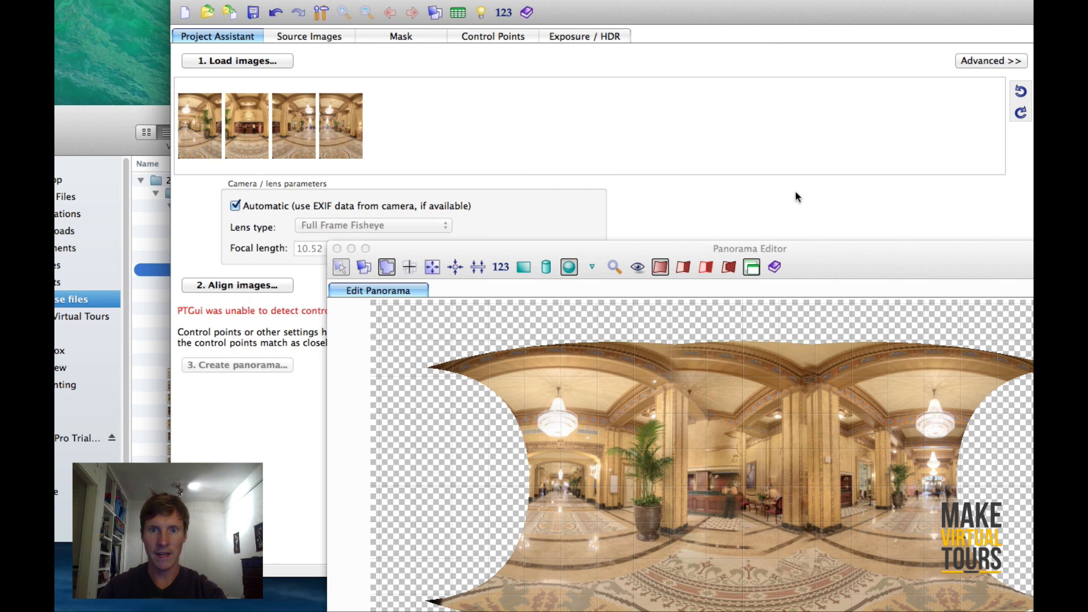
Try to align the four images, inspect the stitch in the Panorama Editor and undo the alignment.
{"action": "left_click_drag", "start_coordinate": [418, 263], "coordinate": [542, 494]}
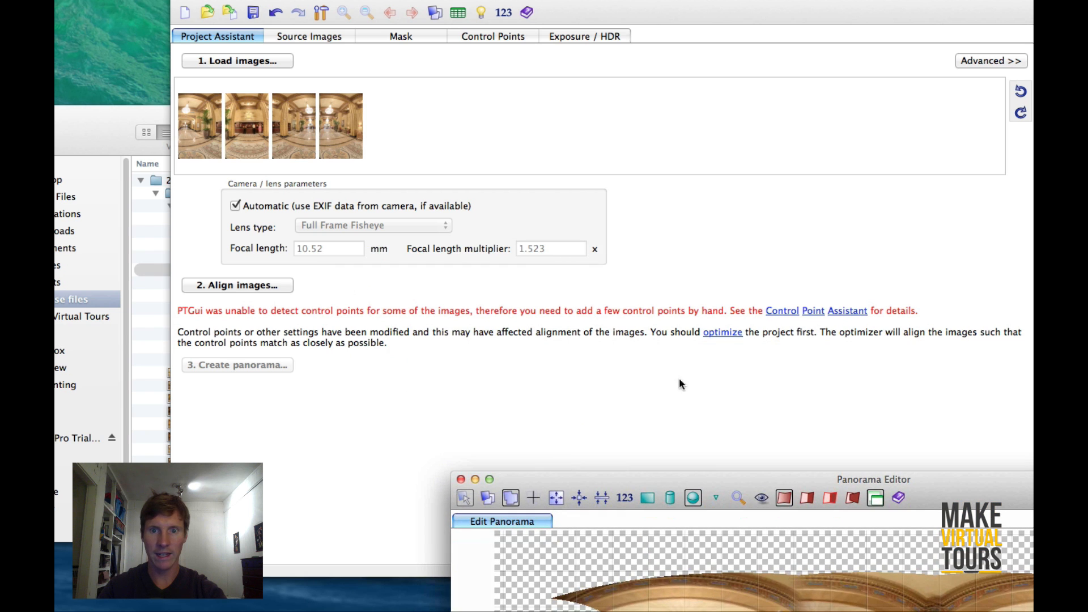
{"action": "left_click", "coordinate": [271, 286]}
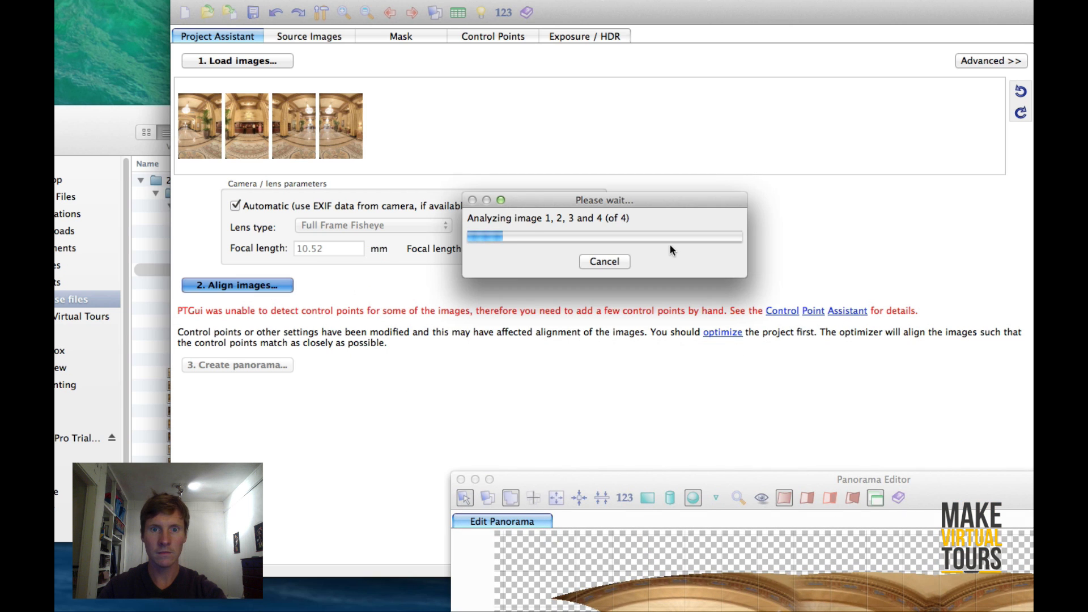
{"action": "left_click_drag", "start_coordinate": [958, 481], "coordinate": [659, 38]}
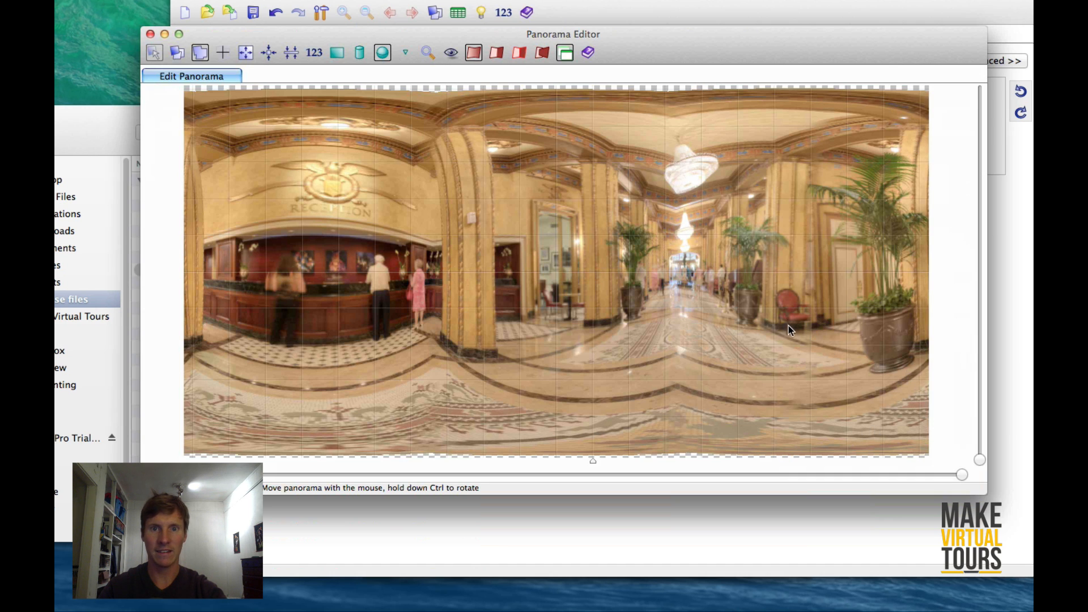
{"action": "key", "text": "super+z"}
{"action": "key", "text": "super+z"}
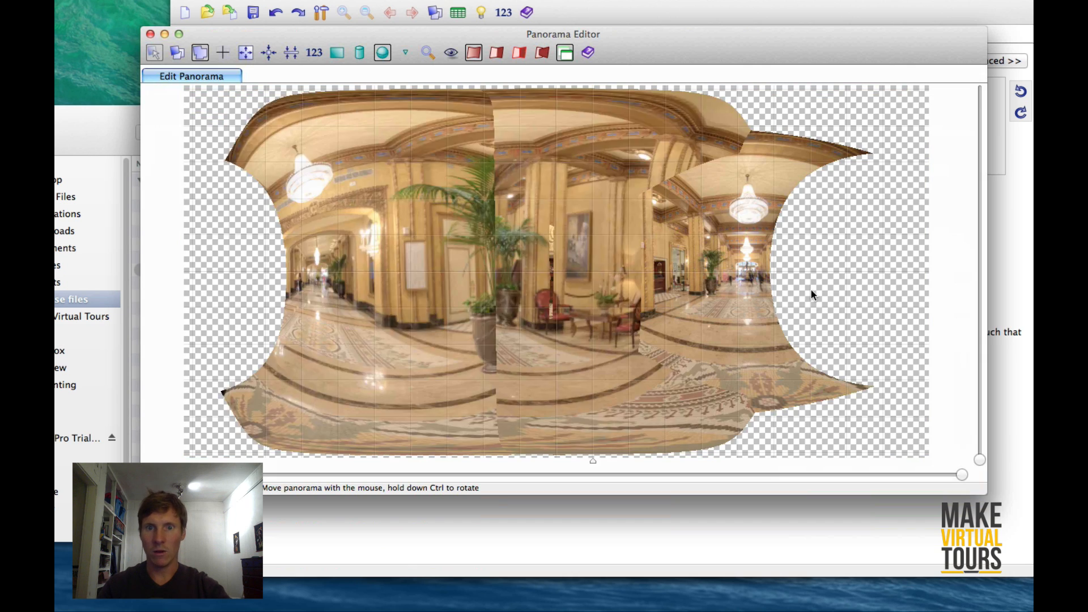
Remove the fourth photo, image 3, from the project's source images.
{"action": "left_click_drag", "start_coordinate": [699, 46], "coordinate": [751, 348]}
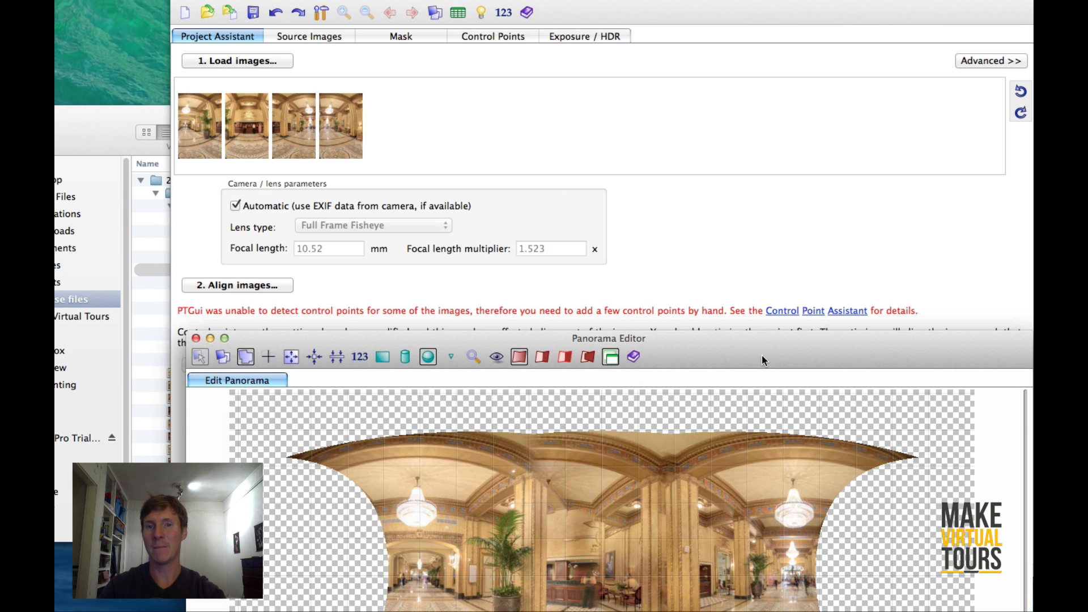
{"action": "mouse_move", "coordinate": [762, 357]}
{"action": "left_mouse_down"}
{"action": "mouse_move", "coordinate": [709, 148]}
{"action": "mouse_move", "coordinate": [719, 147]}
{"action": "mouse_move", "coordinate": [706, 247]}
{"action": "mouse_move", "coordinate": [757, 349]}
{"action": "left_mouse_up"}
{"action": "left_click", "coordinate": [308, 36]}
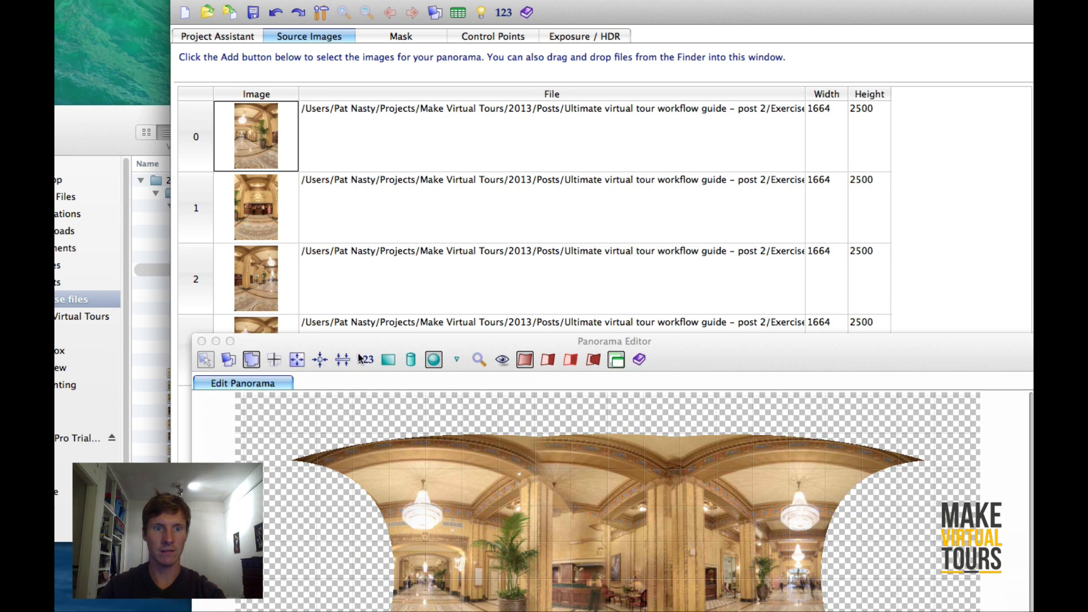
{"action": "left_click_drag", "start_coordinate": [321, 340], "coordinate": [477, 464]}
{"action": "left_click", "coordinate": [244, 354]}
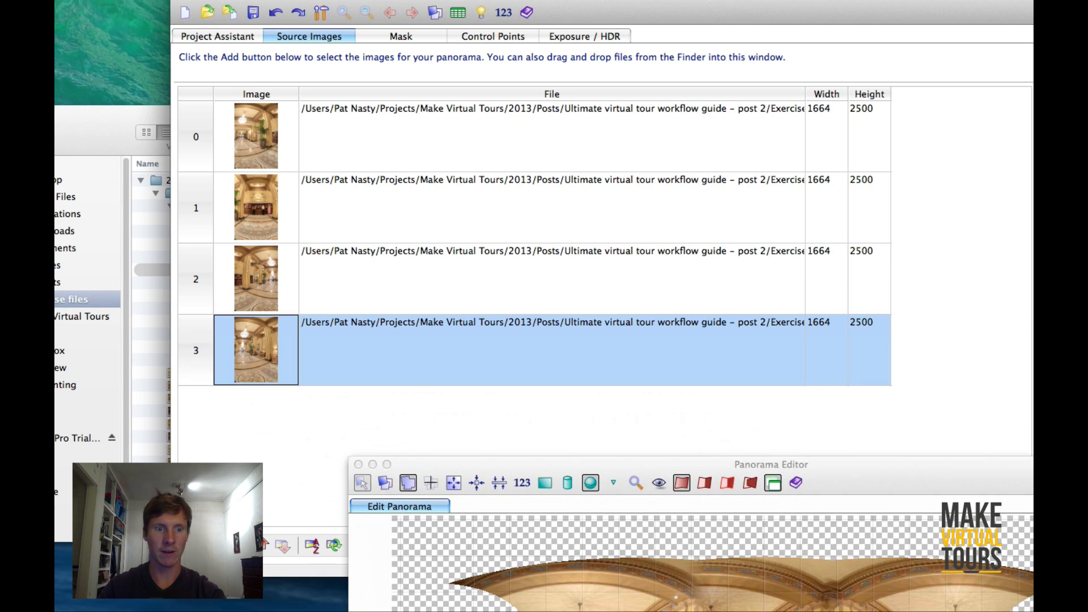
{"action": "left_click", "coordinate": [220, 545]}
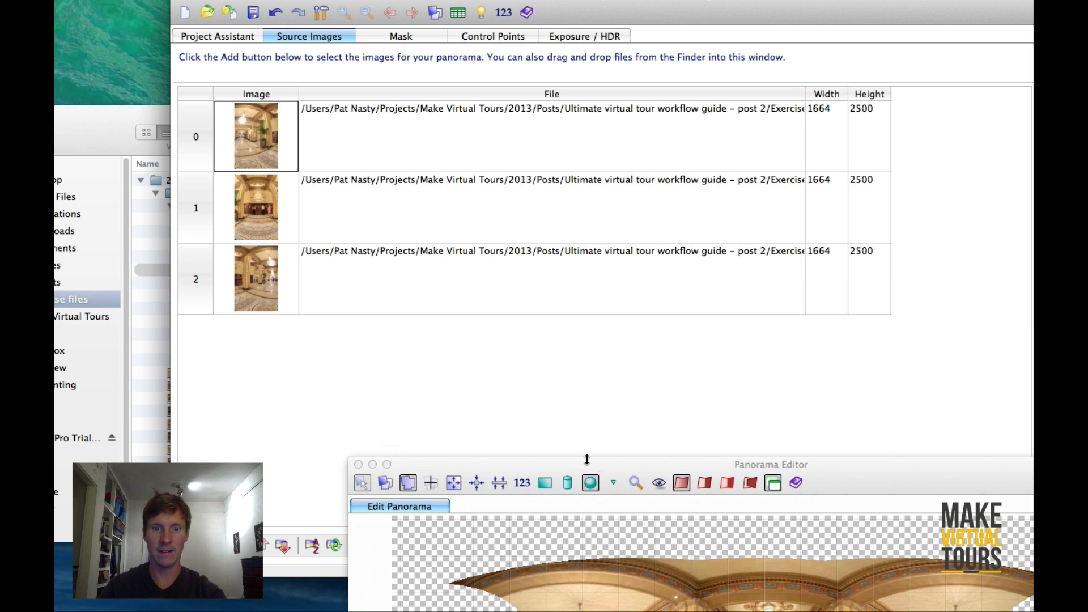
Add Roosevelt-4.tif to the source images again and check the preview in the Panorama Editor.
{"action": "left_click_drag", "start_coordinate": [923, 461], "coordinate": [821, 432]}
{"action": "left_click", "coordinate": [107, 130]}
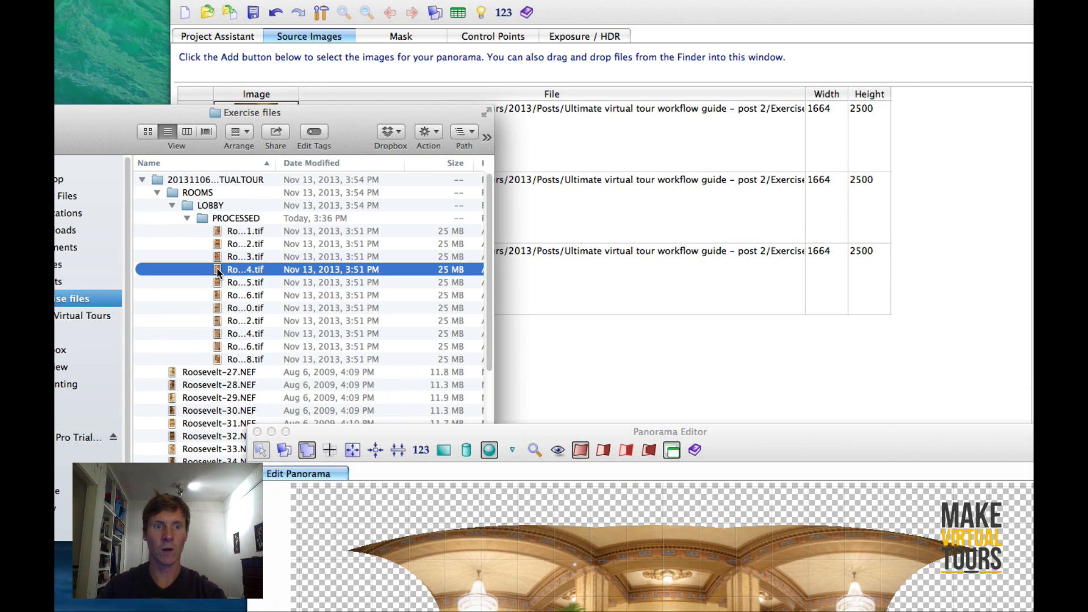
{"action": "left_click_drag", "start_coordinate": [217, 272], "coordinate": [947, 336]}
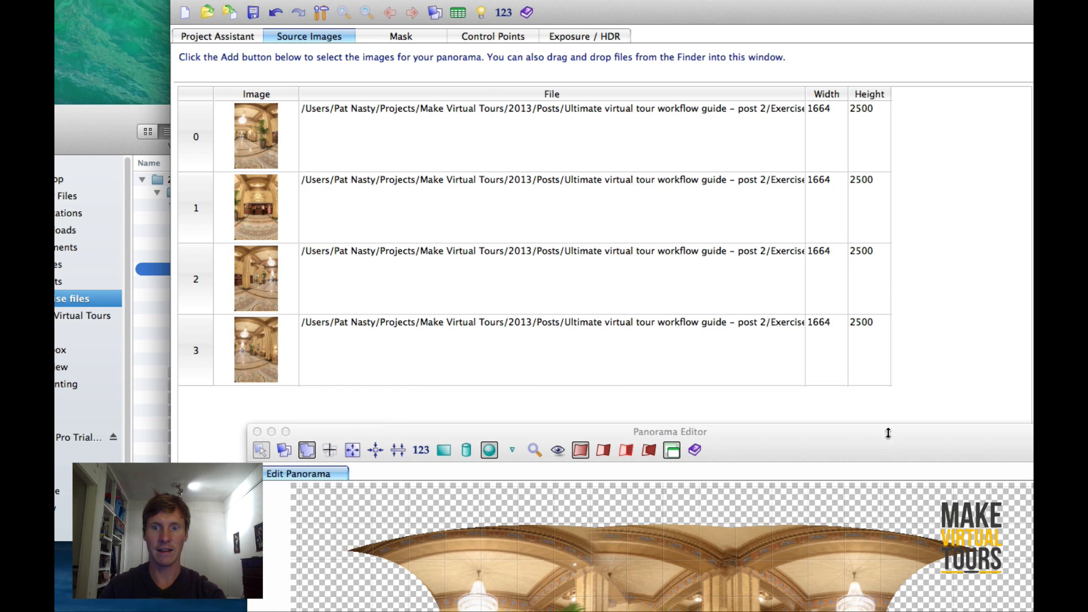
{"action": "left_click_drag", "start_coordinate": [894, 450], "coordinate": [855, 115]}
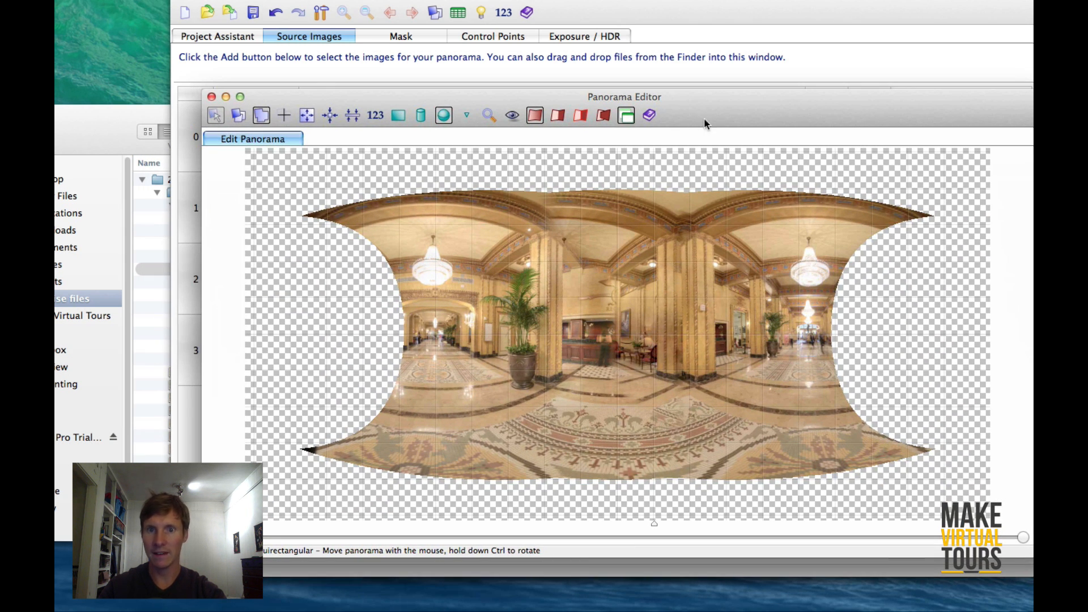
{"action": "left_click_drag", "start_coordinate": [703, 117], "coordinate": [794, 422]}
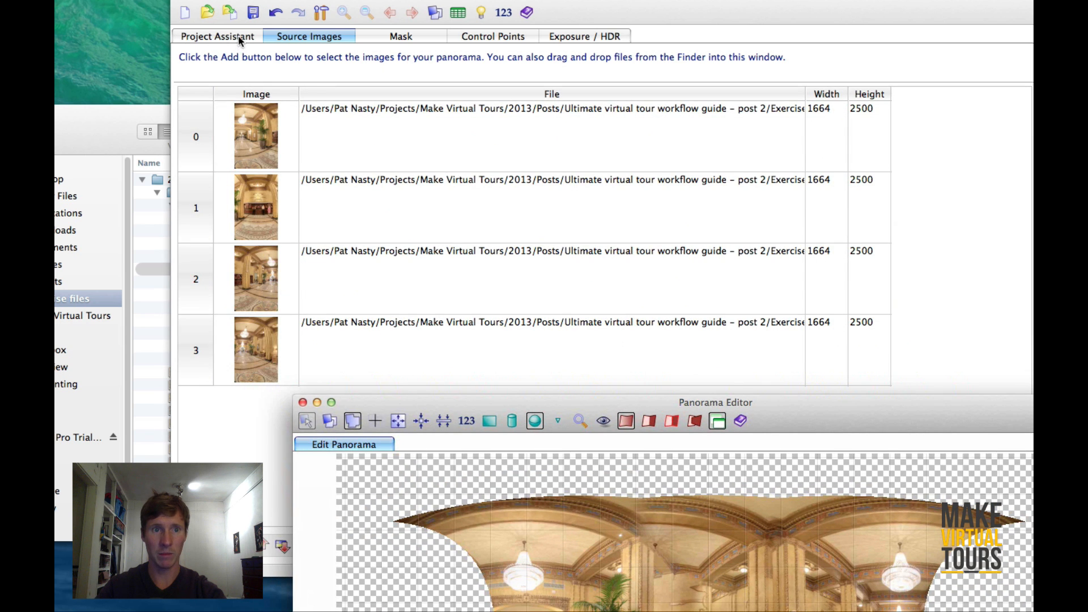
Examine the existing control points between images 0 and 1 and between images 1 and 2.
{"action": "left_click", "coordinate": [240, 37]}
{"action": "left_click", "coordinate": [483, 38]}
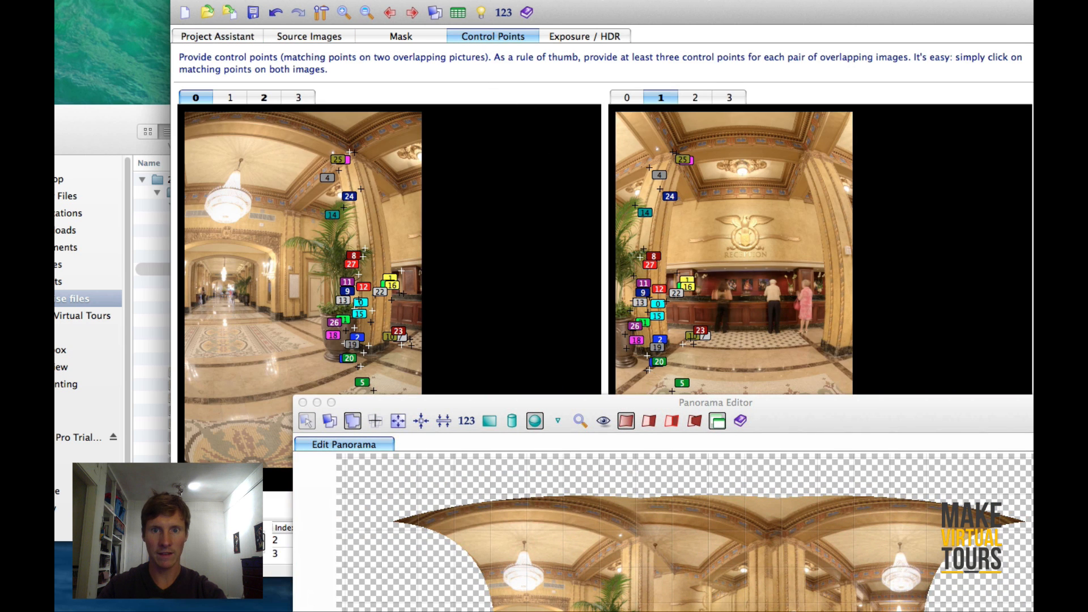
{"action": "left_click_drag", "start_coordinate": [794, 421], "coordinate": [702, 562]}
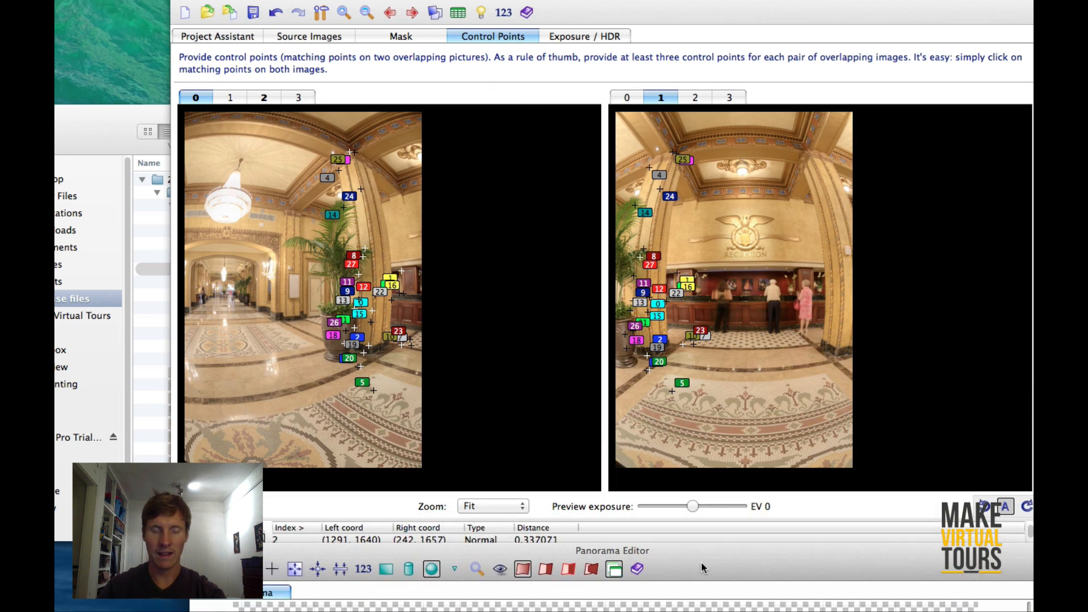
{"action": "left_click", "coordinate": [271, 98]}
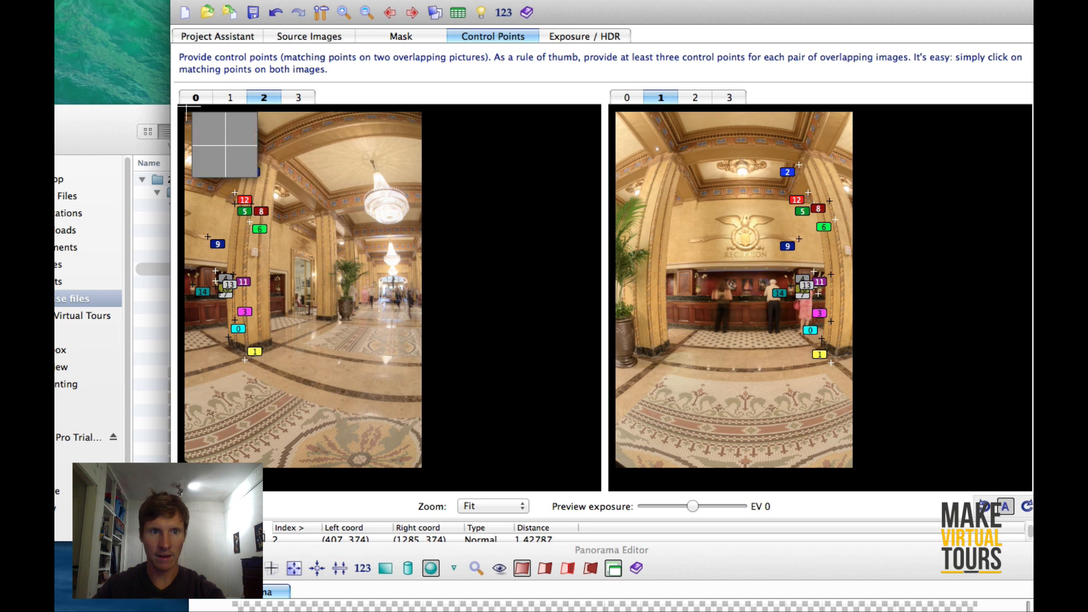
{"action": "left_click", "coordinate": [223, 98]}
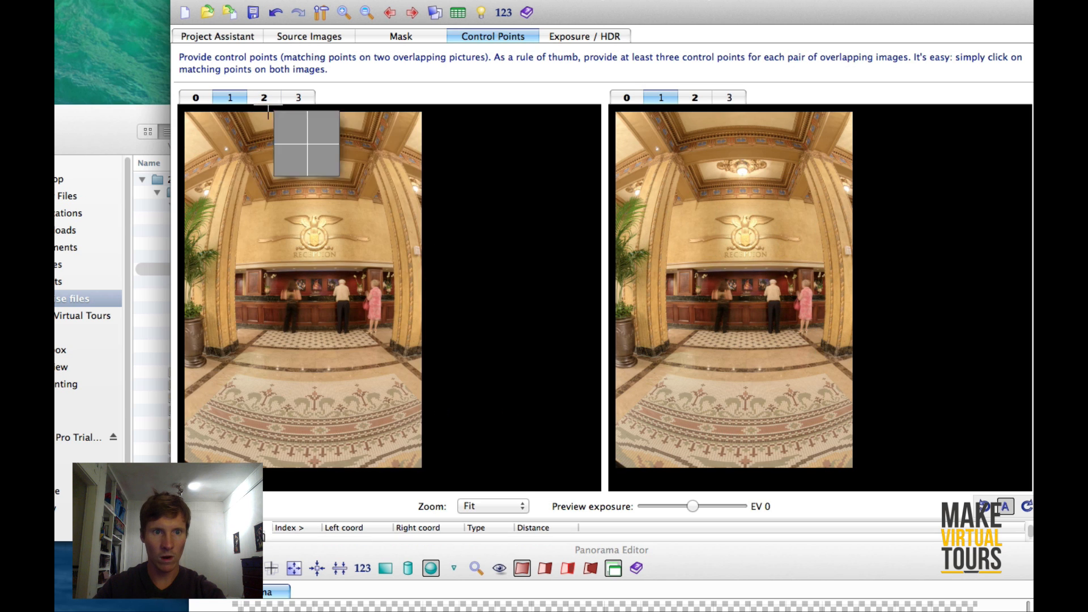
{"action": "left_click", "coordinate": [702, 99]}
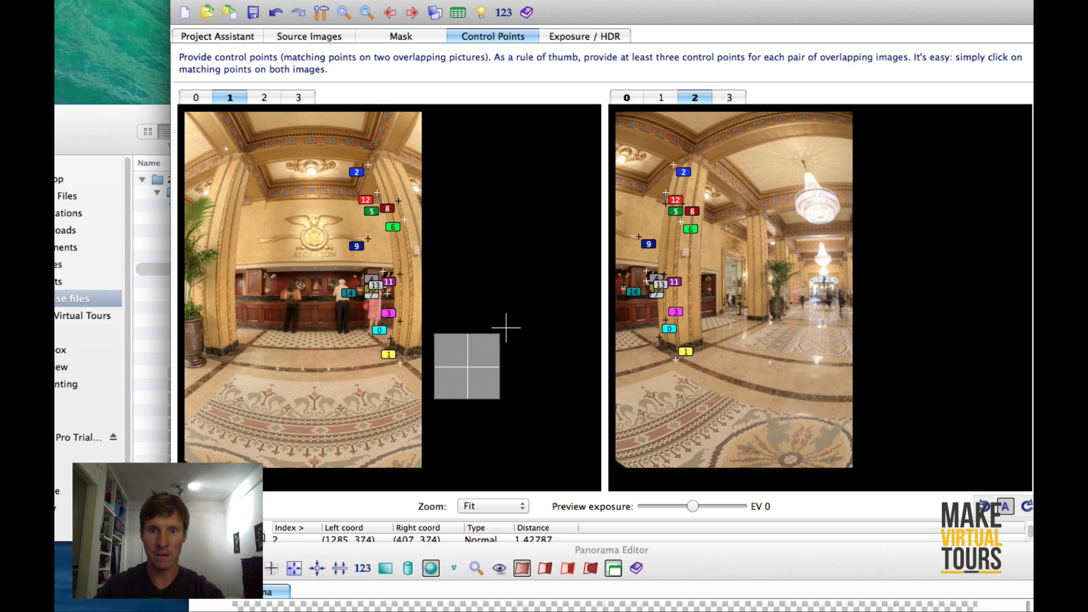
Pair image 2 with image 3 and place three matching control points: two on the ceiling beams and one atop the large chandelier.
{"action": "left_click", "coordinate": [266, 95]}
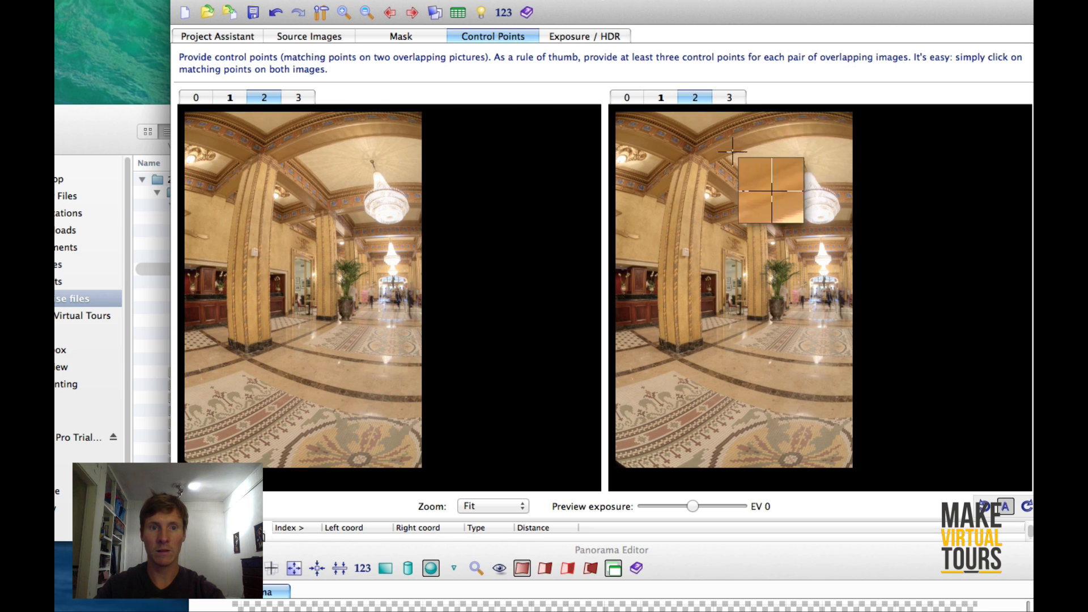
{"action": "left_click", "coordinate": [730, 98]}
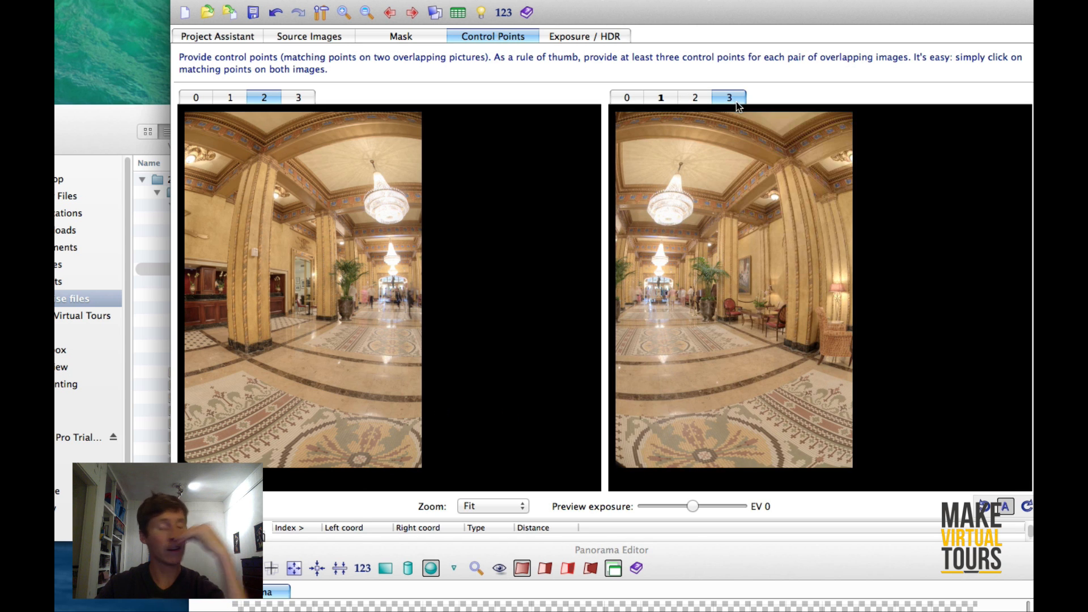
{"action": "left_click", "coordinate": [757, 167]}
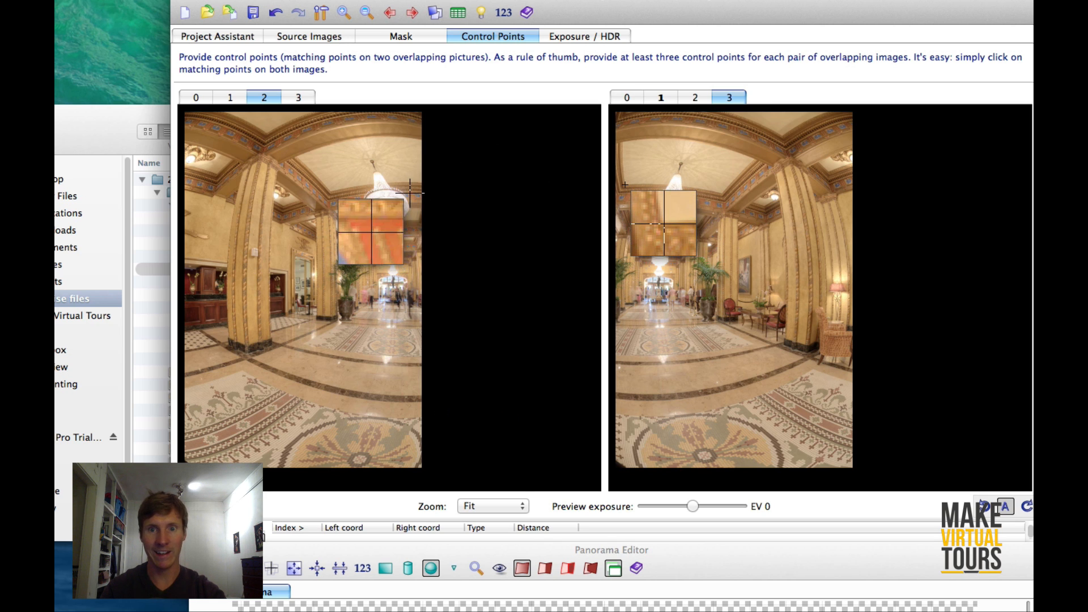
{"action": "left_click", "coordinate": [331, 190]}
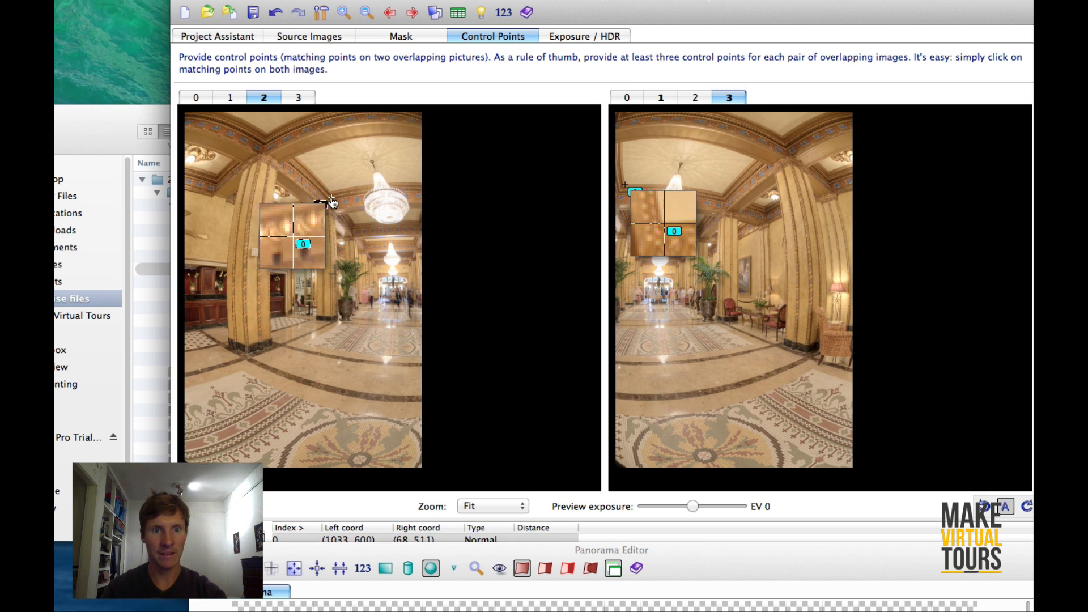
{"action": "left_click_drag", "start_coordinate": [333, 192], "coordinate": [331, 192]}
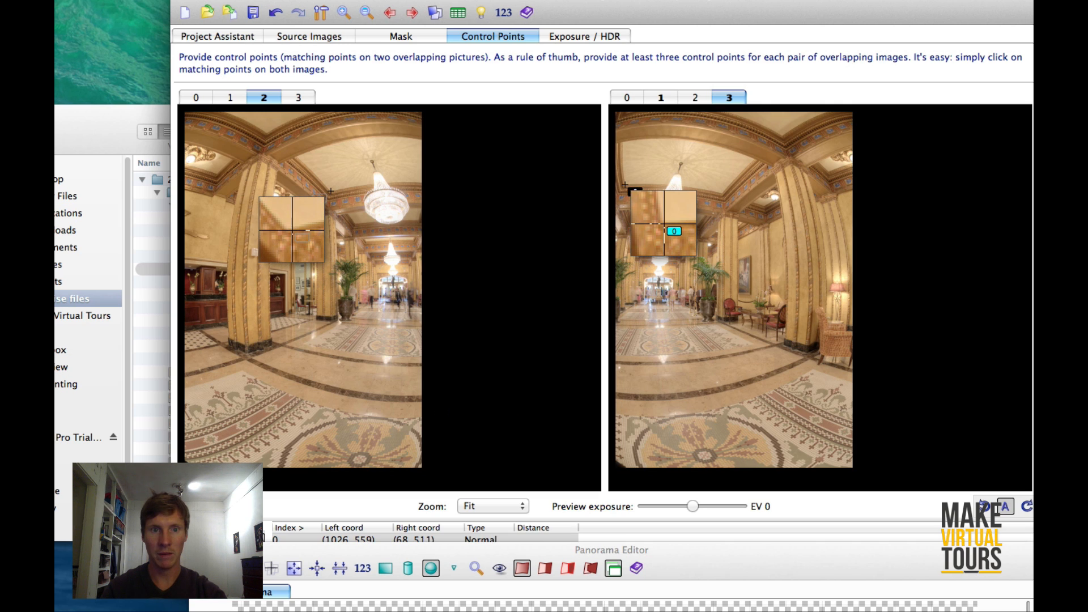
{"action": "left_click_drag", "start_coordinate": [330, 191], "coordinate": [331, 191]}
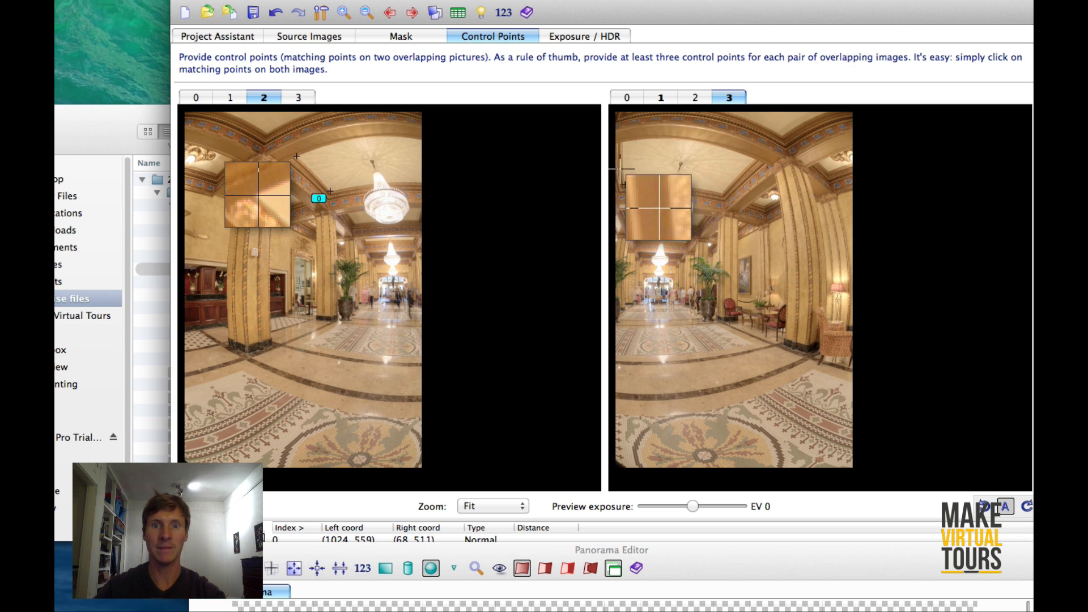
{"action": "left_click", "coordinate": [622, 143]}
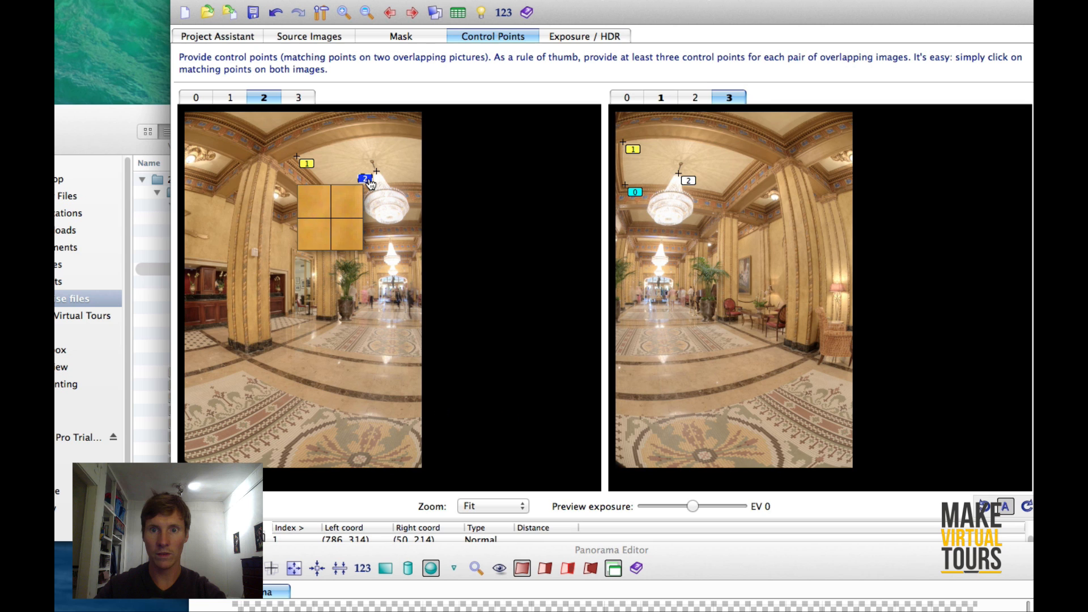
{"action": "left_click", "coordinate": [371, 180]}
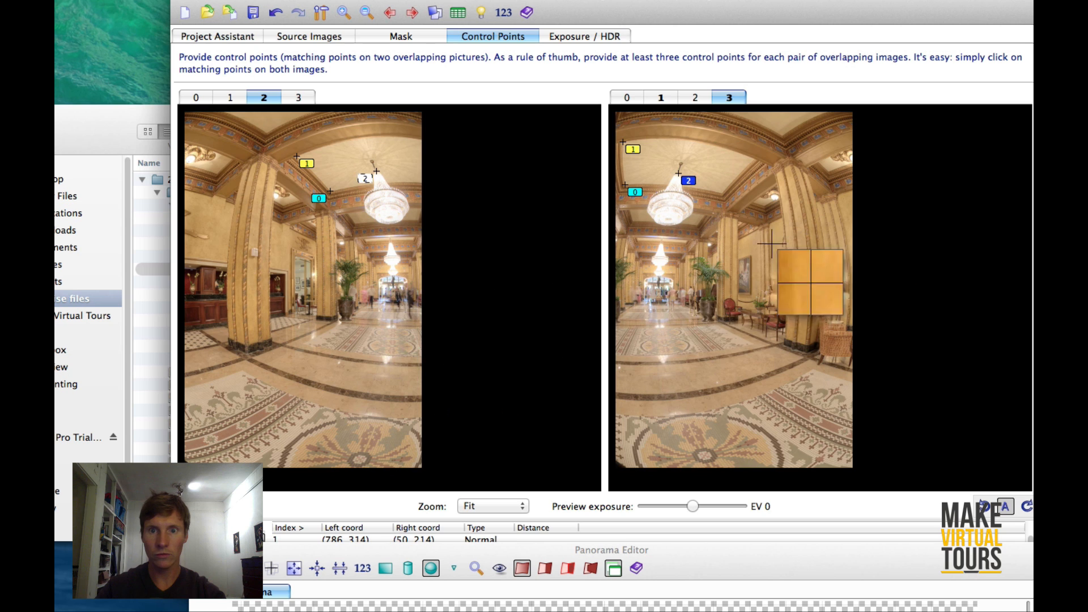
Try to align the four images with the three new control points, check the panorama preview and undo the alignment.
{"action": "left_click", "coordinate": [219, 36]}
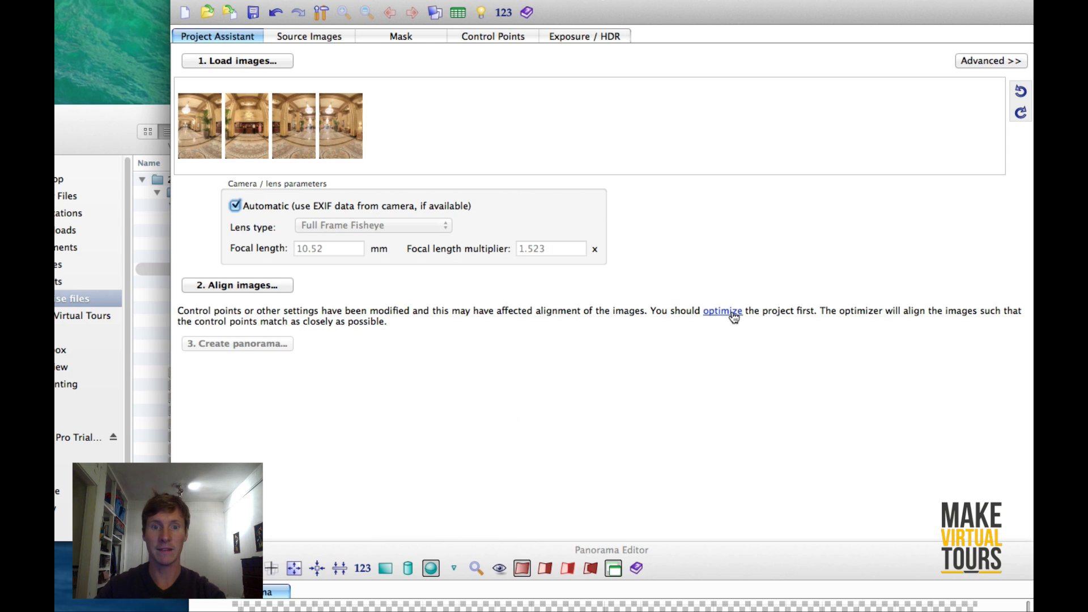
{"action": "left_click", "coordinate": [281, 288]}
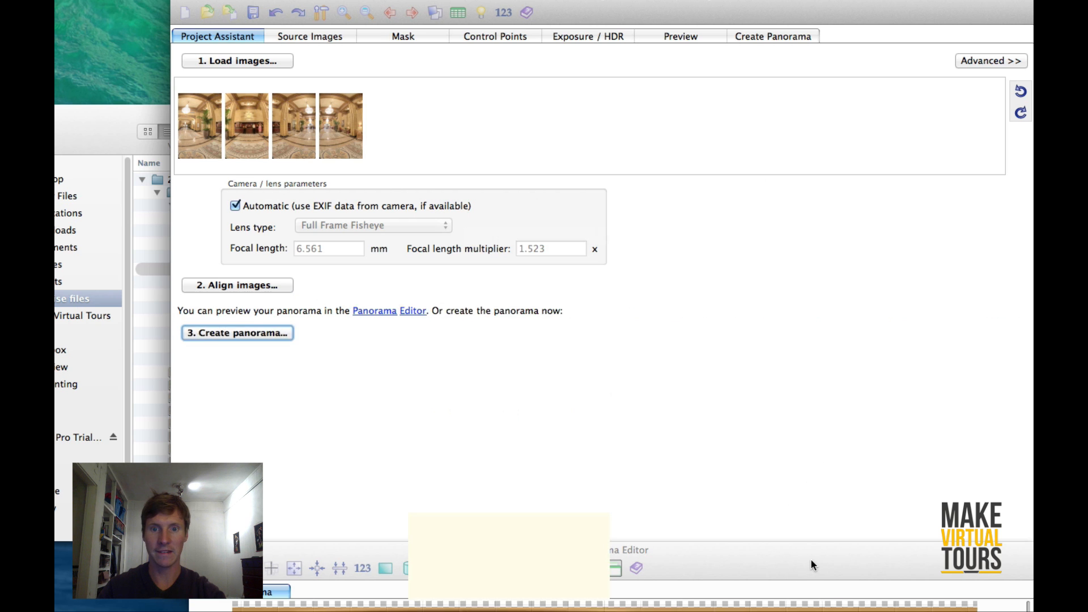
{"action": "left_click_drag", "start_coordinate": [820, 553], "coordinate": [858, 476]}
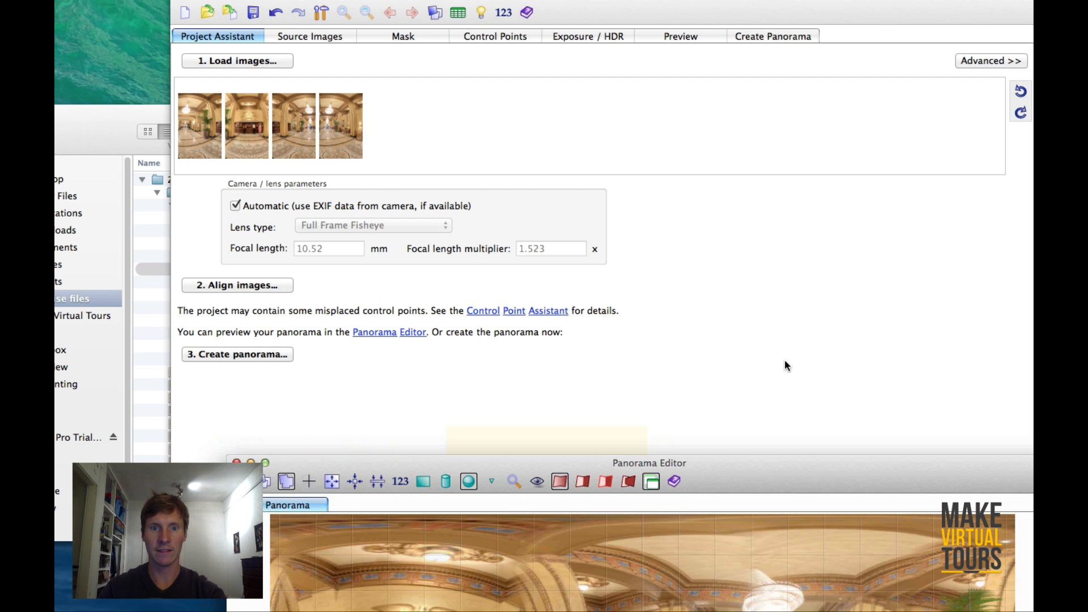
{"action": "key", "text": "super+z"}
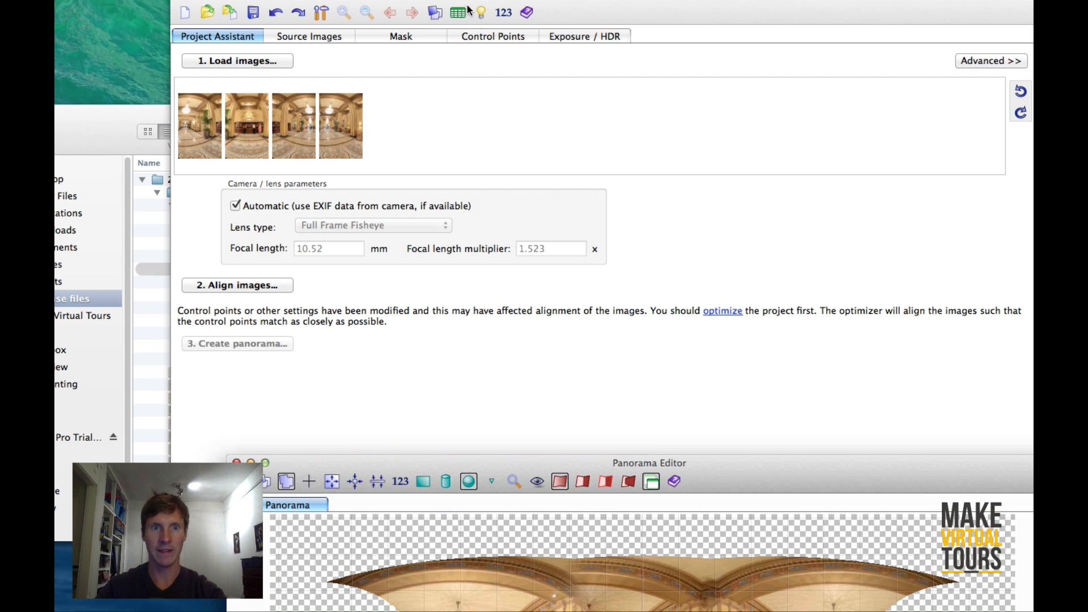
Add three more control points between images 2 and 3, on the ceiling near the small chandelier, atop the column and at the far entrance.
{"action": "left_click", "coordinate": [471, 37]}
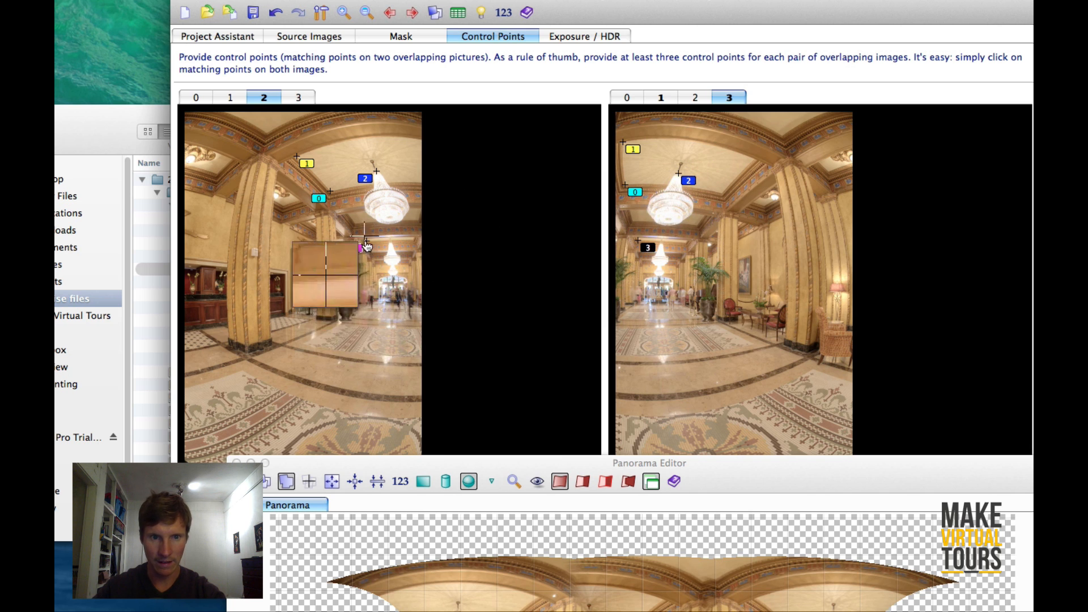
{"action": "left_click", "coordinate": [359, 254]}
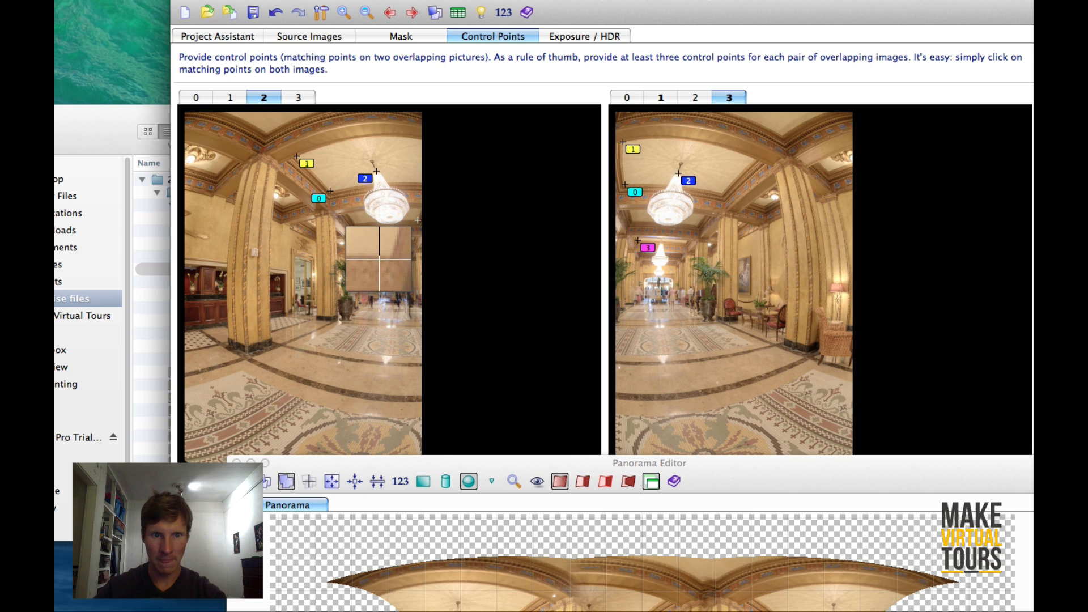
{"action": "left_click", "coordinate": [418, 220]}
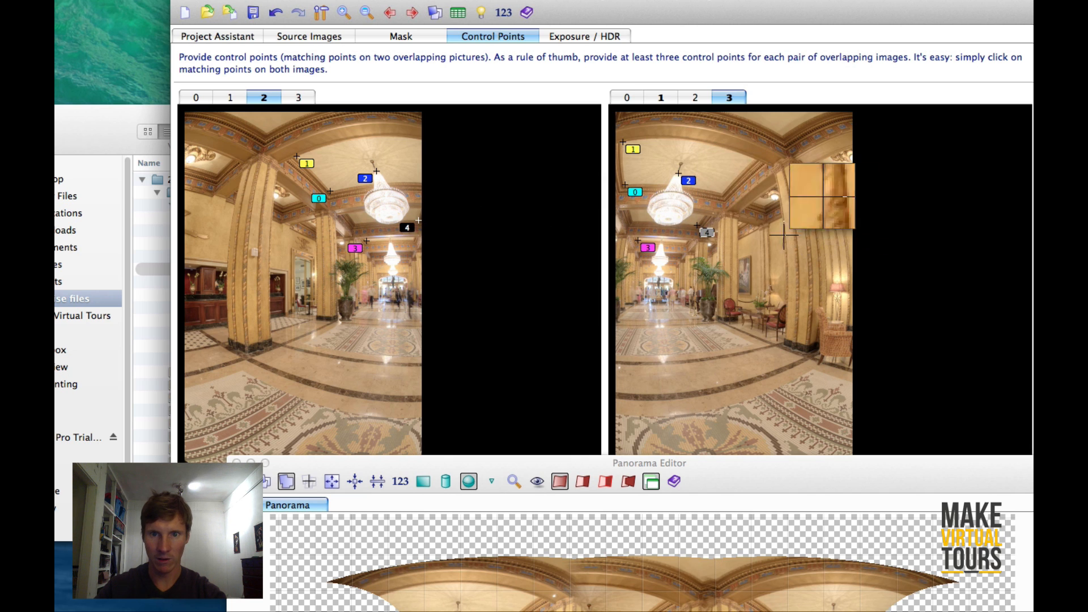
{"action": "left_click", "coordinate": [698, 226]}
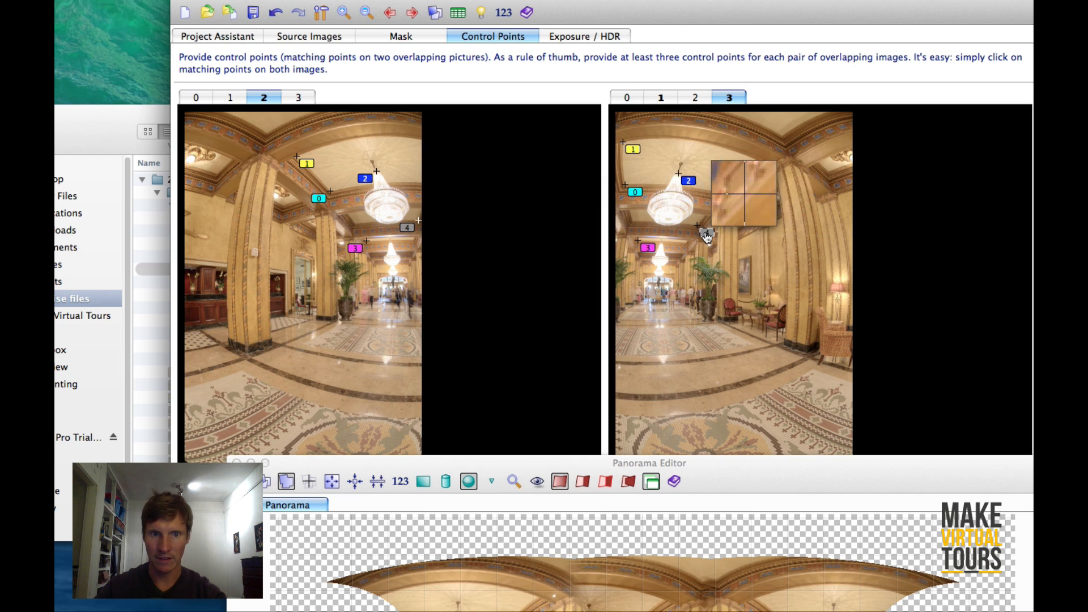
{"action": "left_click", "coordinate": [705, 234]}
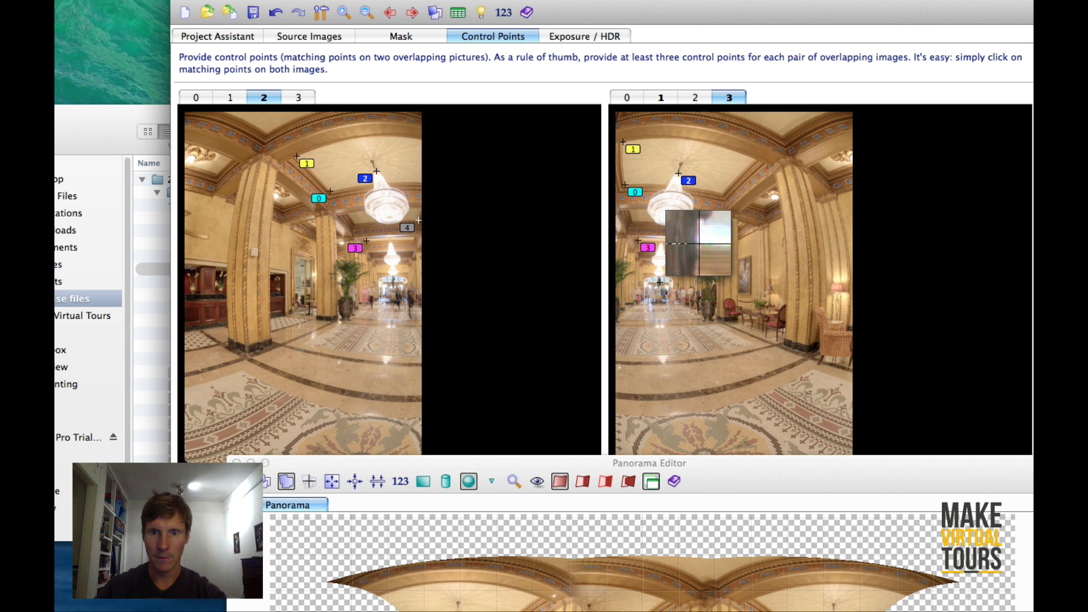
{"action": "left_click", "coordinate": [394, 281]}
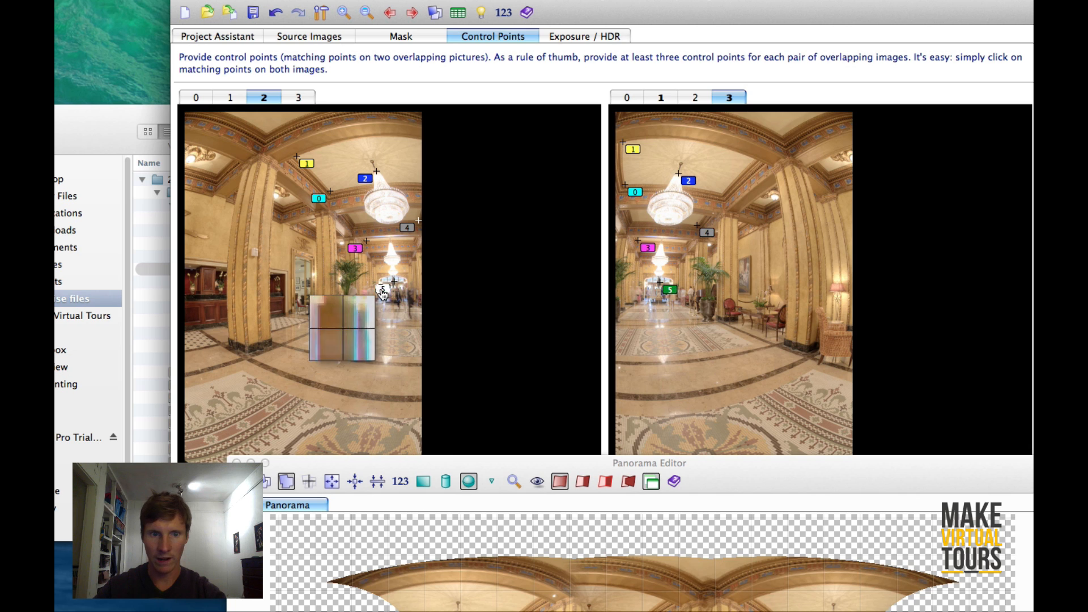
{"action": "mouse_move", "coordinate": [395, 285]}
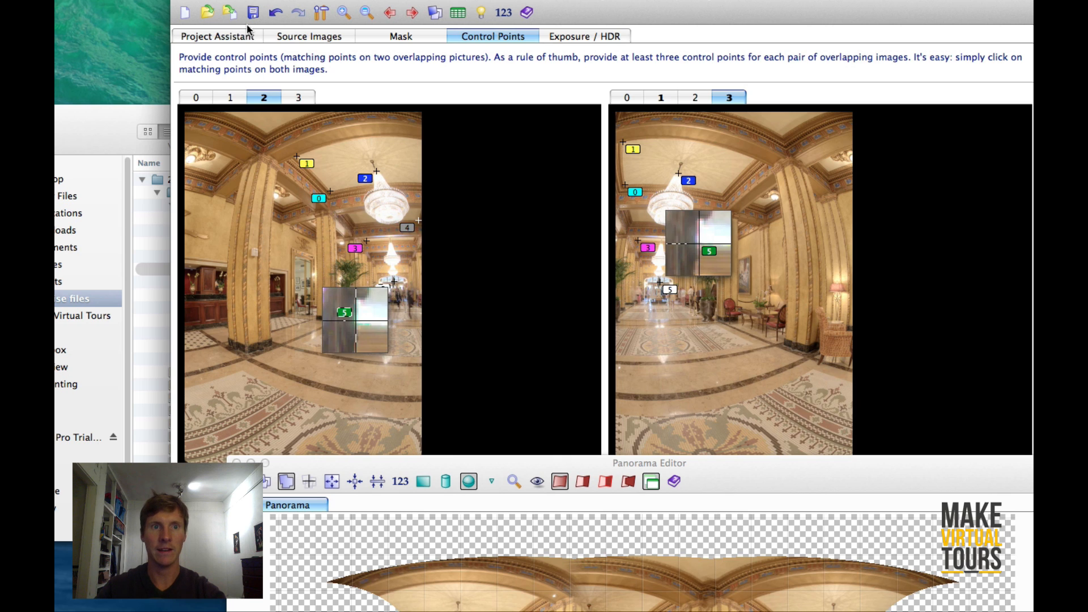
Optimize the project, accept the optimizer's changes and inspect the four-image stitch in the Panorama Editor.
{"action": "left_click", "coordinate": [234, 36]}
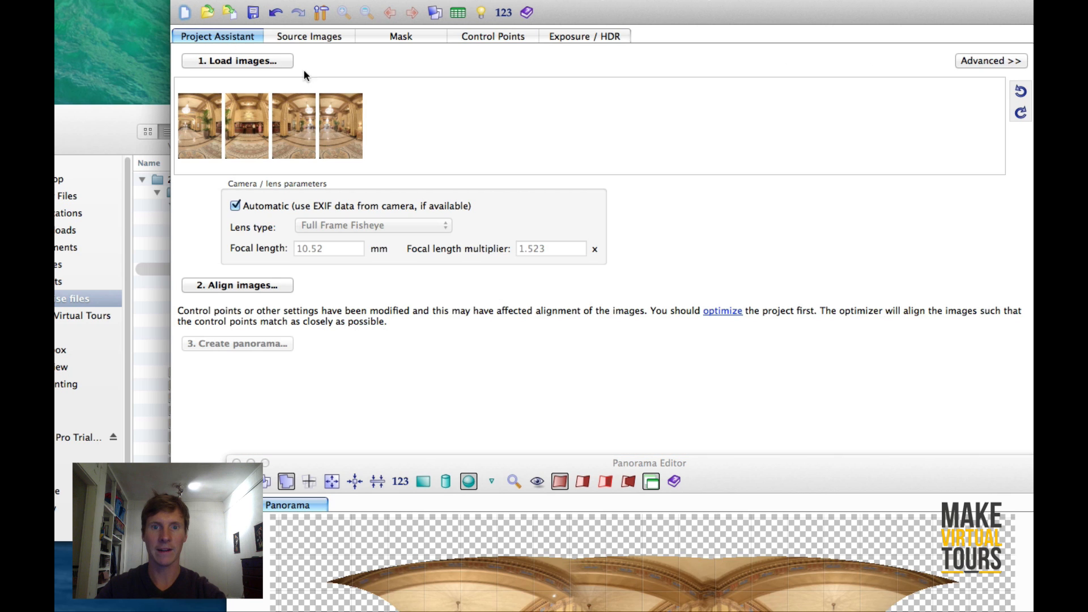
{"action": "left_click", "coordinate": [726, 313]}
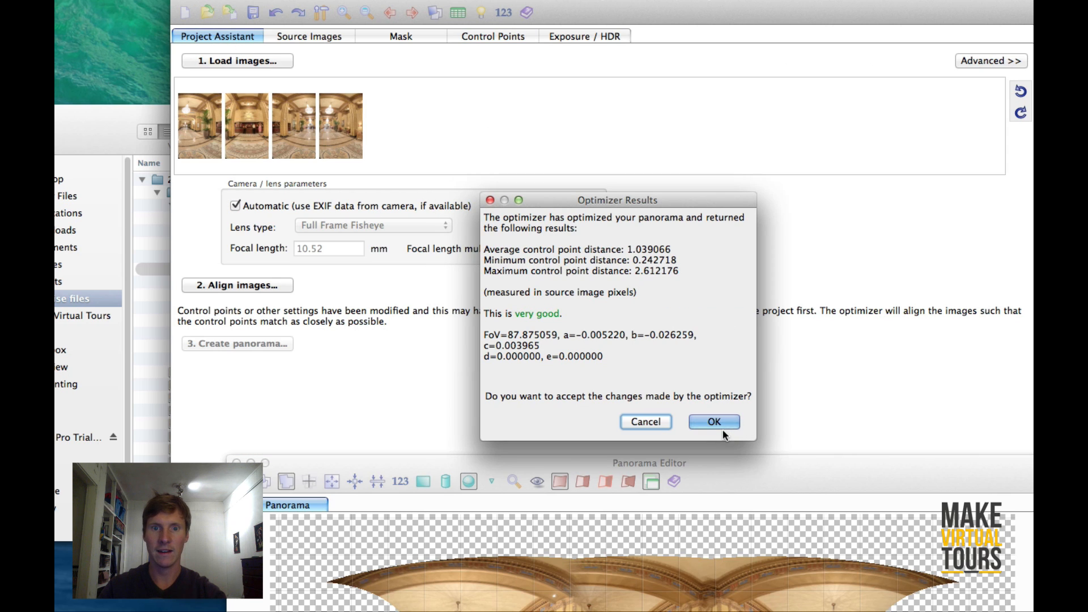
{"action": "left_click", "coordinate": [716, 422]}
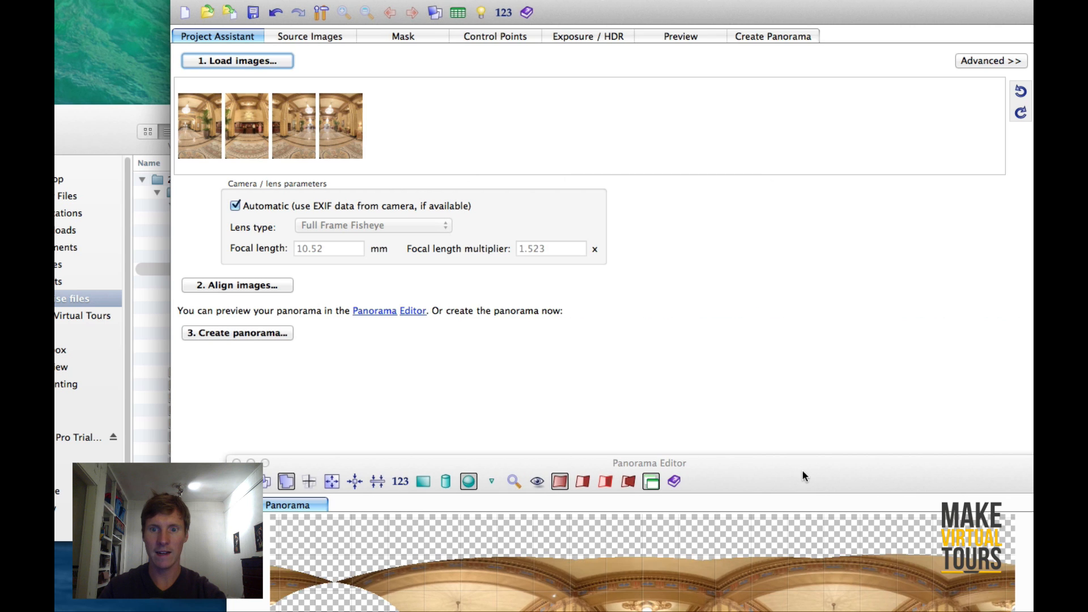
{"action": "left_click_drag", "start_coordinate": [801, 470], "coordinate": [678, 42]}
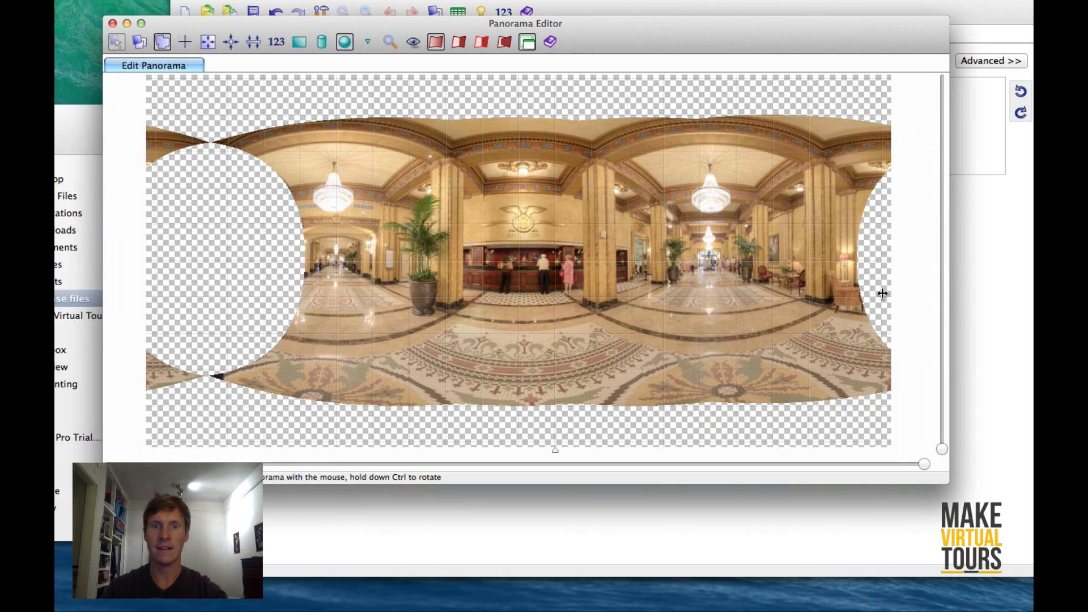
{"action": "left_click_drag", "start_coordinate": [687, 47], "coordinate": [990, 372]}
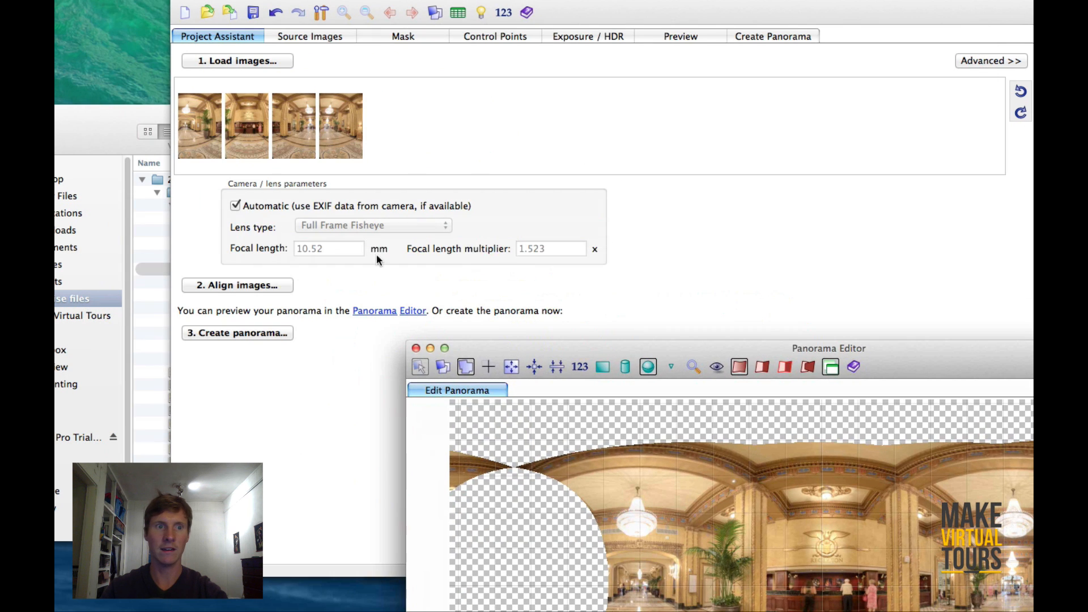
Add Roosevelt-5.tif from the PROCESSED folder to the project's source images.
{"action": "left_click", "coordinate": [106, 143]}
{"action": "left_click", "coordinate": [251, 284]}
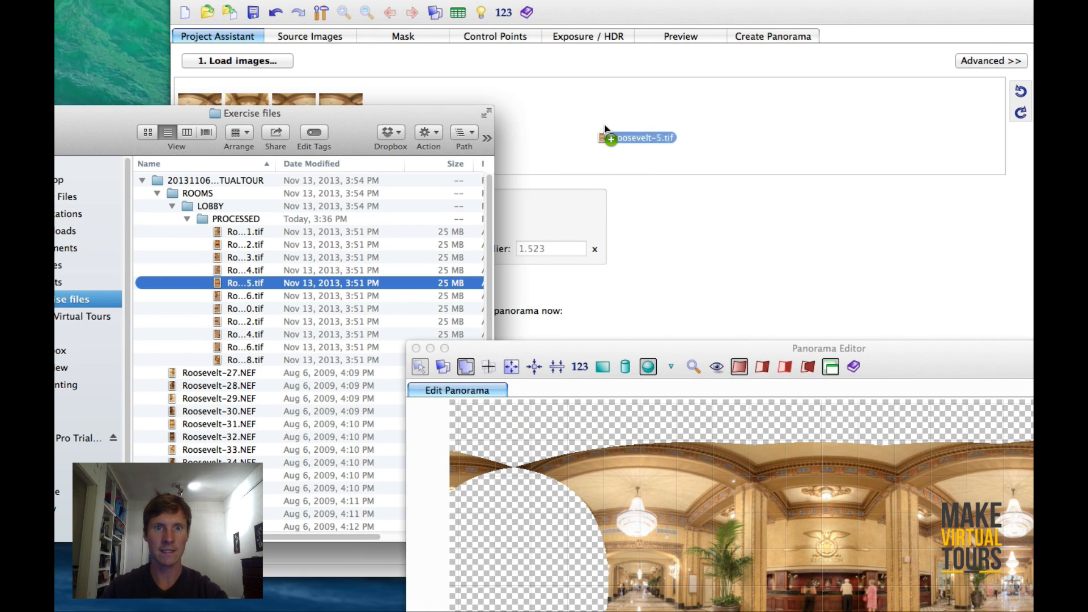
{"action": "left_click_drag", "start_coordinate": [582, 123], "coordinate": [584, 123]}
{"action": "left_click", "coordinate": [835, 241]}
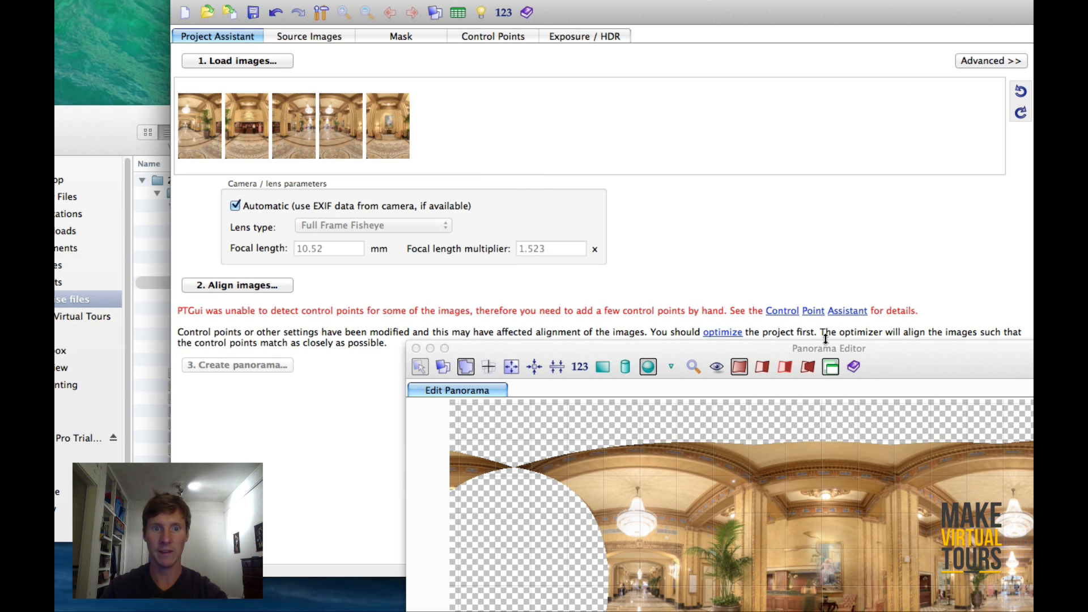
Add four control points between images 3 and 4, on the ceiling beams, the cornice behind the column and the floor by the column base.
{"action": "left_click_drag", "start_coordinate": [920, 351], "coordinate": [803, 380]}
{"action": "left_click", "coordinate": [800, 312]}
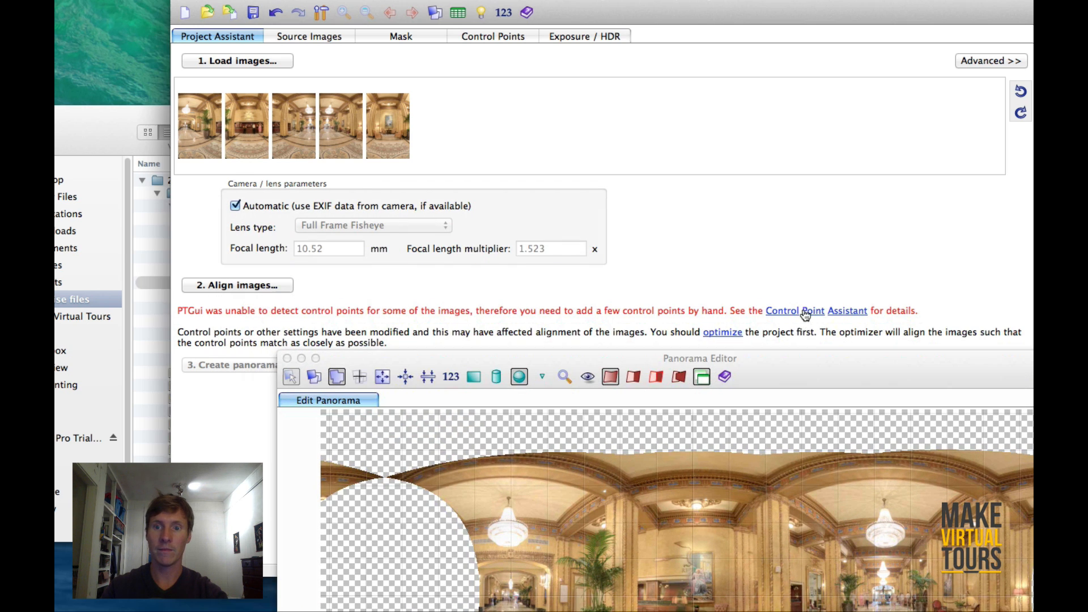
{"action": "left_click", "coordinate": [372, 161]}
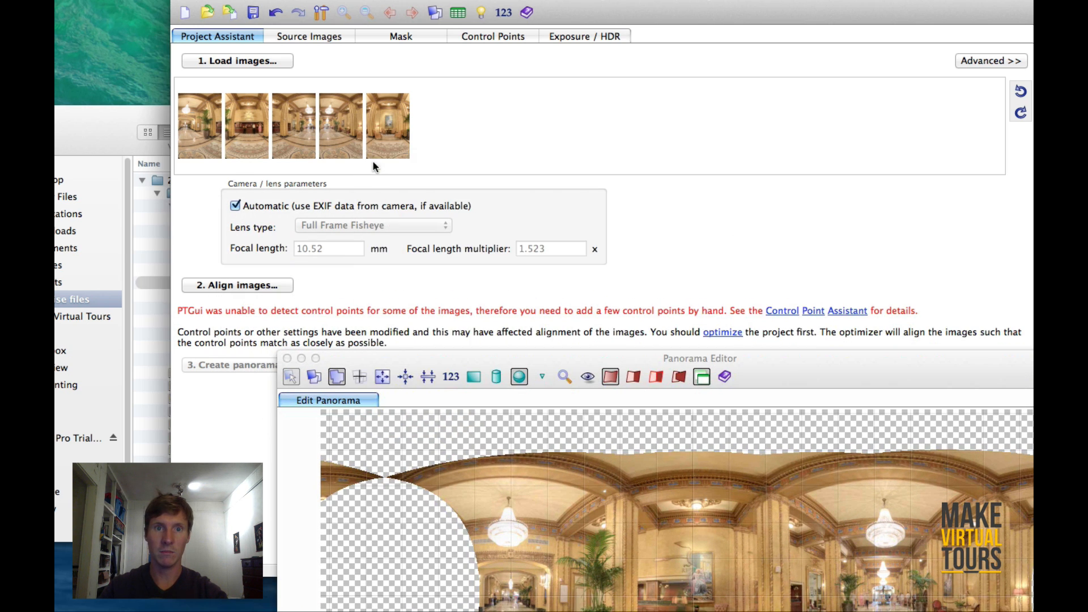
{"action": "left_click", "coordinate": [483, 38]}
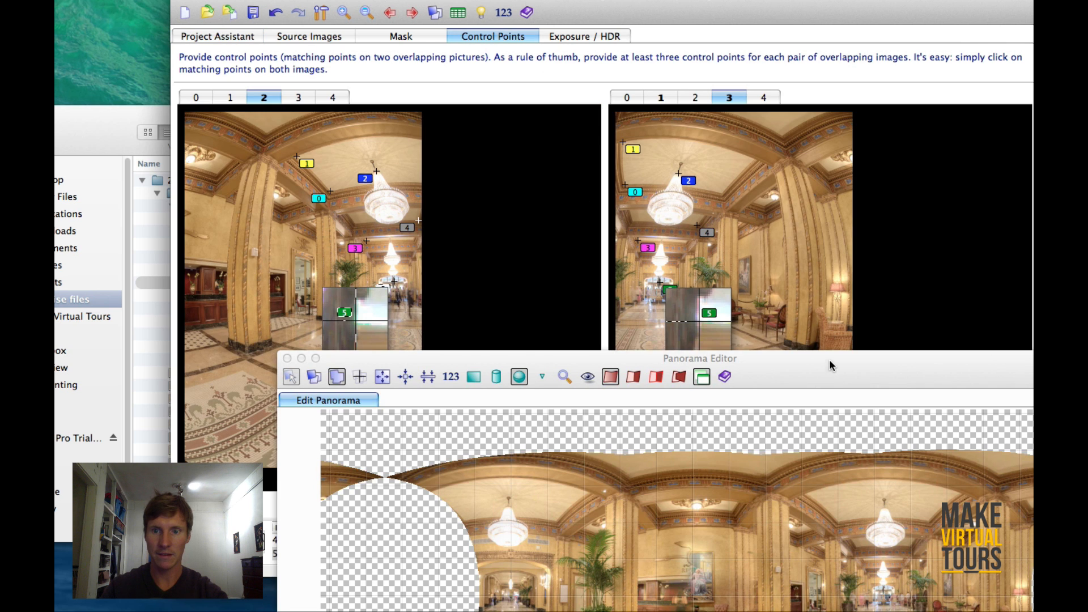
{"action": "left_click_drag", "start_coordinate": [828, 360], "coordinate": [822, 525]}
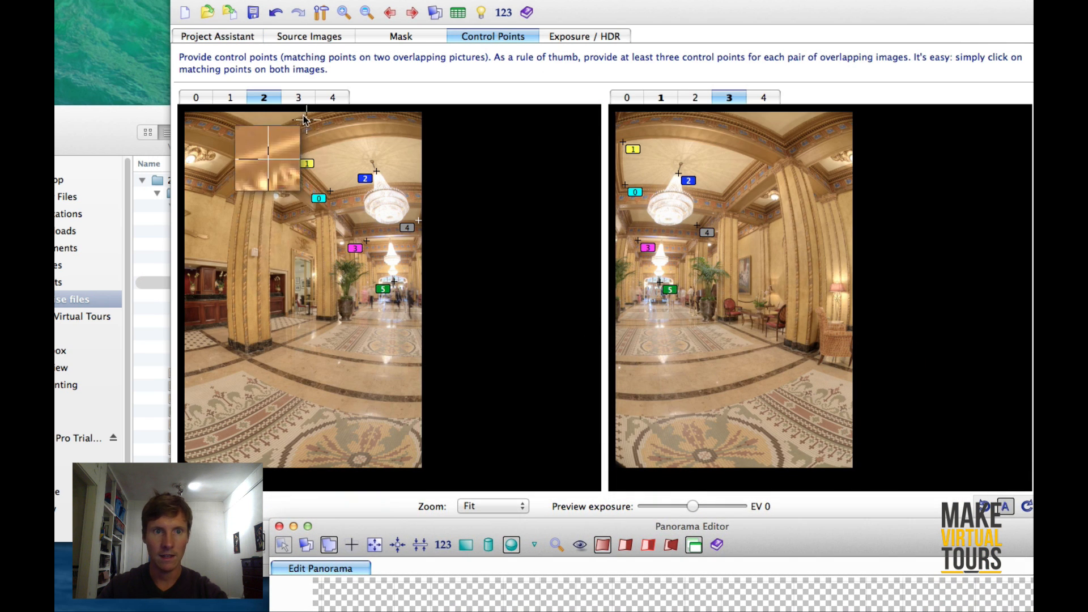
{"action": "left_click", "coordinate": [300, 98]}
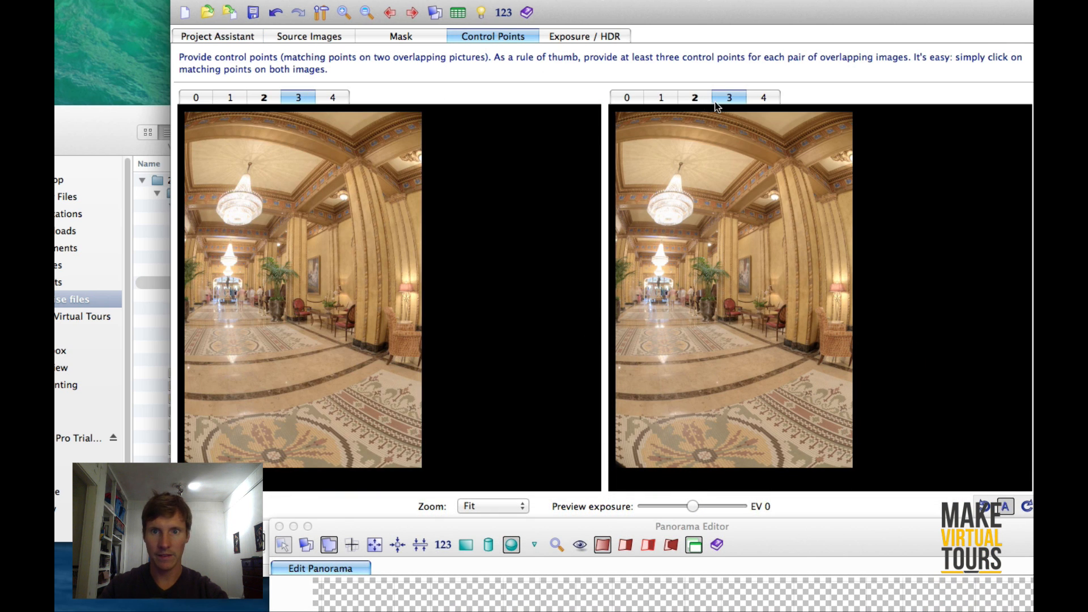
{"action": "left_click", "coordinate": [766, 97]}
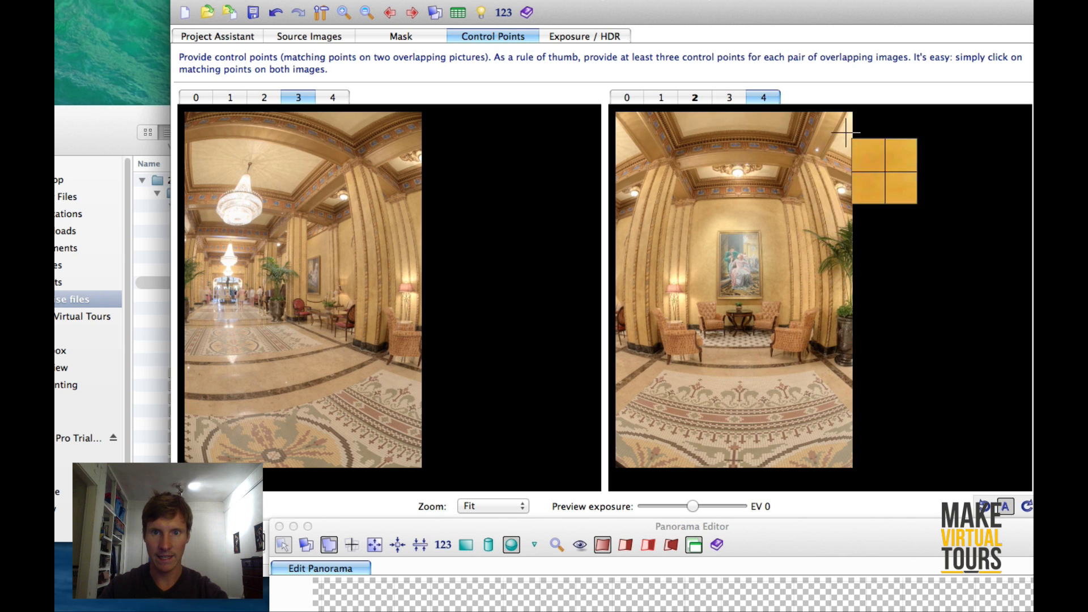
{"action": "left_click", "coordinate": [641, 153]}
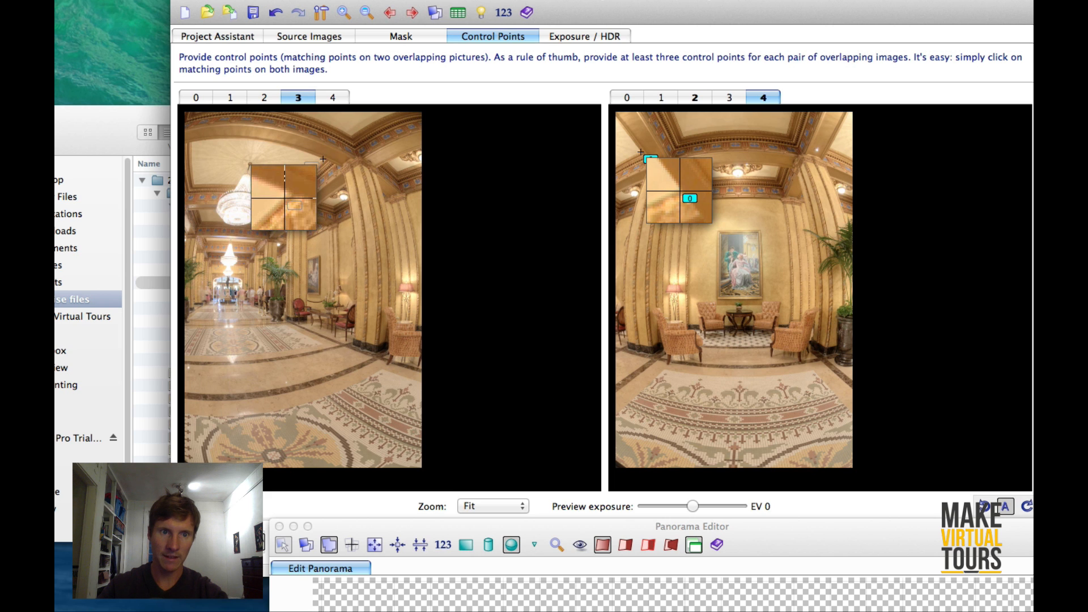
{"action": "left_click", "coordinate": [323, 159]}
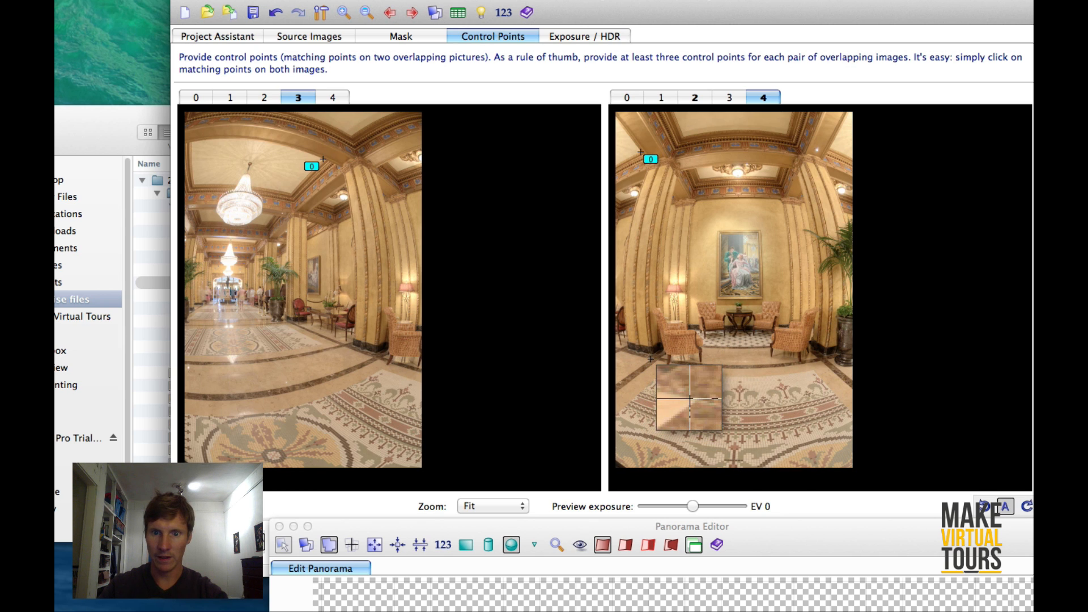
{"action": "left_click", "coordinate": [651, 359]}
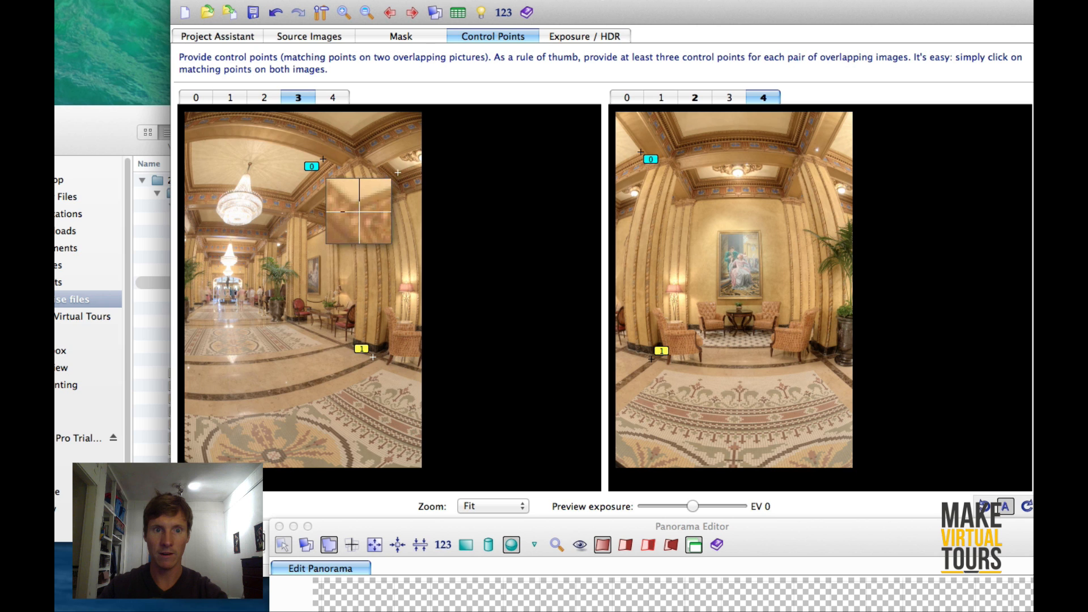
{"action": "left_click", "coordinate": [700, 179]}
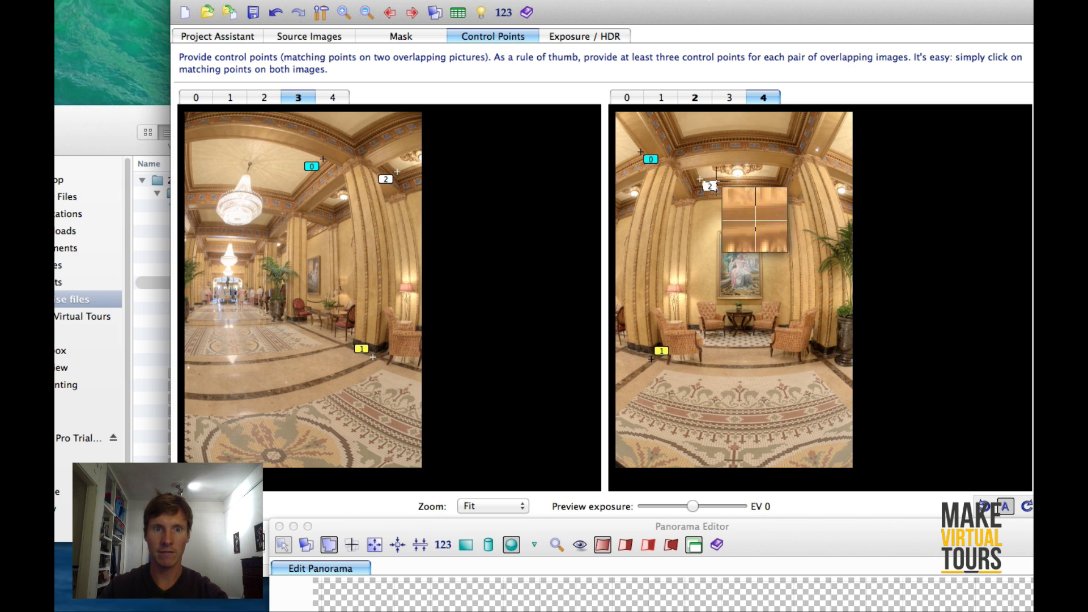
{"action": "left_click", "coordinate": [684, 137]}
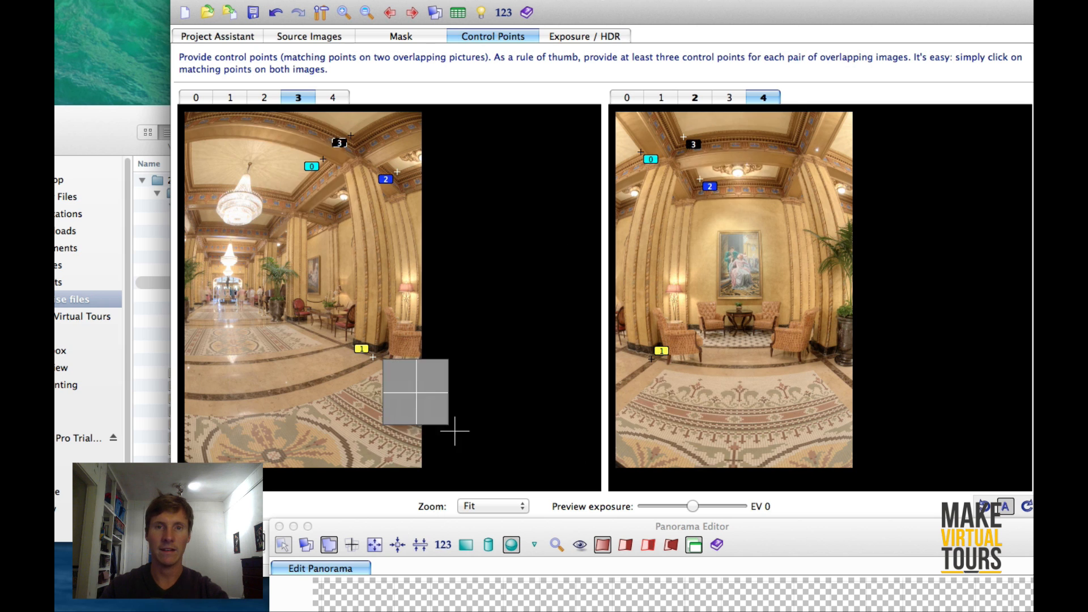
Try to optimize the project with the four new control points and reject the optimizer's changes.
{"action": "left_click", "coordinate": [238, 37]}
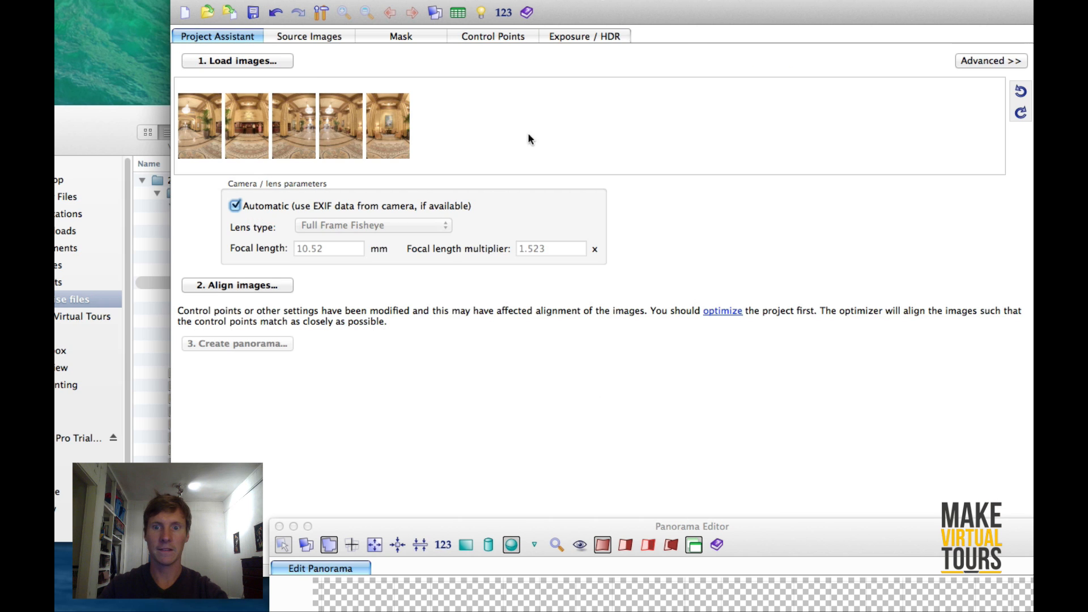
{"action": "left_click", "coordinate": [703, 310]}
{"action": "left_click", "coordinate": [757, 339]}
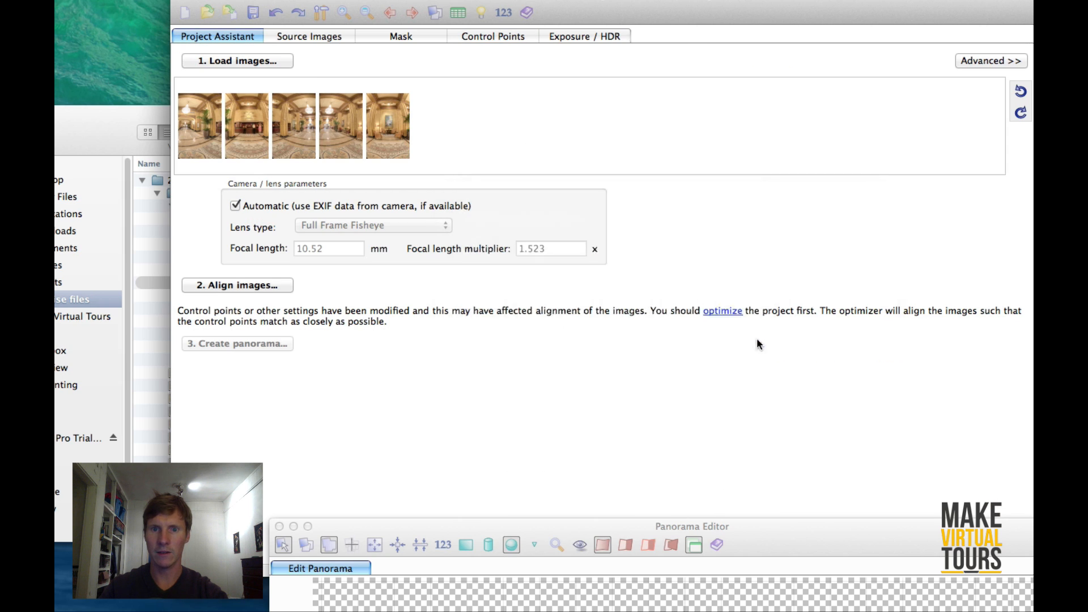
{"action": "left_click", "coordinate": [646, 412]}
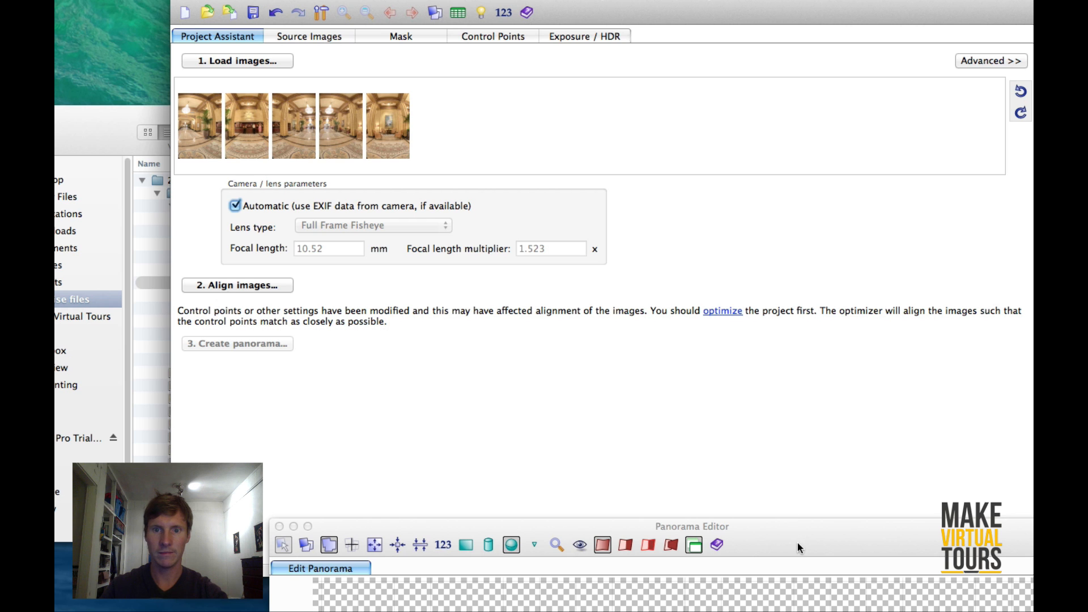
Try to align the five images automatically and check the stitch in the Panorama Editor.
{"action": "left_click_drag", "start_coordinate": [798, 548], "coordinate": [817, 469]}
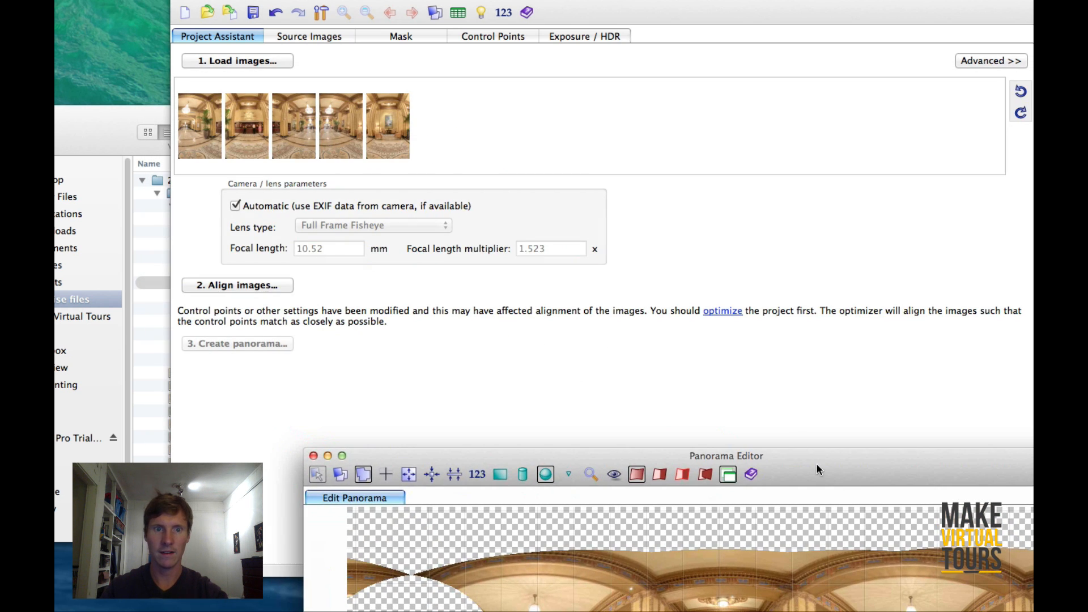
{"action": "left_click", "coordinate": [287, 285]}
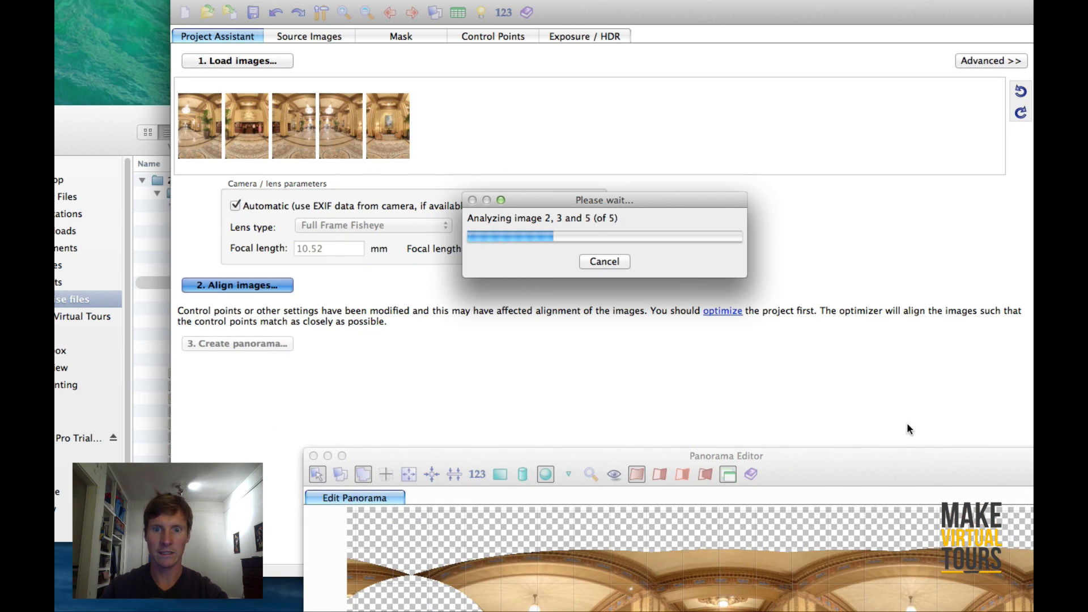
{"action": "left_click_drag", "start_coordinate": [888, 469], "coordinate": [833, 111]}
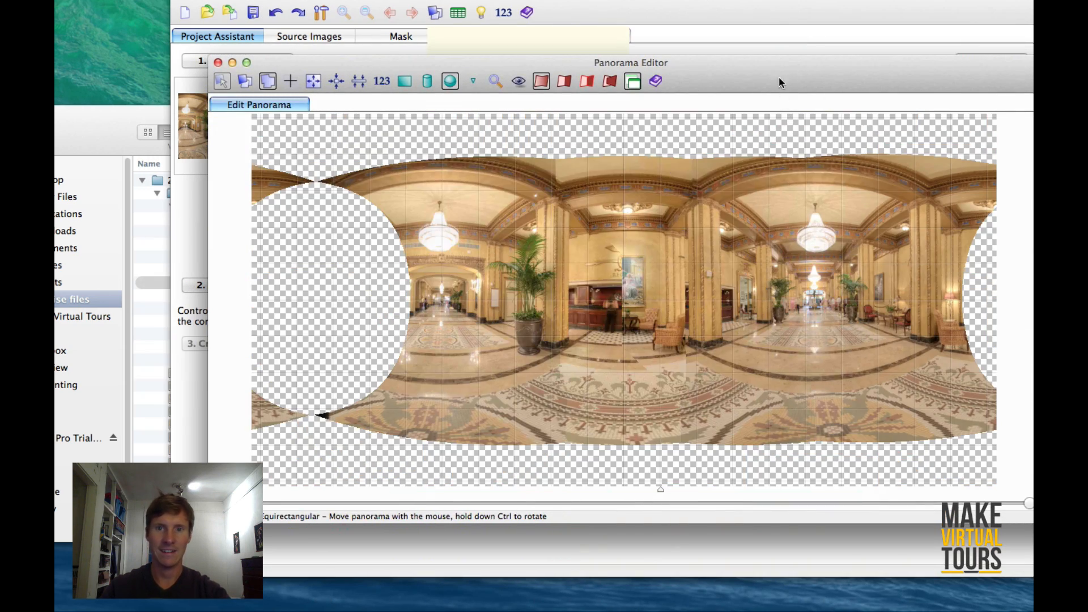
{"action": "left_click_drag", "start_coordinate": [779, 77], "coordinate": [862, 468]}
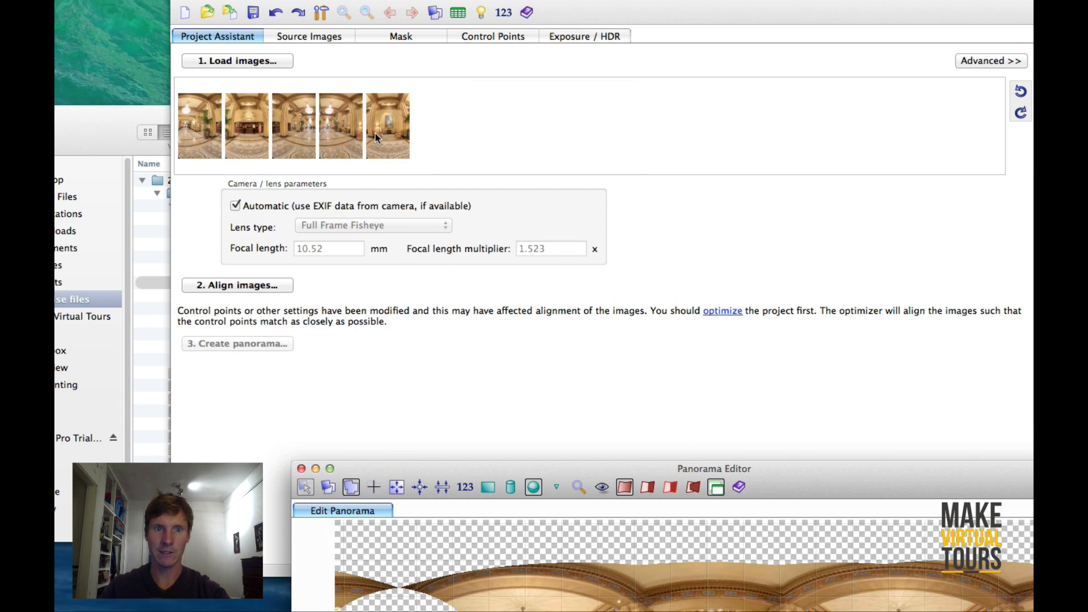
Add two more control points between images 3 and 4, near the red chairs by the column and on the cornice beside the ceiling light.
{"action": "left_click", "coordinate": [482, 36]}
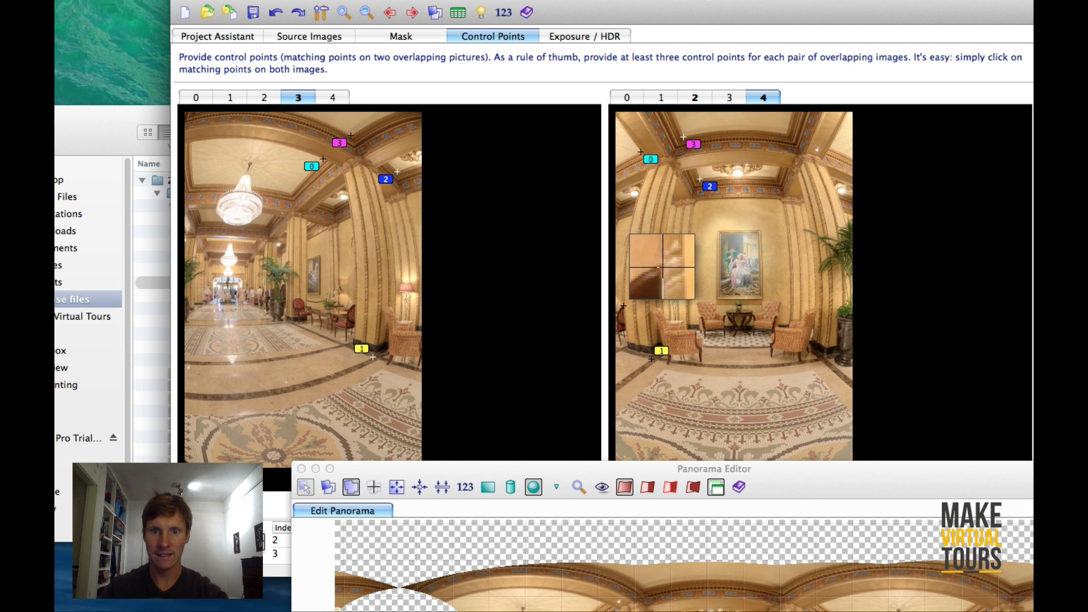
{"action": "left_click", "coordinate": [334, 303]}
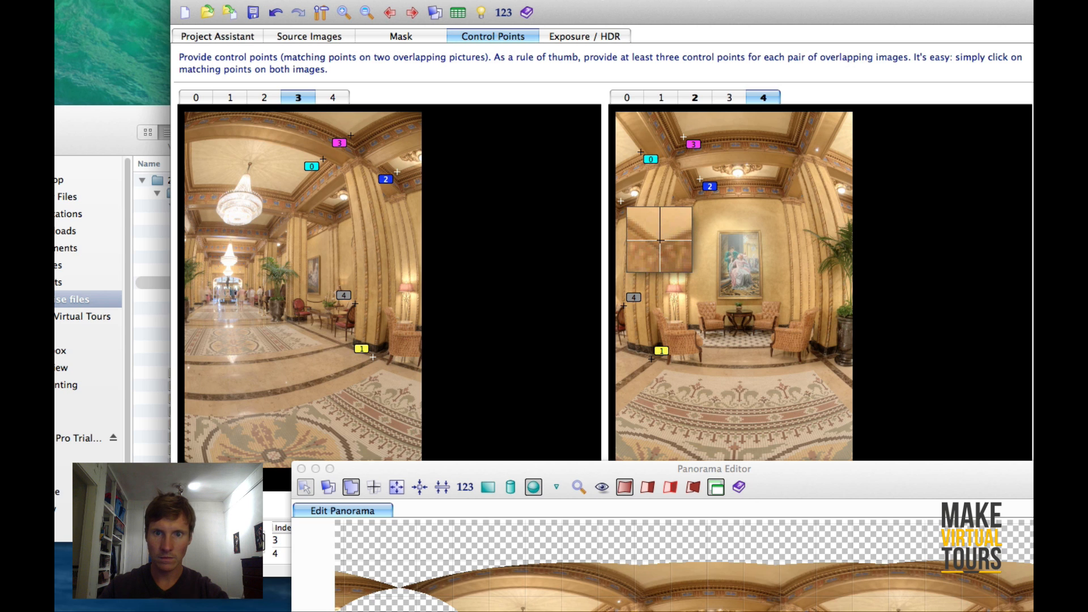
{"action": "left_click", "coordinate": [333, 206]}
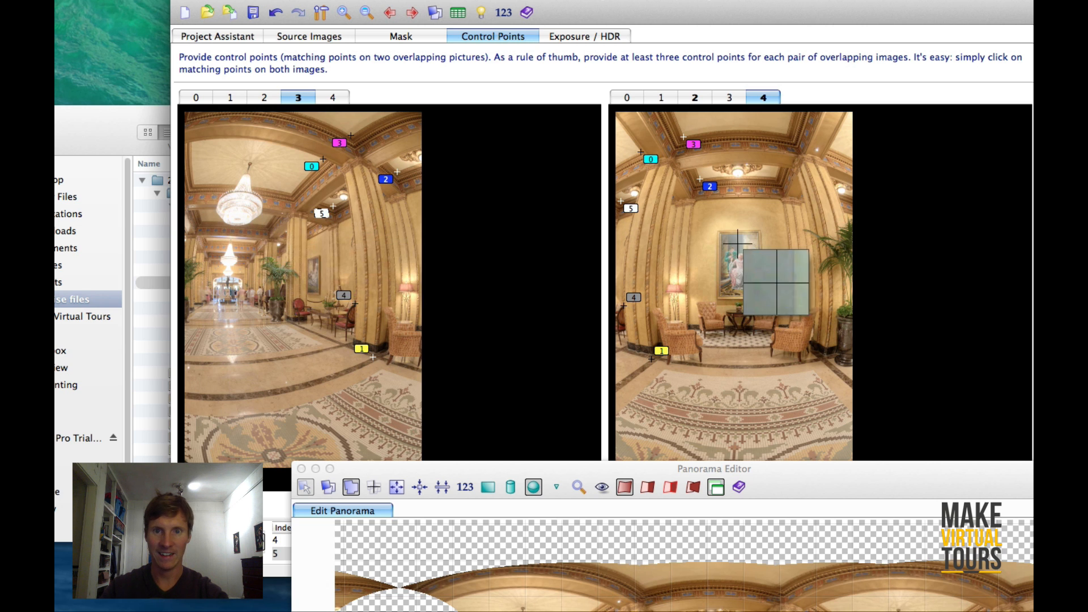
Optimize the project, accept the optimizer's changes and inspect the five-image stitch in the Panorama Editor.
{"action": "left_click_drag", "start_coordinate": [833, 493], "coordinate": [841, 468]}
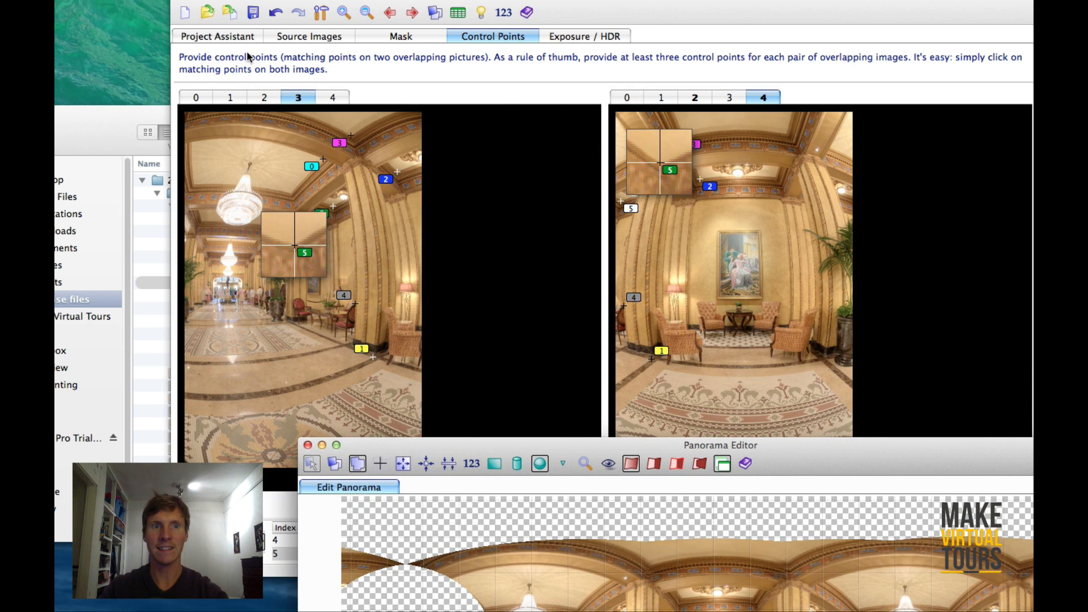
{"action": "left_click", "coordinate": [244, 35]}
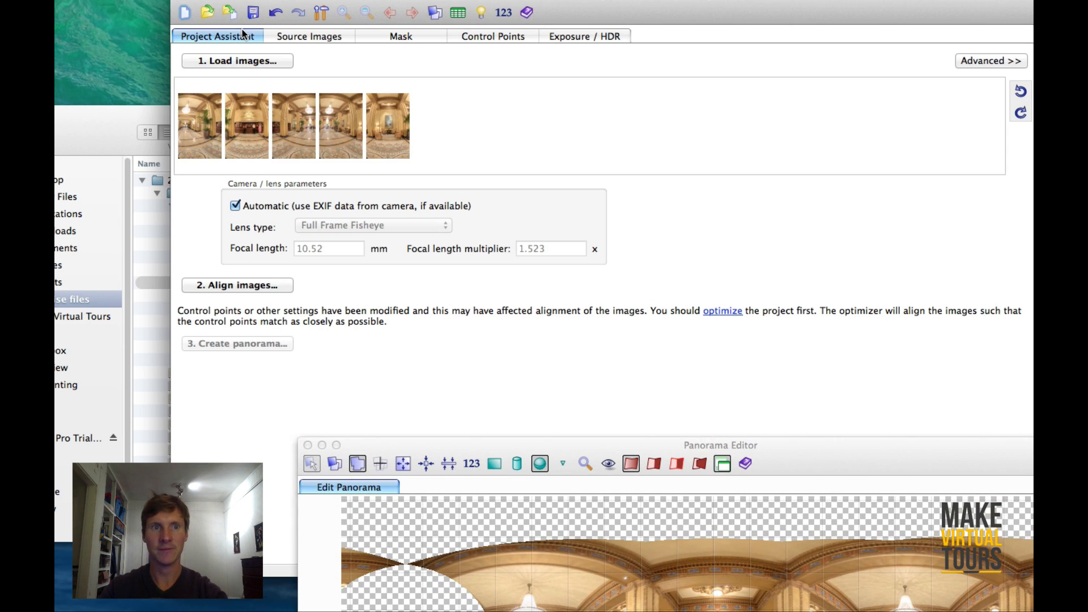
{"action": "left_click", "coordinate": [723, 311]}
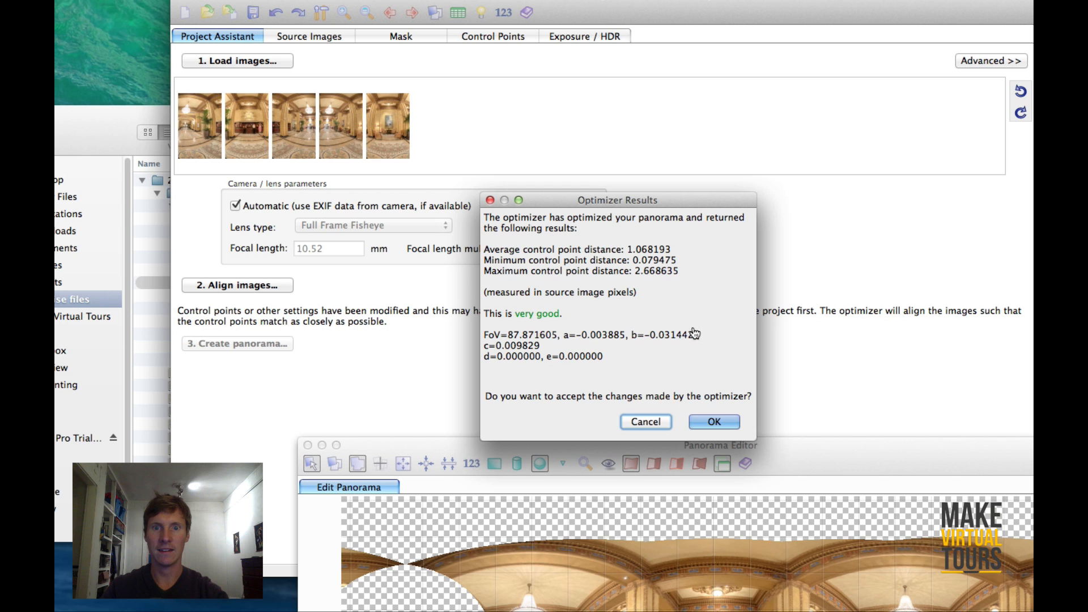
{"action": "left_click", "coordinate": [715, 422]}
{"action": "double_click", "coordinate": [839, 446]}
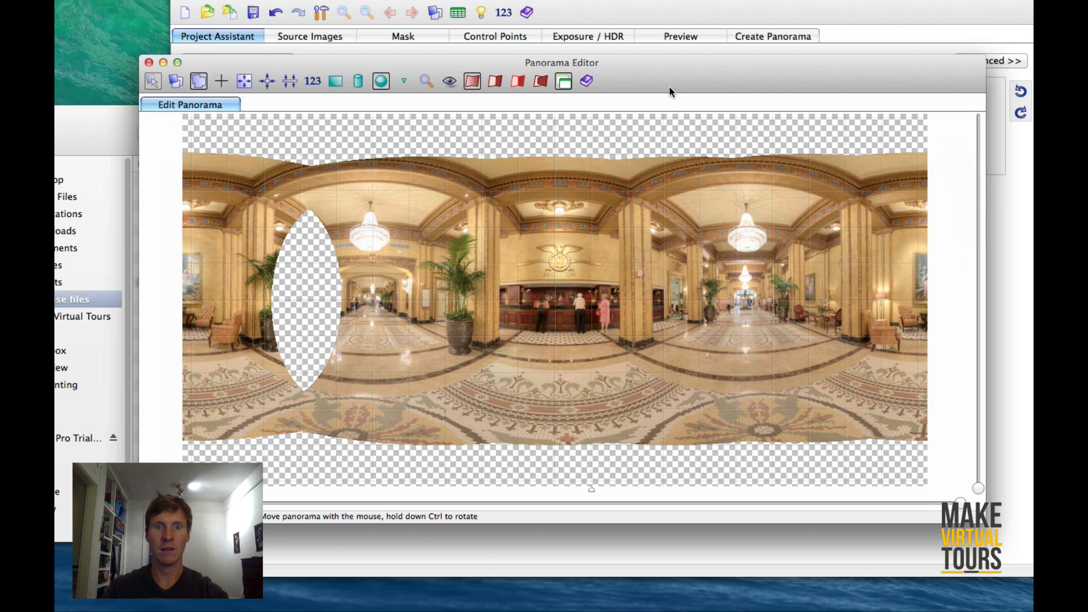
Switch to Finder and select Roosevelt-6.tif in the PROCESSED folder as the next source image.
{"action": "left_click_drag", "start_coordinate": [663, 75], "coordinate": [817, 431]}
{"action": "left_click", "coordinate": [107, 121]}
{"action": "left_click_drag", "start_coordinate": [108, 122], "coordinate": [109, 123]}
{"action": "left_click", "coordinate": [217, 301]}
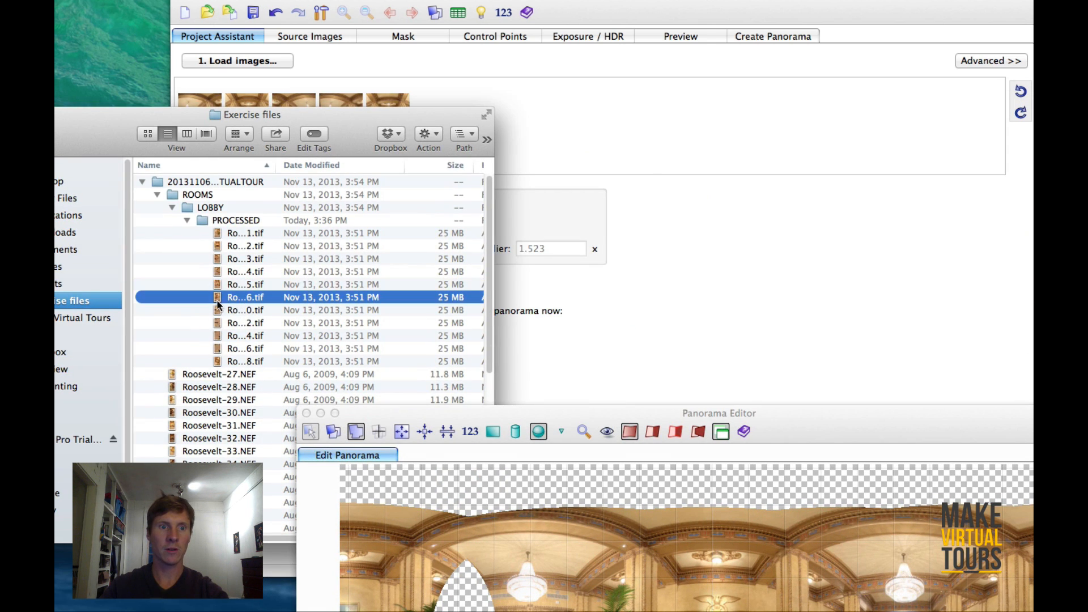
Add the sixth processed lobby TIFF to the panorama project.
{"action": "left_click_drag", "start_coordinate": [672, 134], "coordinate": [675, 136]}
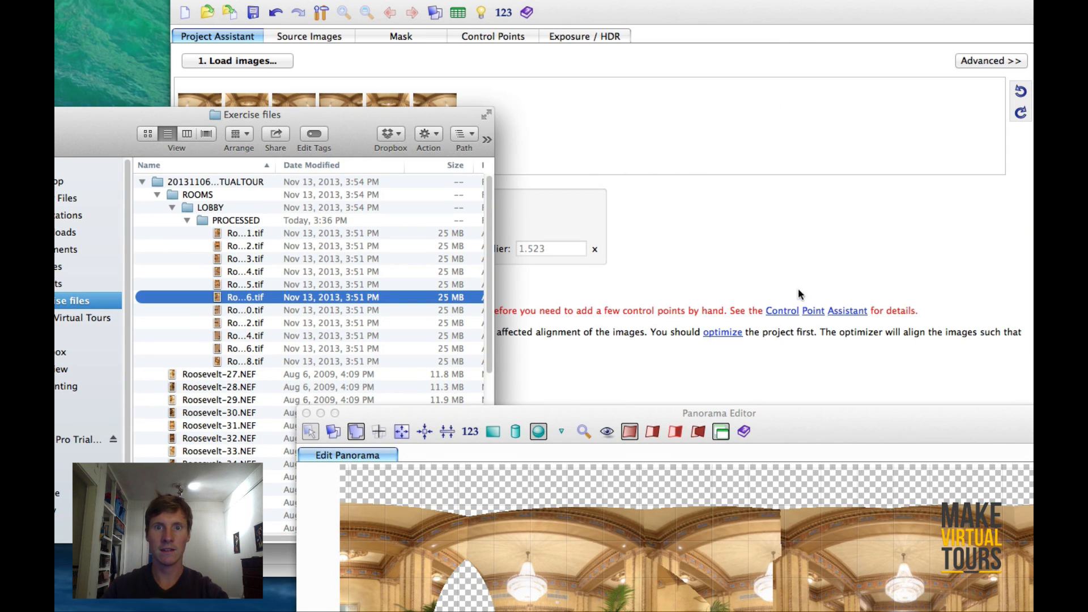
{"action": "left_click", "coordinate": [818, 362]}
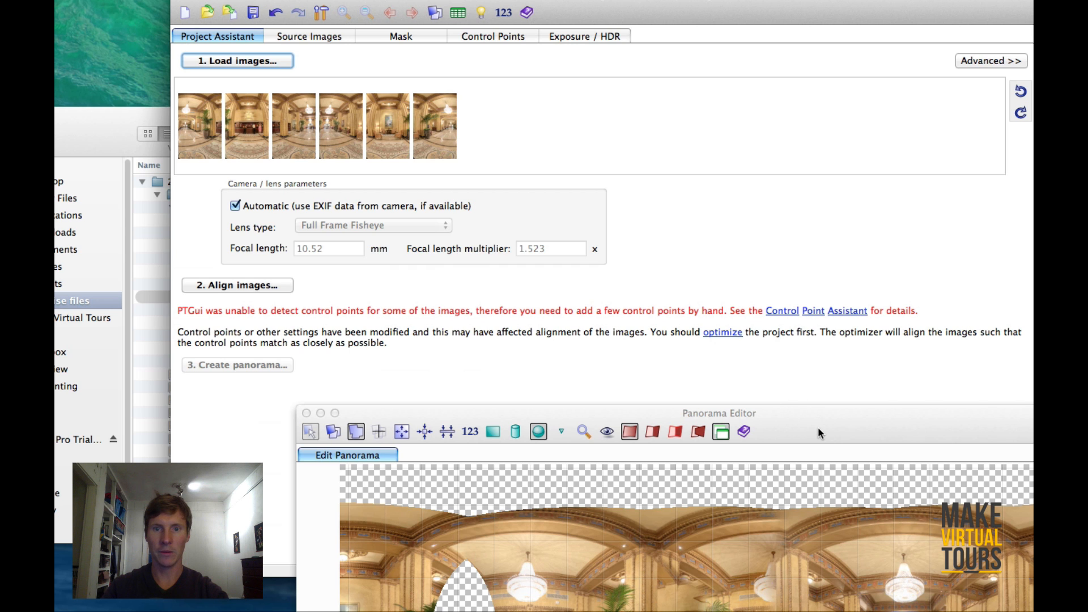
{"action": "left_click_drag", "start_coordinate": [818, 432], "coordinate": [822, 468]}
Bring up image 4 beside image 5 for manual control point placement.
{"action": "left_click", "coordinate": [336, 39]}
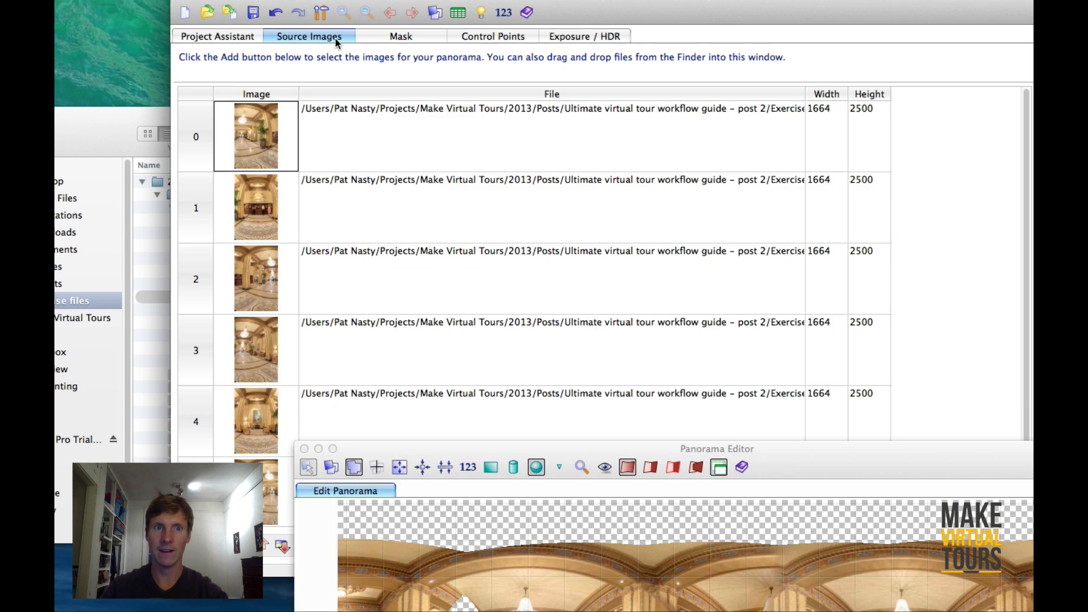
{"action": "left_click", "coordinate": [420, 38]}
{"action": "left_click", "coordinate": [505, 37]}
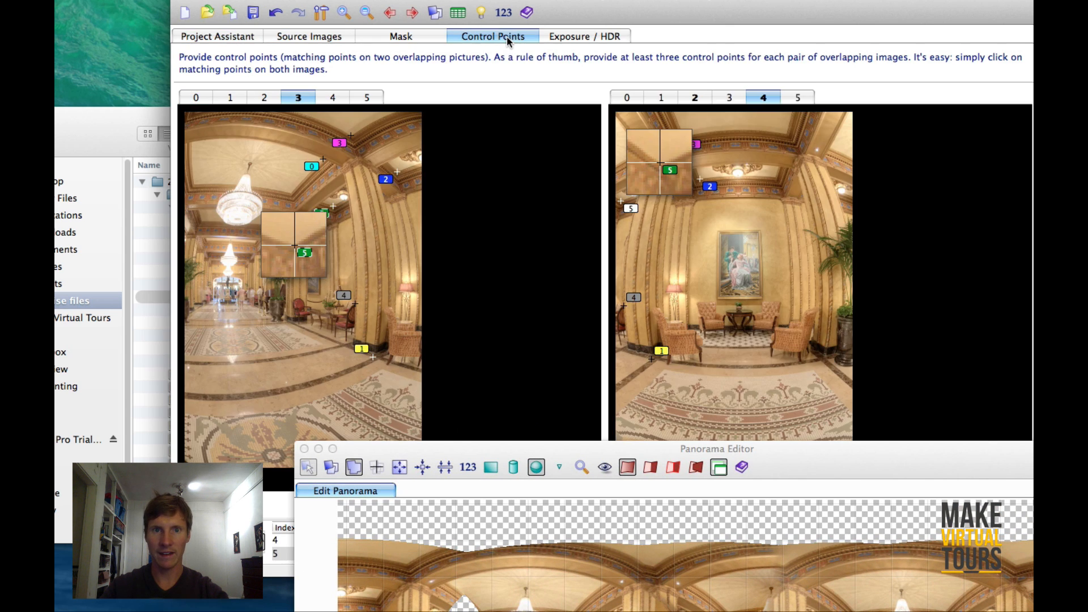
{"action": "left_click", "coordinate": [334, 99]}
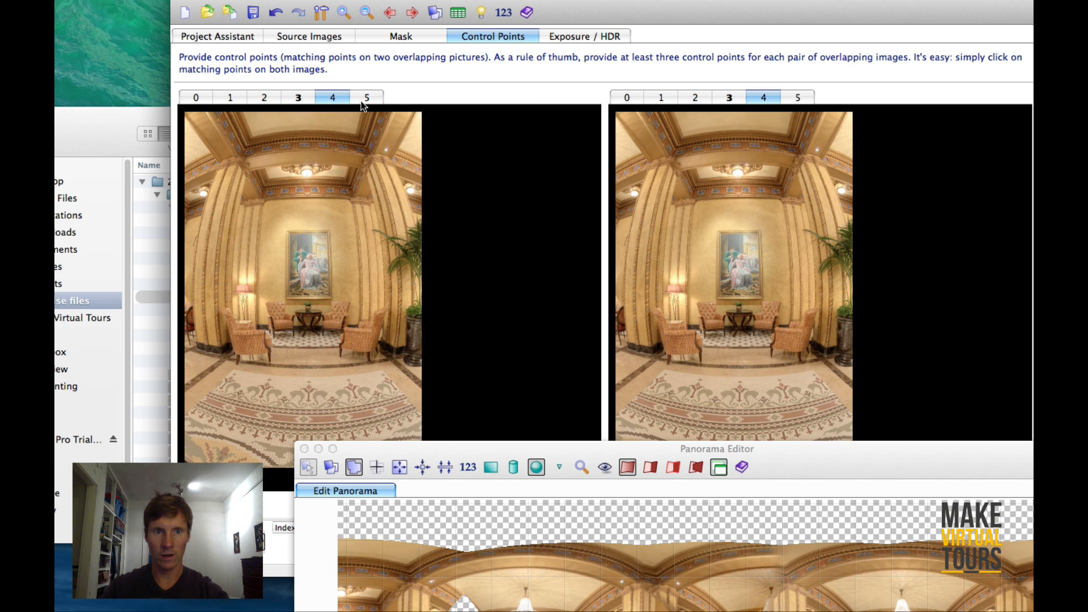
{"action": "left_click", "coordinate": [798, 98]}
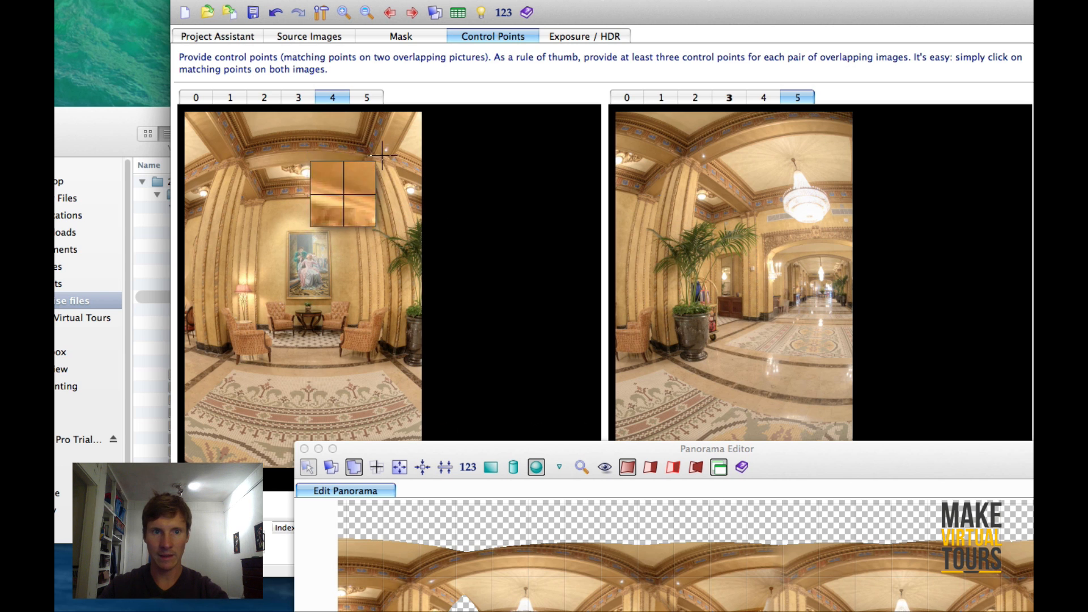
Place two matching control point pairs on the ceiling beam corners shared by images 4 and 5.
{"action": "left_click", "coordinate": [355, 133]}
{"action": "left_click", "coordinate": [697, 134]}
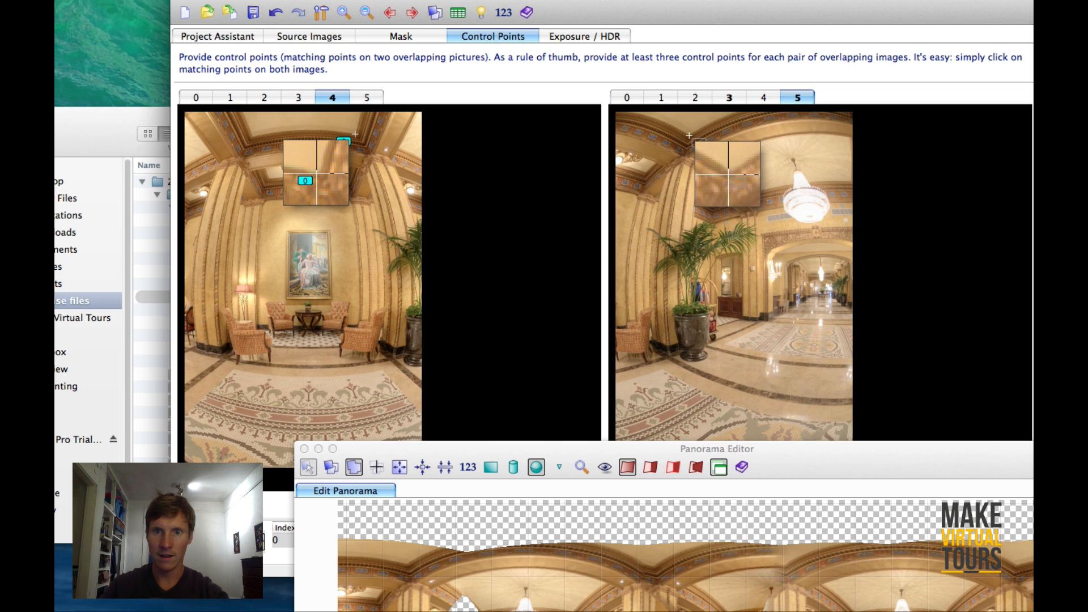
{"action": "left_click", "coordinate": [689, 135]}
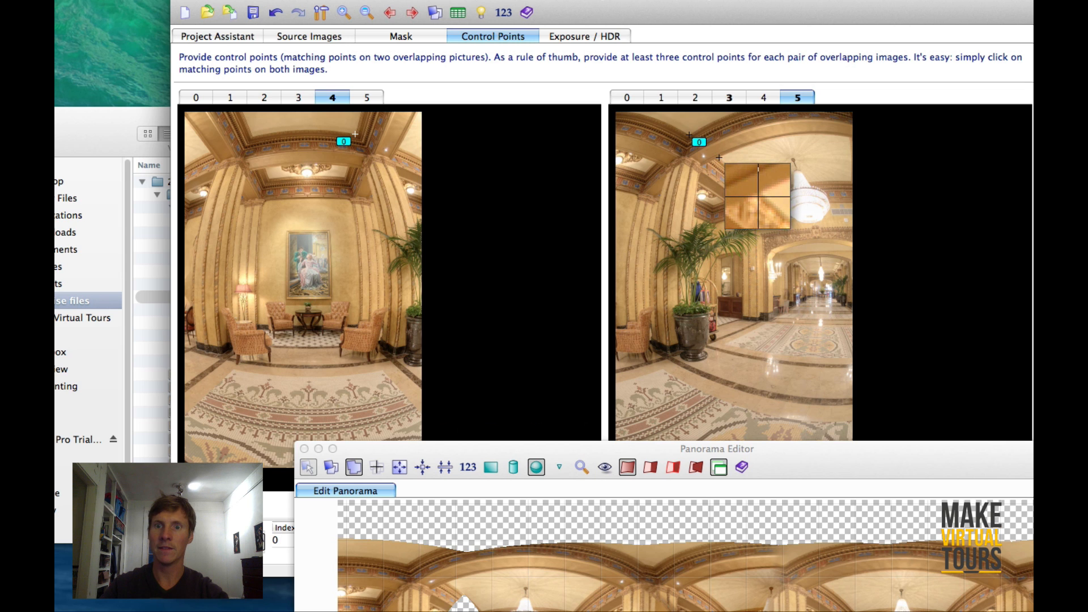
{"action": "left_click", "coordinate": [719, 157]}
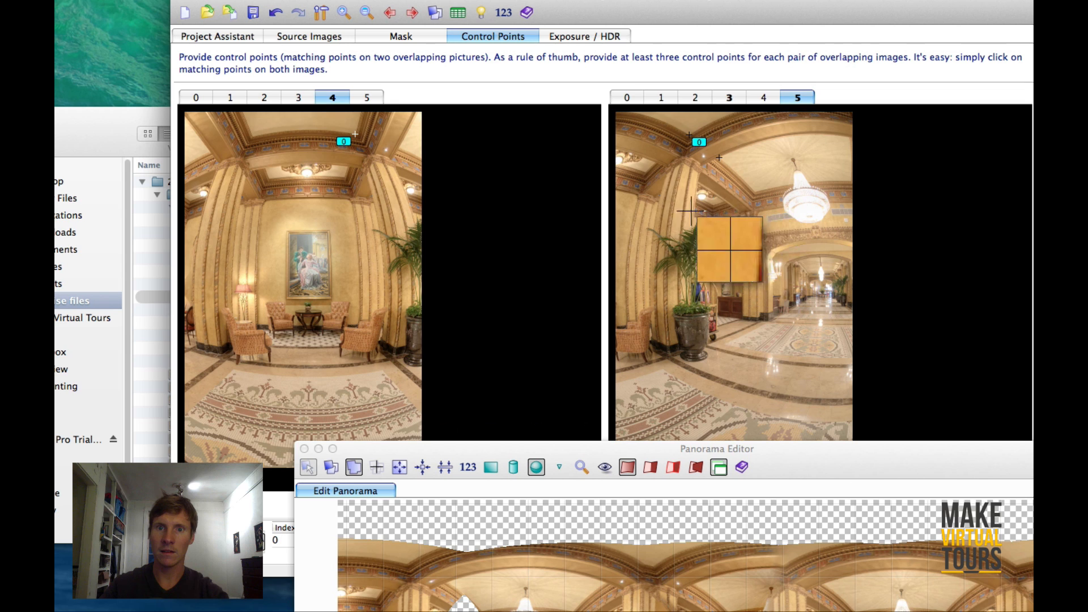
{"action": "left_click_drag", "start_coordinate": [641, 170], "coordinate": [645, 172]}
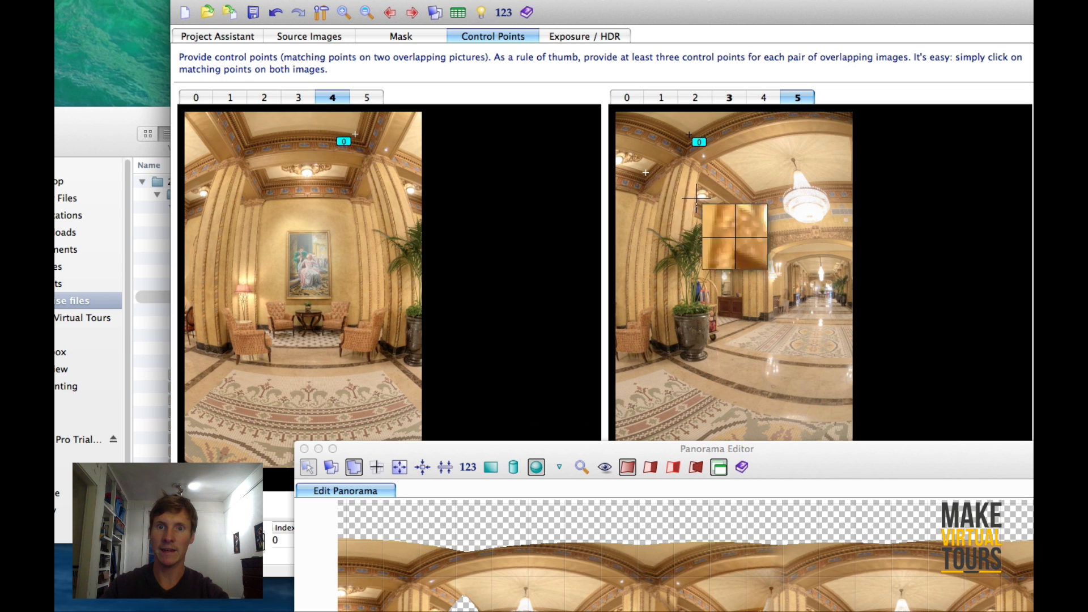
{"action": "left_click", "coordinate": [344, 178]}
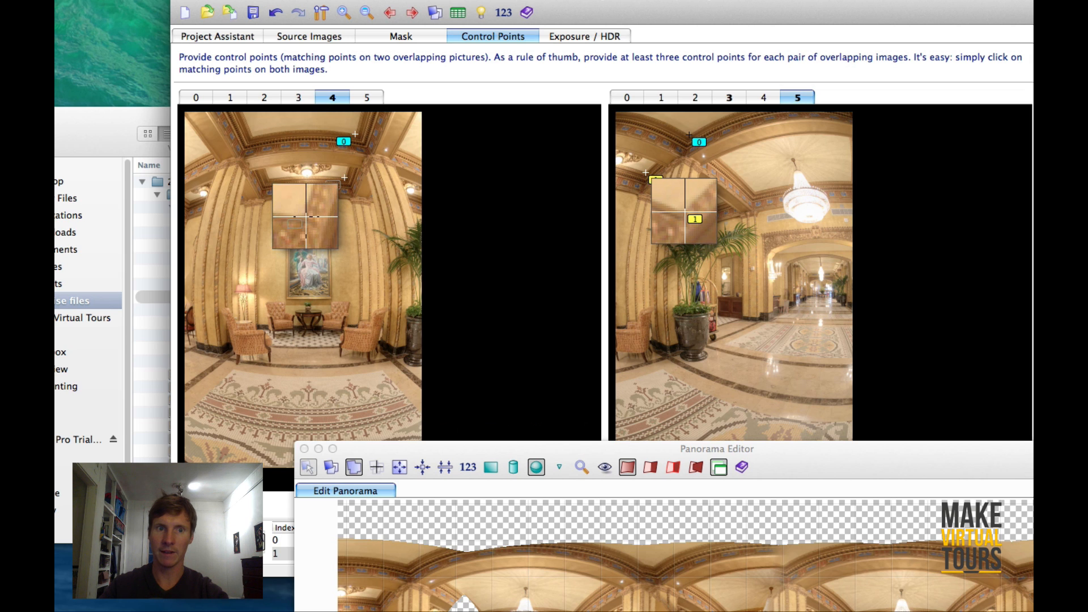
Match images 4 and 5 with one control point on the floor beside the plant pot and another on the upper ceiling beam.
{"action": "left_click", "coordinate": [390, 360]}
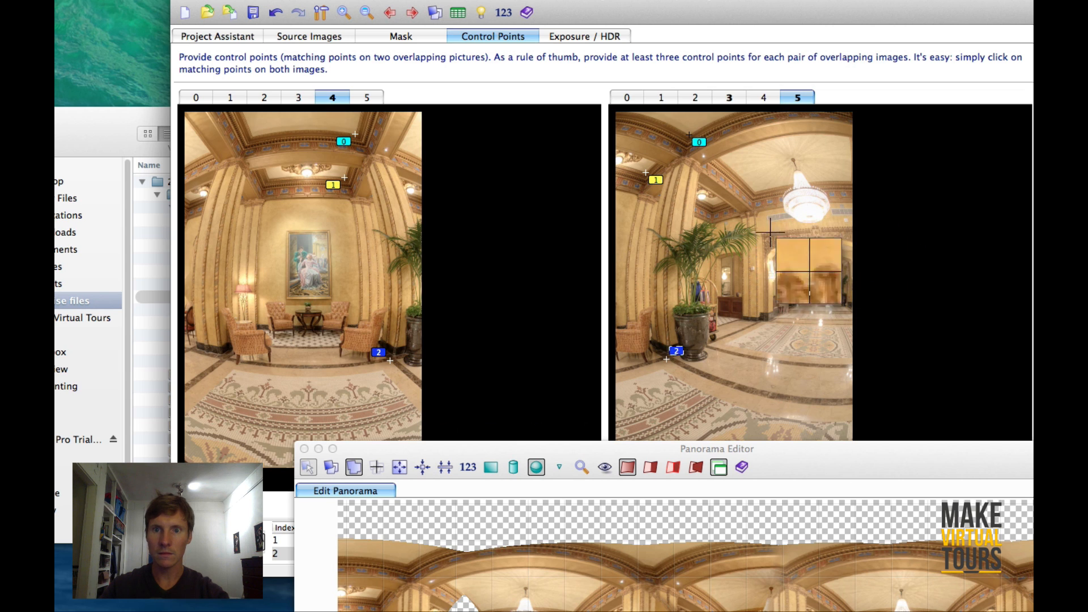
{"action": "left_click", "coordinate": [719, 157]}
{"action": "left_click", "coordinate": [397, 150]}
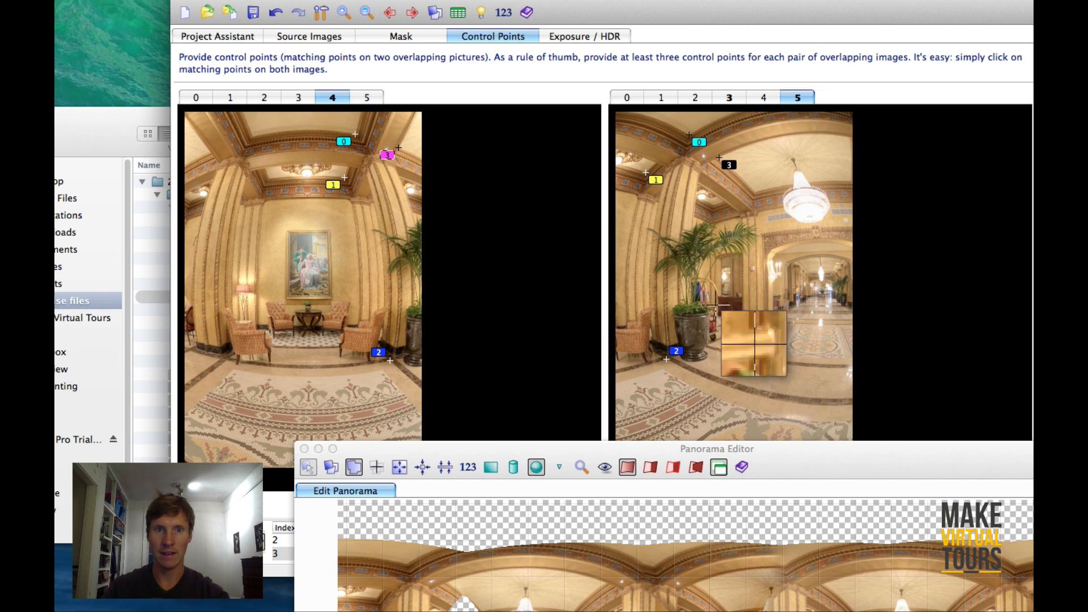
{"action": "left_click", "coordinate": [719, 158]}
Optimize the project with the new control points, accept the optimizer's changes and reposition the Panorama Editor window.
{"action": "left_click", "coordinate": [222, 37]}
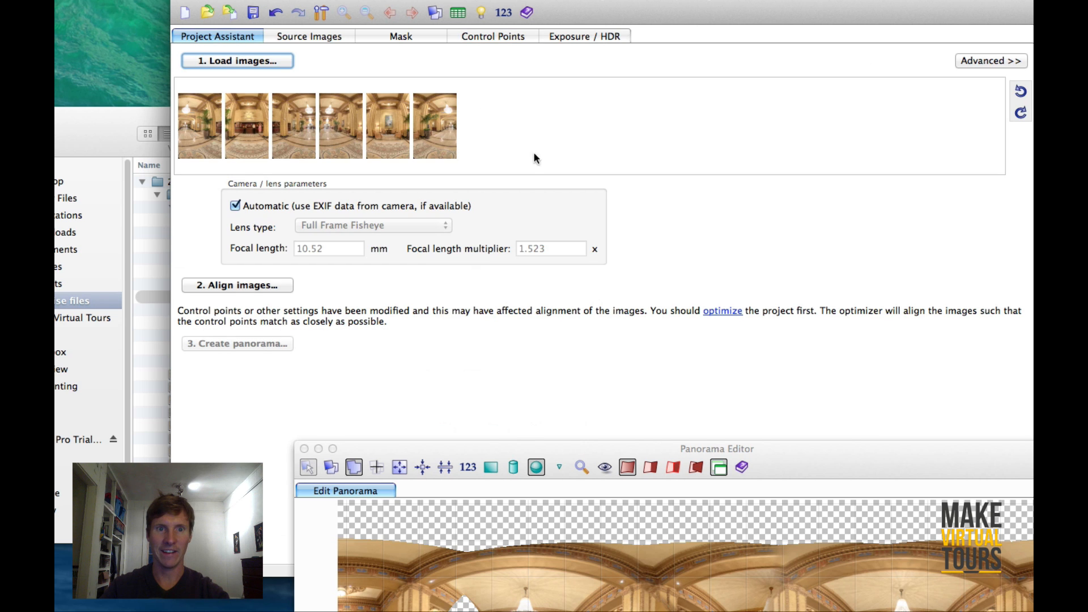
{"action": "left_click", "coordinate": [724, 312]}
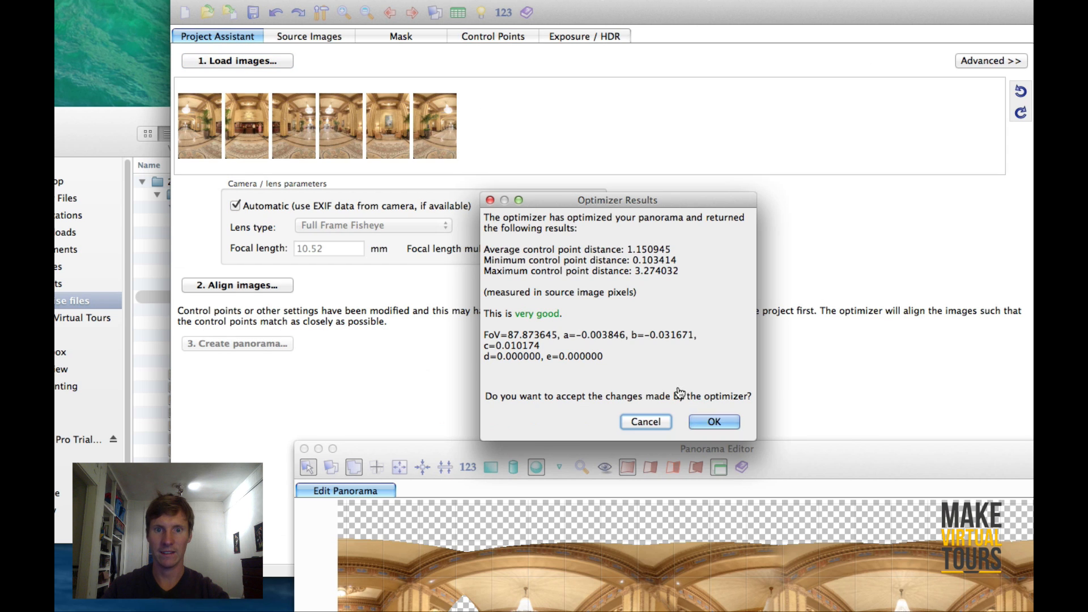
{"action": "left_click", "coordinate": [720, 423]}
{"action": "left_click_drag", "start_coordinate": [862, 453], "coordinate": [733, 39]}
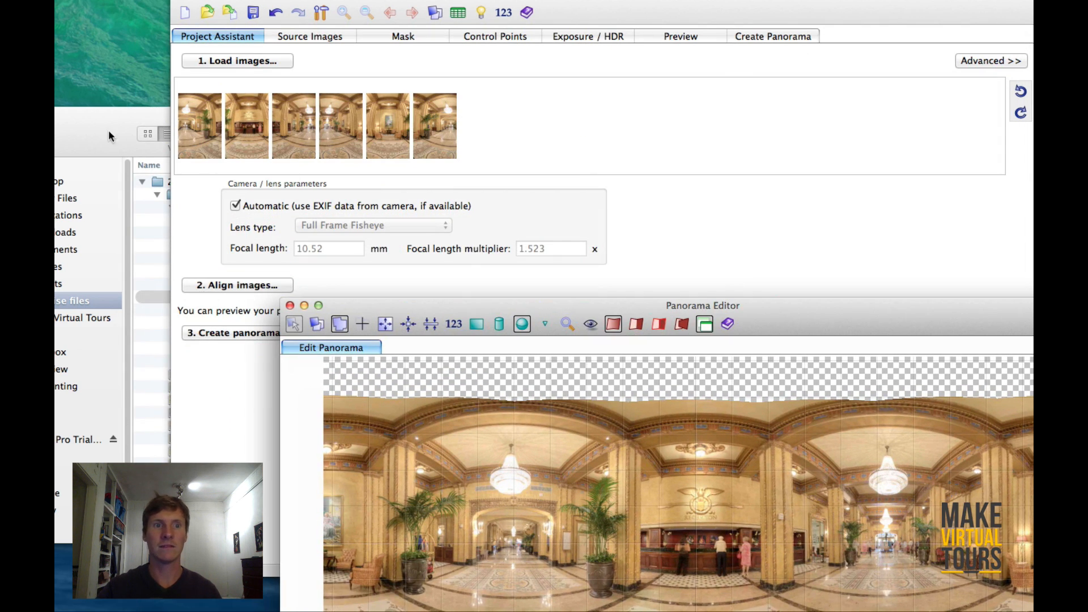
Preview the floor shot Roosevelt-39_40.tif and the ceiling shot Roosevelt-47_8.tif from the PROCESSED folder in Finder.
{"action": "left_click", "coordinate": [108, 135]}
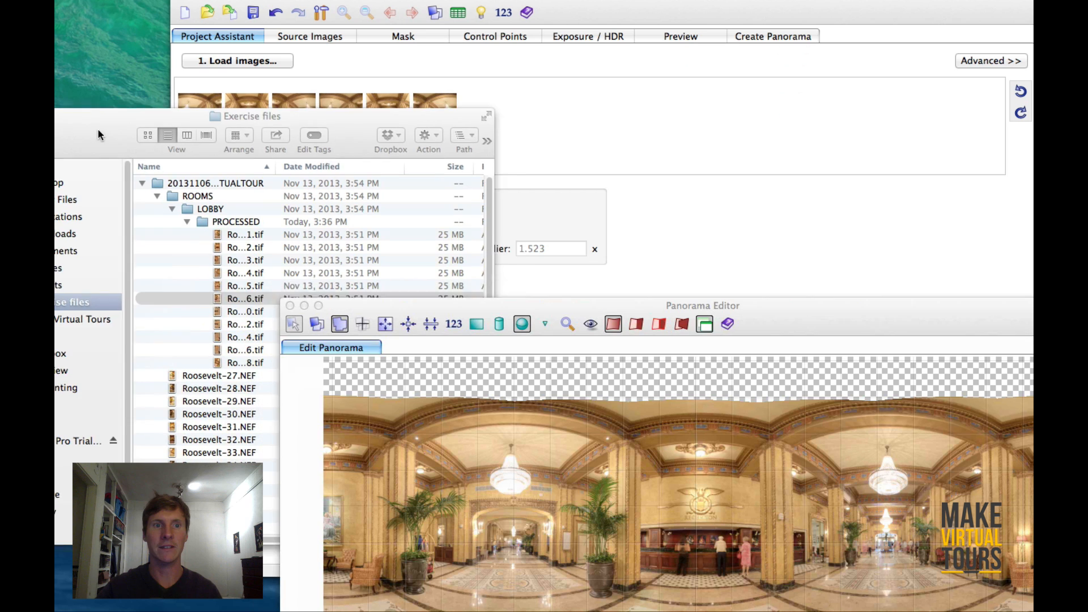
{"action": "left_click", "coordinate": [250, 318]}
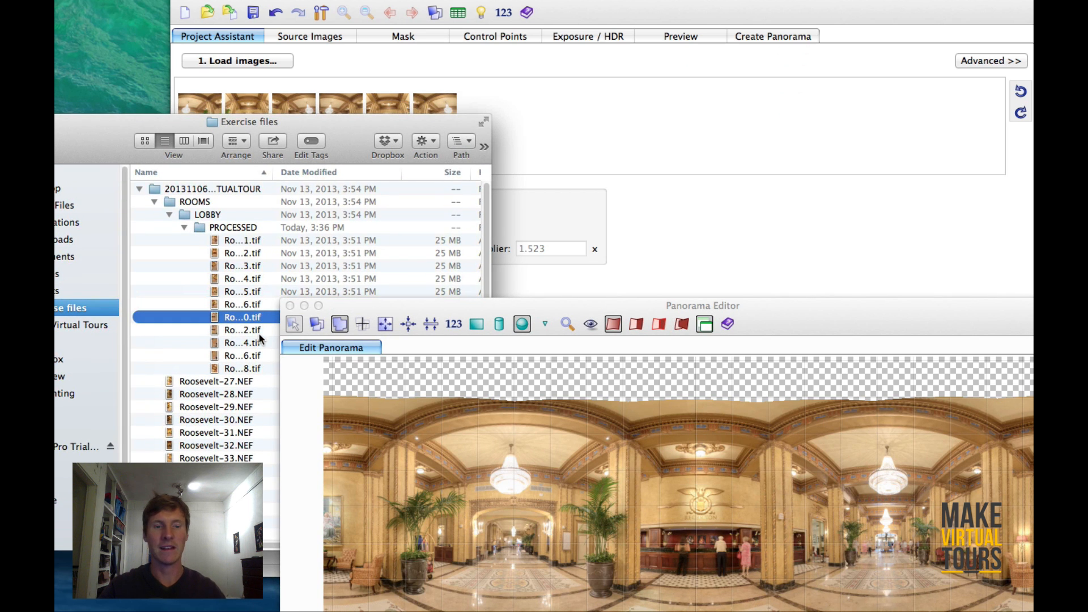
{"action": "left_click_drag", "start_coordinate": [374, 136], "coordinate": [343, 62]}
{"action": "key", "text": "space"}
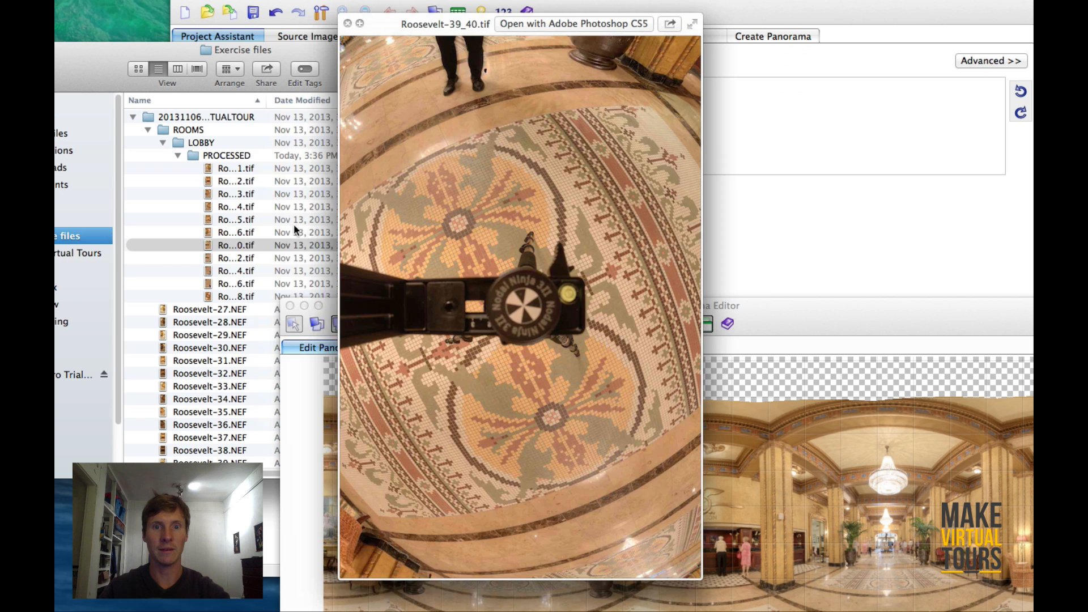
{"action": "key", "text": "space"}
{"action": "left_click", "coordinate": [228, 297]}
{"action": "key", "text": "space"}
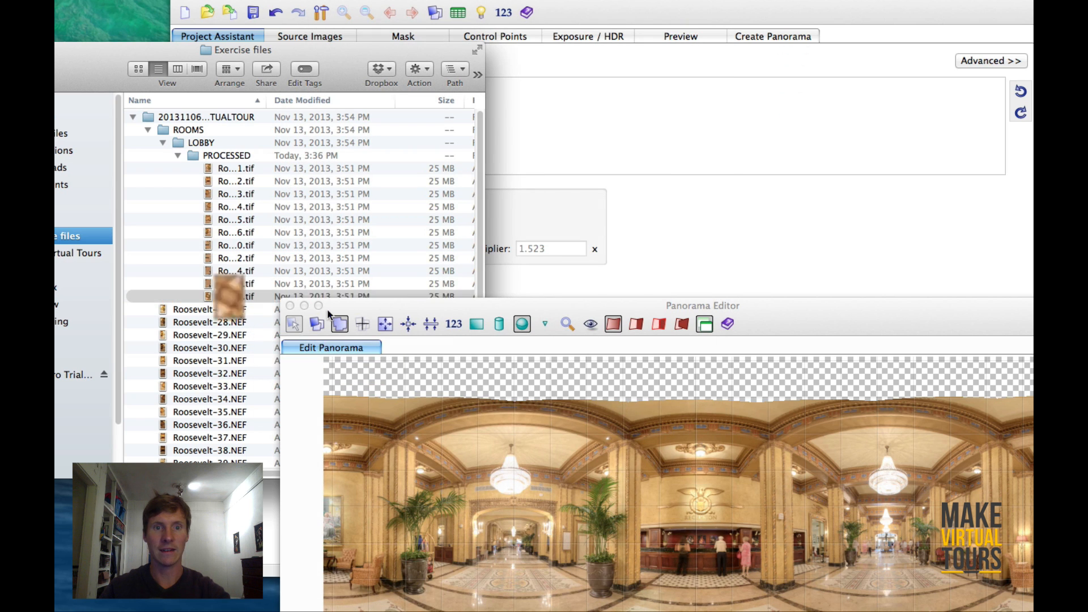
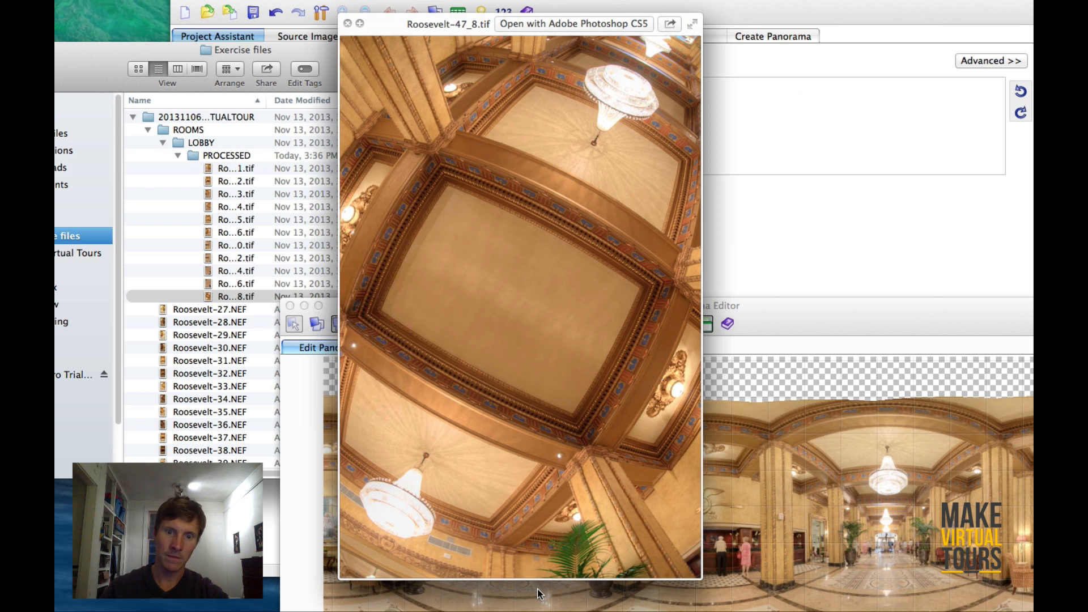
{"action": "key", "text": "space"}
Check the project's source images, and preview Roosevelt-1.tif and Roosevelt-47_8.tif to compare their overlapping areas.
{"action": "left_click", "coordinate": [548, 132]}
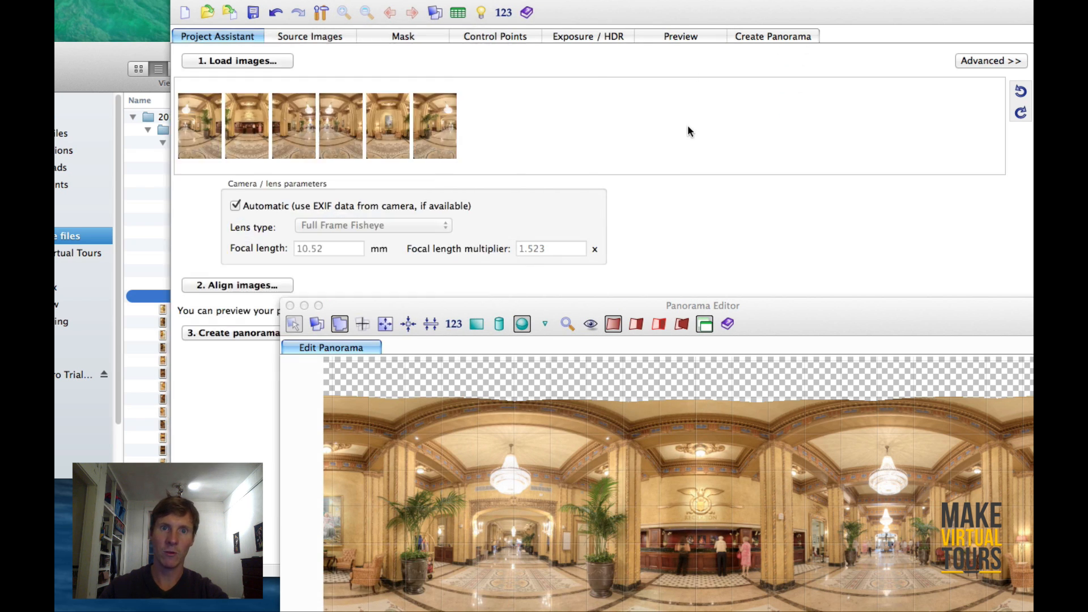
{"action": "left_click", "coordinate": [310, 35]}
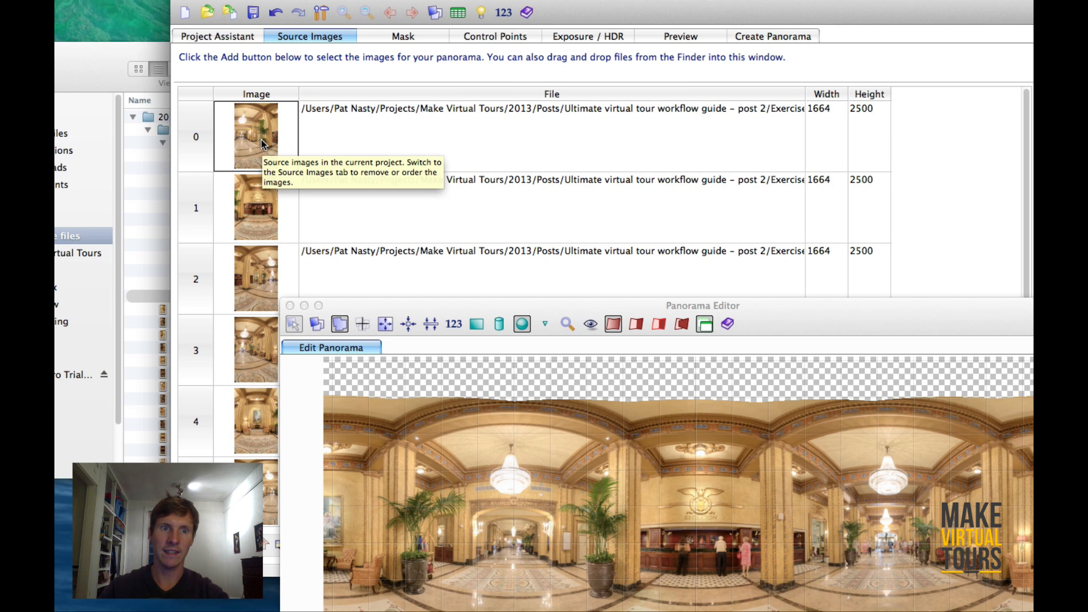
{"action": "left_click", "coordinate": [99, 73]}
{"action": "left_click", "coordinate": [240, 167]}
{"action": "key", "text": "space"}
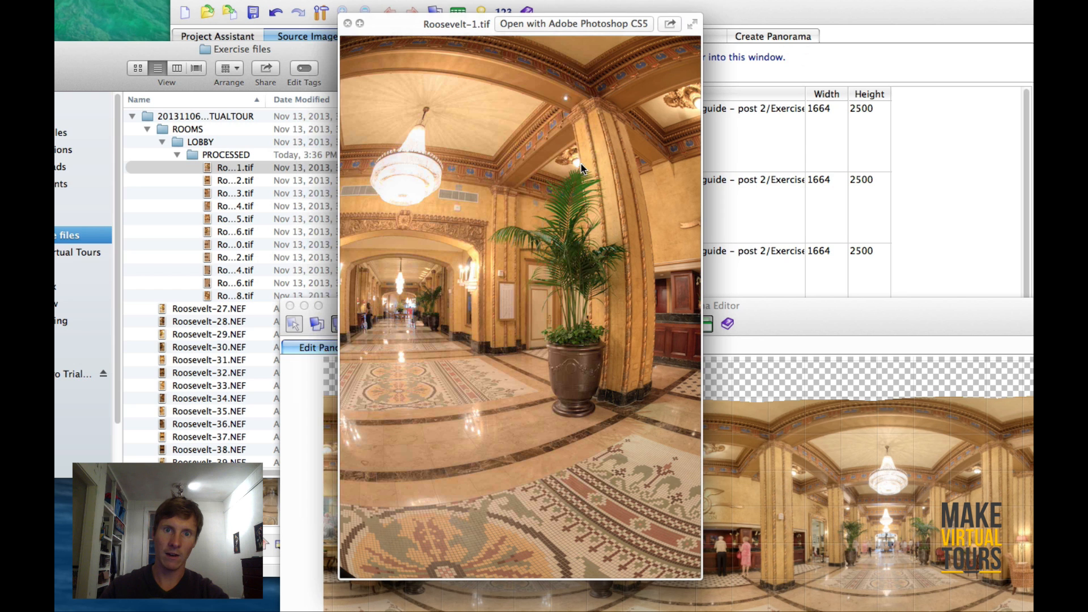
{"action": "key", "text": "space"}
{"action": "left_click", "coordinate": [239, 294]}
{"action": "key", "text": "space"}
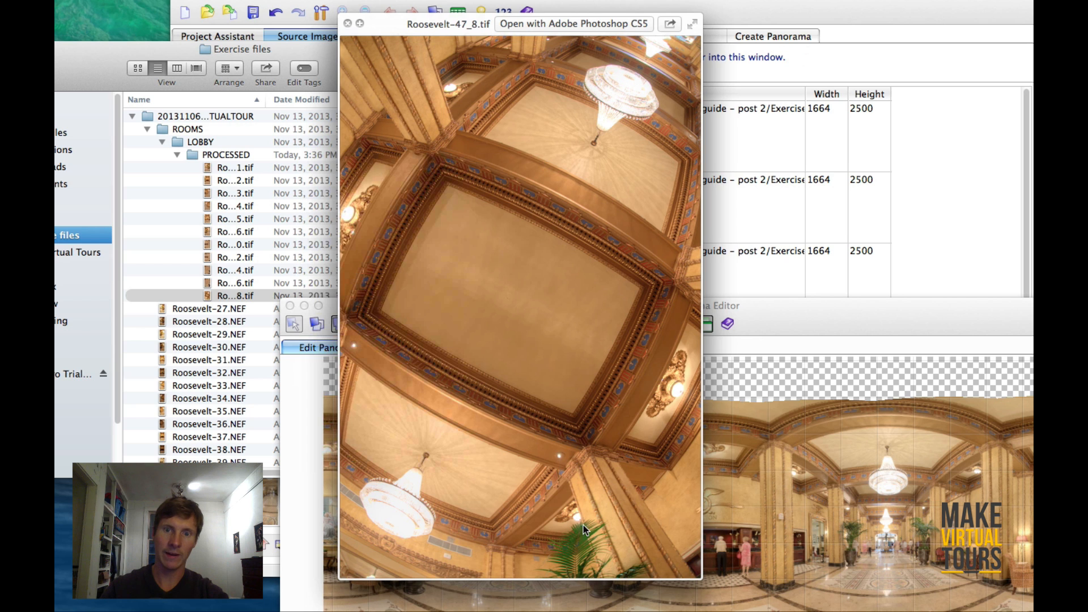
{"action": "key", "text": "space"}
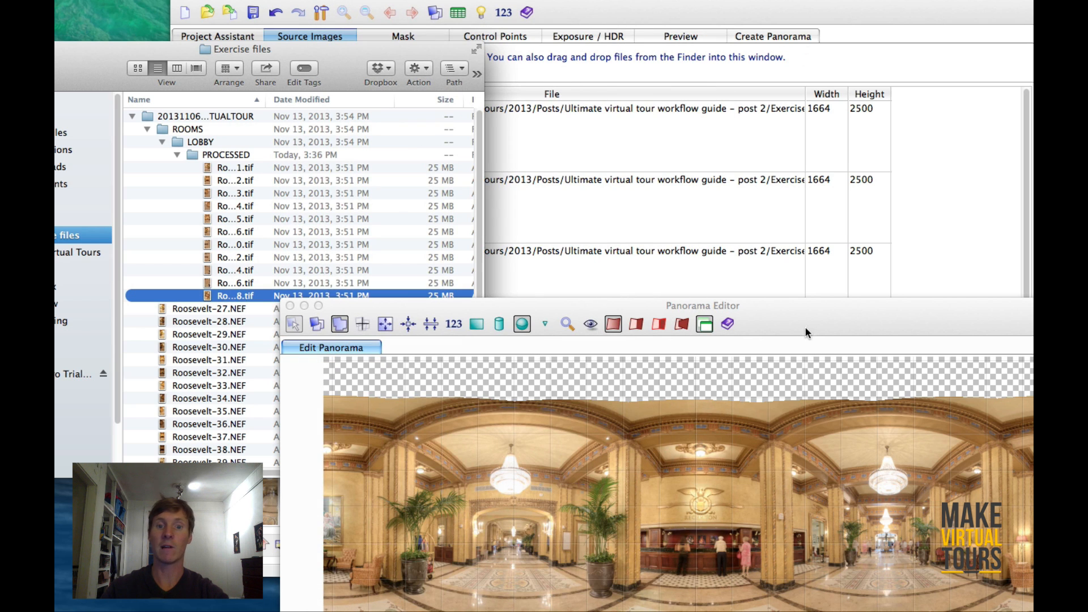
Rearrange the windows and add the ceiling shot Roosevelt-47_8.tif to the project's images.
{"action": "left_click_drag", "start_coordinate": [806, 331], "coordinate": [806, 301]}
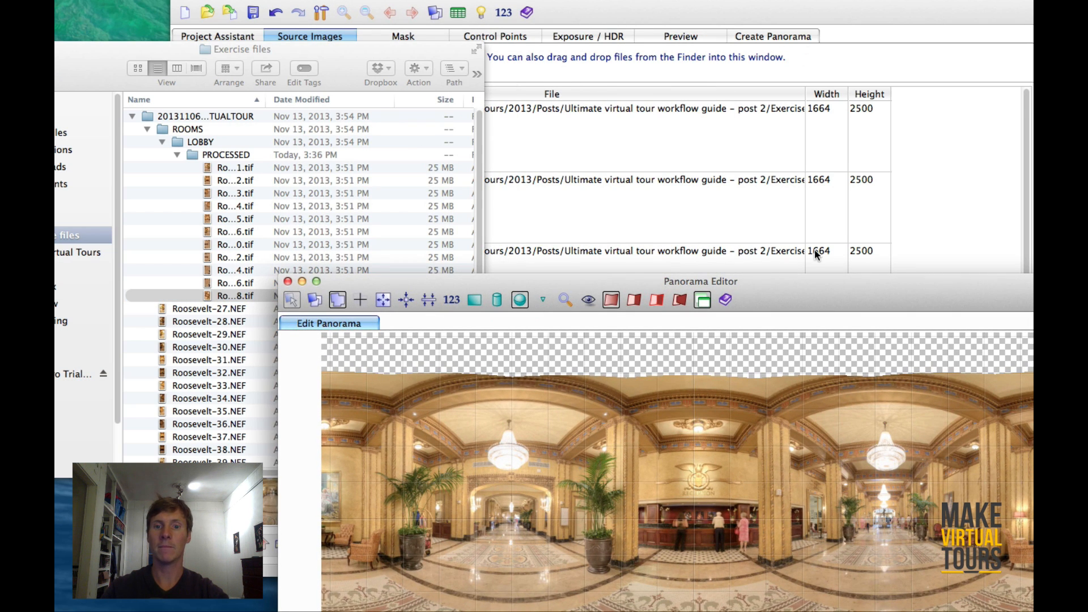
{"action": "left_click_drag", "start_coordinate": [85, 66], "coordinate": [78, 67]}
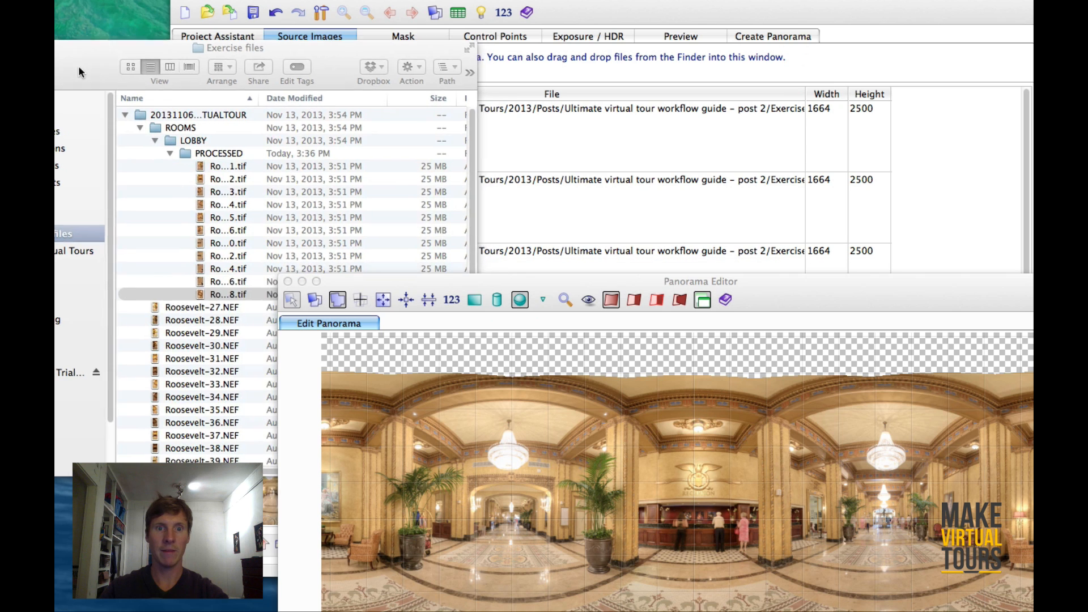
{"action": "left_click_drag", "start_coordinate": [656, 11], "coordinate": [725, 11]}
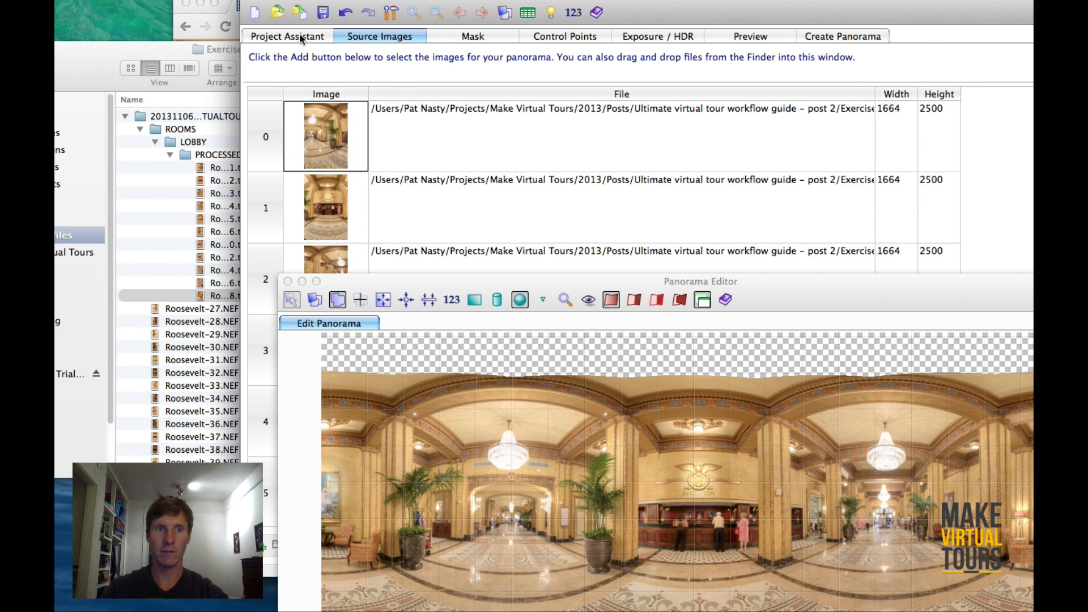
{"action": "left_click", "coordinate": [301, 37]}
{"action": "left_click_drag", "start_coordinate": [616, 158], "coordinate": [621, 155]}
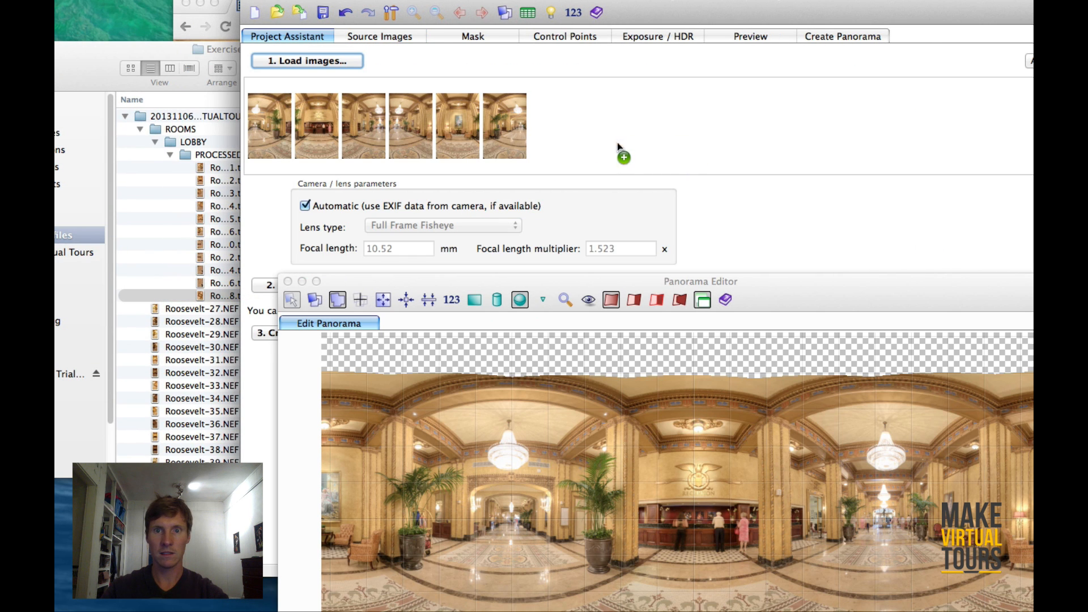
Clear the Panorama Editor from the control point view and pair image 0 with the ceiling image 6.
{"action": "left_click_drag", "start_coordinate": [764, 297], "coordinate": [779, 369]}
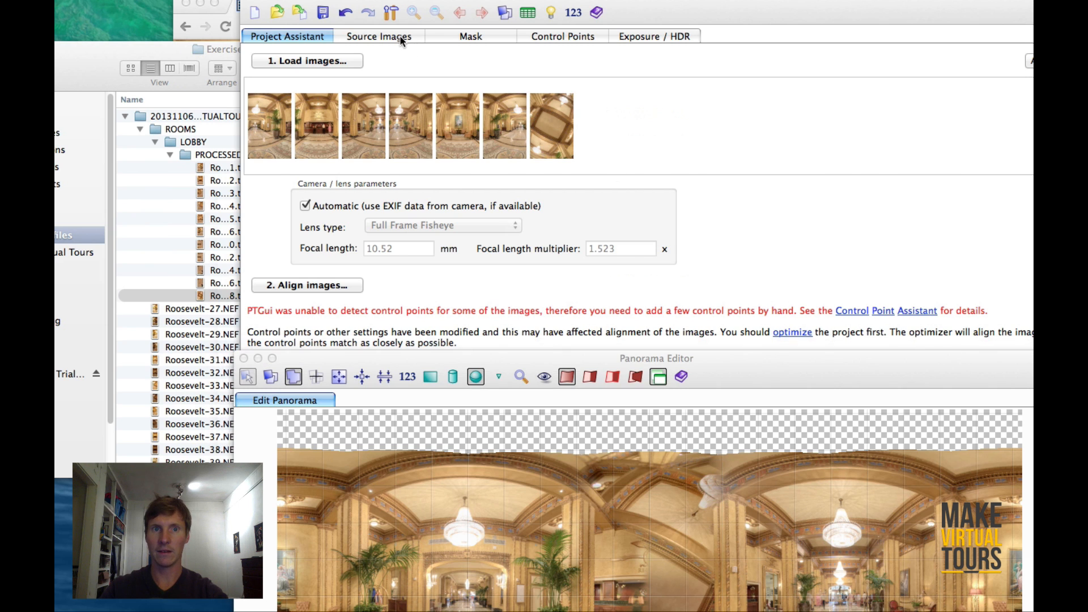
{"action": "left_click", "coordinate": [406, 37]}
{"action": "left_click", "coordinate": [574, 37]}
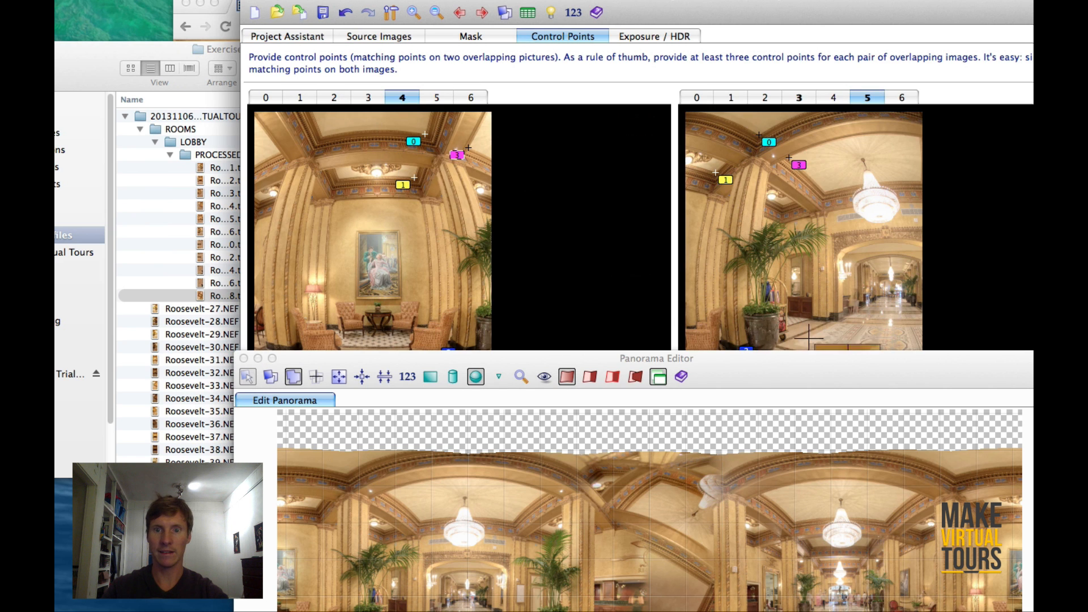
{"action": "left_click_drag", "start_coordinate": [790, 361], "coordinate": [716, 485]}
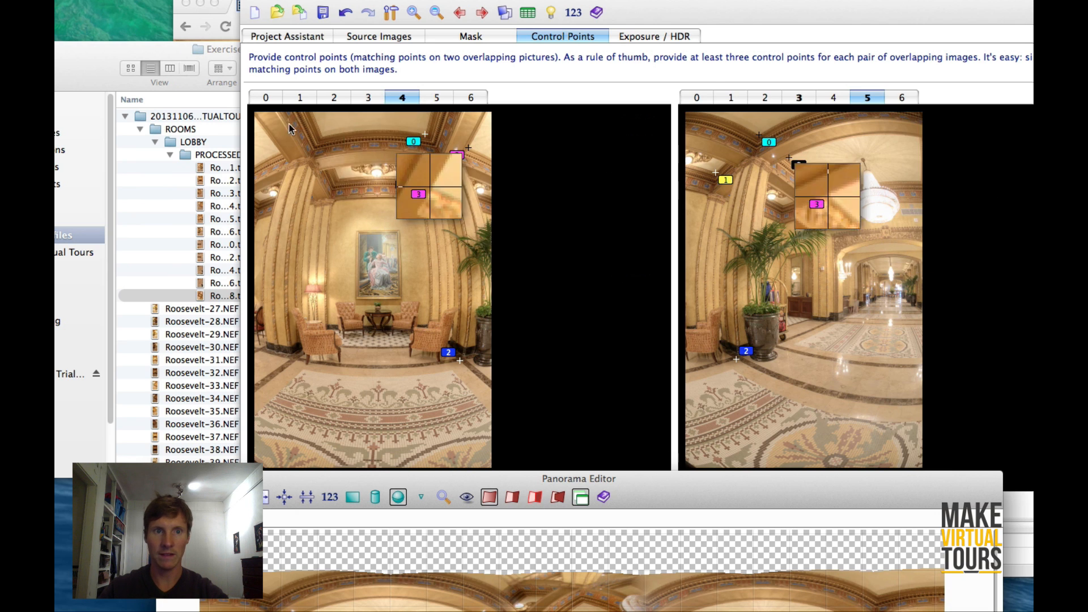
{"action": "left_click", "coordinate": [266, 97]}
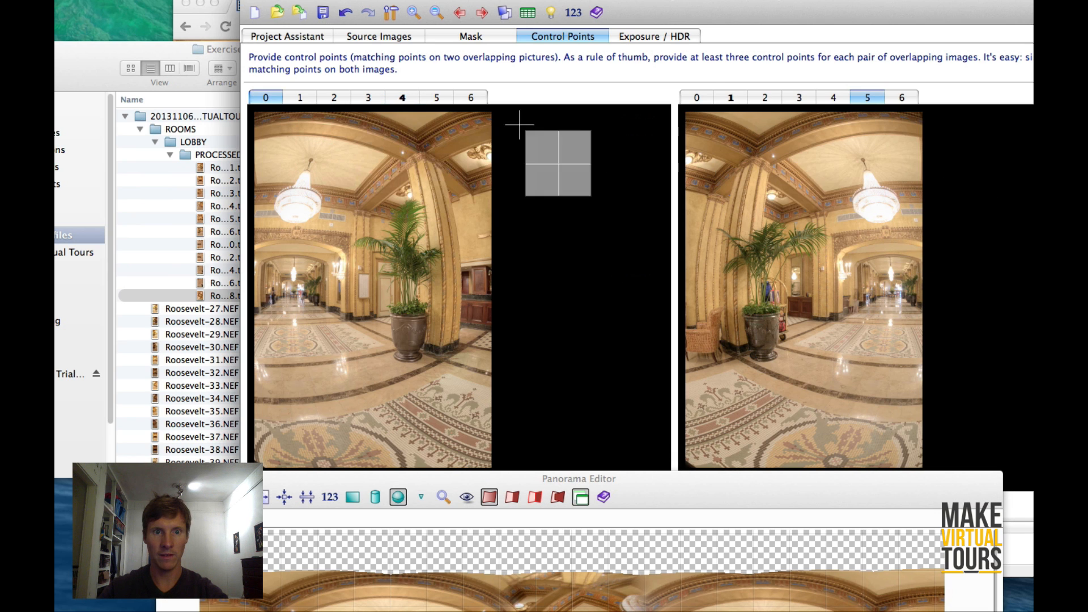
{"action": "left_click", "coordinate": [902, 99]}
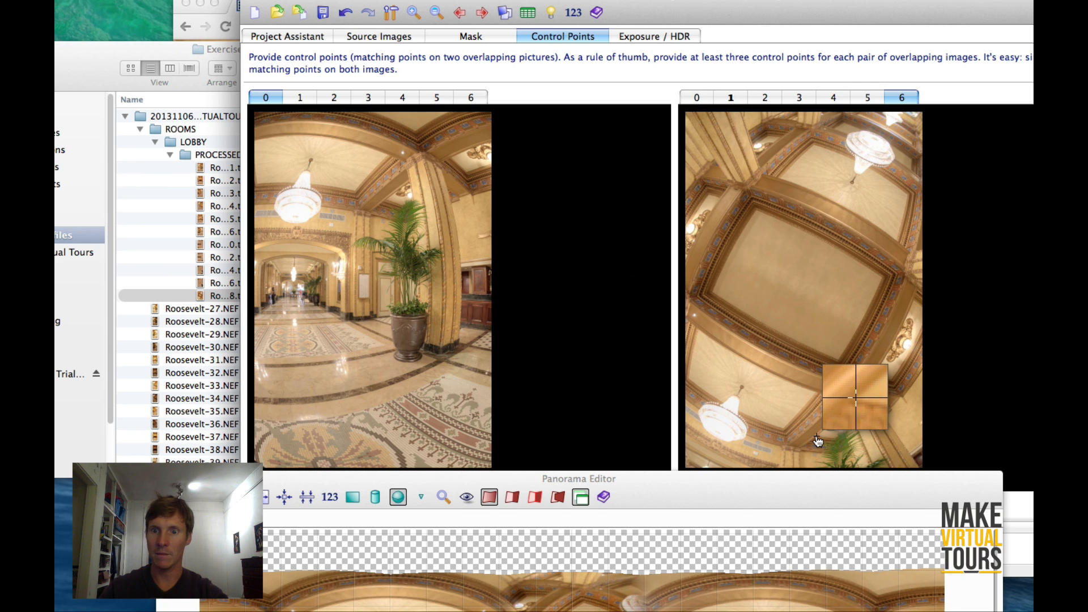
Add matching control points between images 0 and 6 at the chandelier's top and the corners of the surrounding ceiling panels.
{"action": "left_click", "coordinate": [387, 203]}
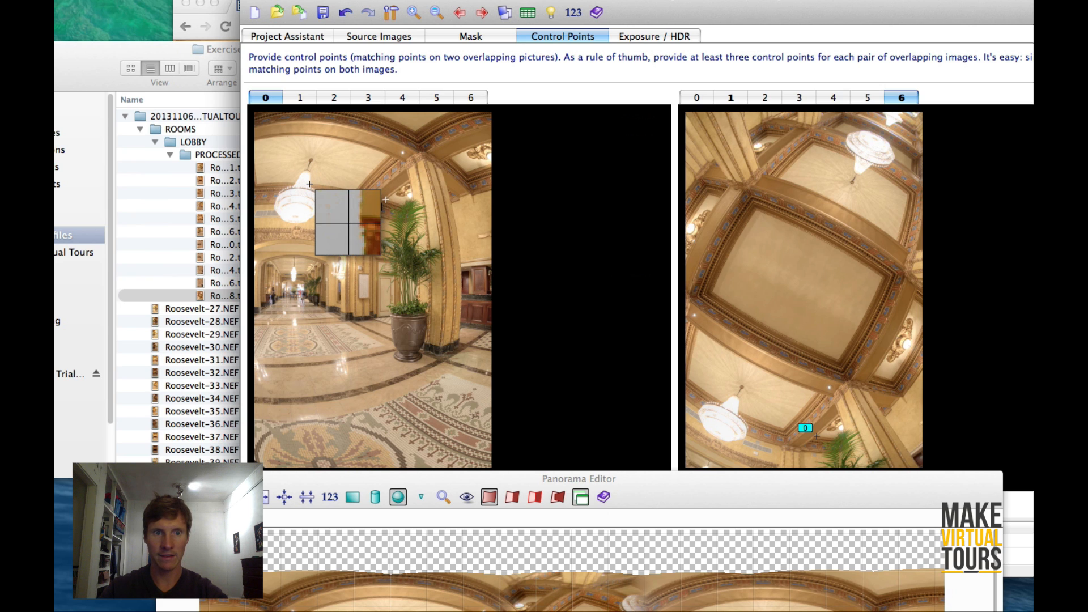
{"action": "left_click", "coordinate": [311, 187]}
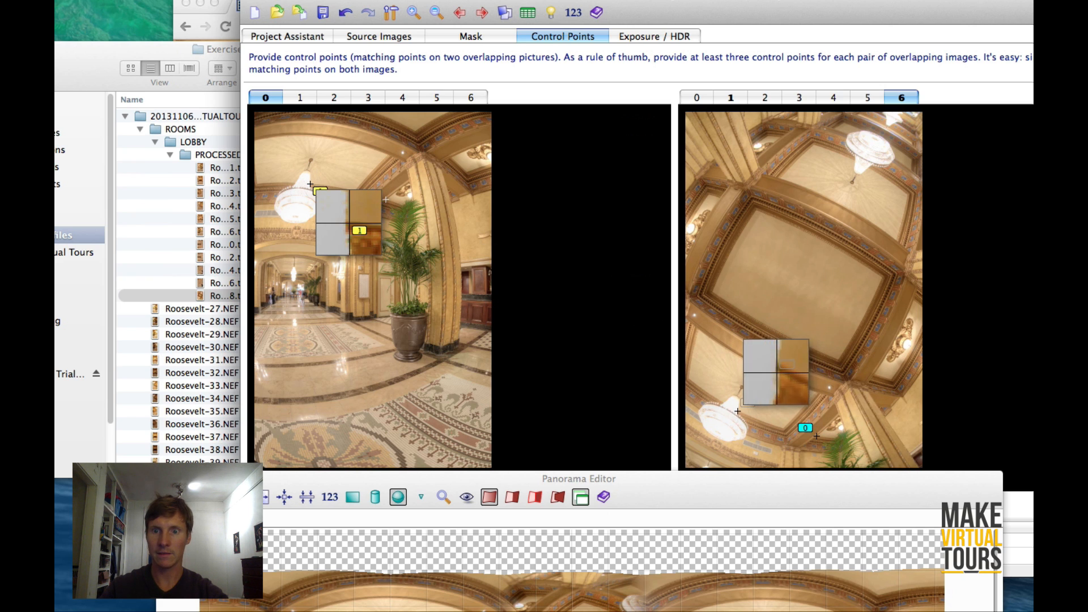
{"action": "left_click", "coordinate": [738, 410]}
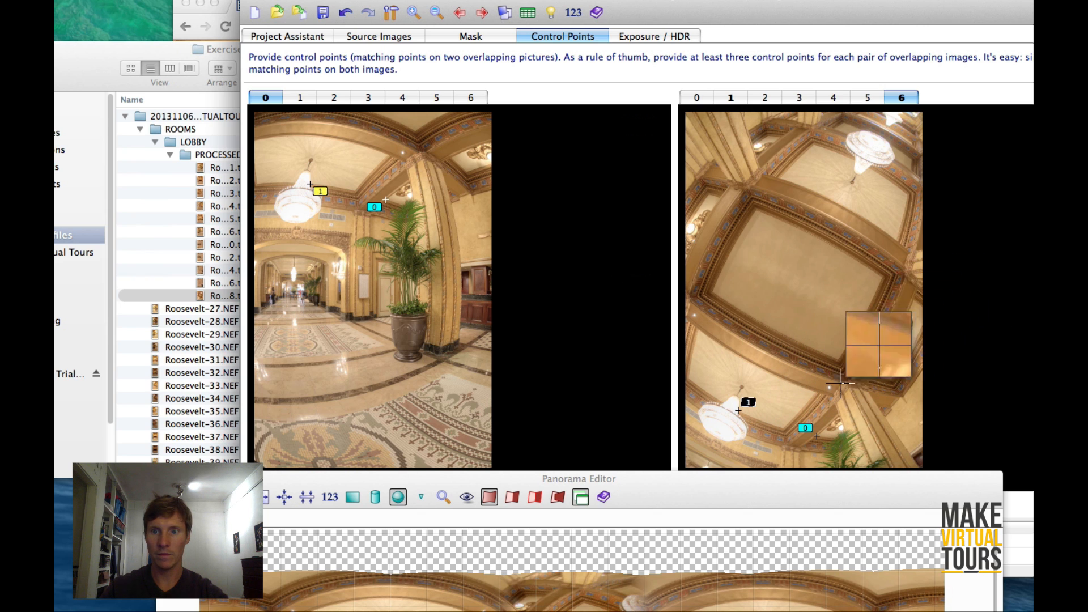
{"action": "left_click", "coordinate": [838, 358]}
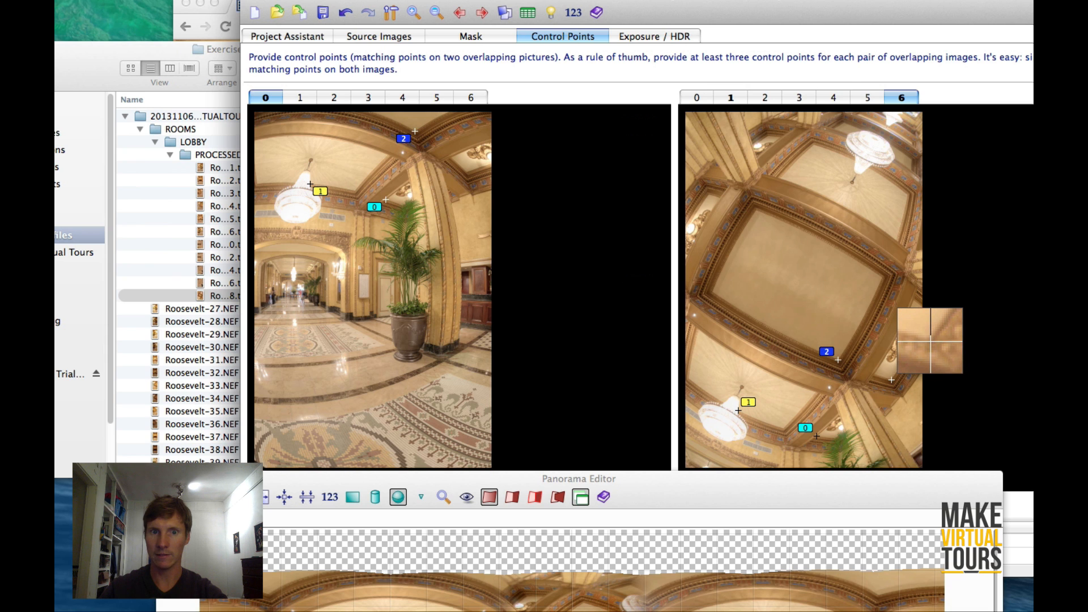
{"action": "left_click", "coordinate": [891, 380]}
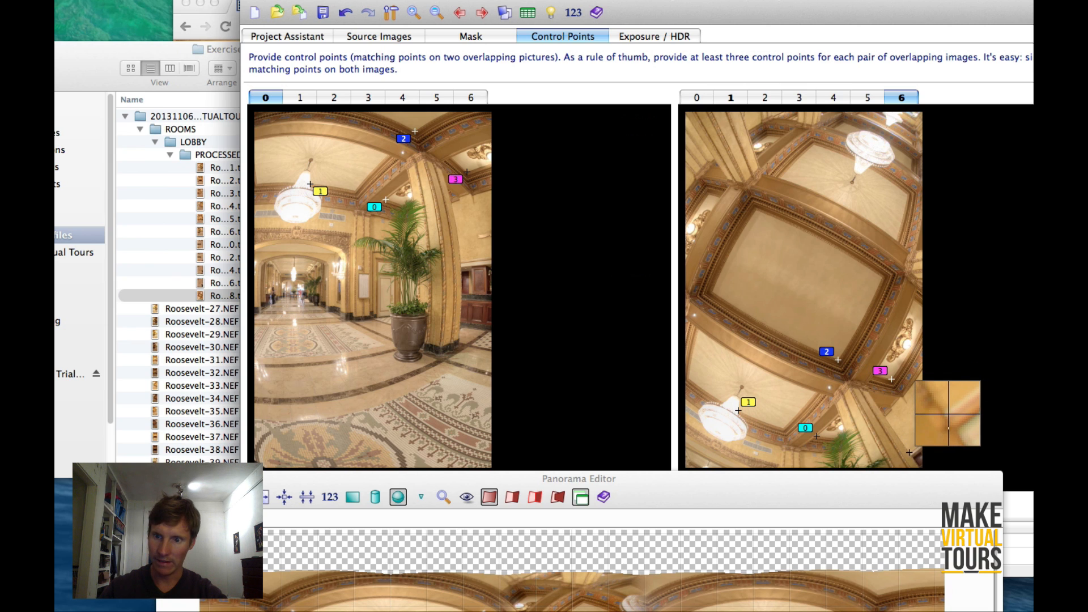
Add and fine-tune a control point on the pillar in images 0 and 6, plus another on the wall beside the chandelier.
{"action": "left_click", "coordinate": [909, 451]}
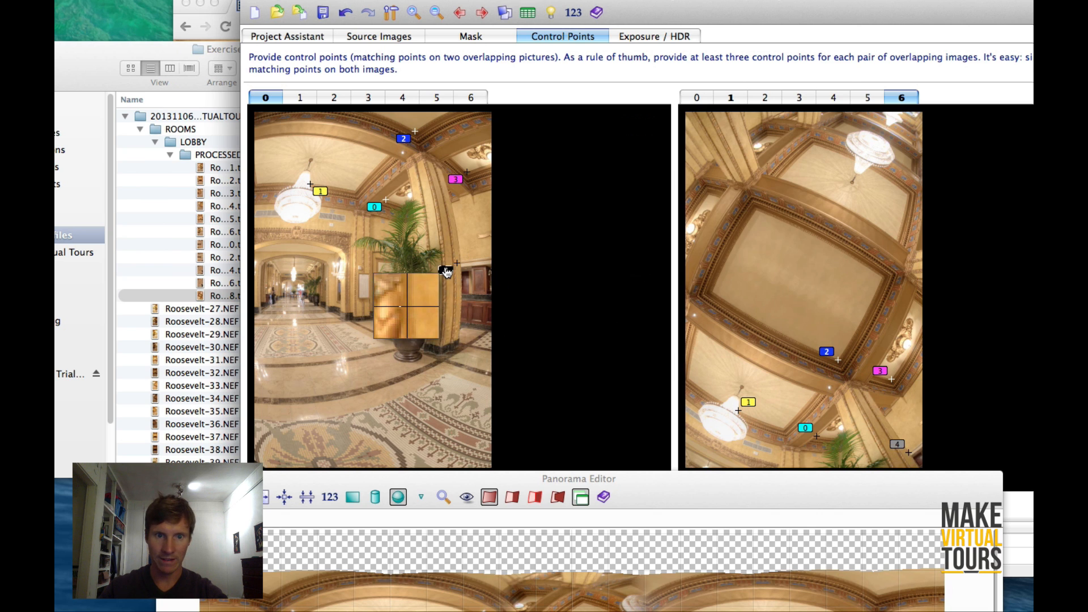
{"action": "left_click_drag", "start_coordinate": [446, 273], "coordinate": [451, 272]}
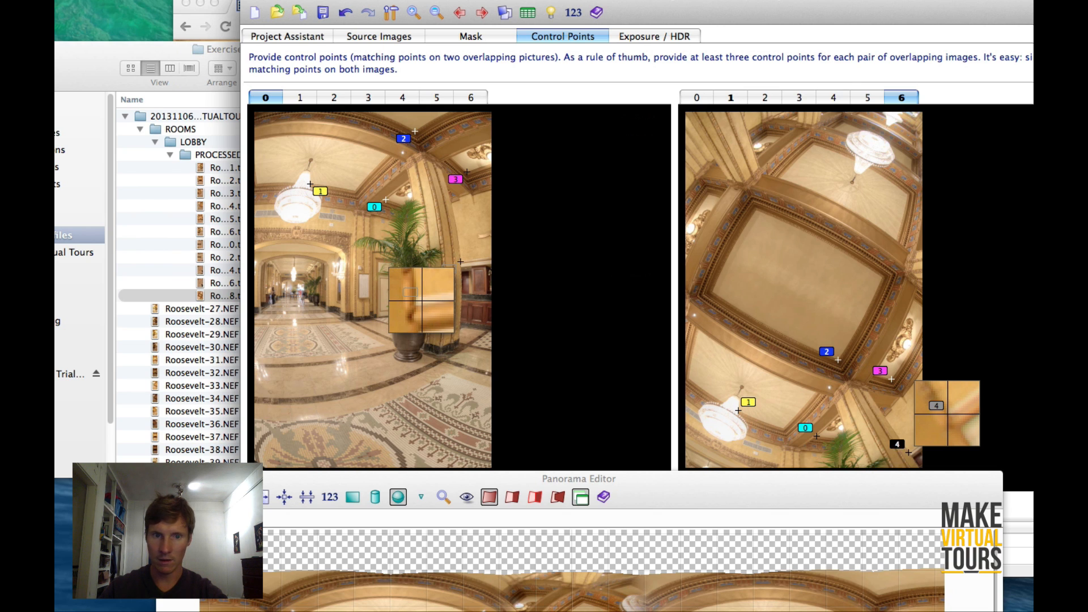
{"action": "left_click_drag", "start_coordinate": [451, 272], "coordinate": [451, 271]}
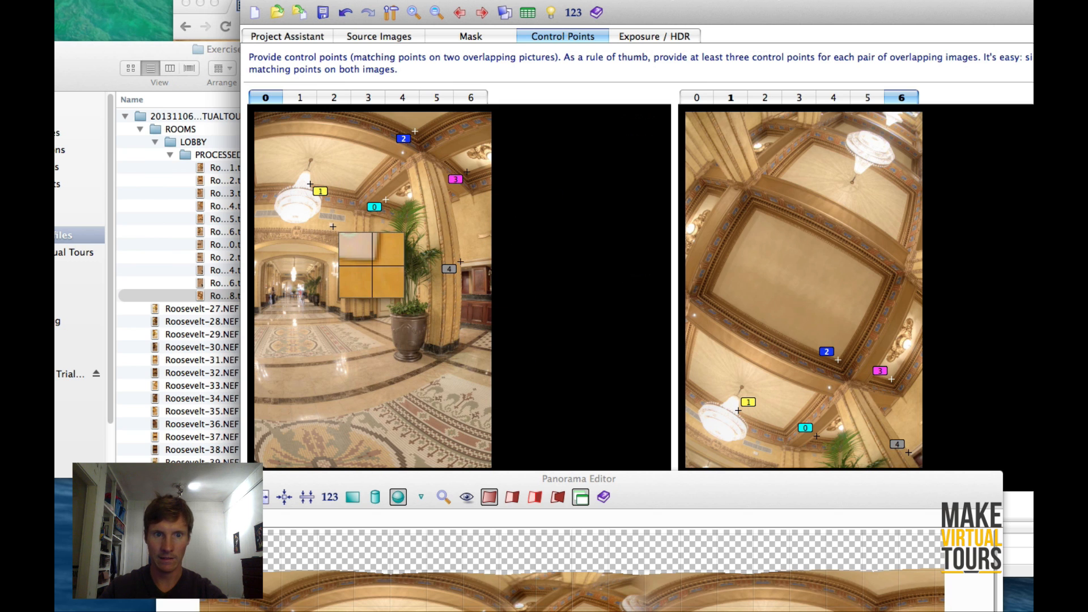
{"action": "left_click", "coordinate": [334, 226]}
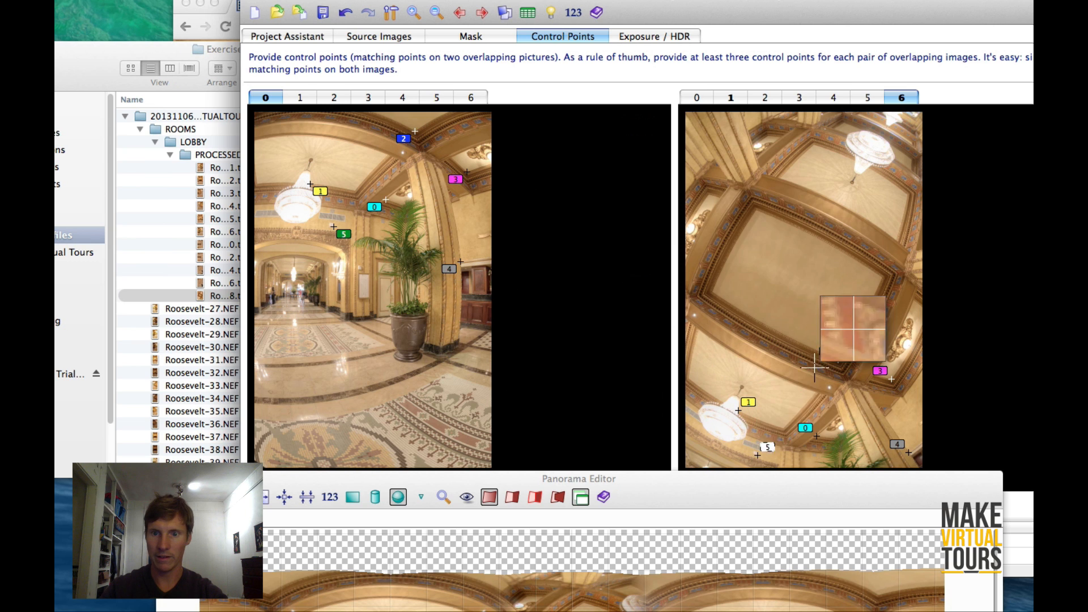
{"action": "left_click", "coordinate": [759, 457]}
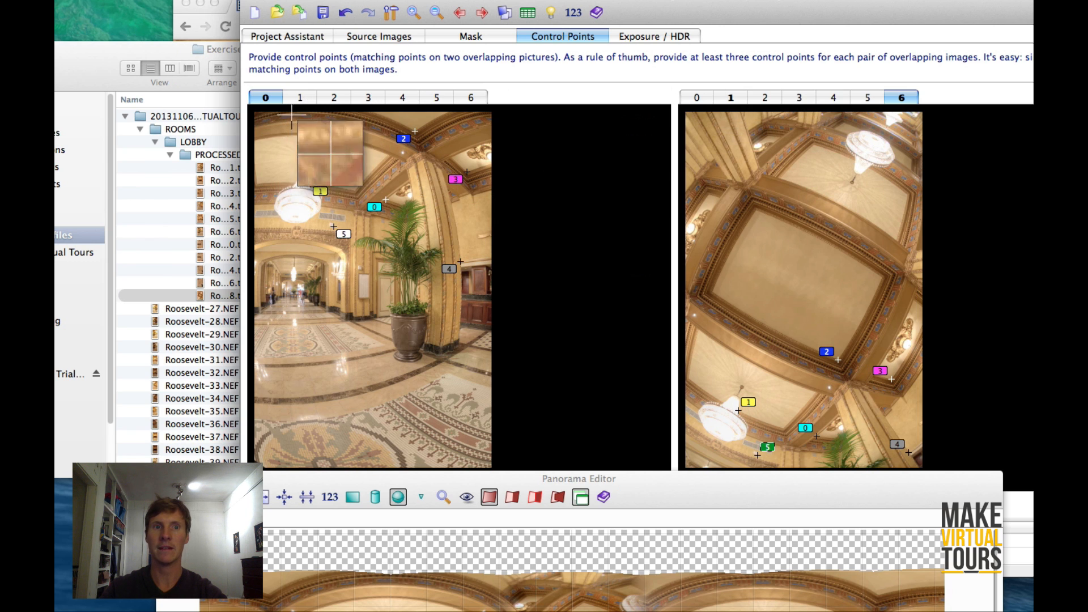
Pair image 1 with ceiling image 6 and rearrange the windows to uncover the whole control point view.
{"action": "left_click", "coordinate": [300, 99]}
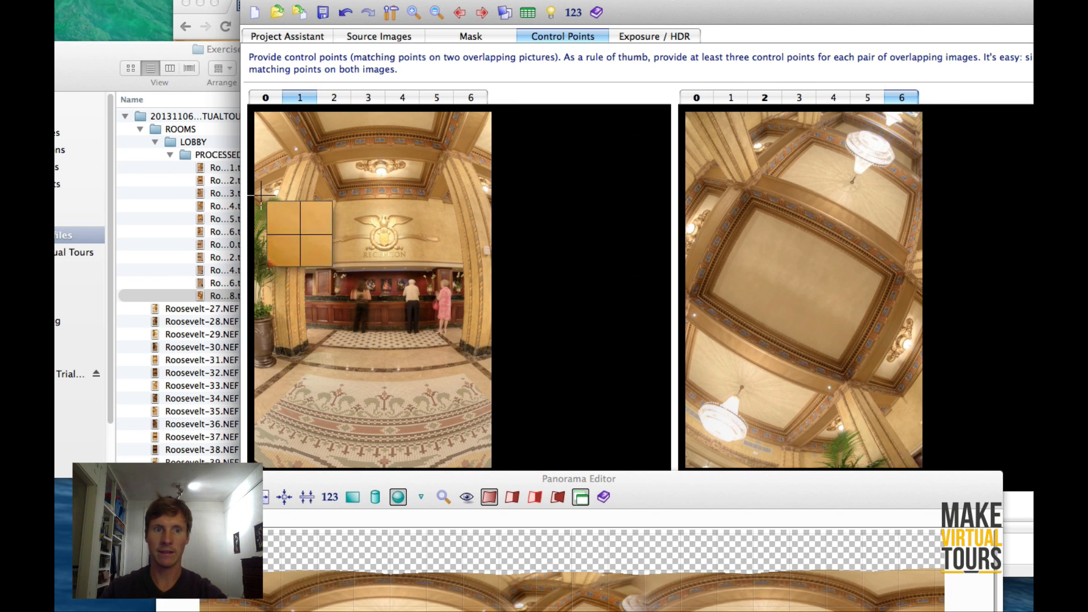
{"action": "left_click_drag", "start_coordinate": [873, 499], "coordinate": [841, 564]}
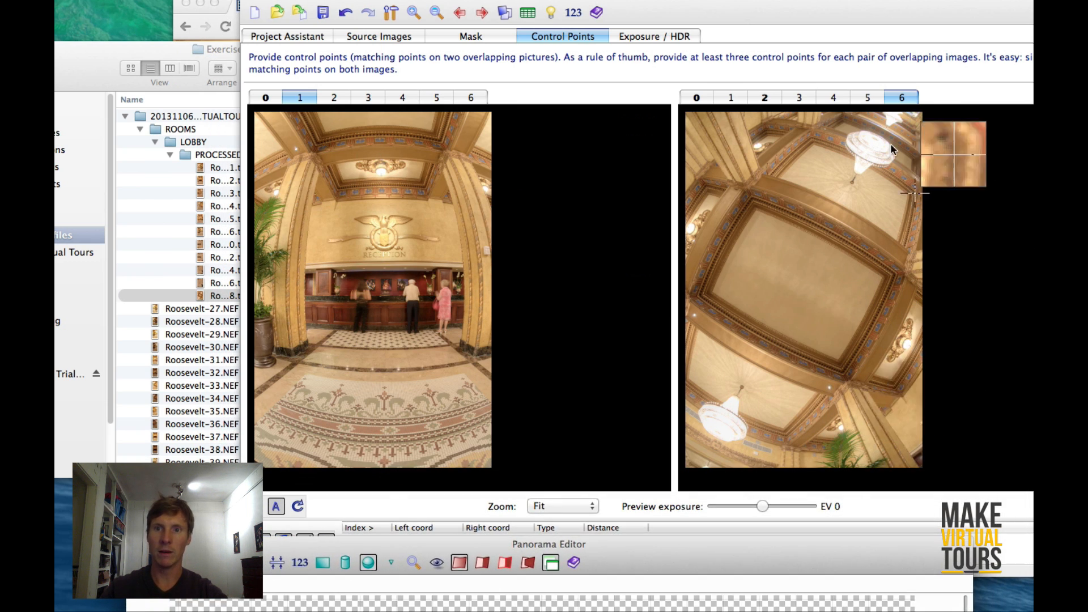
{"action": "left_click_drag", "start_coordinate": [856, 9], "coordinate": [804, 9]}
{"action": "left_click_drag", "start_coordinate": [904, 11], "coordinate": [820, 13]}
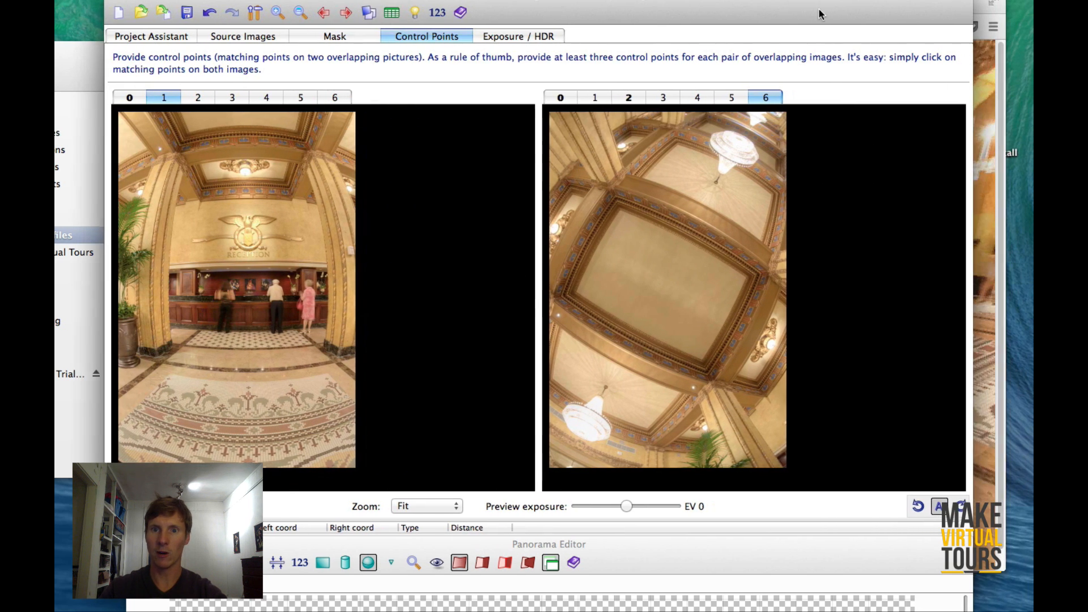
Rotate the displayed ceiling image 6 by 90 degrees clockwise to ease matching it with image 1.
{"action": "left_click", "coordinate": [961, 507]}
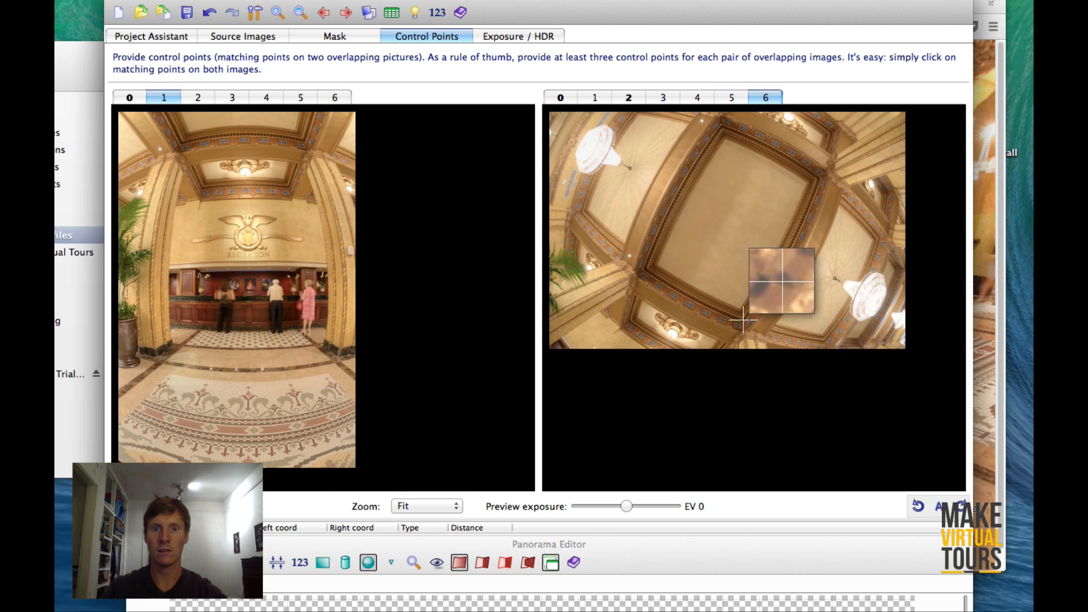
{"action": "left_click", "coordinate": [919, 509]}
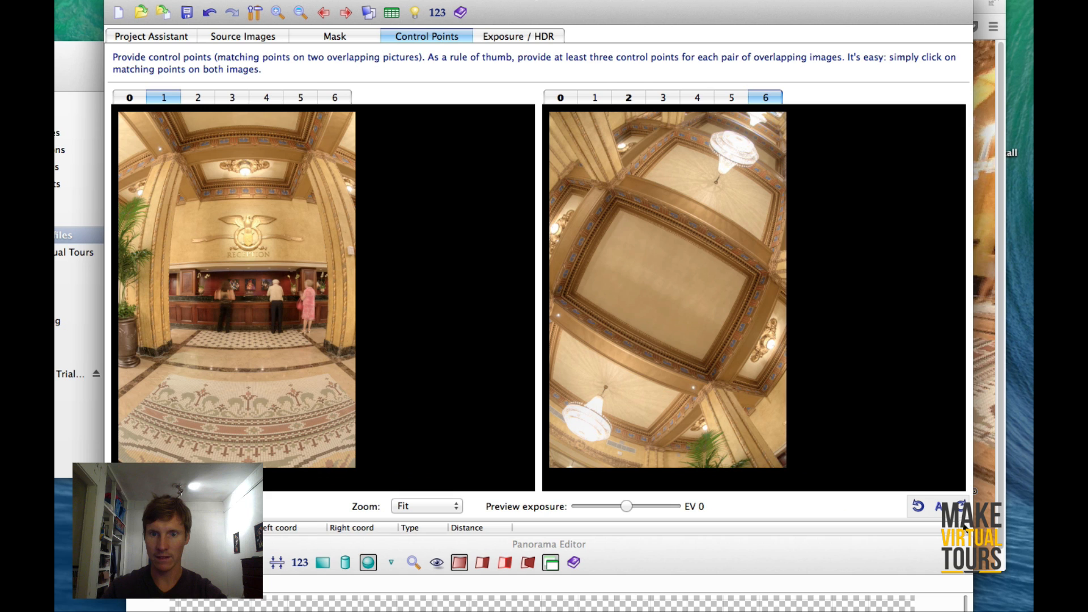
{"action": "left_click", "coordinate": [962, 506]}
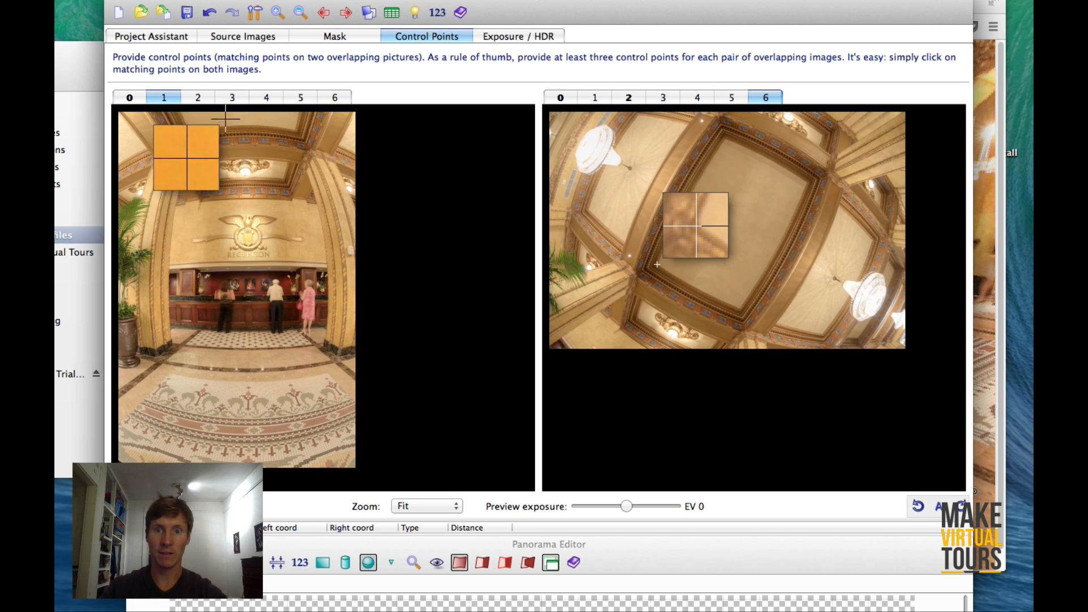
Add five control points between images 1 and 6 at the corners of the central, ornamented and neighbouring ceiling panels.
{"action": "left_click", "coordinate": [204, 137]}
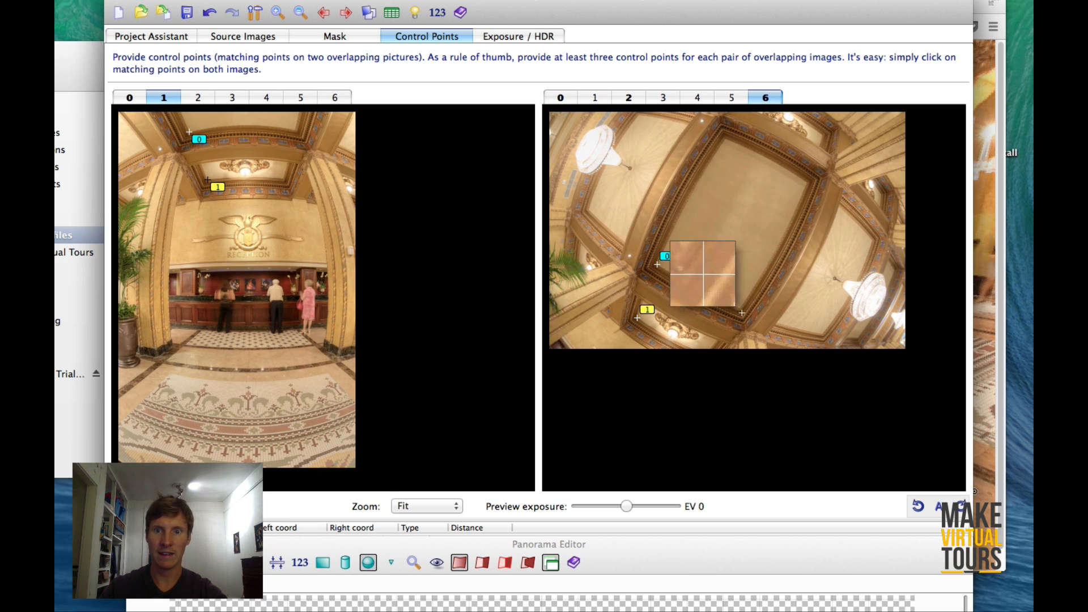
{"action": "left_click", "coordinate": [294, 134]}
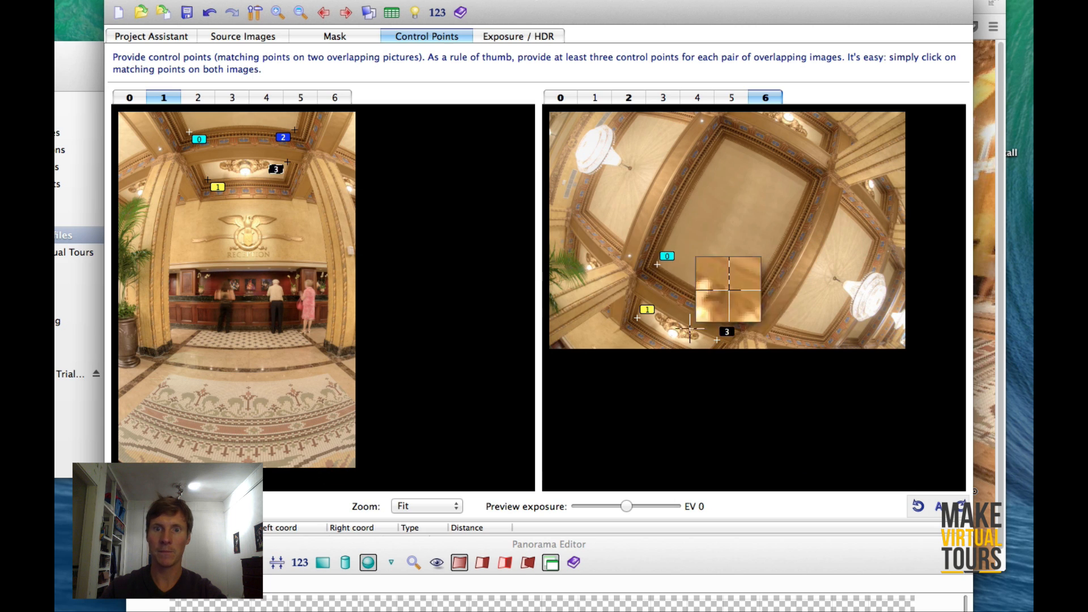
{"action": "left_click", "coordinate": [278, 170]}
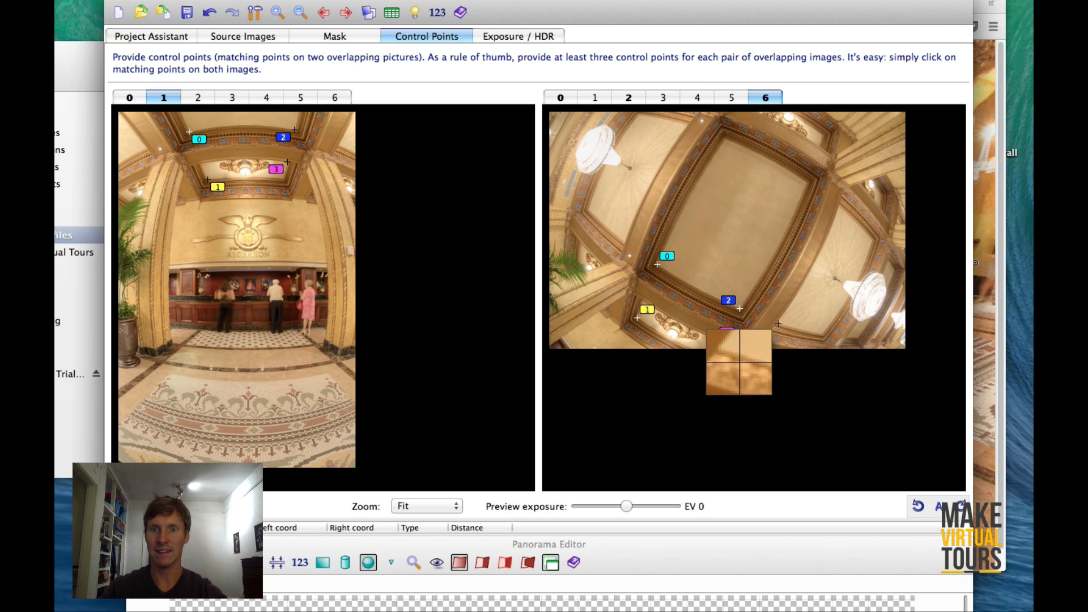
{"action": "left_click", "coordinate": [776, 322]}
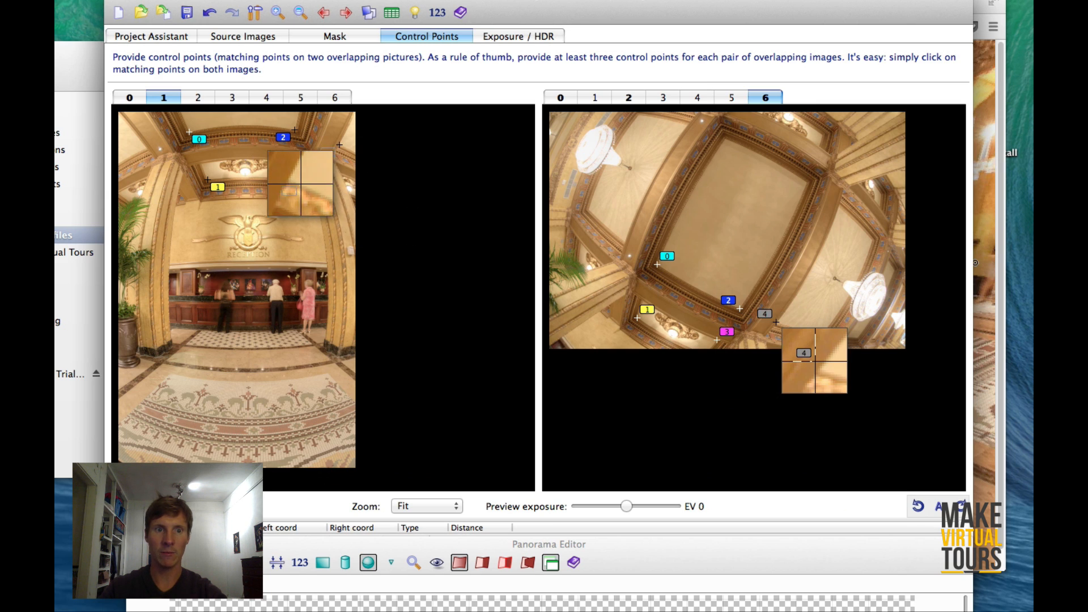
{"action": "left_click", "coordinate": [339, 148]}
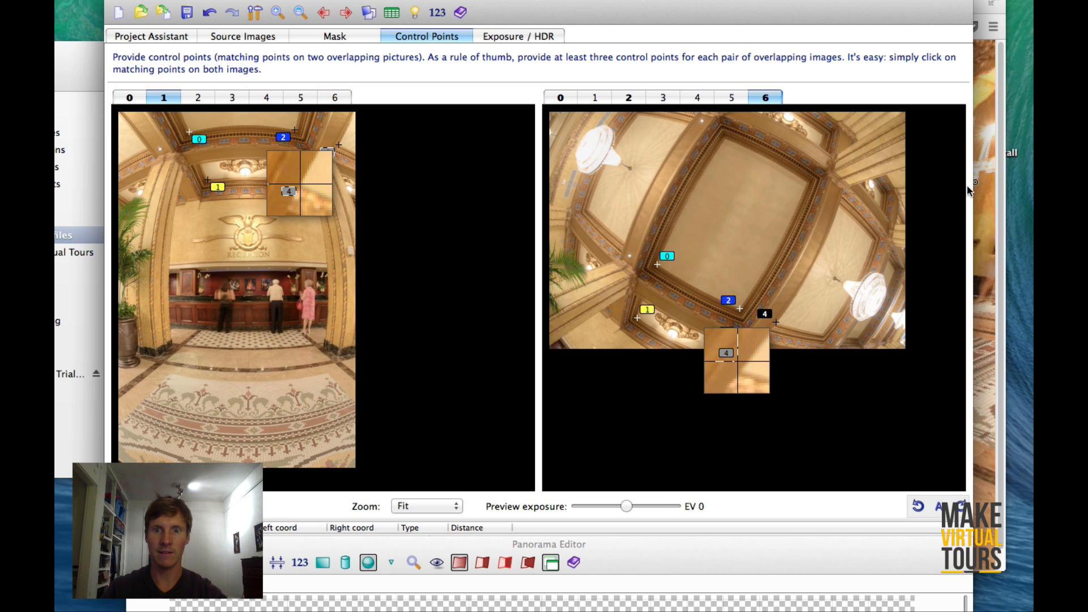
Pair image 2 with ceiling image 6 and add control points at the chandelier's top and the central ceiling panel's corner.
{"action": "left_click", "coordinate": [196, 100]}
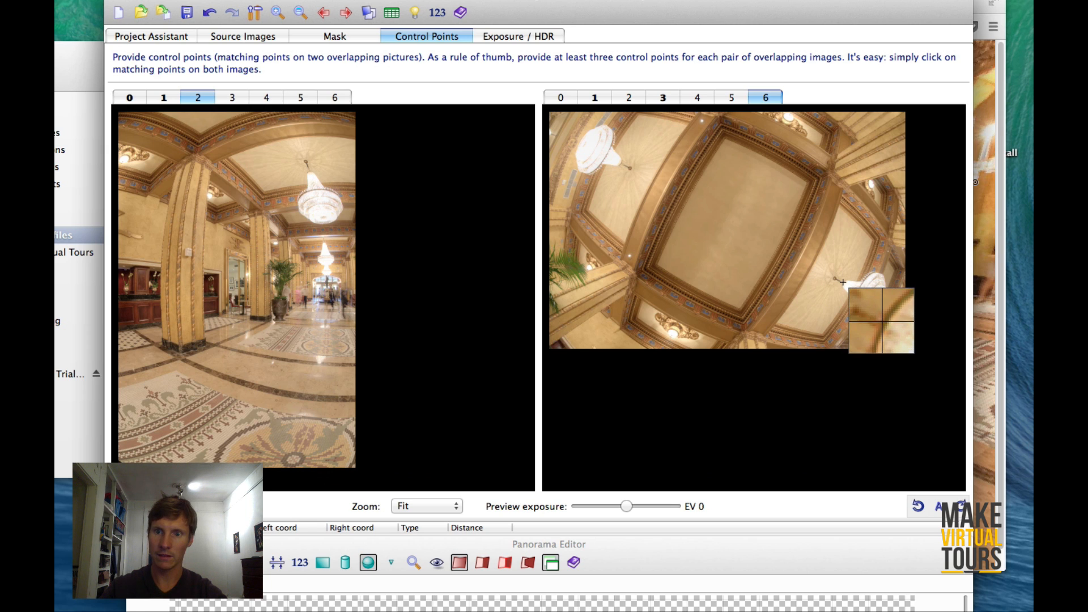
{"action": "left_click", "coordinate": [843, 281]}
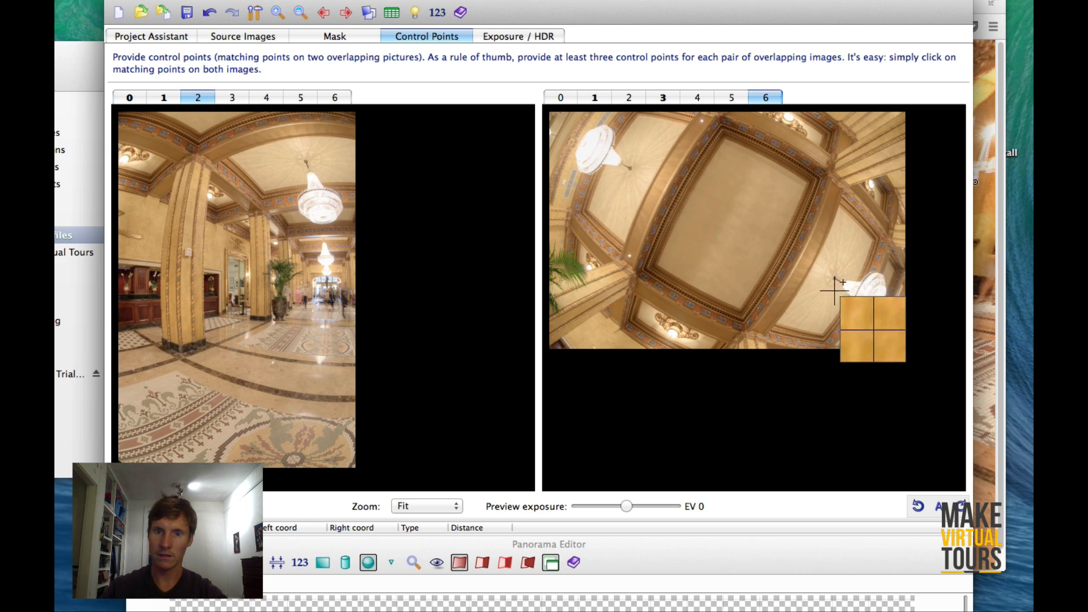
{"action": "left_click", "coordinate": [309, 172]}
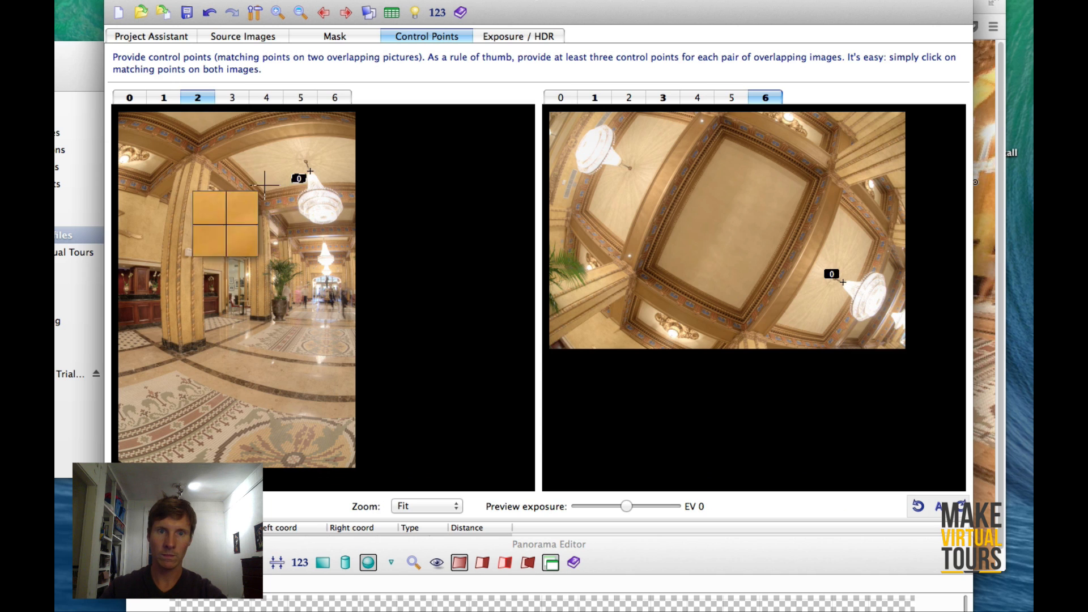
{"action": "left_click_drag", "start_coordinate": [238, 158], "coordinate": [233, 155]}
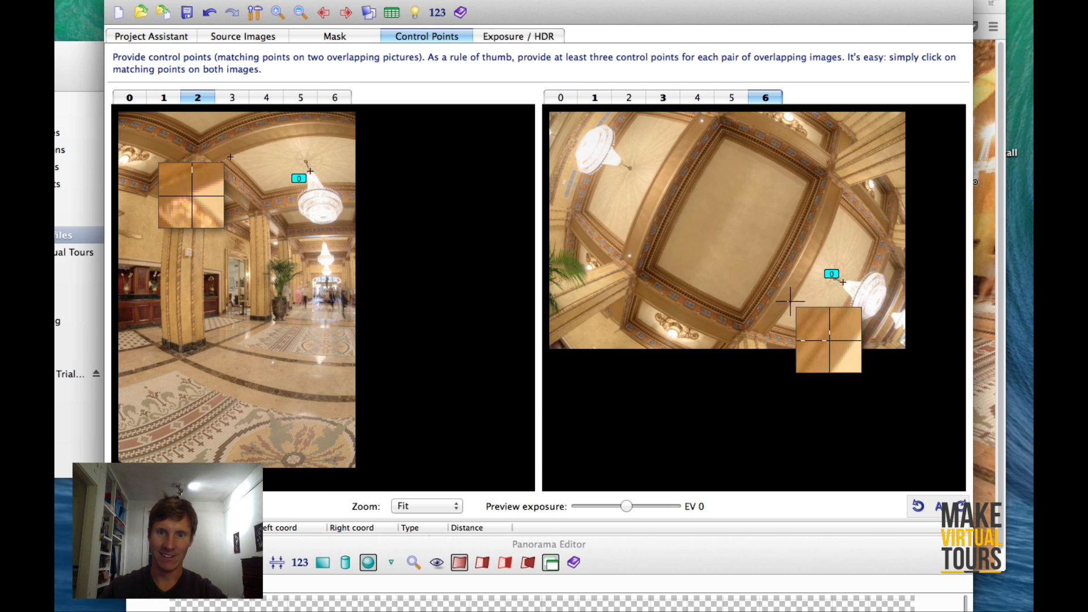
{"action": "left_click_drag", "start_coordinate": [750, 322], "coordinate": [740, 308]}
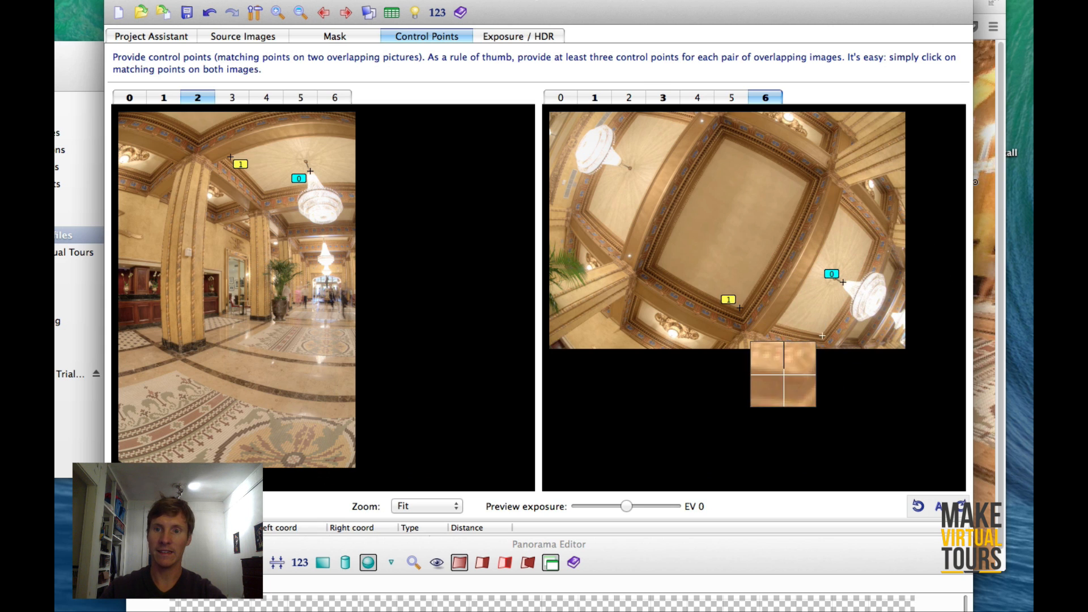
Add control points between images 2 and 6 at the chandelier panel's far corner and the ornamented panel's edge.
{"action": "left_click", "coordinate": [822, 335]}
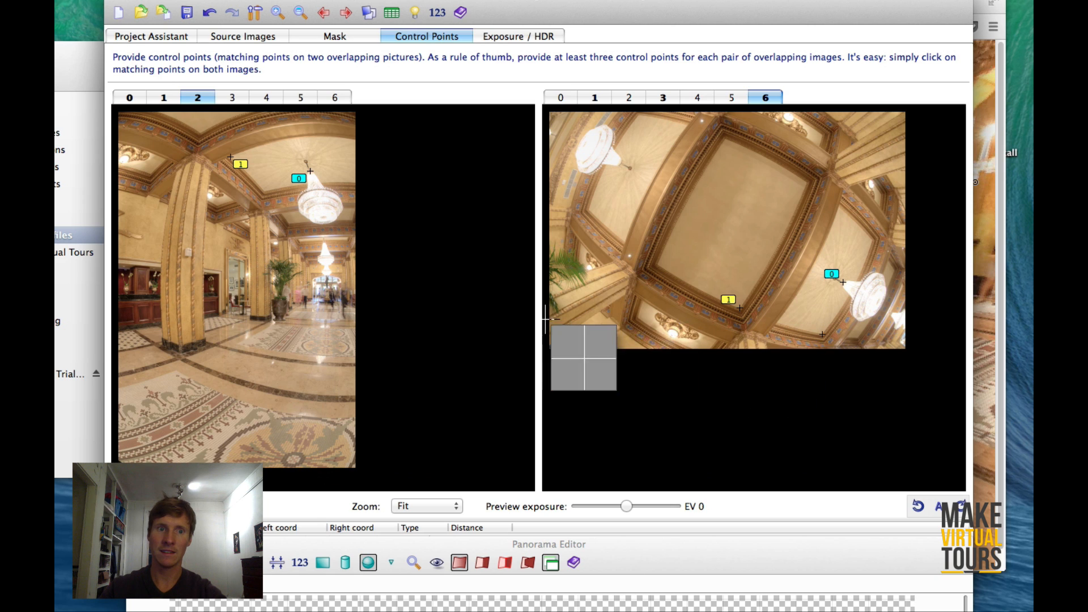
{"action": "left_click", "coordinate": [264, 191]}
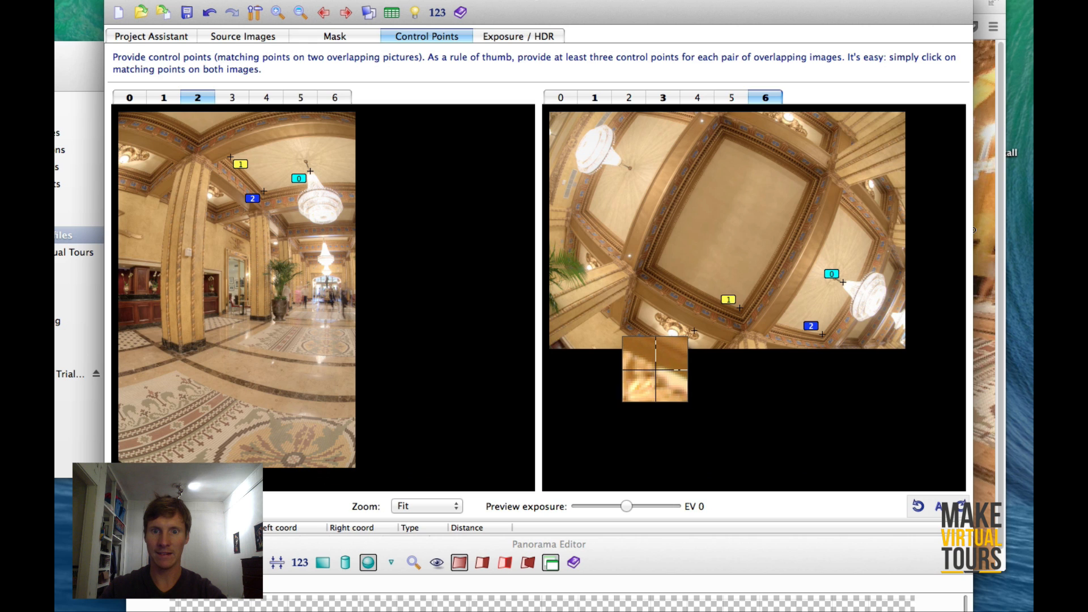
{"action": "left_click", "coordinate": [694, 330]}
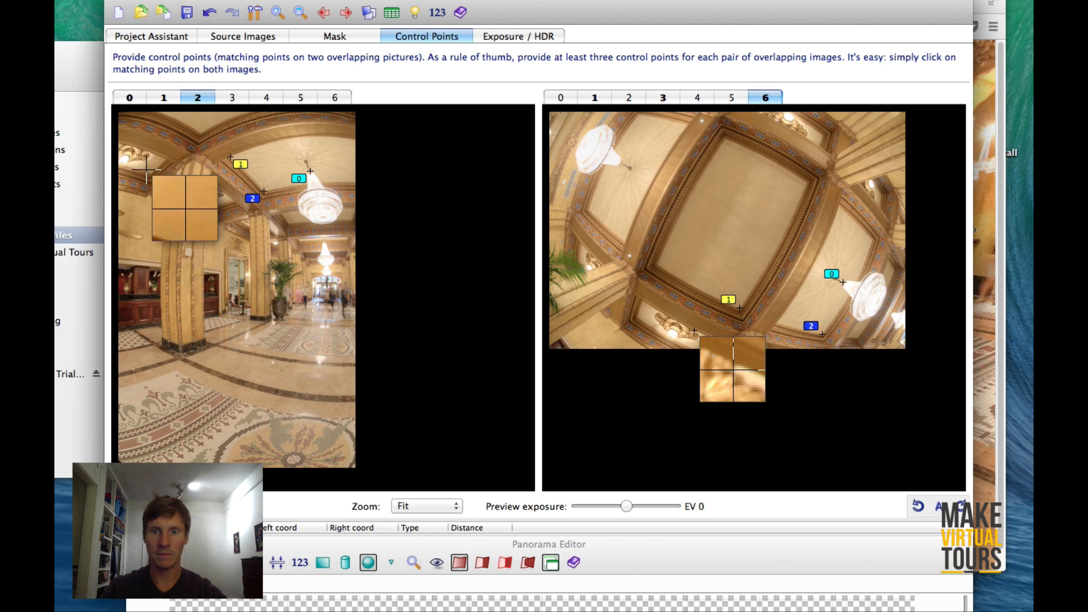
{"action": "left_click", "coordinate": [144, 153]}
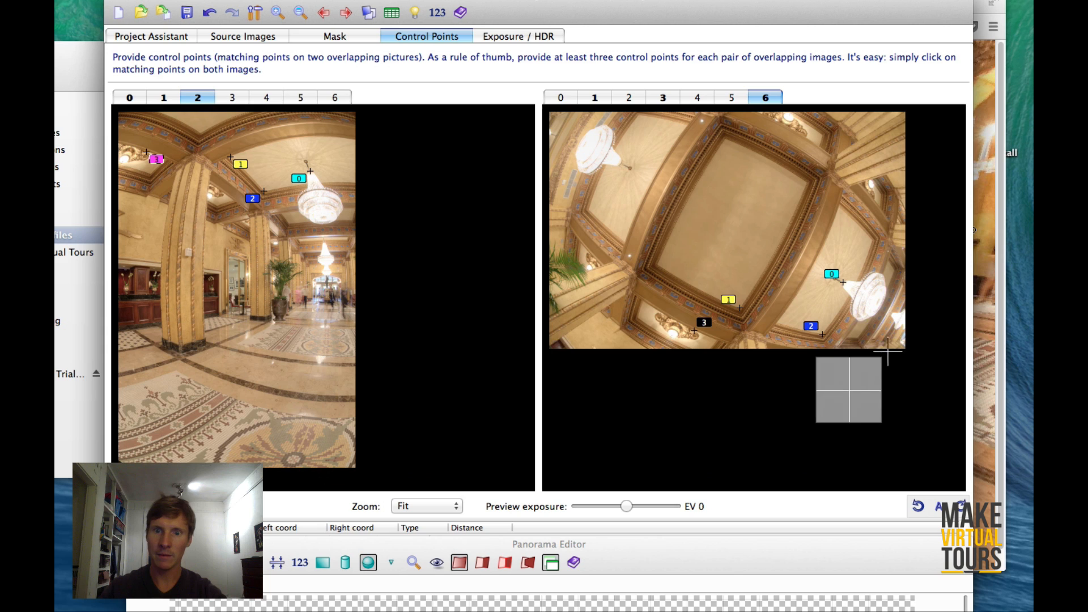
Move control point 1 in image 2 to the central panel's corner above the pillar, and match the chandelier panel's near corner in both images.
{"action": "left_click", "coordinate": [231, 161]}
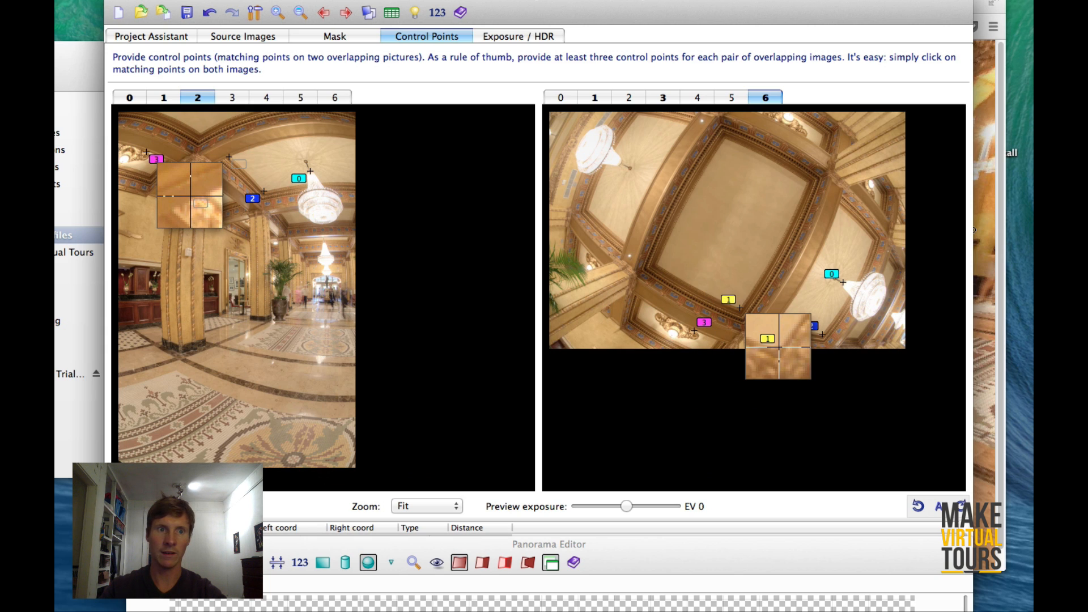
{"action": "left_click_drag", "start_coordinate": [229, 157], "coordinate": [118, 112]}
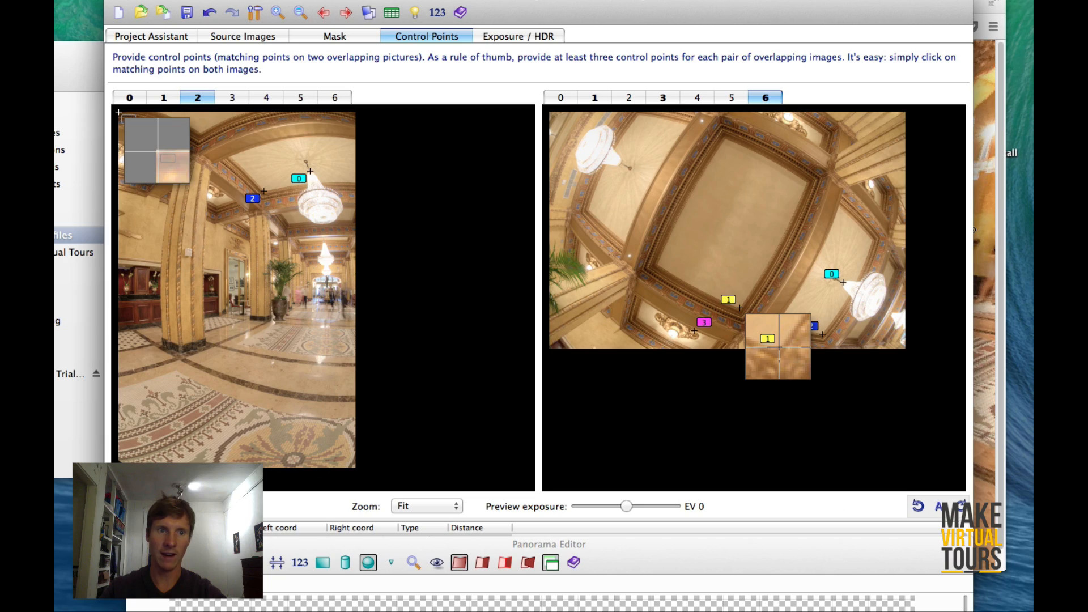
{"action": "key", "text": "ctrl+Up"}
{"action": "left_click", "coordinate": [409, 141]}
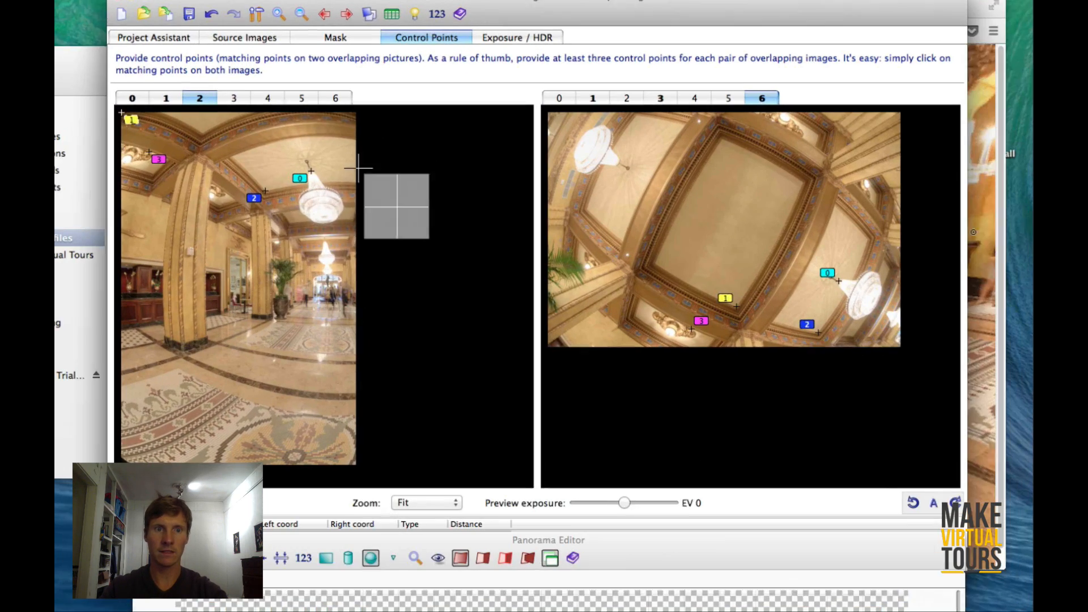
{"action": "left_click_drag", "start_coordinate": [118, 111], "coordinate": [198, 132]}
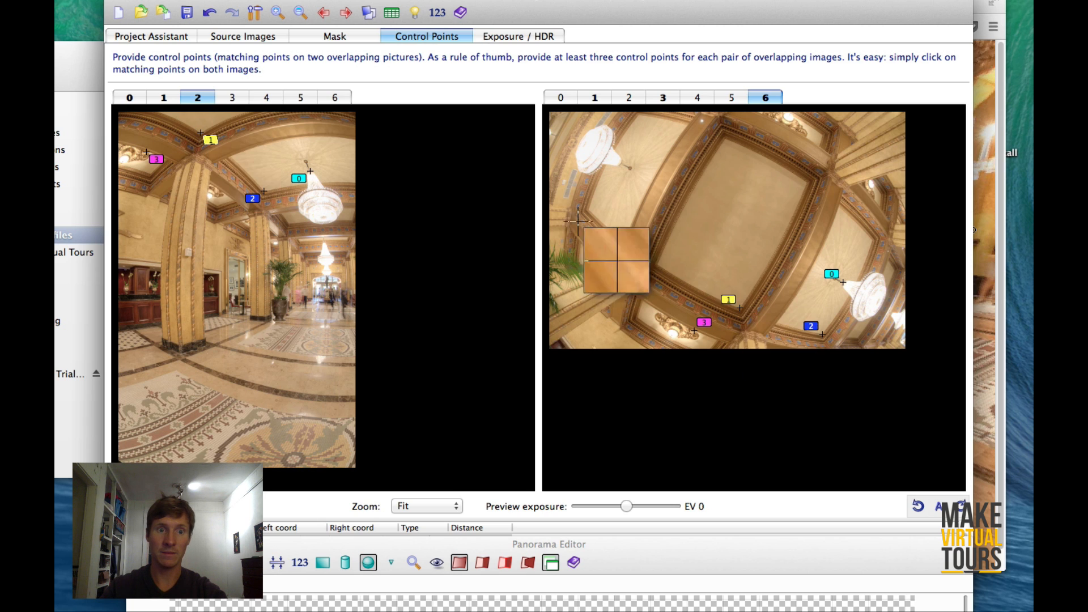
{"action": "left_click", "coordinate": [843, 282]}
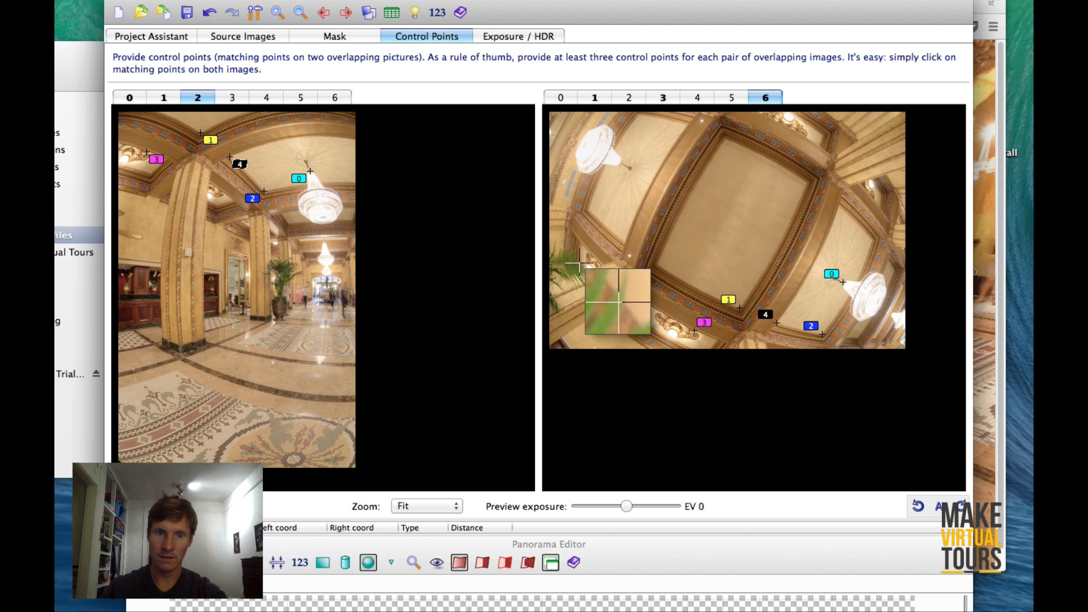
Place control point 4 in image 2, and pair image 3 with ceiling image 6, rotated 90° clockwise.
{"action": "left_click", "coordinate": [229, 157]}
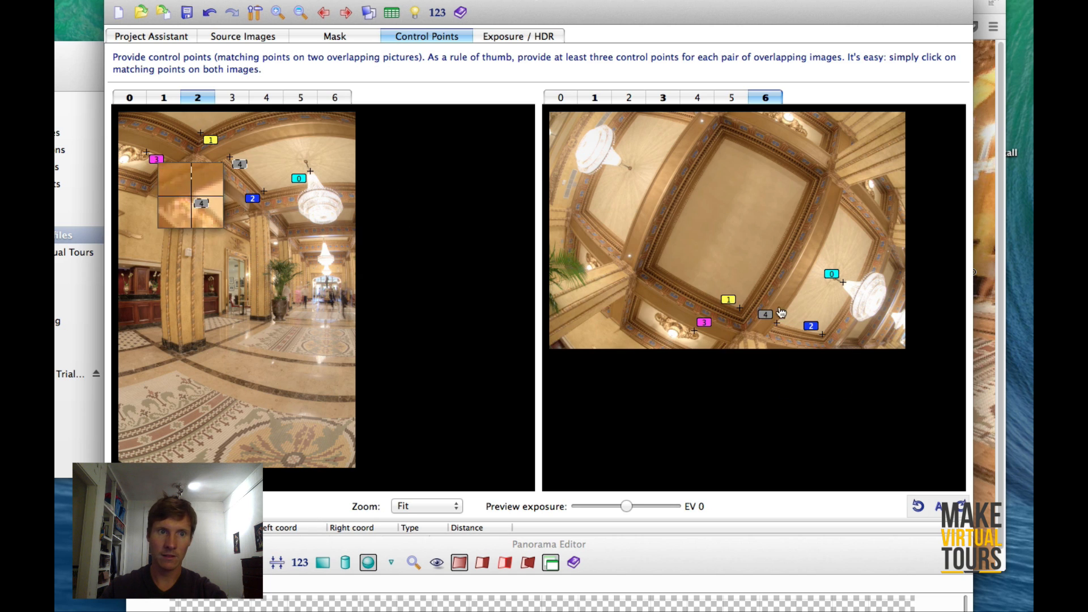
{"action": "left_click", "coordinate": [233, 99]}
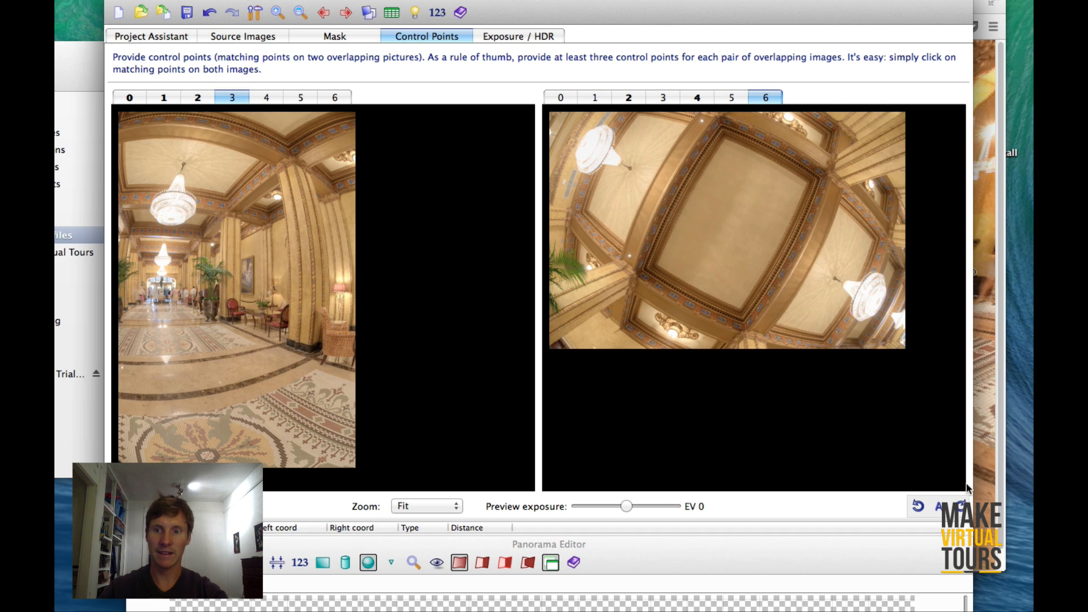
{"action": "left_click", "coordinate": [962, 507]}
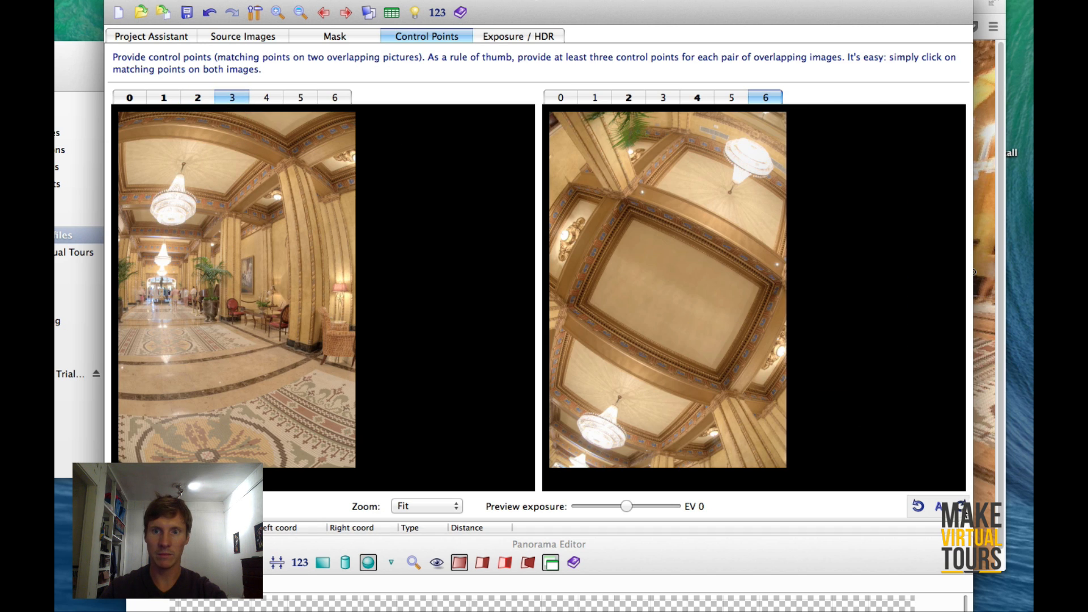
{"action": "left_click", "coordinate": [962, 507]}
{"action": "left_click", "coordinate": [918, 506]}
{"action": "left_click", "coordinate": [918, 506]}
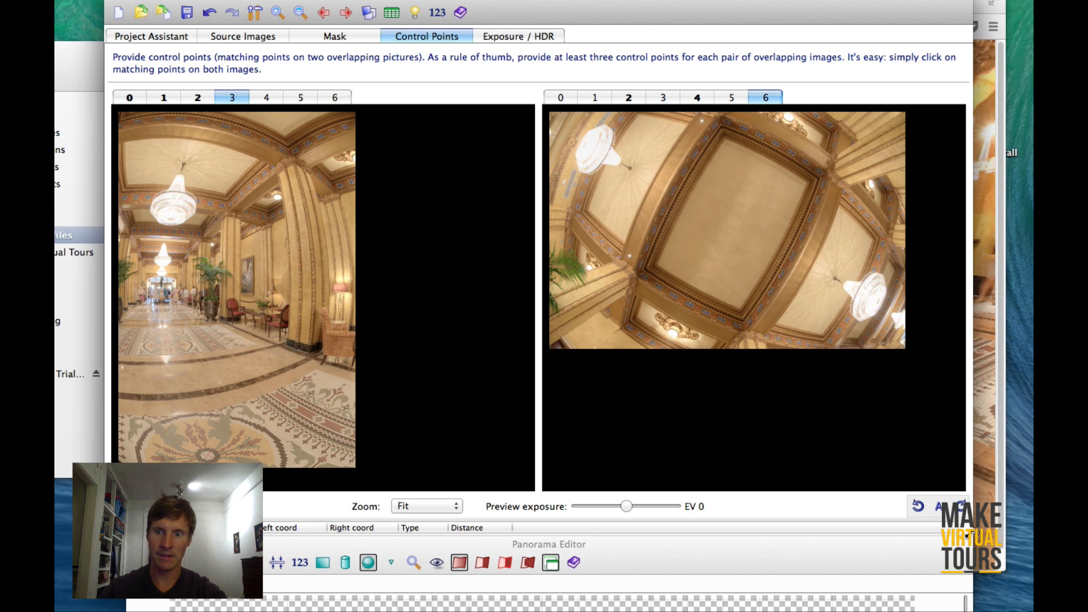
{"action": "left_click", "coordinate": [962, 506]}
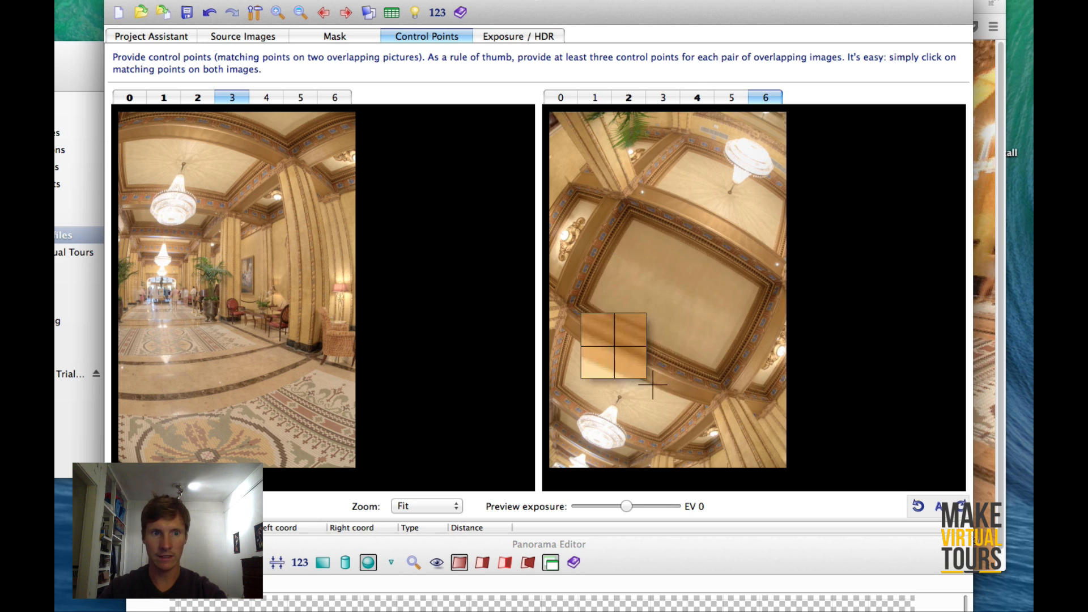
Add control points between images 3 and 6 at the two far corners of the chandelier's ceiling panel.
{"action": "left_click", "coordinate": [564, 385]}
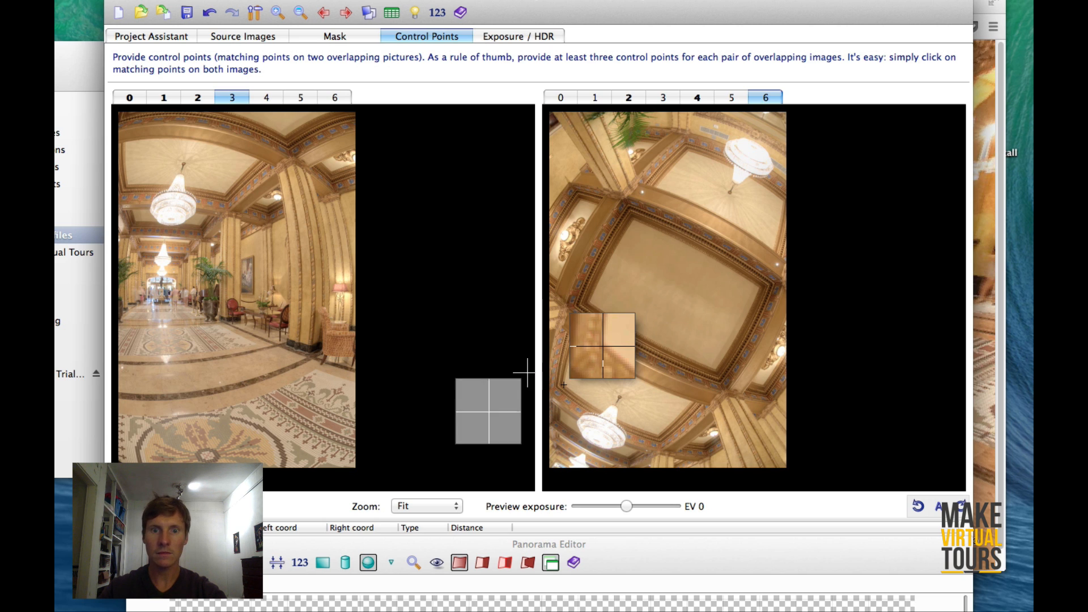
{"action": "left_click", "coordinate": [139, 187]}
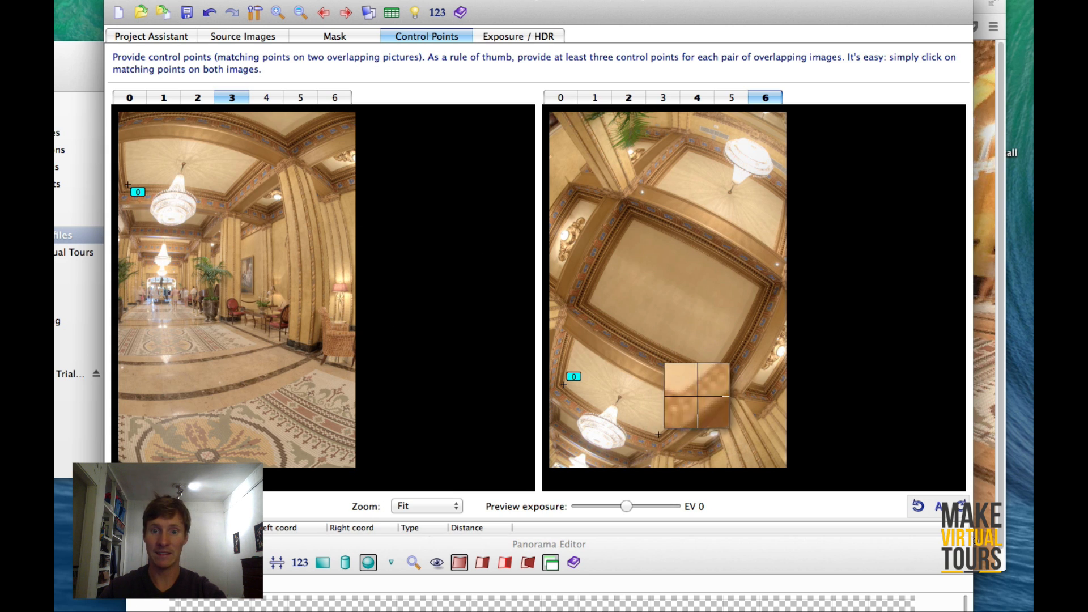
{"action": "left_click", "coordinate": [658, 435]}
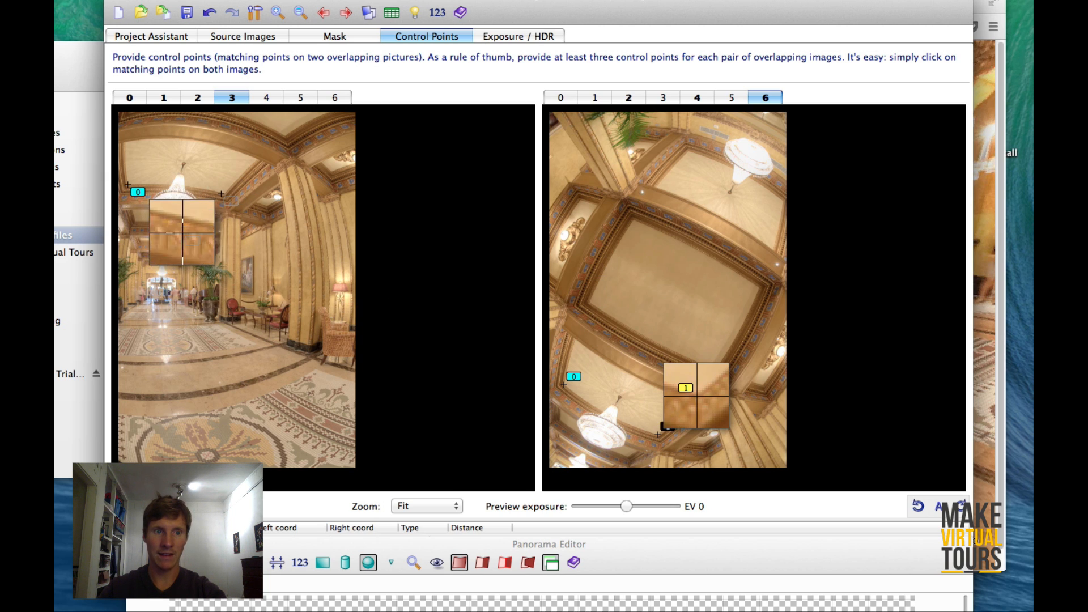
{"action": "left_click", "coordinate": [225, 193]}
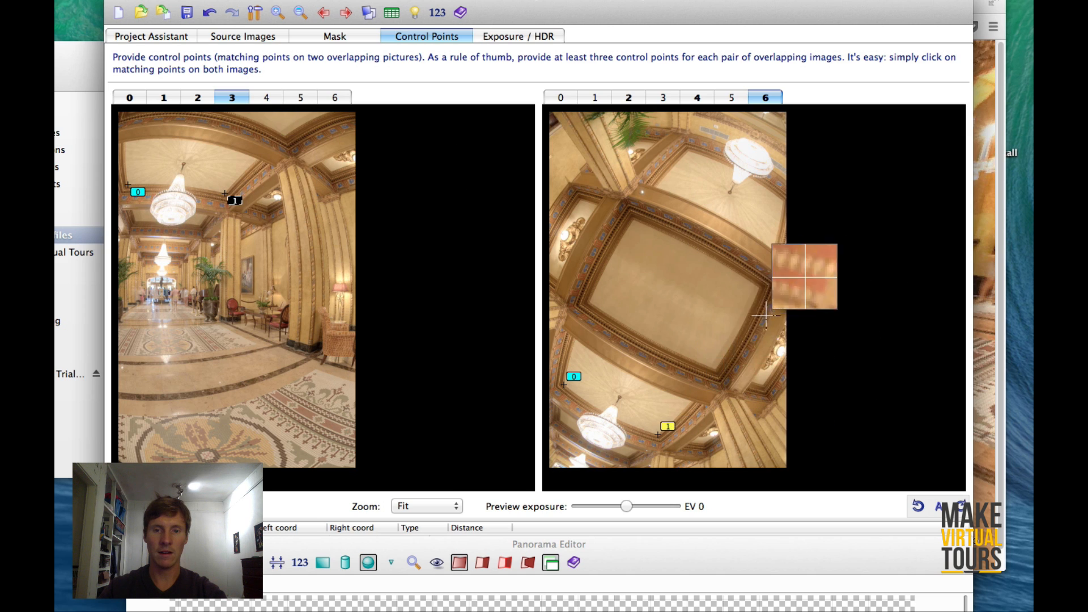
Add control points between images 3 and 6 at the central panel's corner above the pillar and the neighbouring ornamented panel's corner.
{"action": "left_click", "coordinate": [716, 369]}
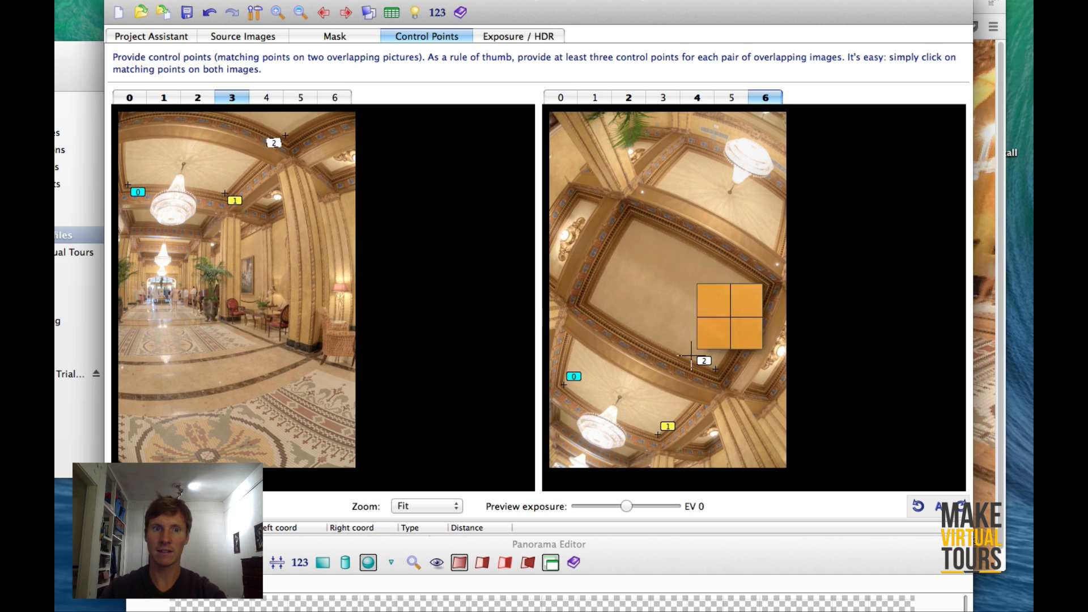
{"action": "left_click", "coordinate": [285, 136]}
{"action": "left_click_drag", "start_coordinate": [277, 148], "coordinate": [287, 141]}
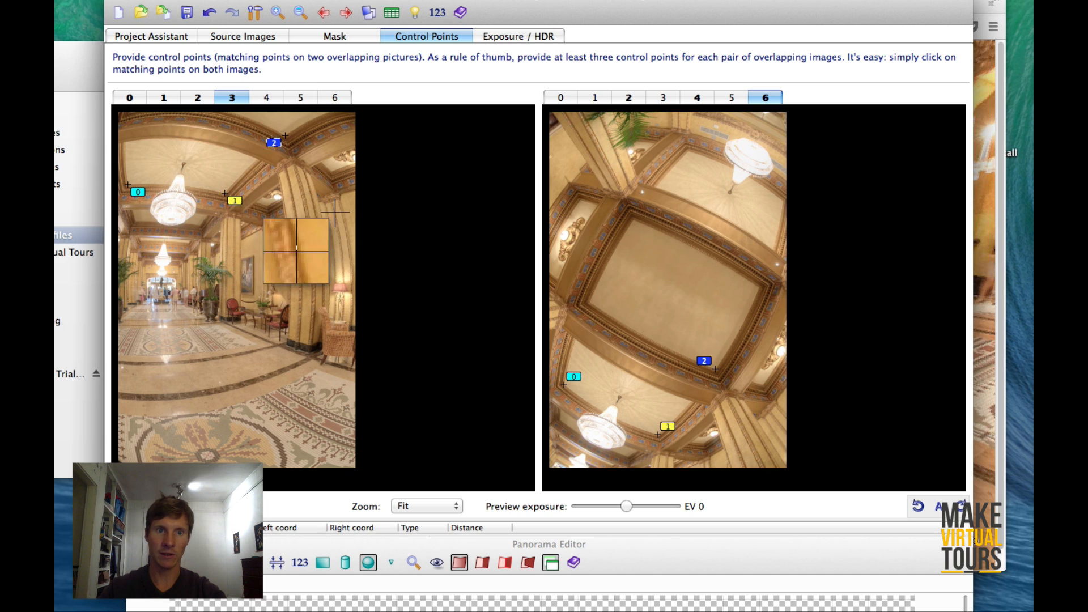
{"action": "left_click", "coordinate": [320, 162]}
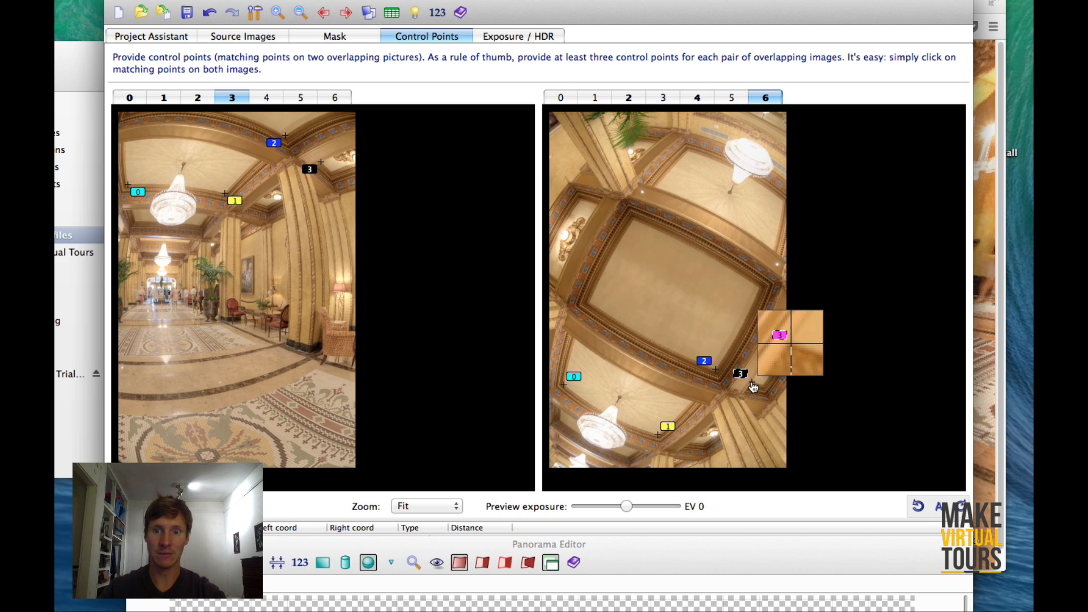
{"action": "left_click", "coordinate": [751, 381]}
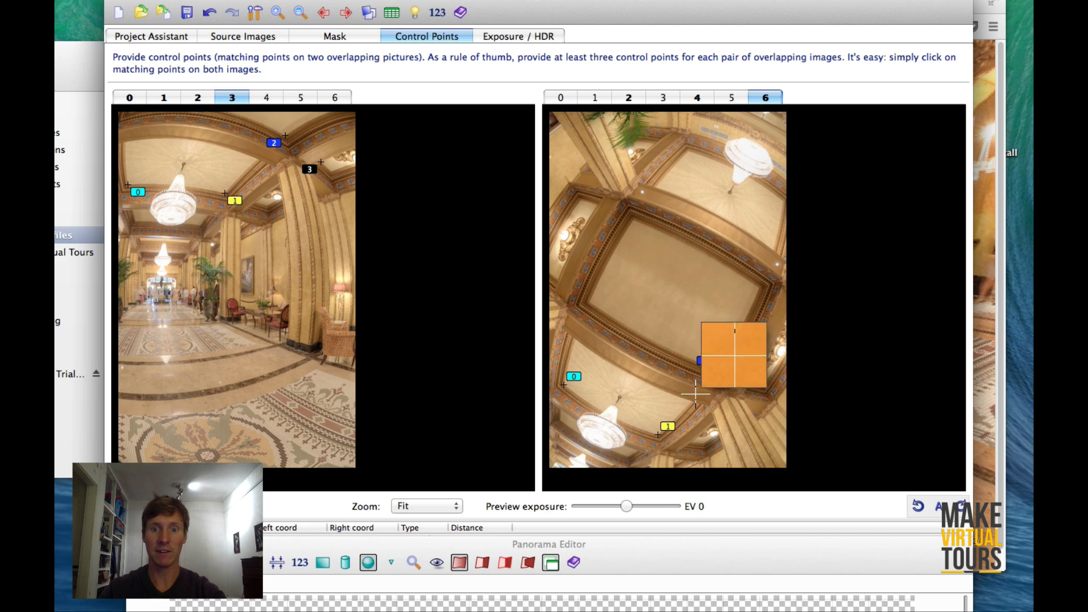
Add a control point between images 3 and 6 at the top of the near chandelier.
{"action": "left_click_drag", "start_coordinate": [615, 419], "coordinate": [616, 419]}
{"action": "left_click", "coordinate": [617, 419]}
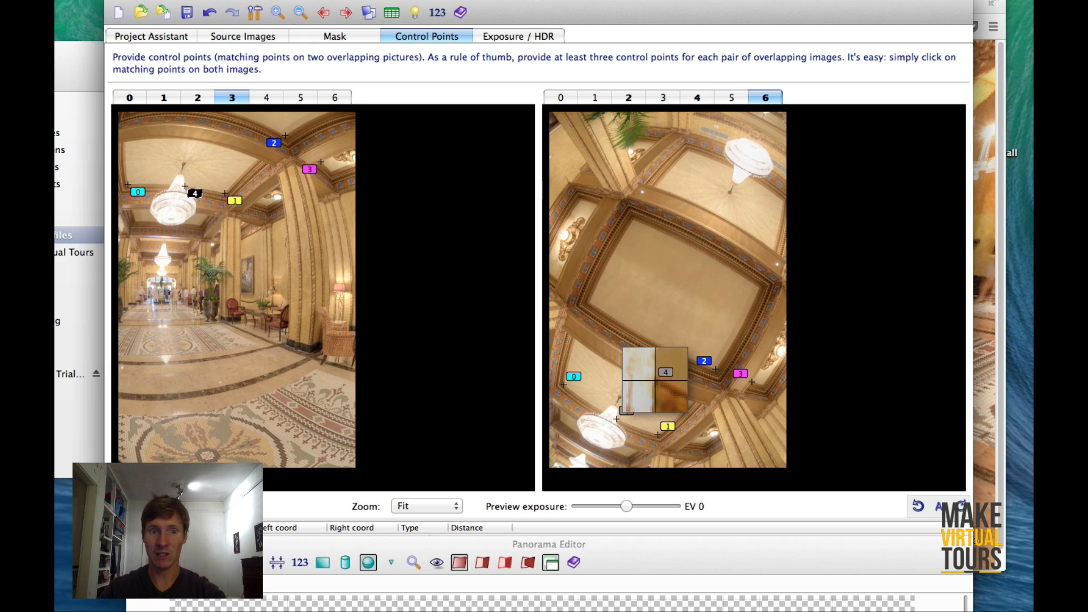
{"action": "left_click", "coordinate": [195, 196]}
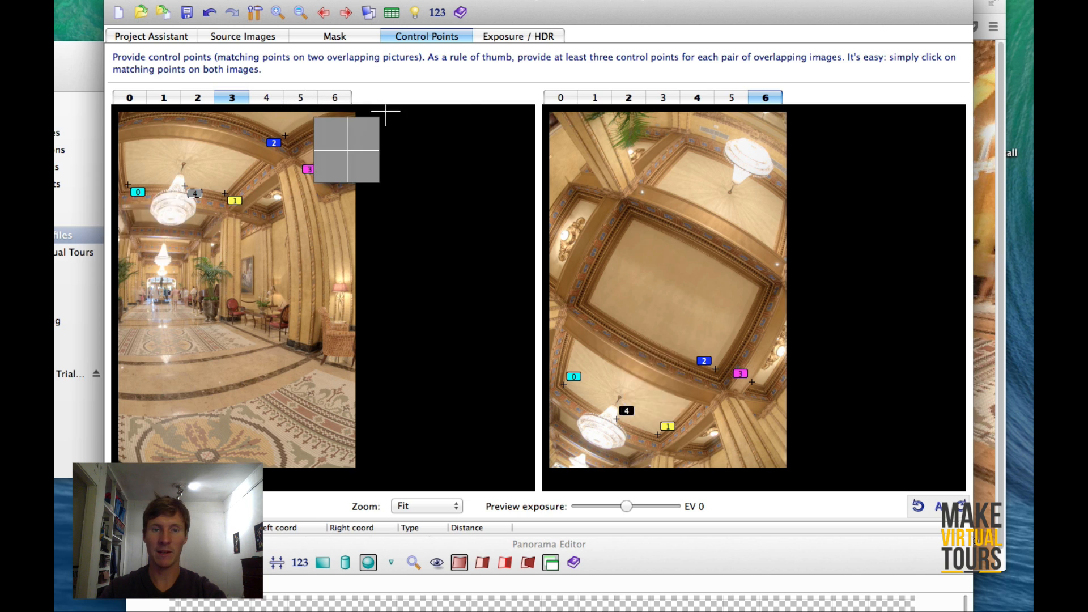
Optimize the project with the added control points and accept the optimizer's changes.
{"action": "left_click", "coordinate": [167, 38]}
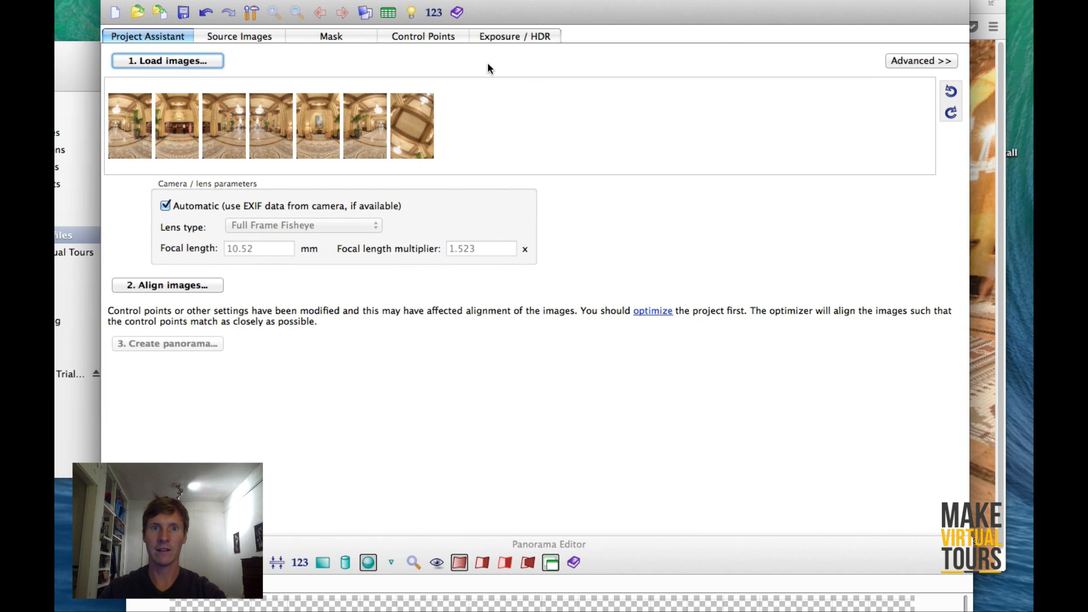
{"action": "left_click", "coordinate": [664, 317]}
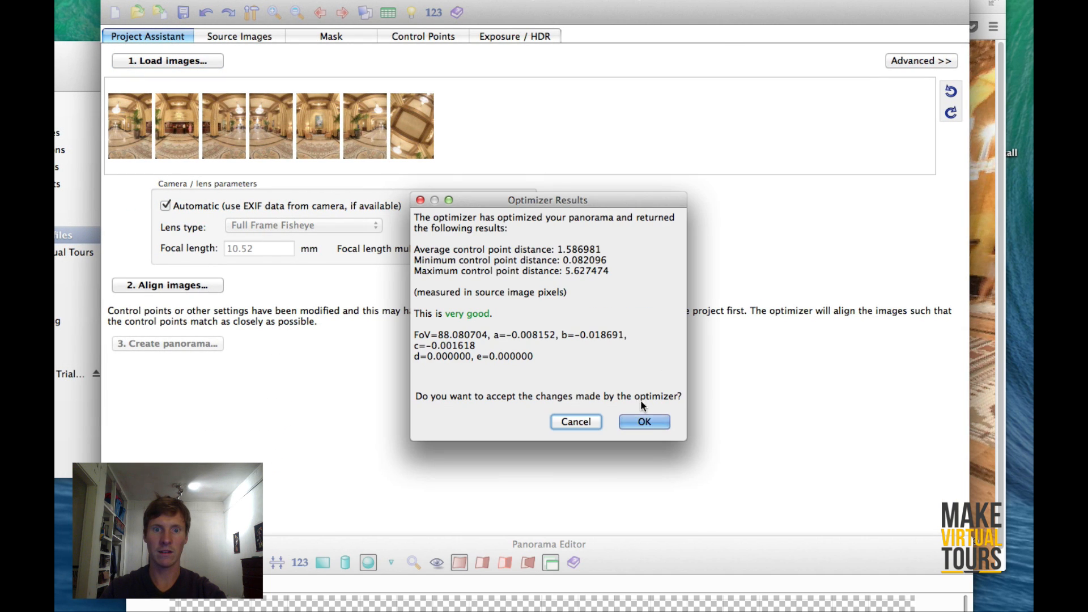
{"action": "left_click", "coordinate": [652, 424]}
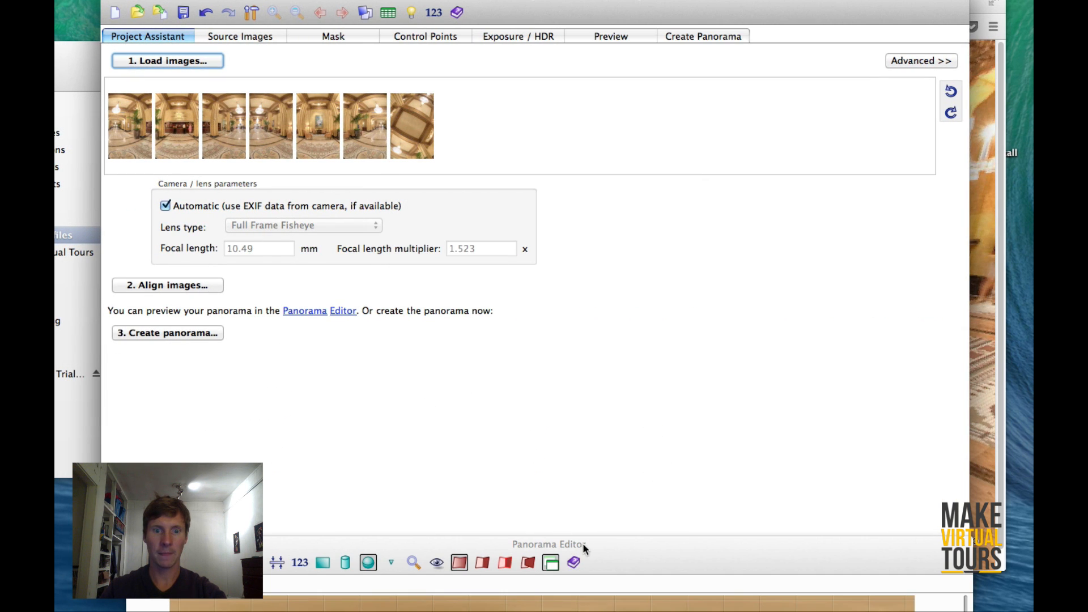
Examine the stitched equirectangular lobby panorama in the Panorama Editor, checking the ceiling and the uncovered floor area.
{"action": "left_click_drag", "start_coordinate": [583, 543], "coordinate": [602, 74]}
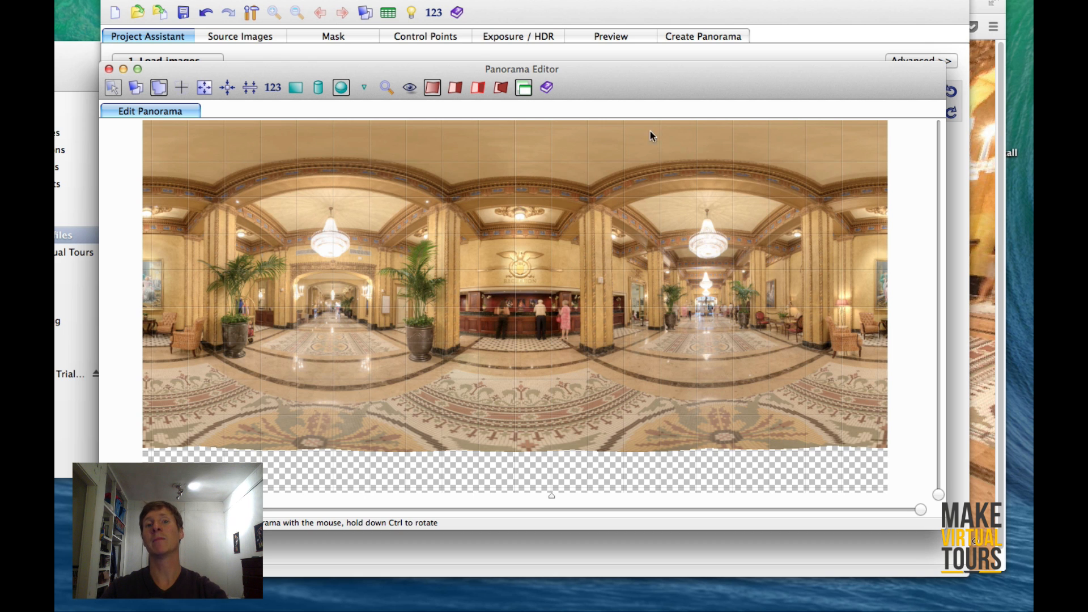
{"action": "left_click_drag", "start_coordinate": [630, 81], "coordinate": [901, 260]}
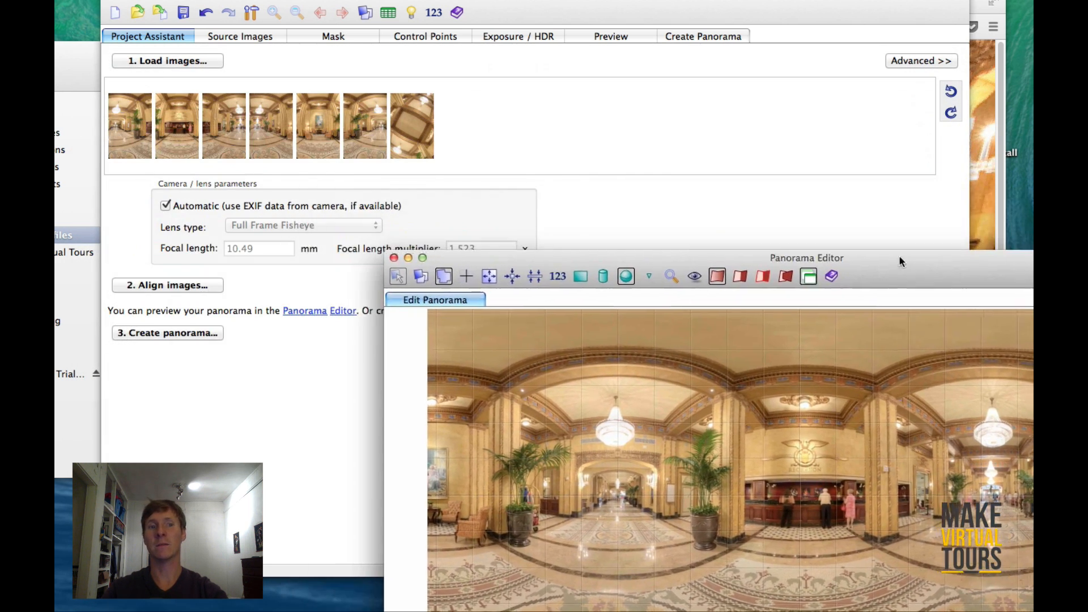
{"action": "left_click_drag", "start_coordinate": [587, 253], "coordinate": [548, 43]}
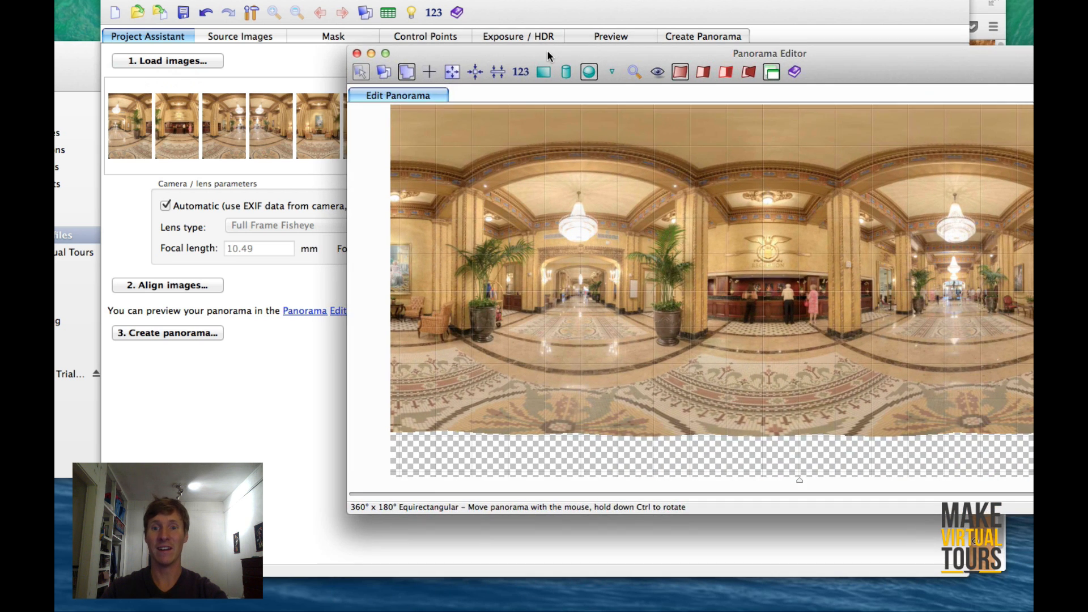
{"action": "left_click_drag", "start_coordinate": [947, 70], "coordinate": [799, 61]}
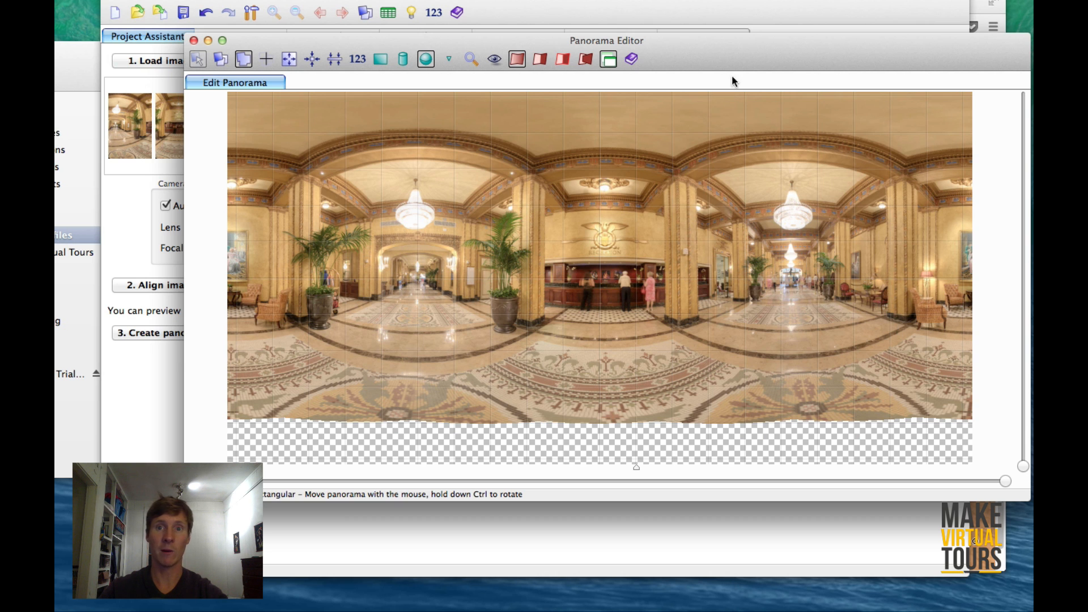
{"action": "left_click_drag", "start_coordinate": [733, 45], "coordinate": [885, 179]}
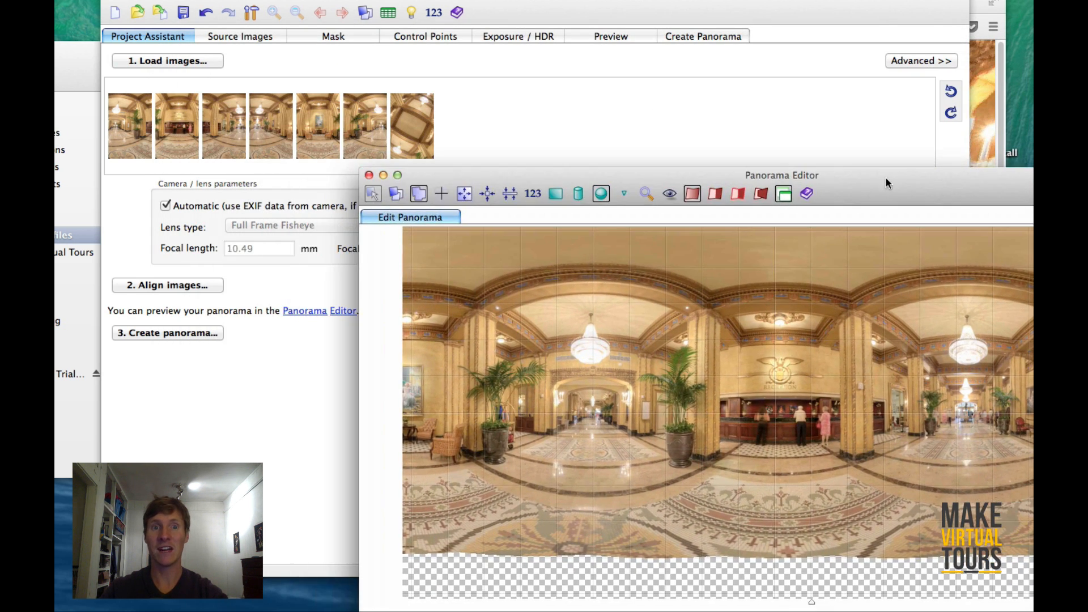
{"action": "left_click_drag", "start_coordinate": [479, 176], "coordinate": [854, 136]}
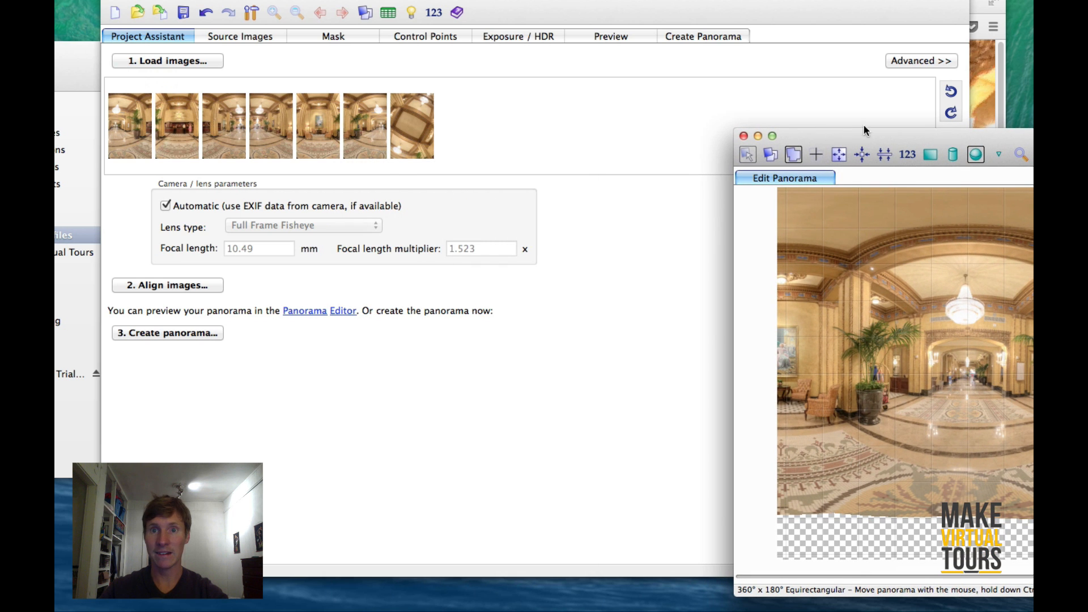
{"action": "double_click", "coordinate": [825, 142]}
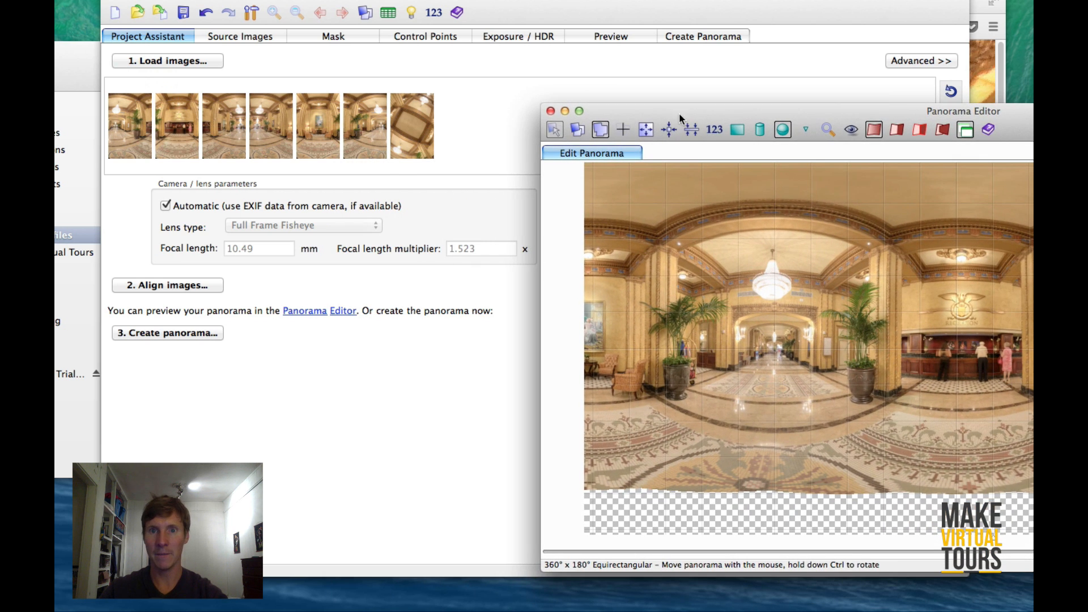
{"action": "left_click_drag", "start_coordinate": [861, 112], "coordinate": [516, 581]}
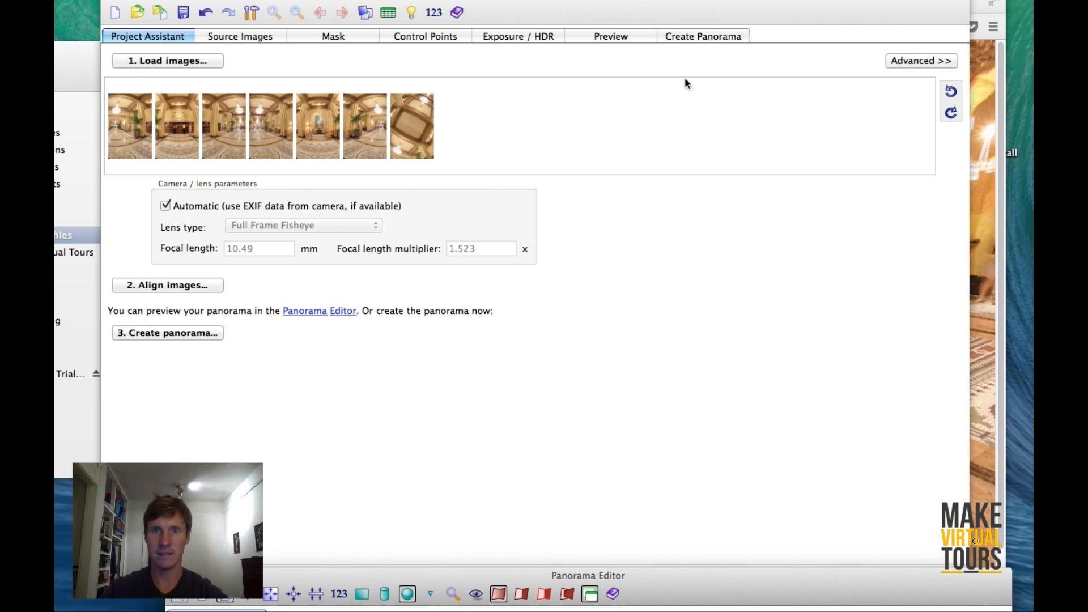
In Finder, find the floor shot Roosevelt-39_40.tif among the processed lobby files and add it to the panorama project's images.
{"action": "left_click_drag", "start_coordinate": [675, 21], "coordinate": [758, 21]}
{"action": "left_click_drag", "start_coordinate": [65, 63], "coordinate": [64, 78]}
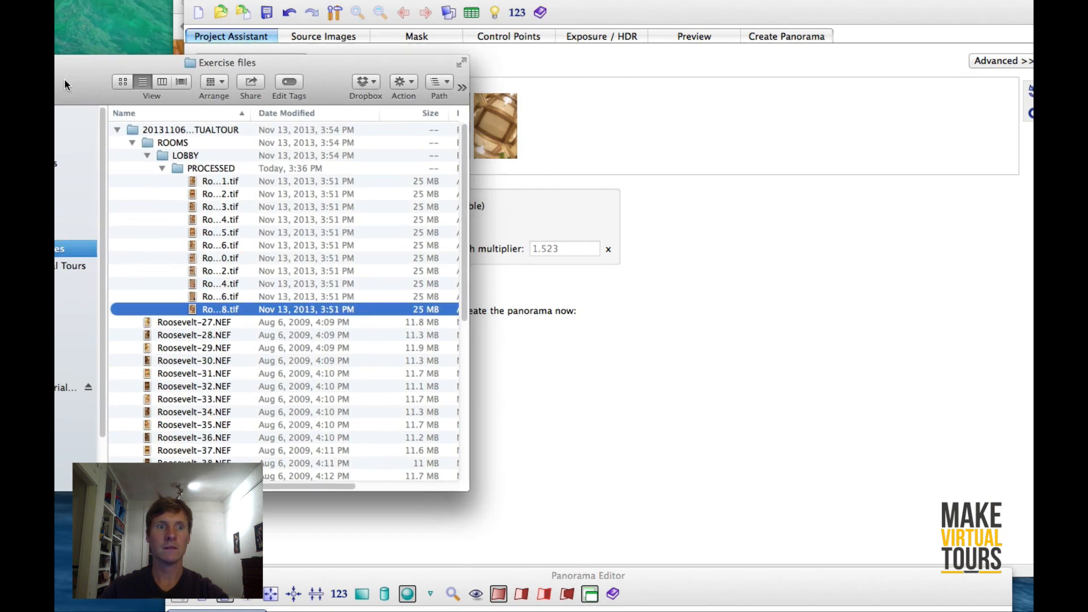
{"action": "left_click", "coordinate": [224, 296]}
{"action": "left_click", "coordinate": [228, 270]}
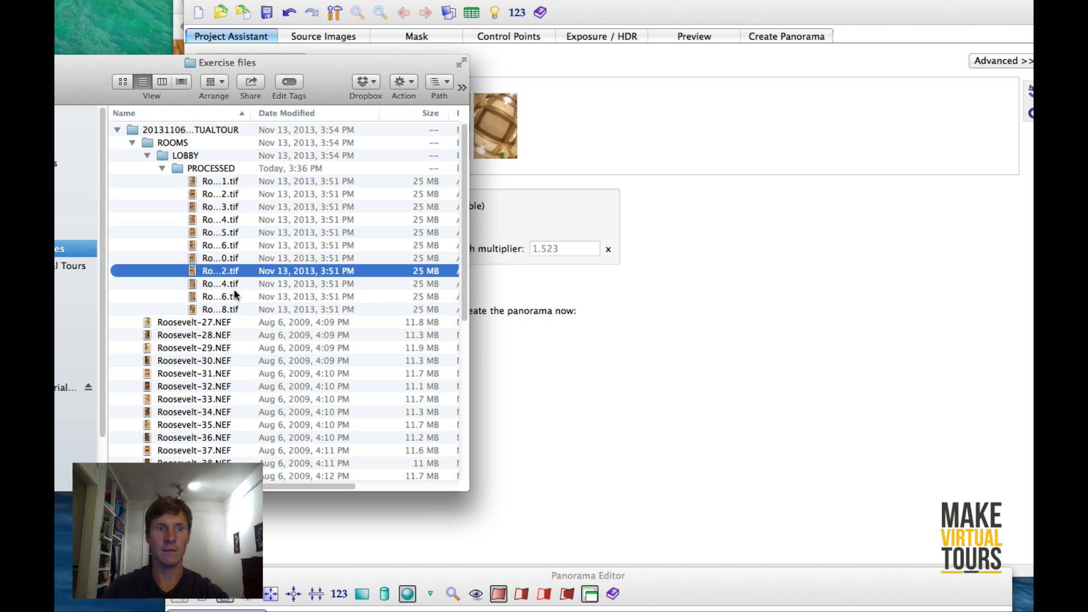
{"action": "key", "text": "space"}
{"action": "key", "text": "Up"}
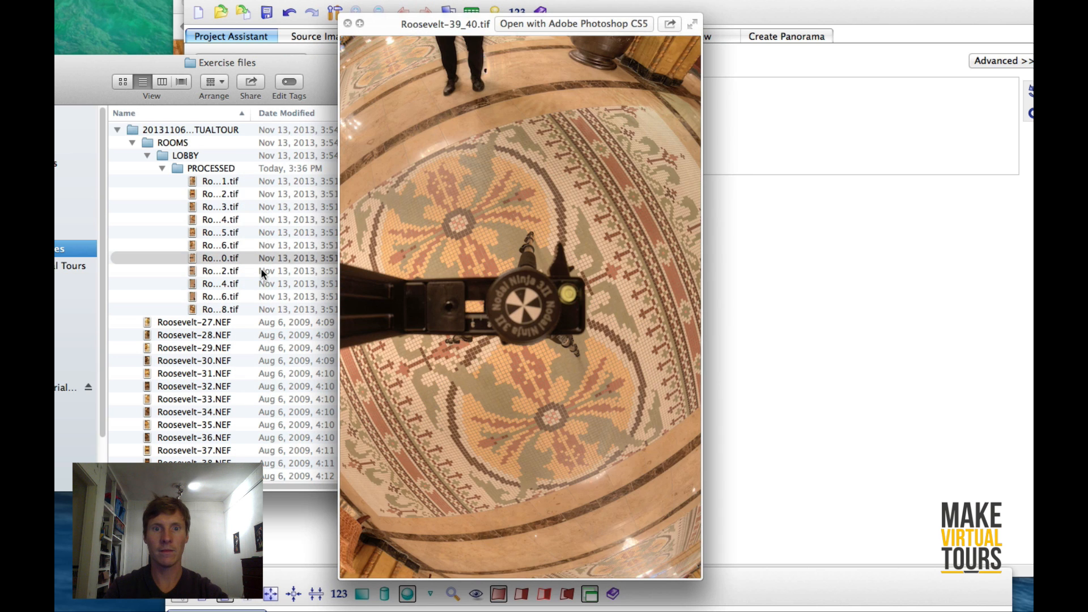
{"action": "key", "text": "Up"}
{"action": "key", "text": "Down"}
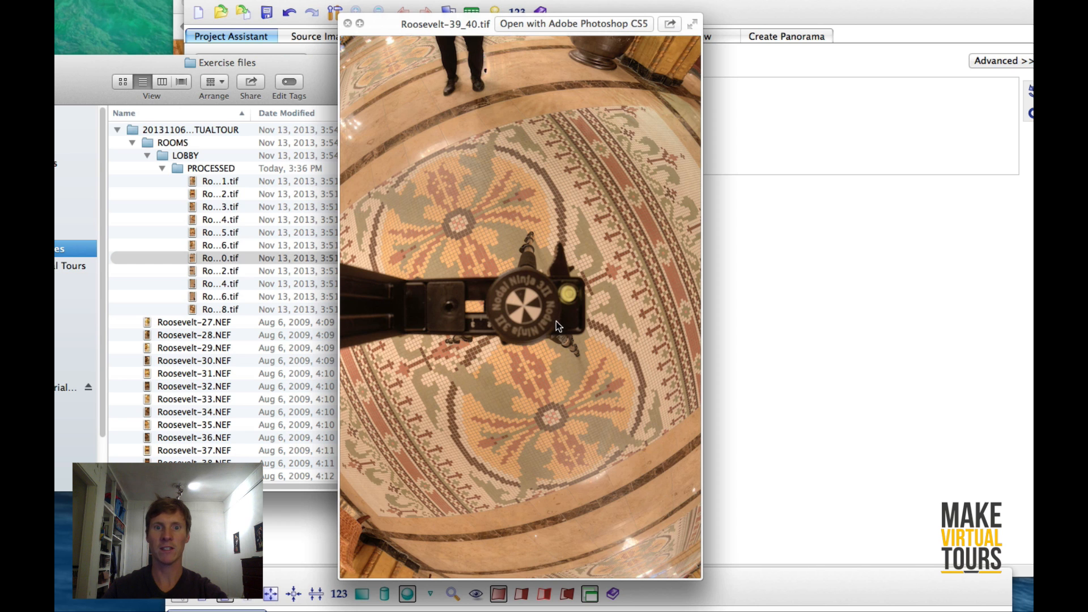
{"action": "key", "text": "space"}
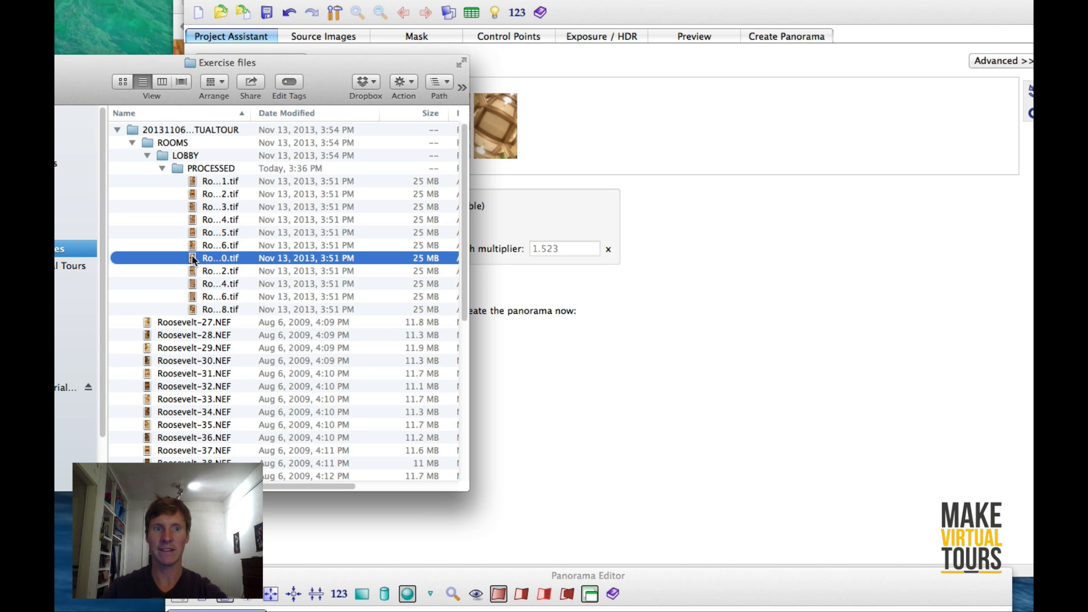
{"action": "left_click_drag", "start_coordinate": [193, 260], "coordinate": [578, 128]}
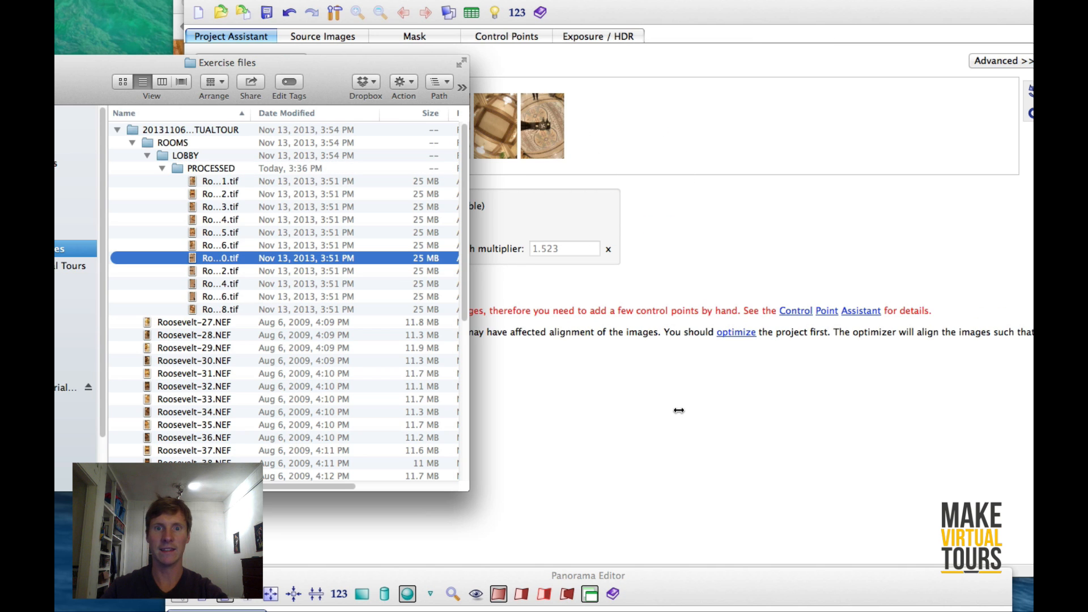
{"action": "left_click", "coordinate": [679, 410]}
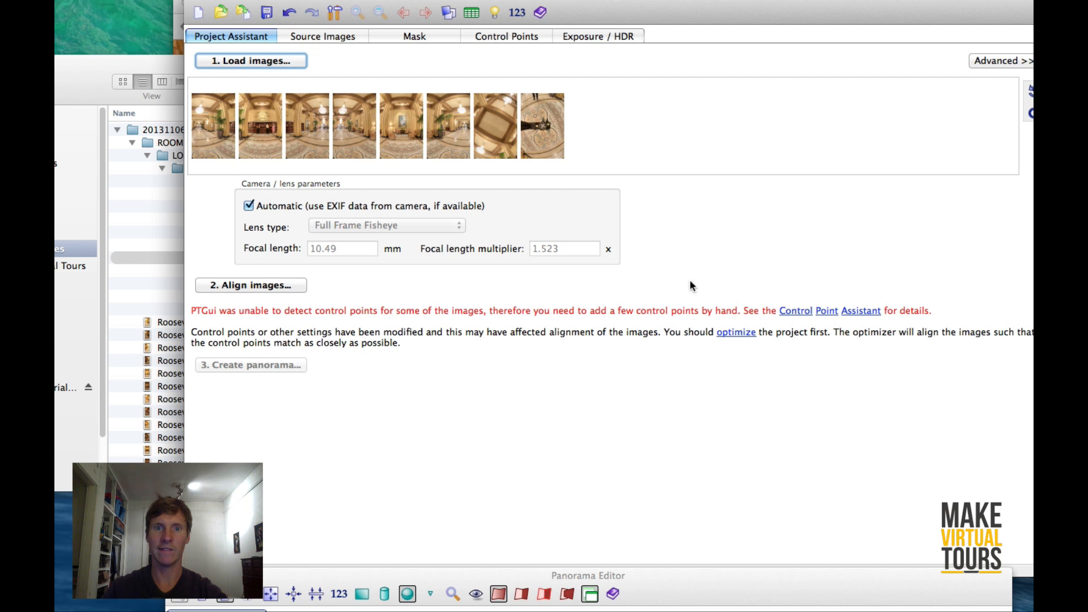
Preview Roosevelt-39_40.tif again in Finder to examine the floor pattern and the tripod head.
{"action": "left_click", "coordinate": [90, 86]}
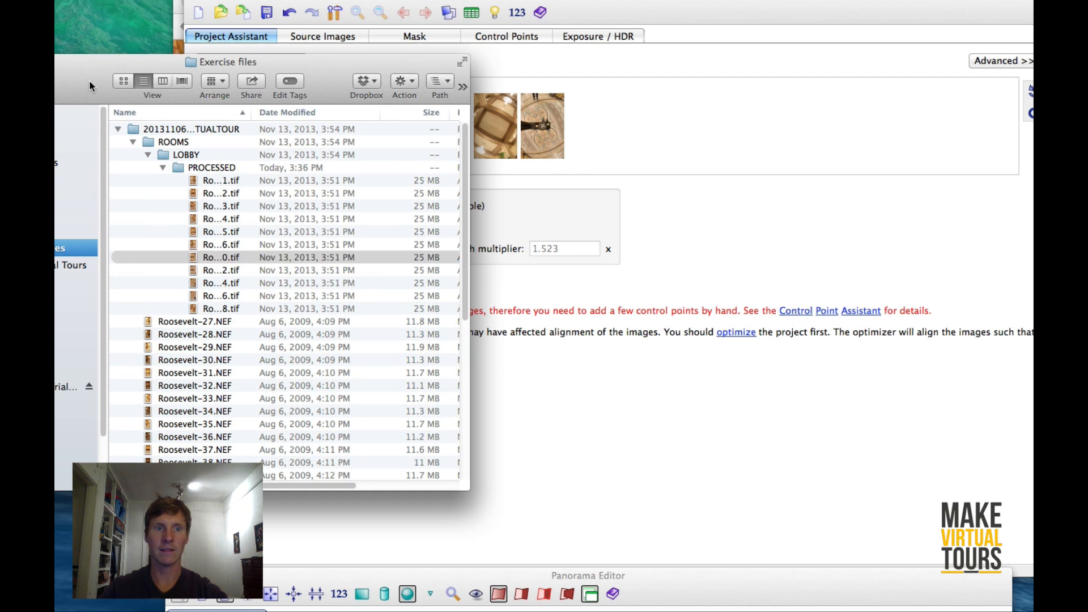
{"action": "key", "text": "space"}
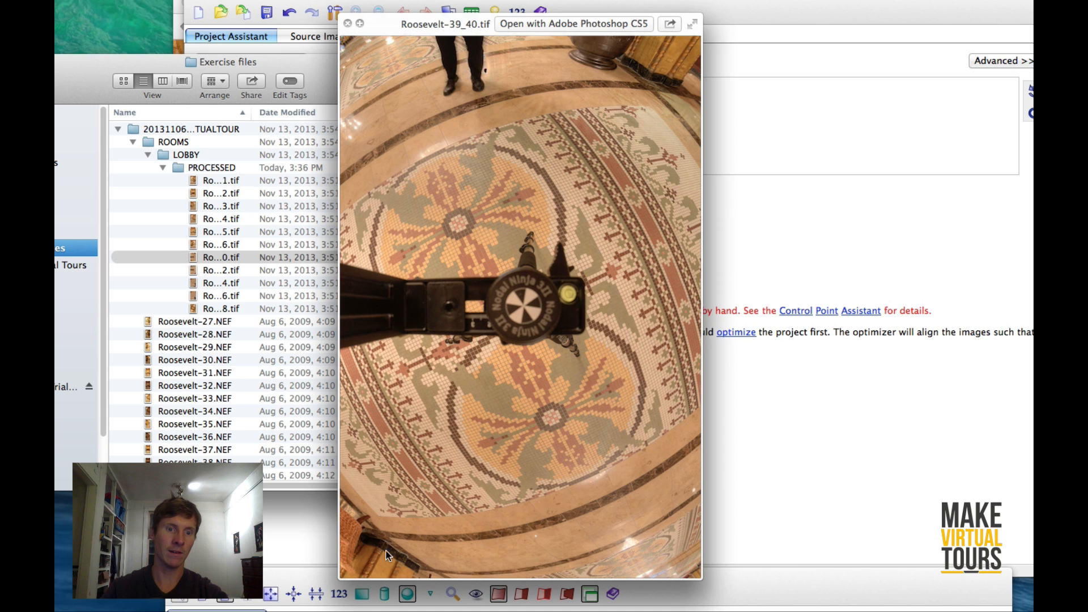
Close the floor shot preview and preview Roosevelt-4.tif in Finder to compare its floor pattern.
{"action": "key", "text": "space"}
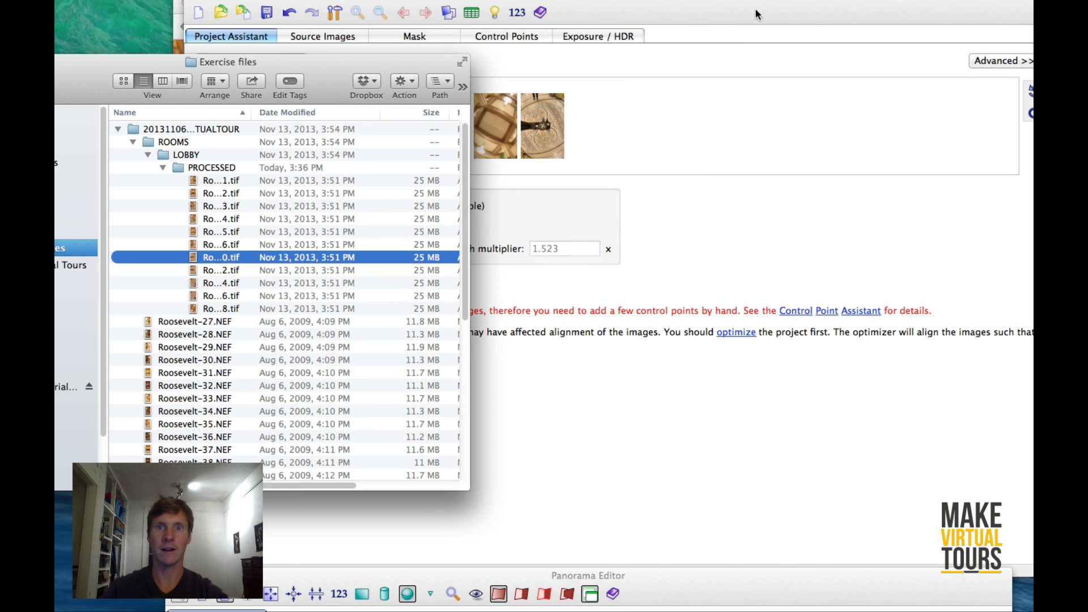
{"action": "left_click_drag", "start_coordinate": [755, 4], "coordinate": [769, 7]}
{"action": "left_click", "coordinate": [129, 93]}
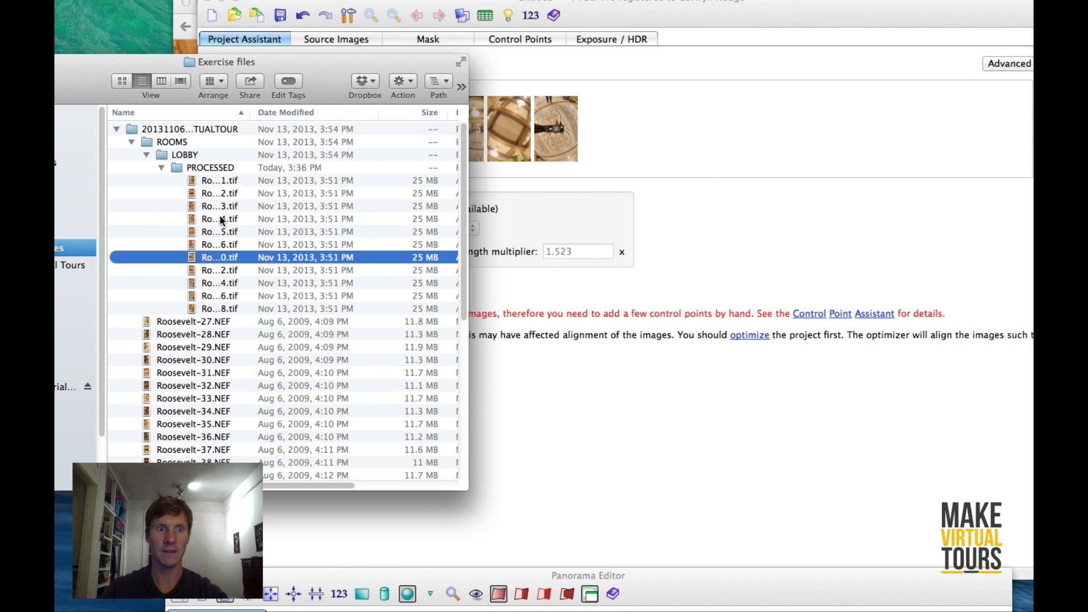
{"action": "left_click", "coordinate": [225, 220]}
{"action": "key", "text": "space"}
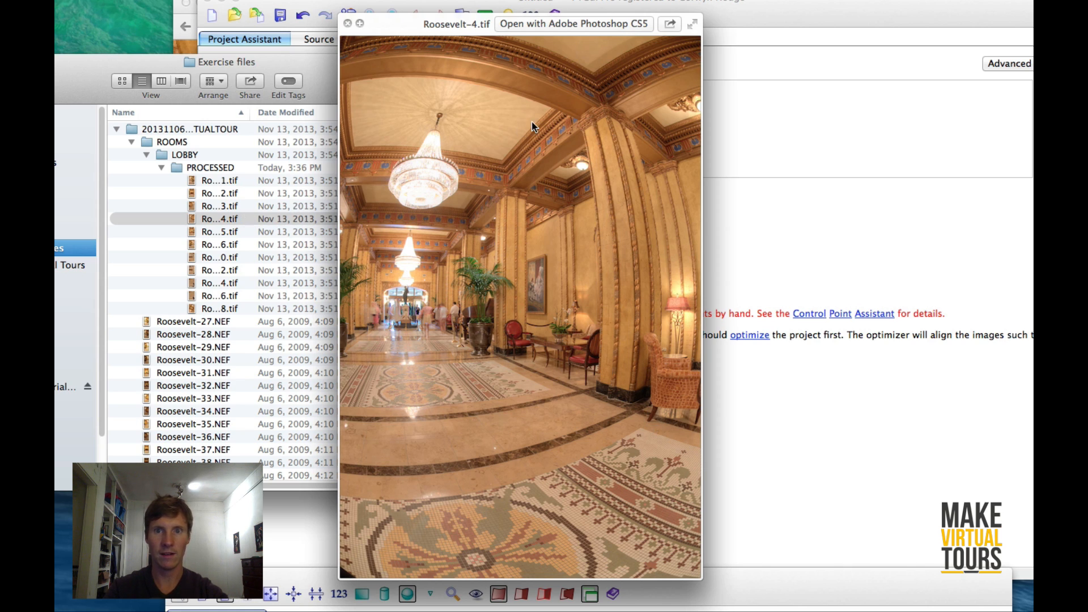
Show image 3 beside floor image 7 in the control point editor and rotate image 7 by 180 degrees.
{"action": "left_click", "coordinate": [736, 98]}
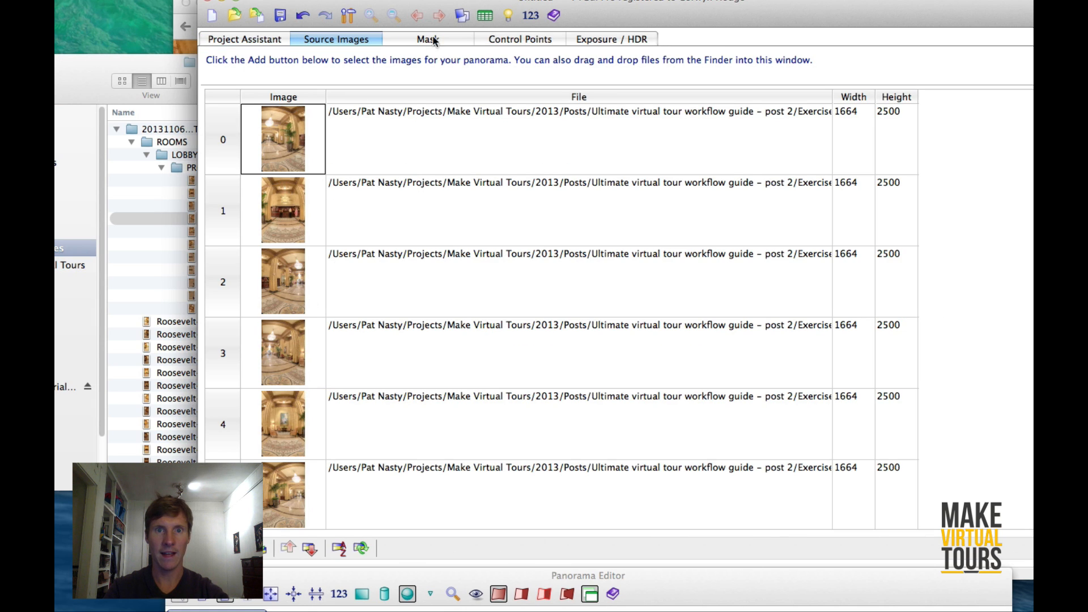
{"action": "left_click", "coordinate": [505, 41]}
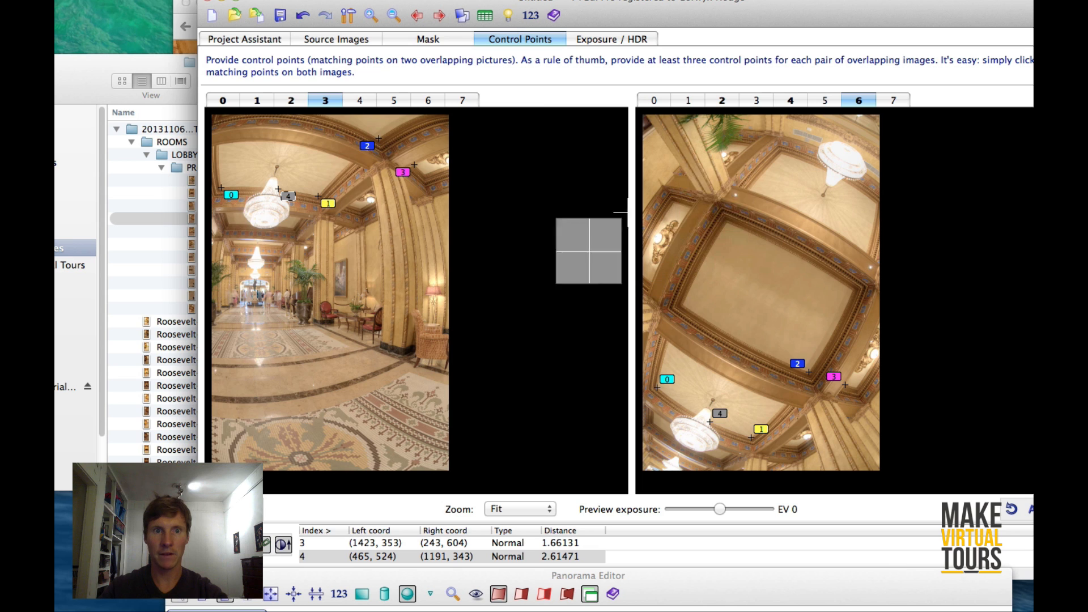
{"action": "left_click", "coordinate": [894, 101]}
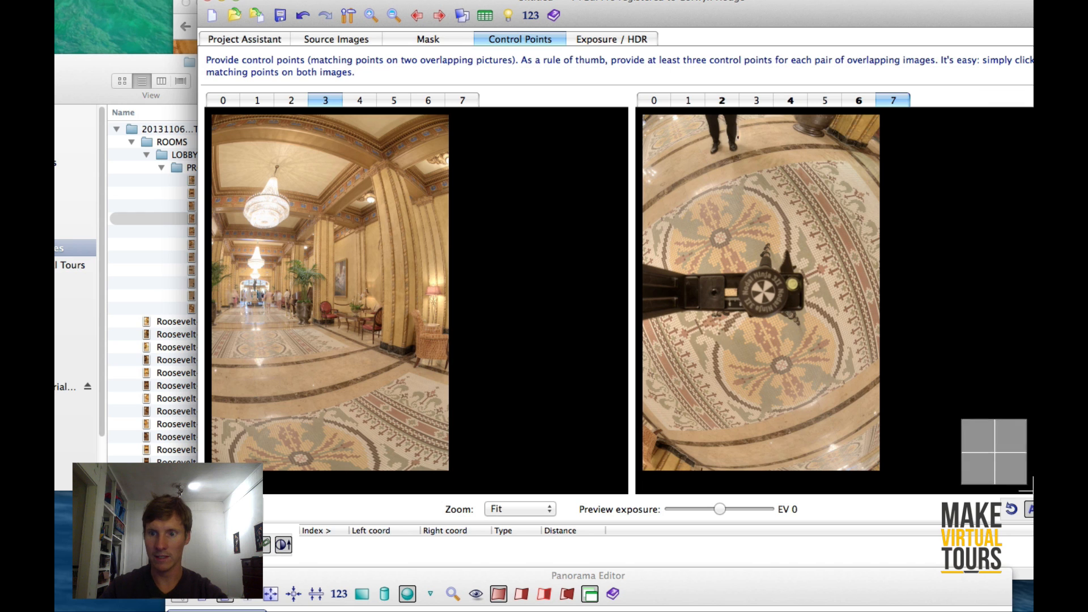
{"action": "left_click", "coordinate": [1011, 509]}
{"action": "left_click", "coordinate": [1012, 509]}
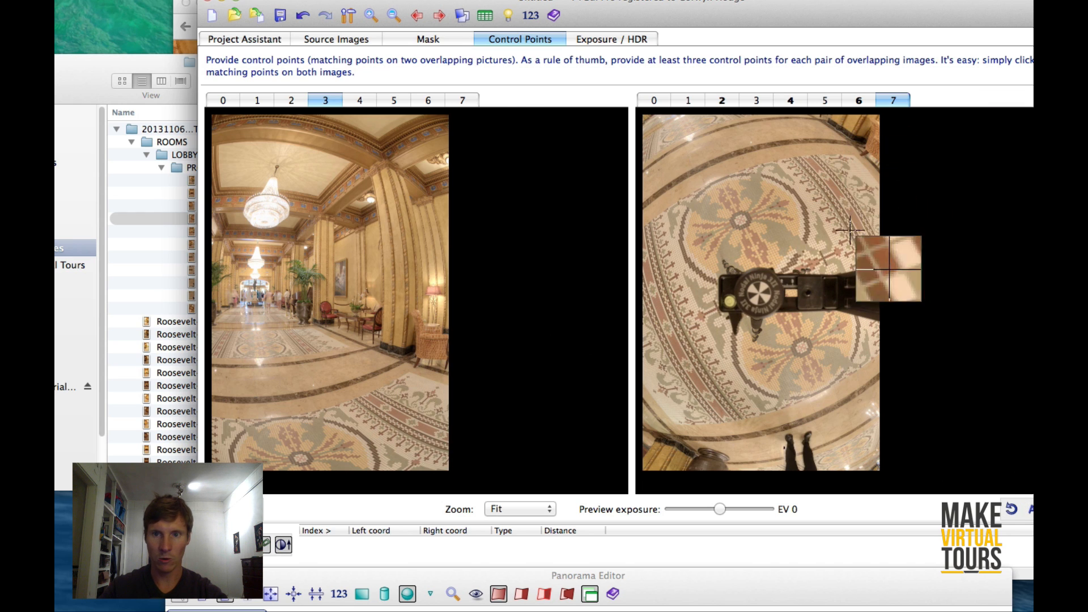
Add two control points between images 3 and 7, at the mosaic's corner and the flower medallion's centre.
{"action": "left_click", "coordinate": [853, 156]}
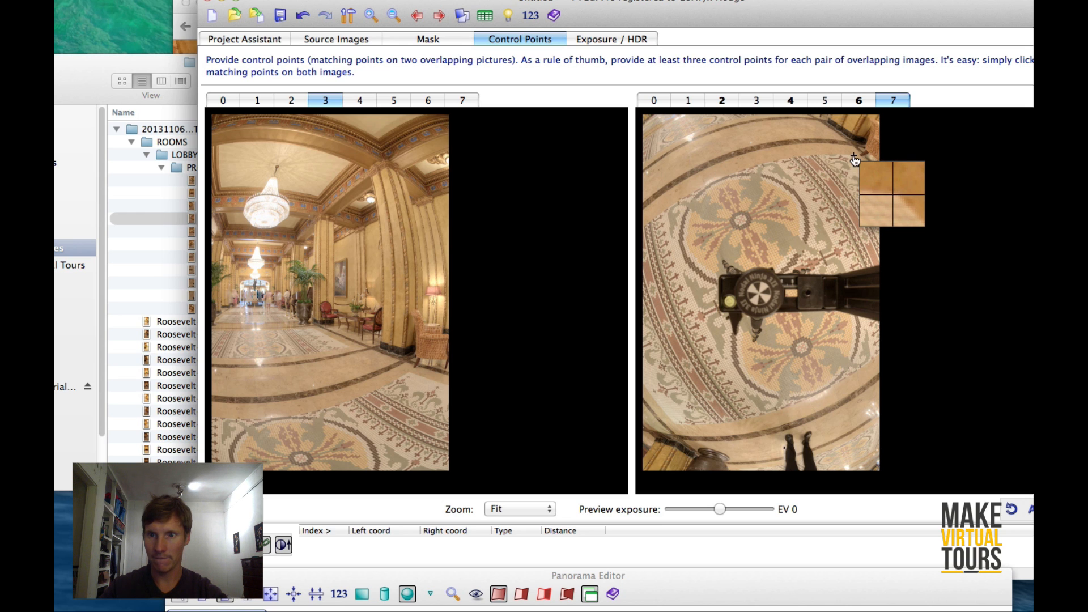
{"action": "left_click", "coordinate": [412, 380]}
{"action": "left_click_drag", "start_coordinate": [412, 380], "coordinate": [409, 372]}
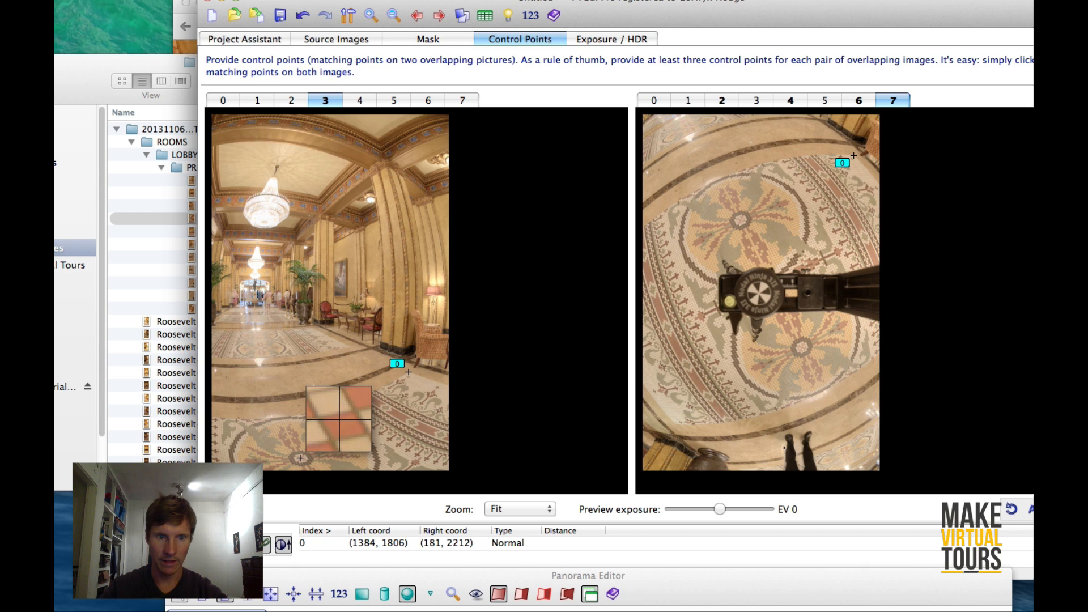
{"action": "left_click", "coordinate": [300, 459]}
{"action": "left_click", "coordinate": [741, 221]}
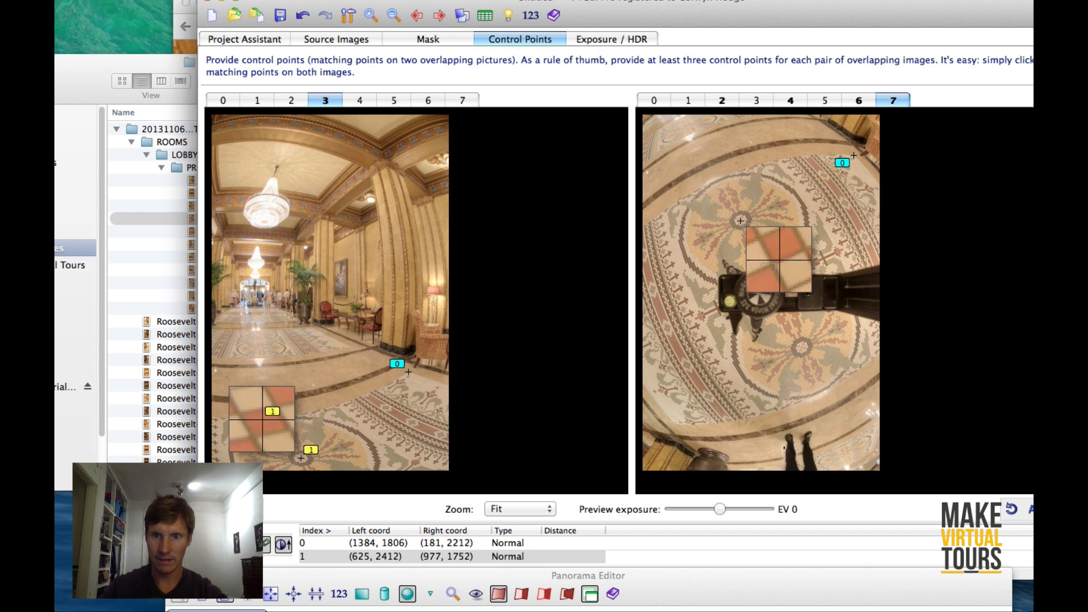
{"action": "left_click_drag", "start_coordinate": [740, 221], "coordinate": [740, 220]}
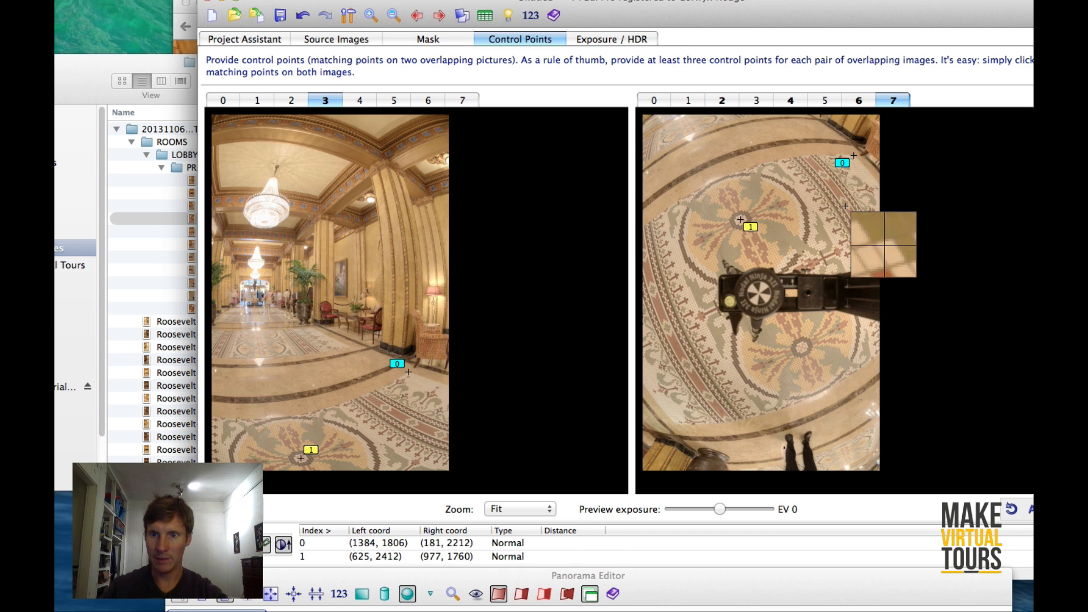
Add two more control points between images 3 and 7, on the patterned mosaic band and the marble border beyond the medallion.
{"action": "left_click", "coordinate": [844, 203]}
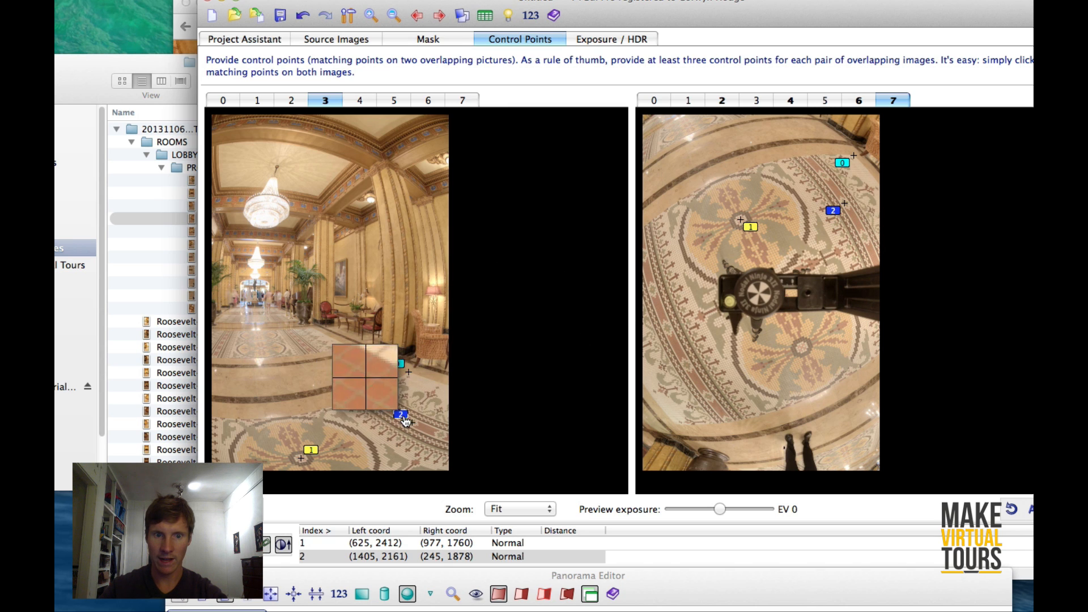
{"action": "mouse_move", "coordinate": [412, 424]}
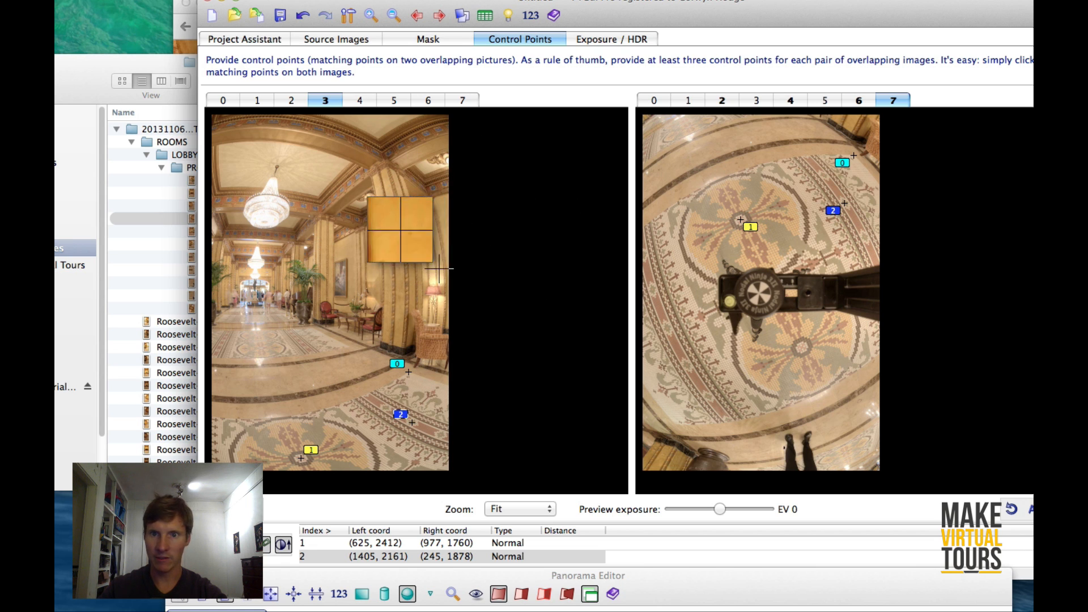
{"action": "left_click", "coordinate": [302, 403]}
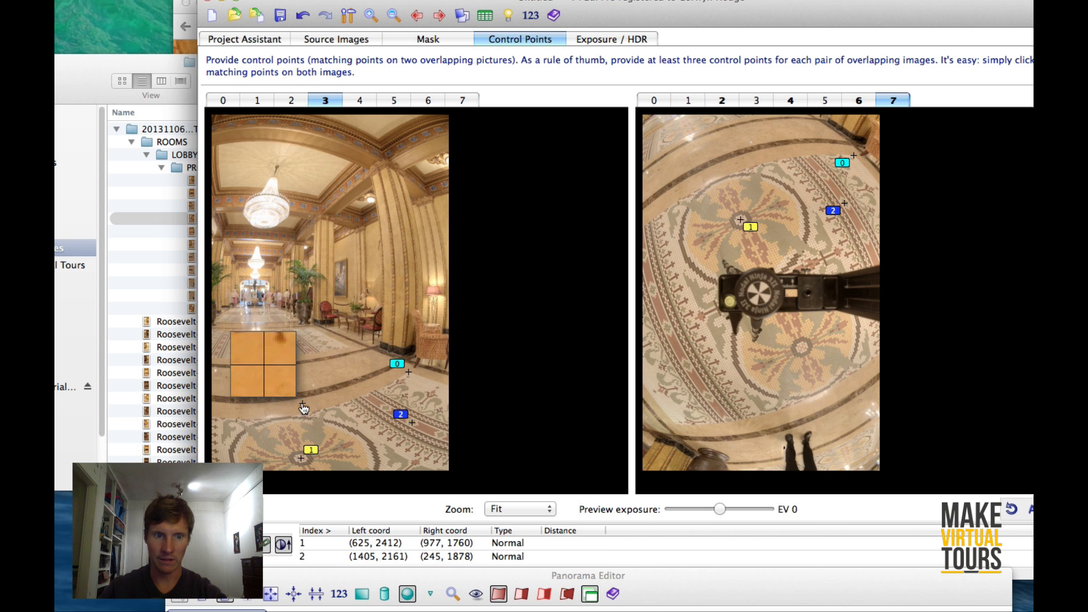
{"action": "left_click_drag", "start_coordinate": [300, 401], "coordinate": [298, 406]}
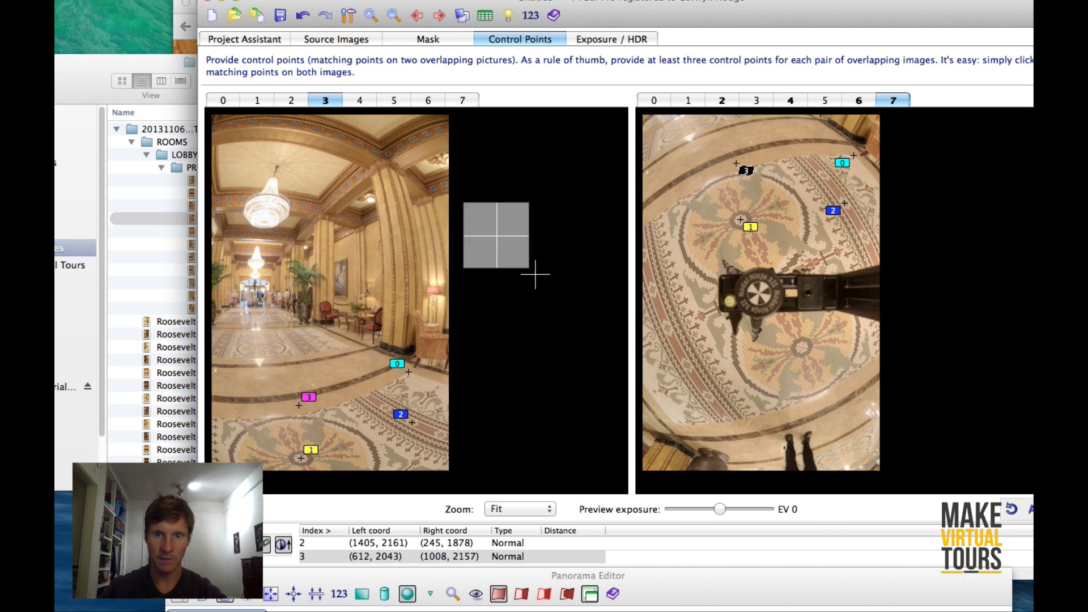
{"action": "left_click_drag", "start_coordinate": [745, 179], "coordinate": [737, 167]}
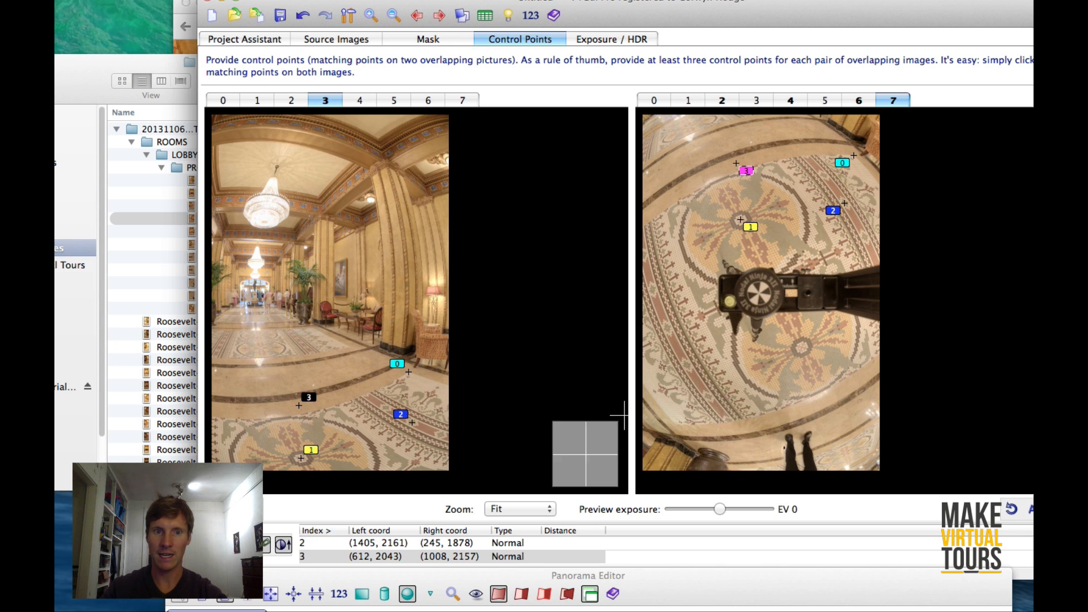
Look through the other images for floor overlap, pair image 0 with floor image 7, and rotate image 7 to match.
{"action": "left_click", "coordinate": [361, 101]}
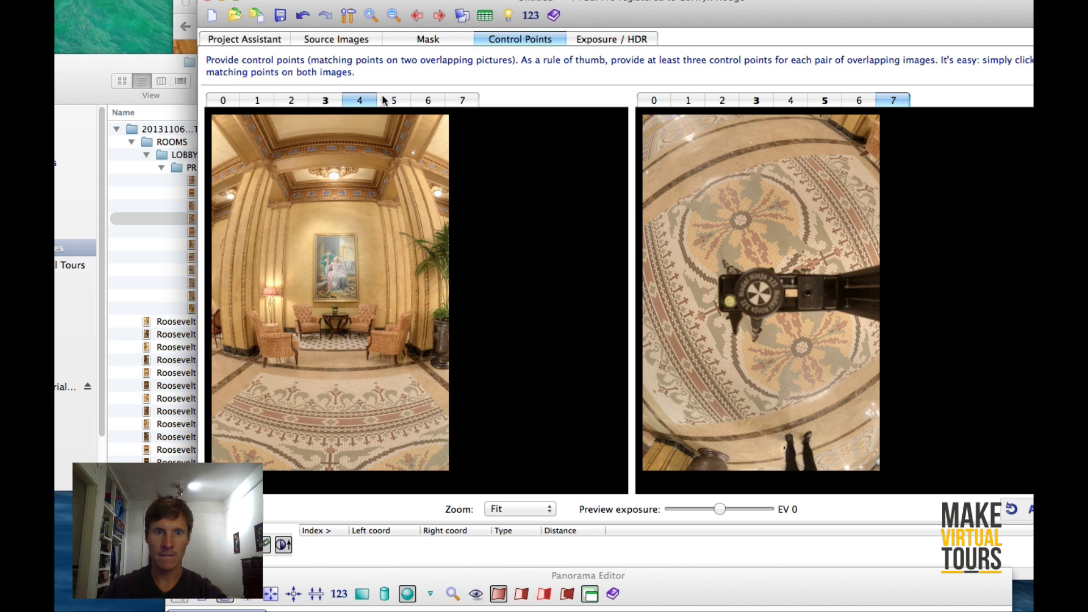
{"action": "left_click", "coordinate": [387, 101]}
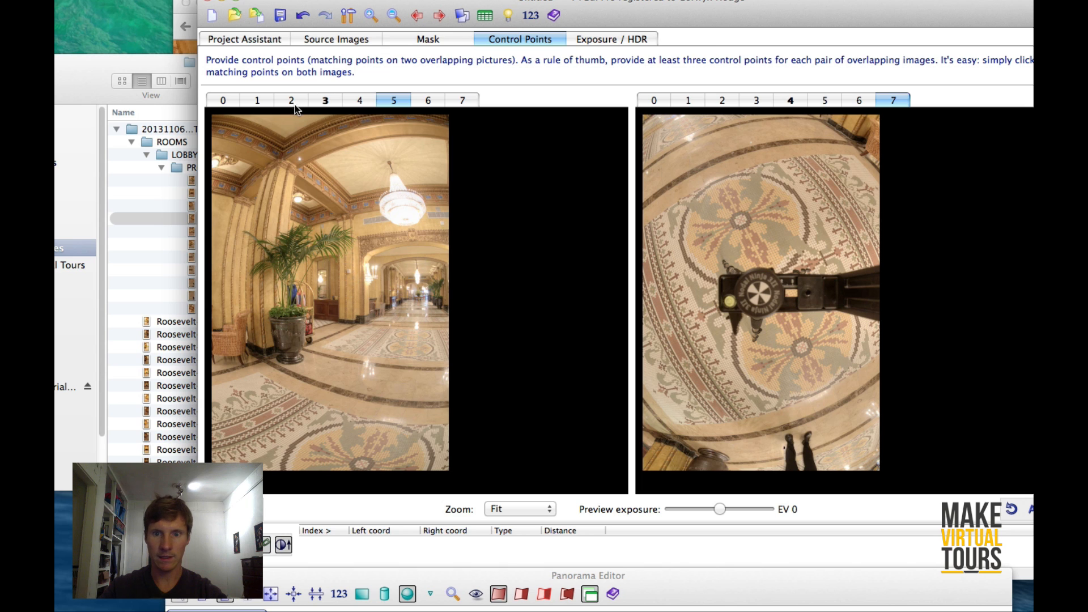
{"action": "left_click", "coordinate": [290, 104]}
{"action": "left_click", "coordinate": [247, 103]}
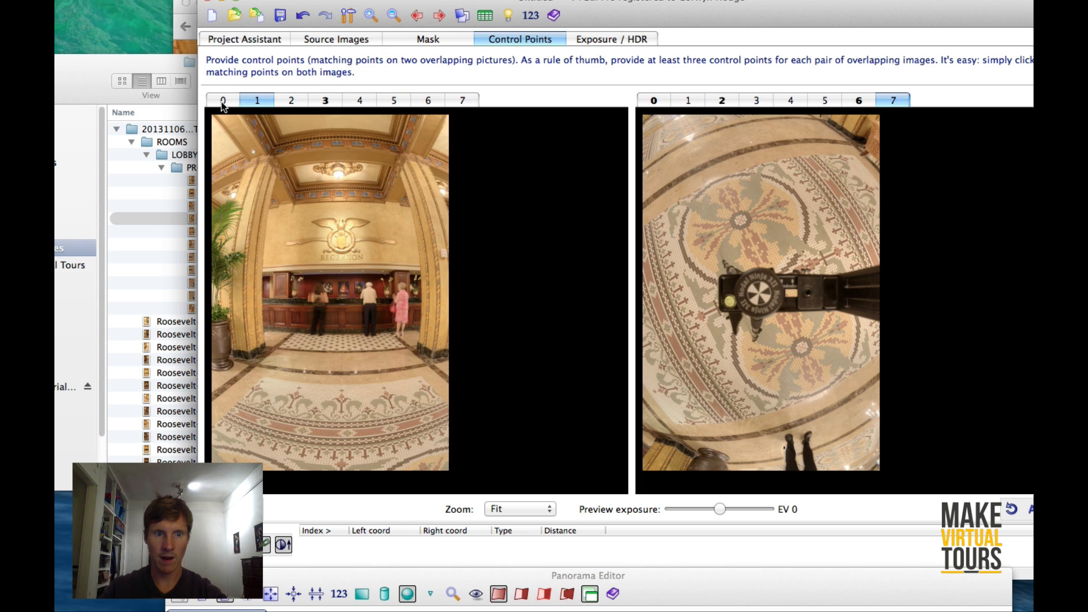
{"action": "left_click", "coordinate": [223, 103]}
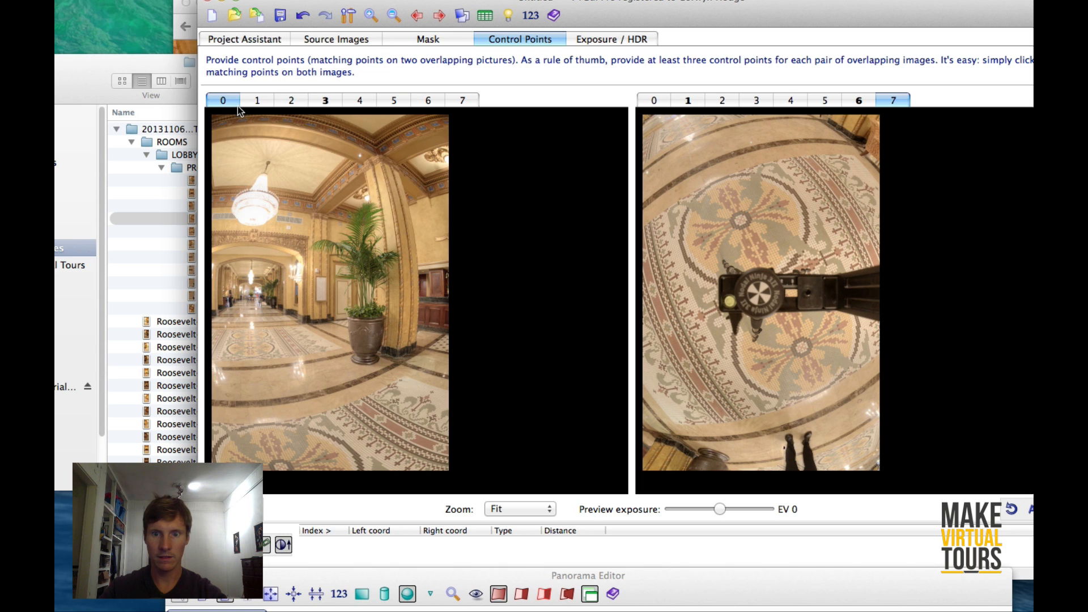
{"action": "left_click", "coordinate": [1012, 510]}
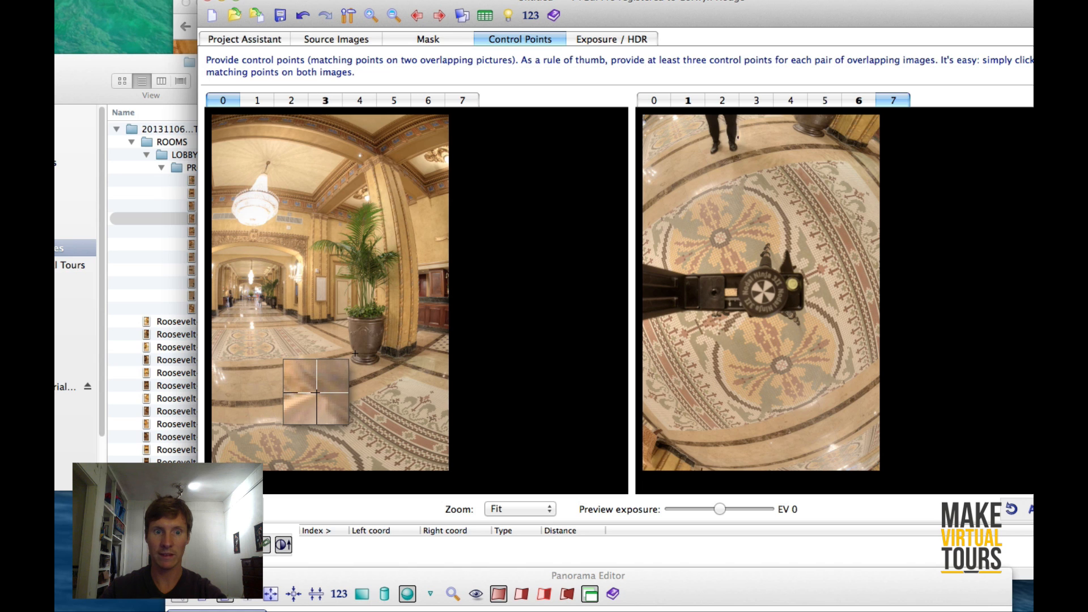
Add control points between images 0 and 7 at the plant pot's base and the flower medallion's centre.
{"action": "left_click", "coordinate": [356, 353]}
{"action": "left_click", "coordinate": [797, 123]}
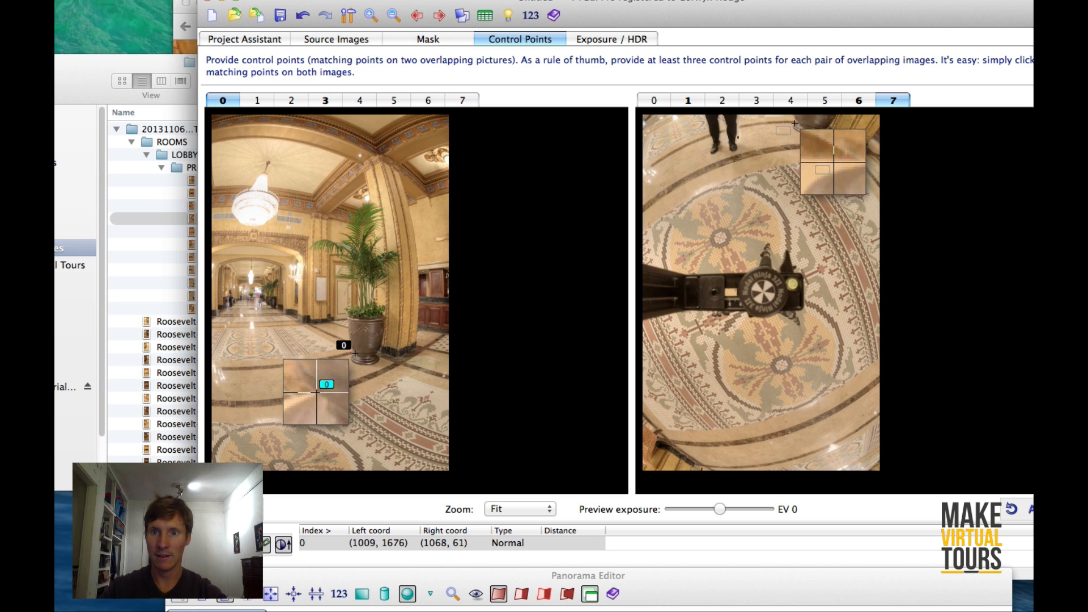
{"action": "left_click_drag", "start_coordinate": [798, 122], "coordinate": [798, 124]}
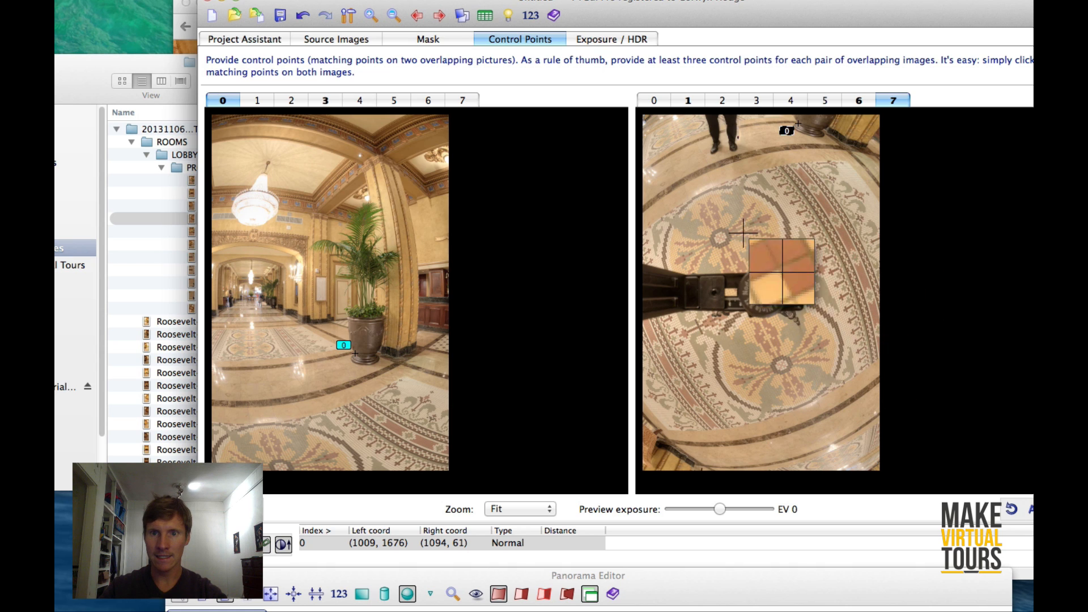
{"action": "left_click", "coordinate": [717, 238]}
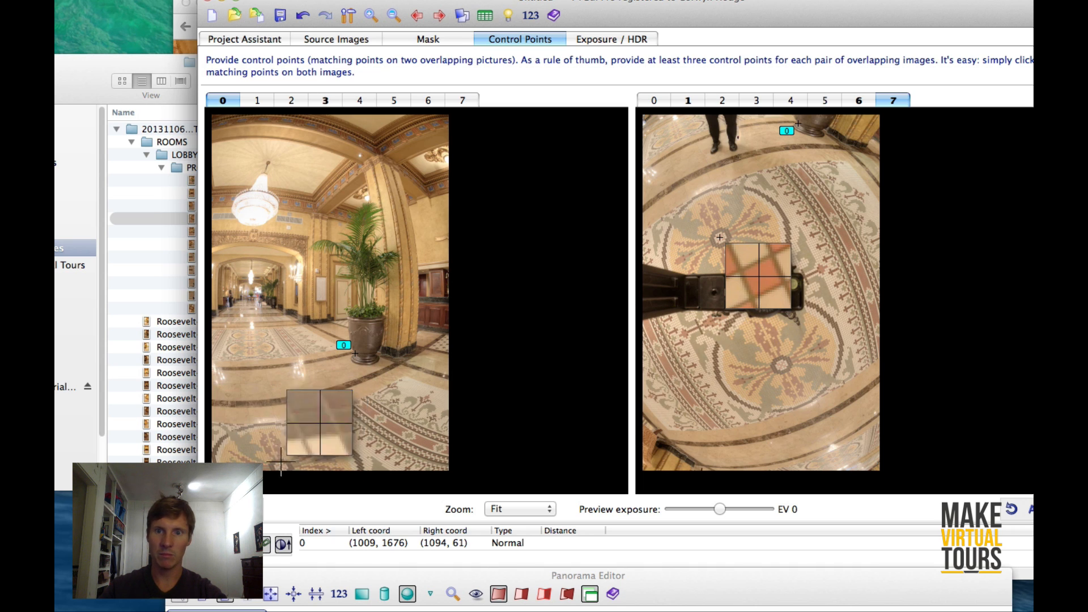
{"action": "left_click_drag", "start_coordinate": [293, 467], "coordinate": [281, 466]}
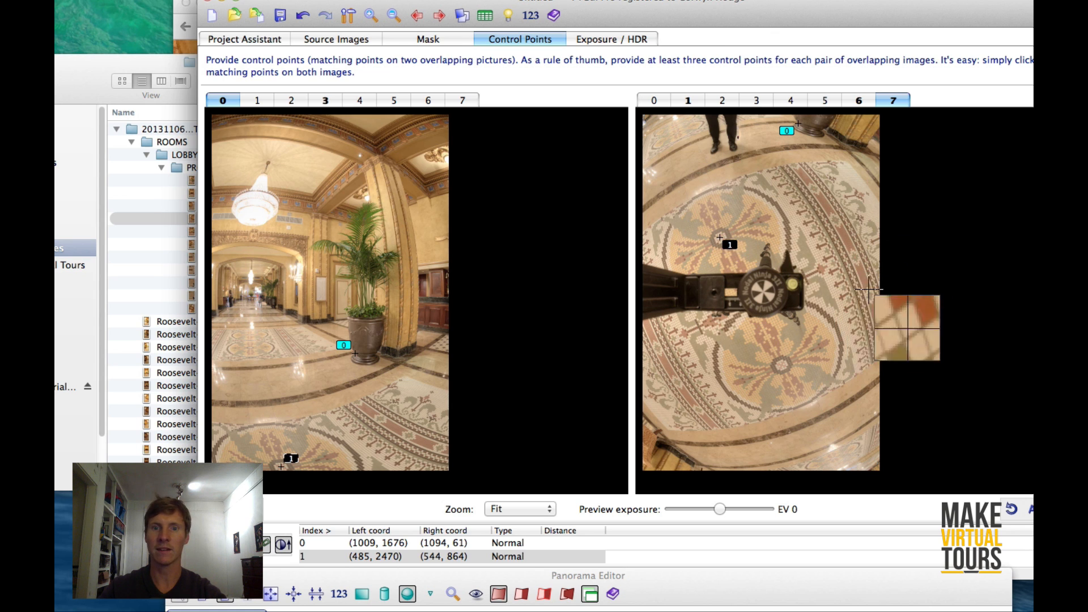
Add control points between images 0 and 7 on the mosaic motif near its corner and at the column's base.
{"action": "left_click", "coordinate": [866, 194]}
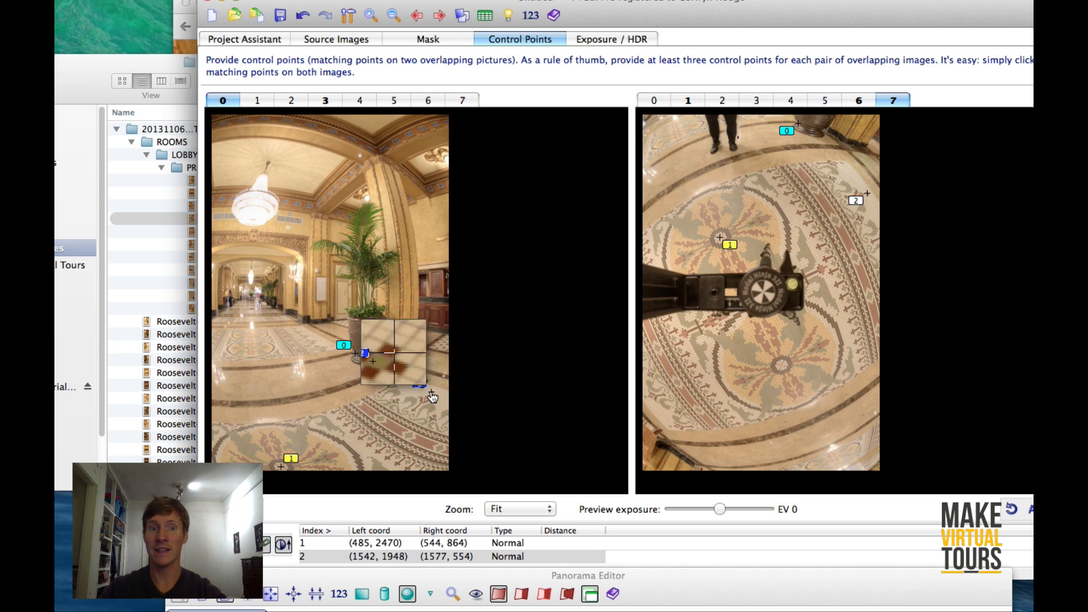
{"action": "left_click_drag", "start_coordinate": [420, 385], "coordinate": [432, 393]}
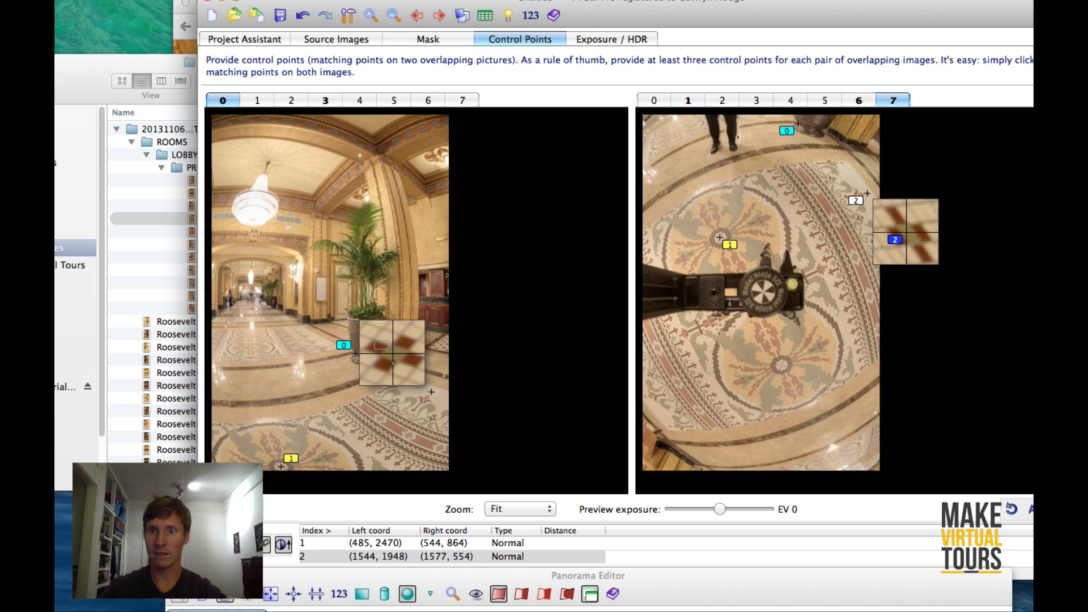
{"action": "left_click_drag", "start_coordinate": [431, 391], "coordinate": [432, 392]}
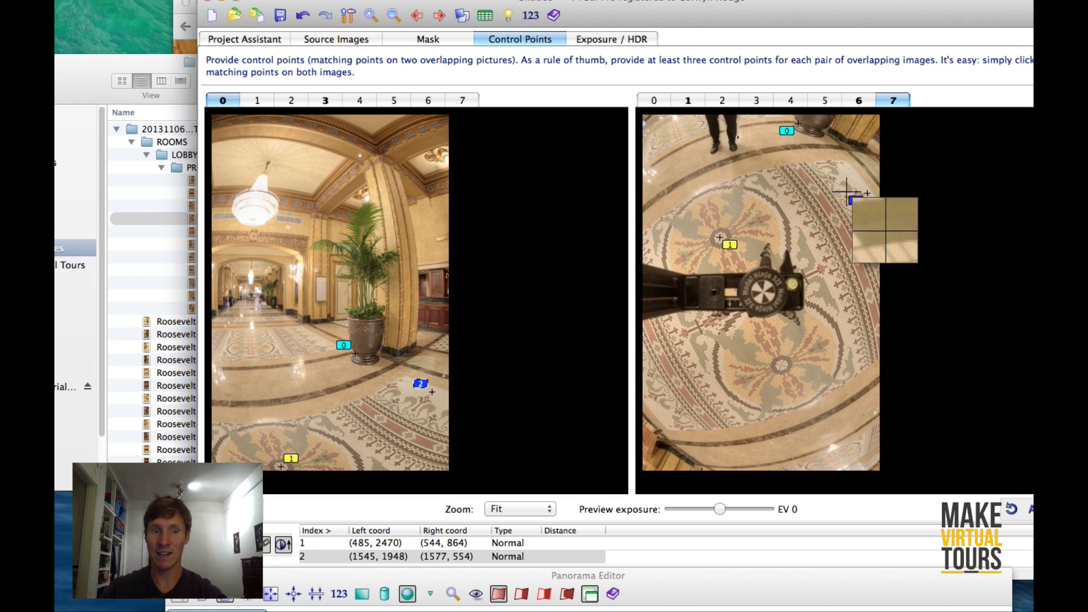
{"action": "left_click", "coordinate": [843, 150]}
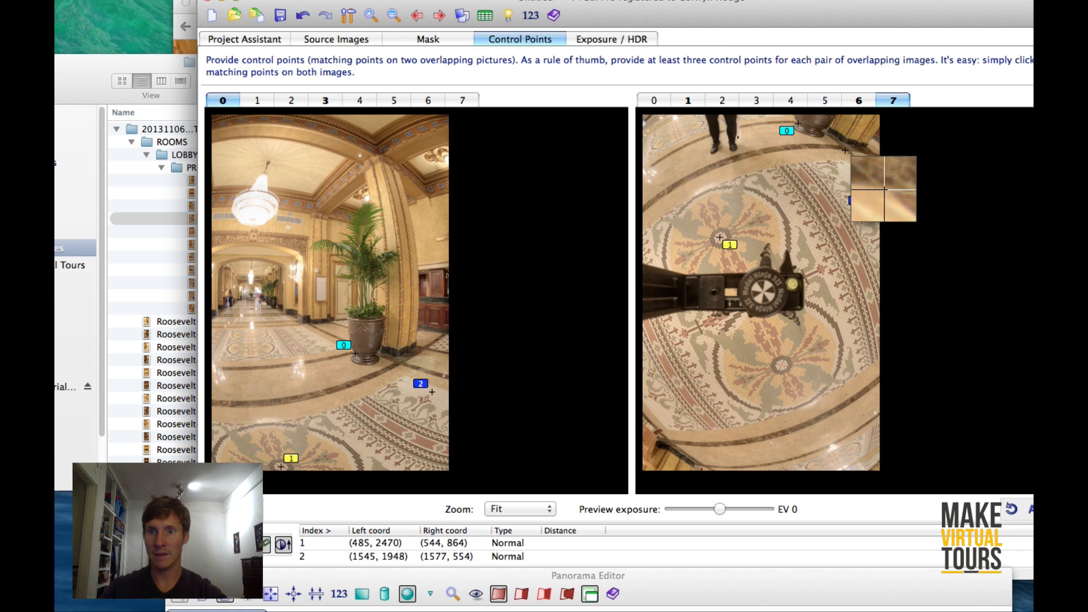
{"action": "left_click", "coordinate": [845, 150]}
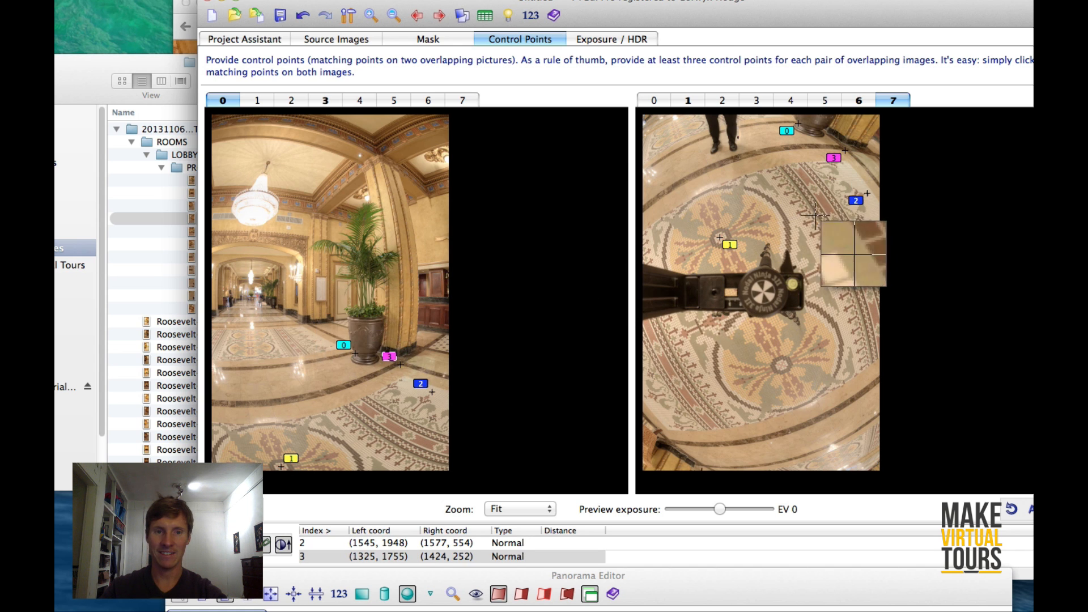
Optimize the project with the floor shot's control points and accept the optimizer's changes.
{"action": "left_click", "coordinate": [249, 39]}
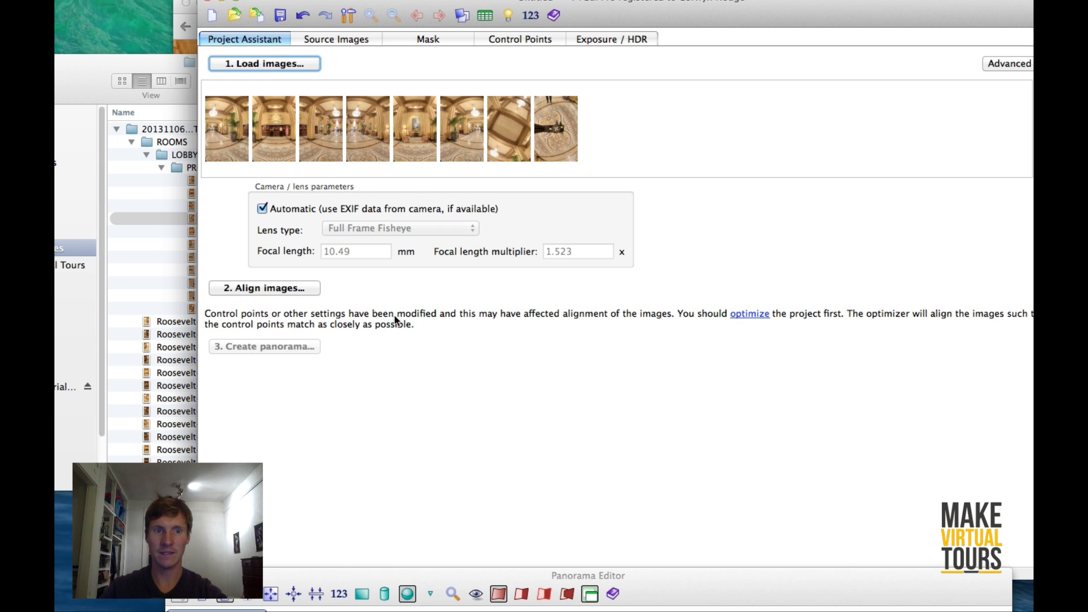
{"action": "left_click", "coordinate": [756, 318]}
{"action": "left_click", "coordinate": [741, 425]}
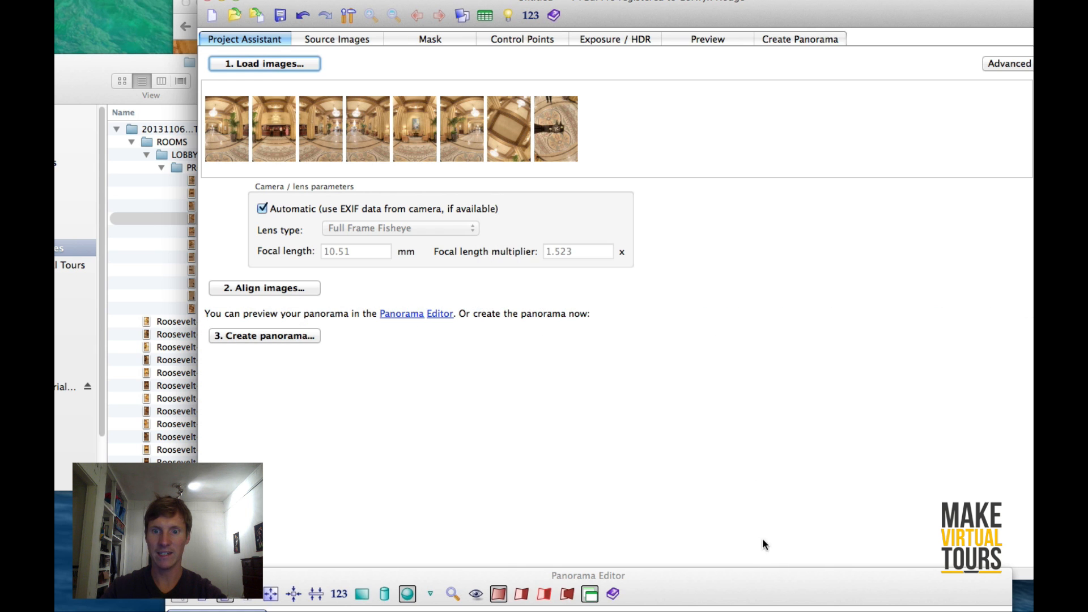
Examine the floor area of the panorama in the Panorama Editor and preview Roosevelt-4.tif in Finder for comparison.
{"action": "left_click_drag", "start_coordinate": [743, 594], "coordinate": [713, 33]}
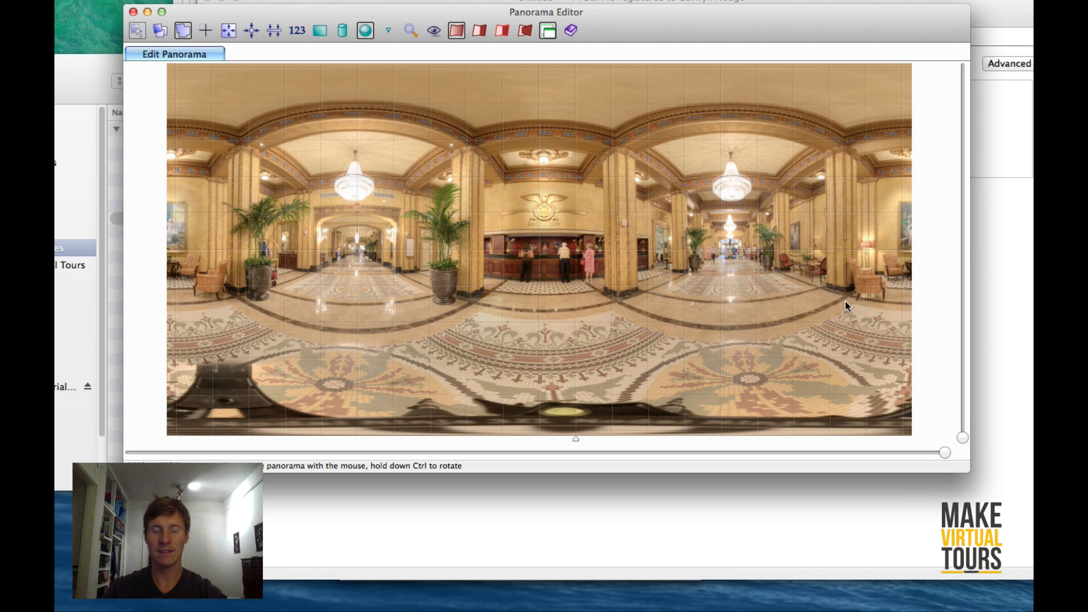
{"action": "left_click_drag", "start_coordinate": [702, 30], "coordinate": [796, 13]}
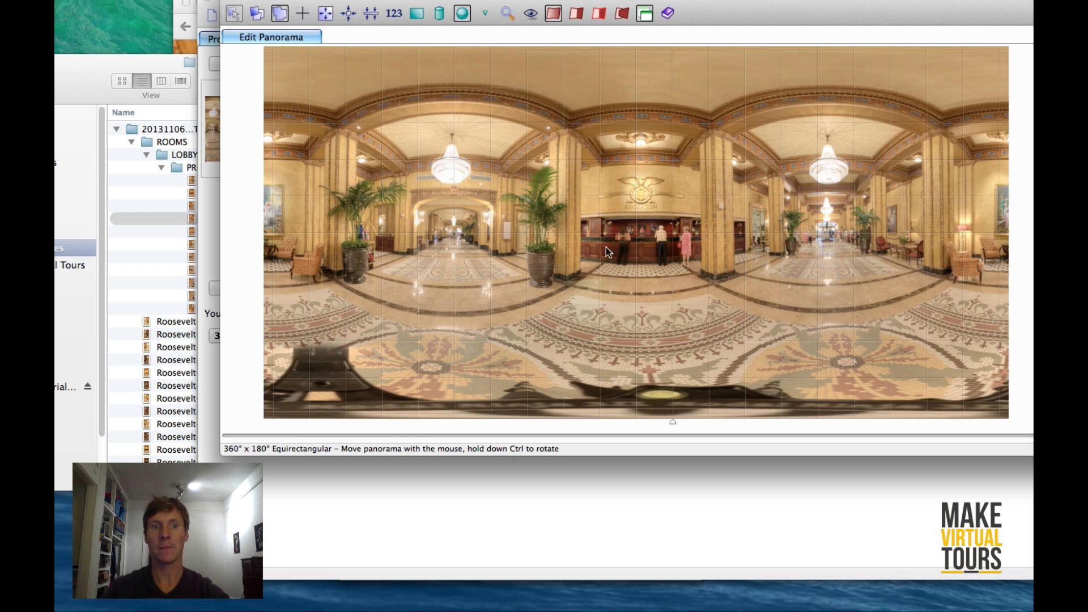
{"action": "left_click", "coordinate": [90, 85]}
{"action": "key", "text": "space"}
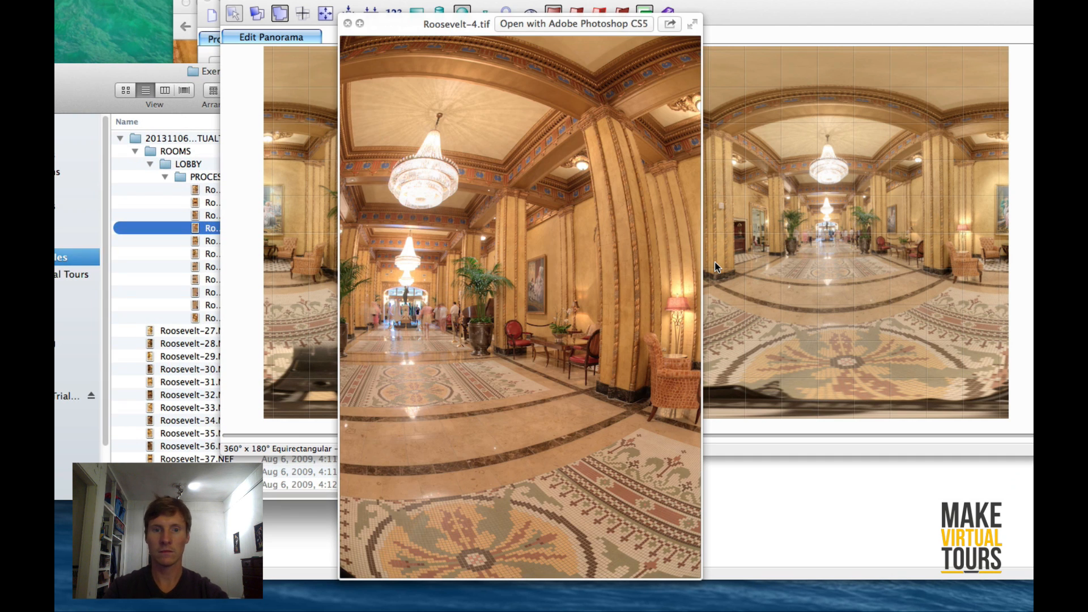
Page through the Quick Look previews of the processed TIFFs to examine Roosevelt-39_40.tif, then close the preview.
{"action": "key", "text": "Down"}
{"action": "key", "text": "Down"}
{"action": "key", "text": "Down"}
{"action": "key", "text": "Down"}
{"action": "key", "text": "Up"}
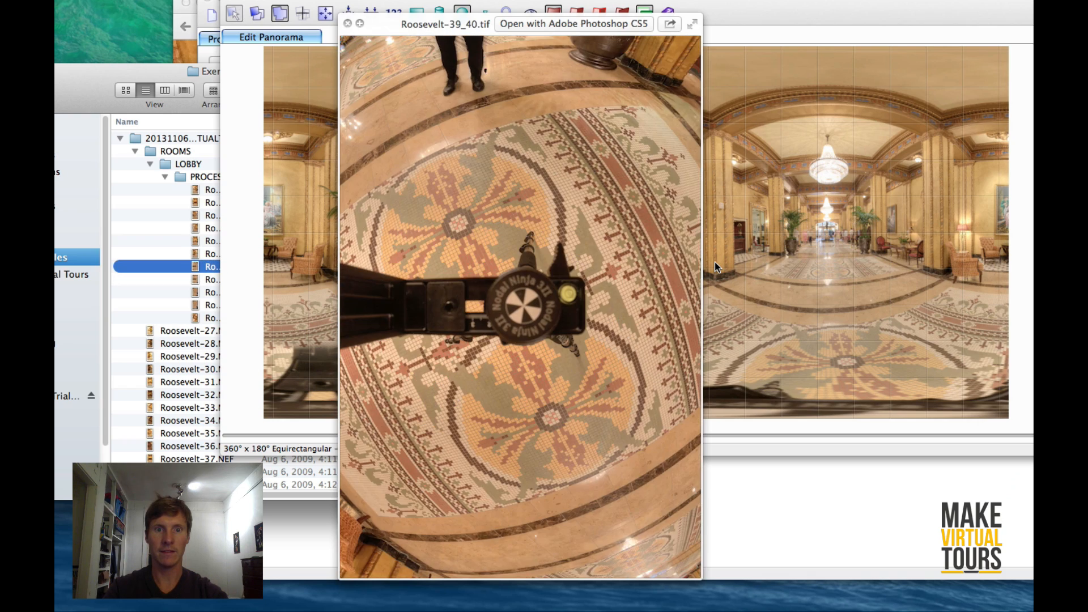
{"action": "key", "text": "Down"}
{"action": "key", "text": "Up"}
{"action": "key", "text": "space"}
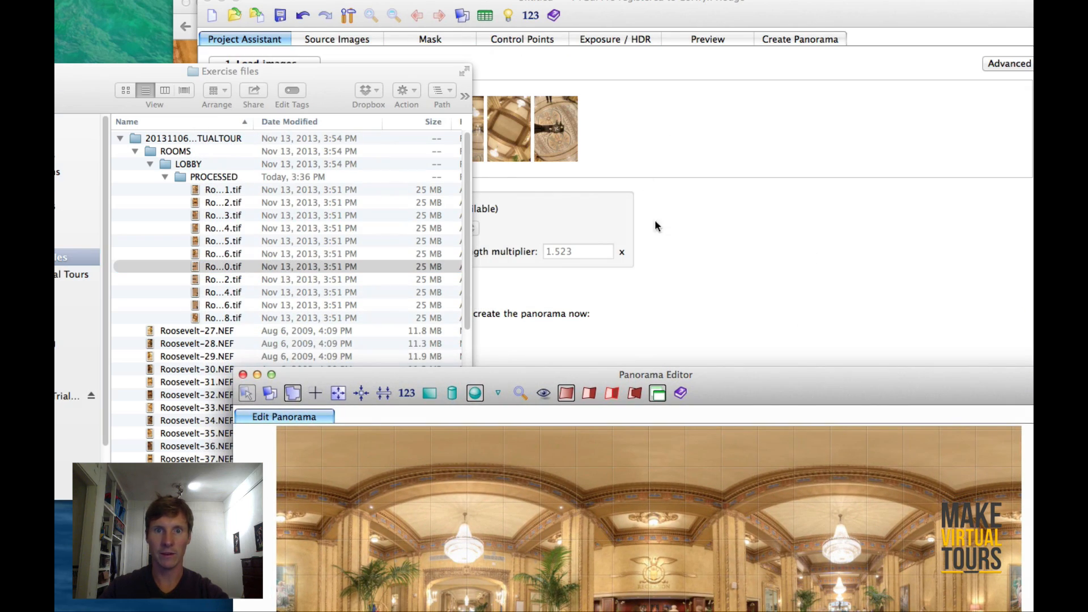
Switch to PTGui and inspect the project's source image list down to the floor shot, image 7.
{"action": "left_click", "coordinate": [769, 244]}
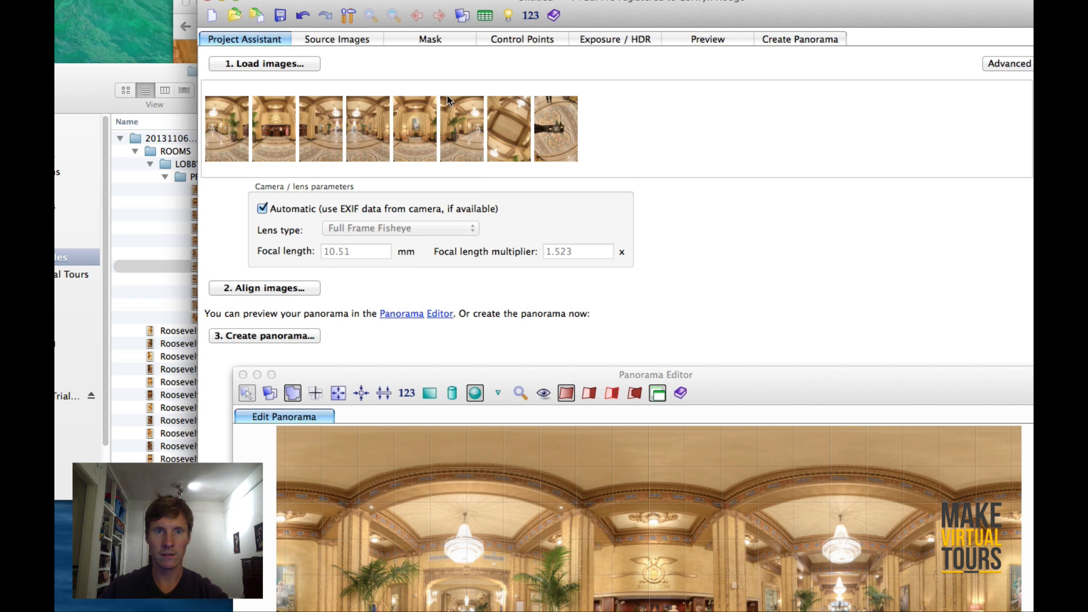
{"action": "left_click", "coordinate": [337, 39]}
{"action": "scroll", "coordinate": [808, 228], "scroll_direction": "down", "scroll_amount": 5}
{"action": "left_click_drag", "start_coordinate": [787, 377], "coordinate": [800, 558]}
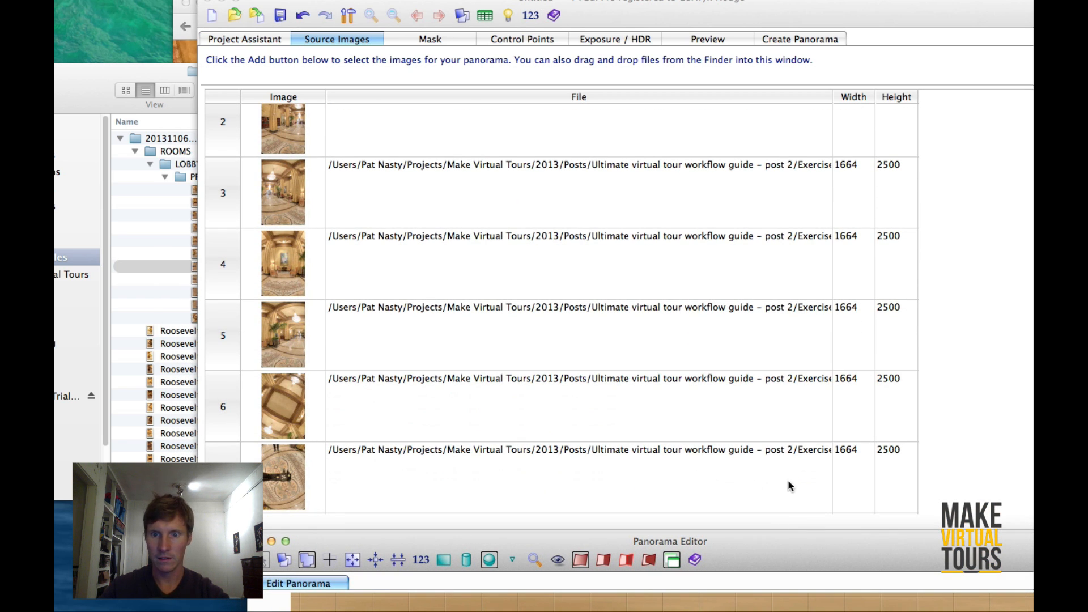
{"action": "left_click", "coordinate": [766, 479]}
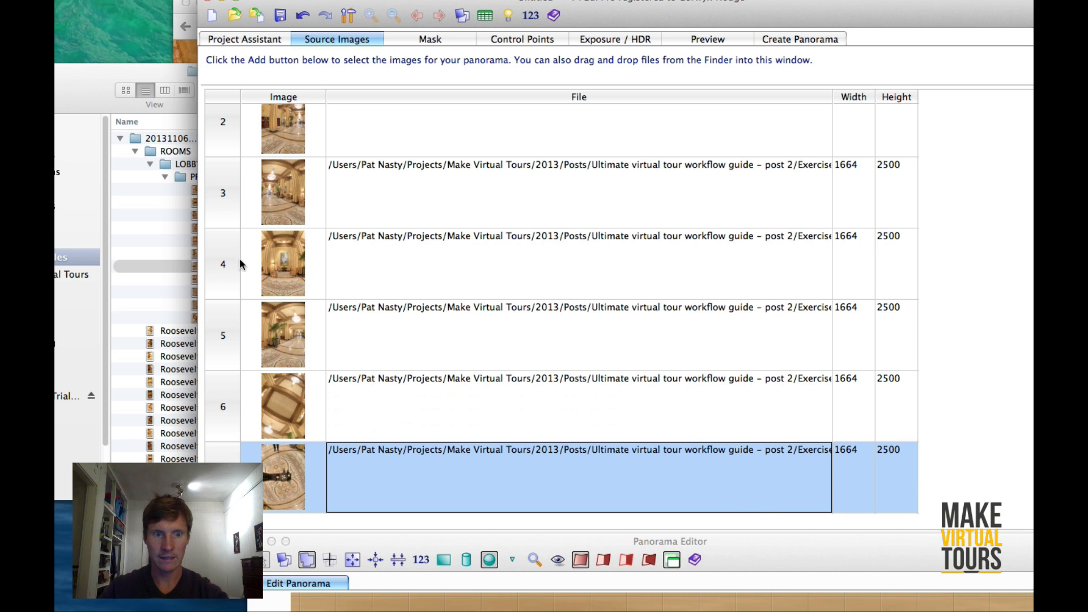
Preview Roosevelt-41_2.tif in Finder and add it to the project's source images in PTGui.
{"action": "left_click", "coordinate": [59, 85]}
{"action": "left_click", "coordinate": [224, 266]}
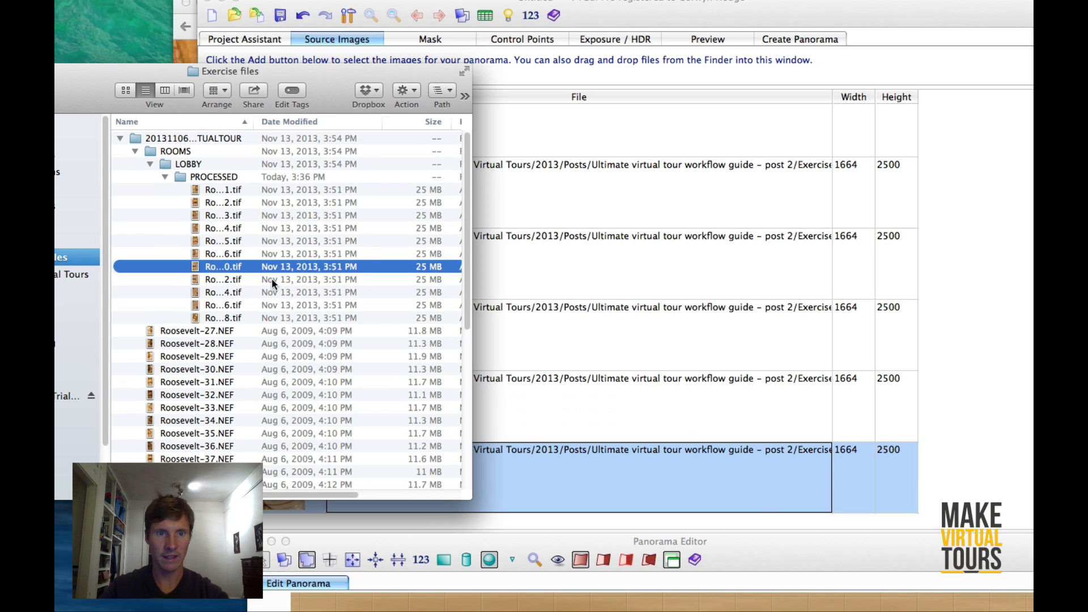
{"action": "key", "text": "space"}
{"action": "key", "text": "Down"}
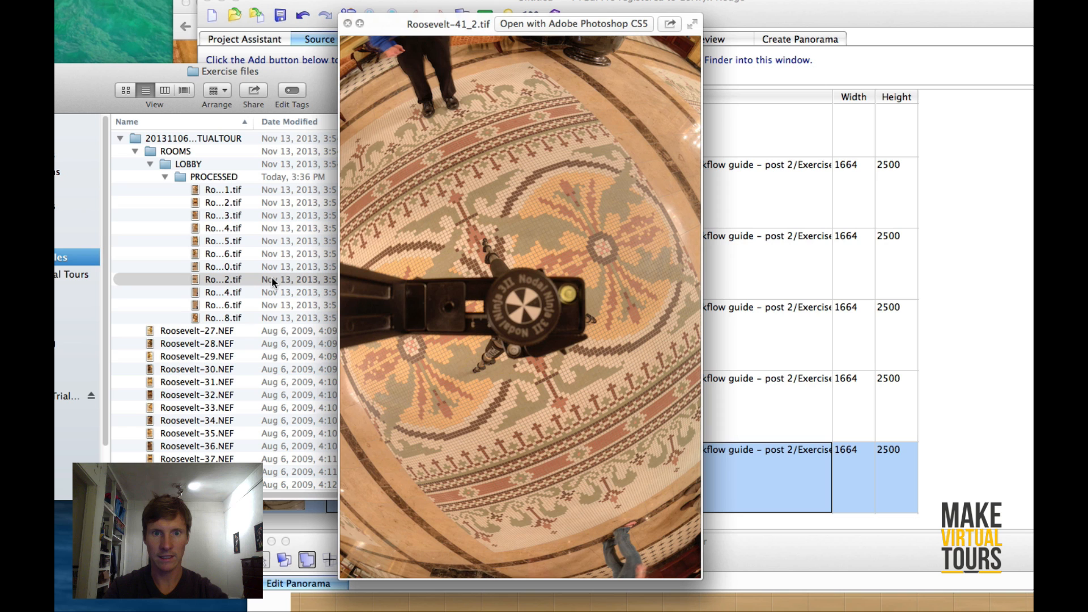
{"action": "key", "text": "space"}
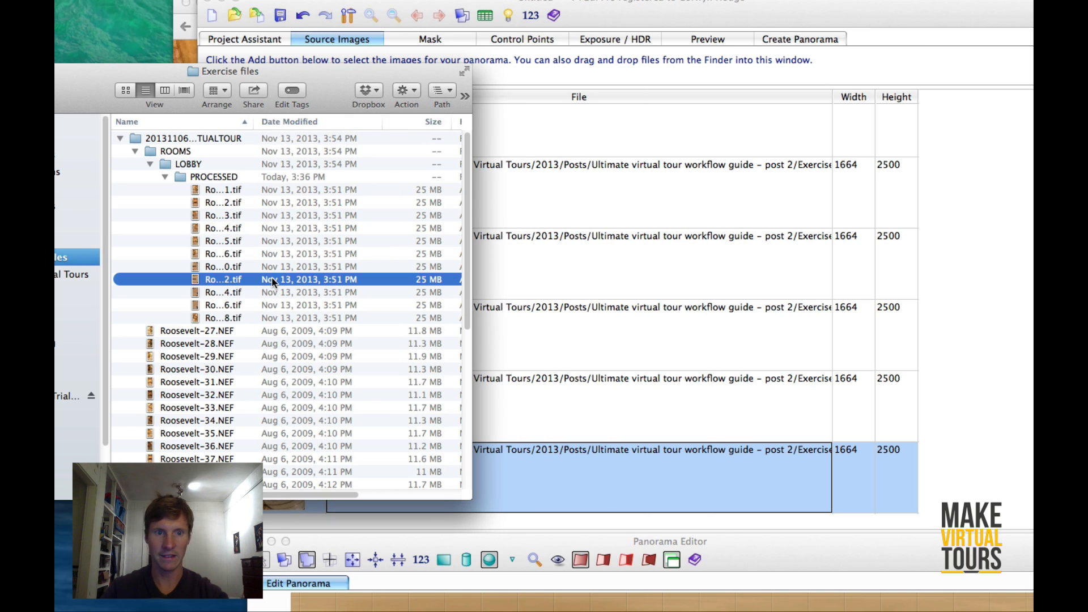
{"action": "left_click", "coordinate": [998, 373]}
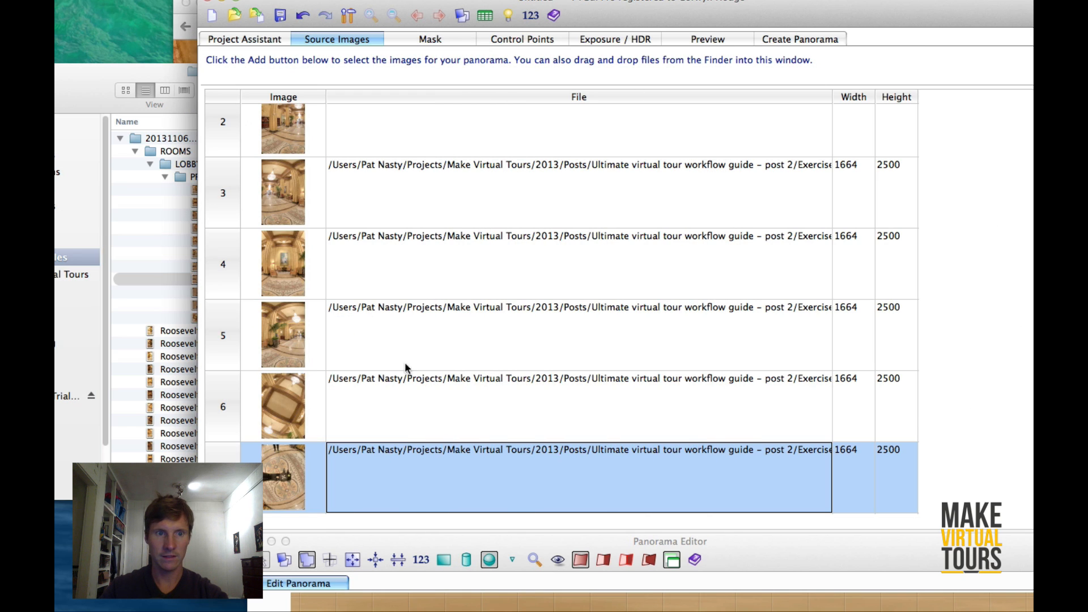
{"action": "left_click", "coordinate": [81, 82]}
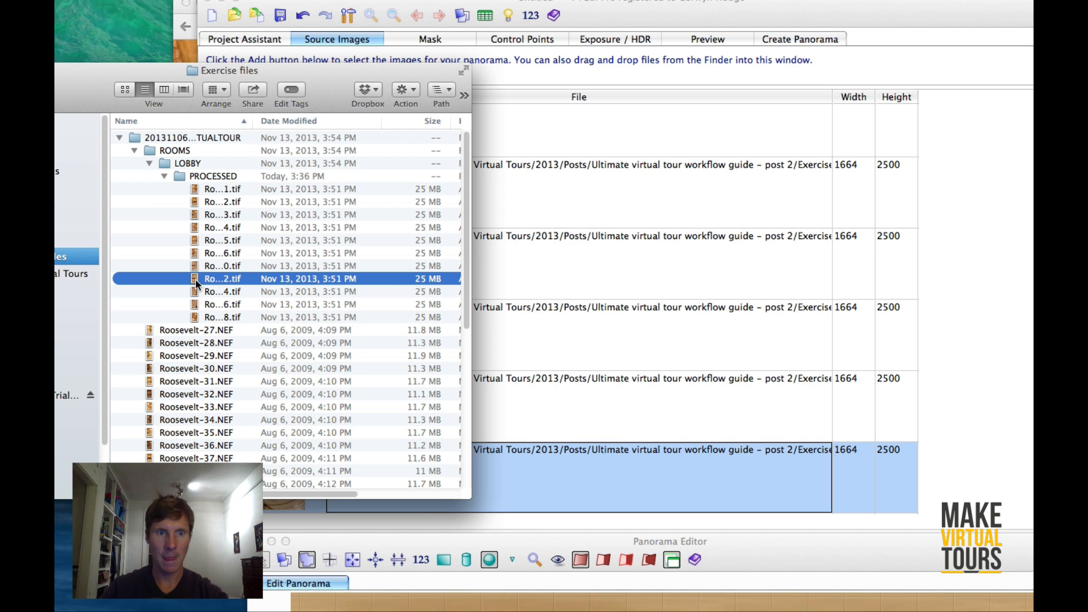
{"action": "left_click_drag", "start_coordinate": [952, 445], "coordinate": [968, 449]}
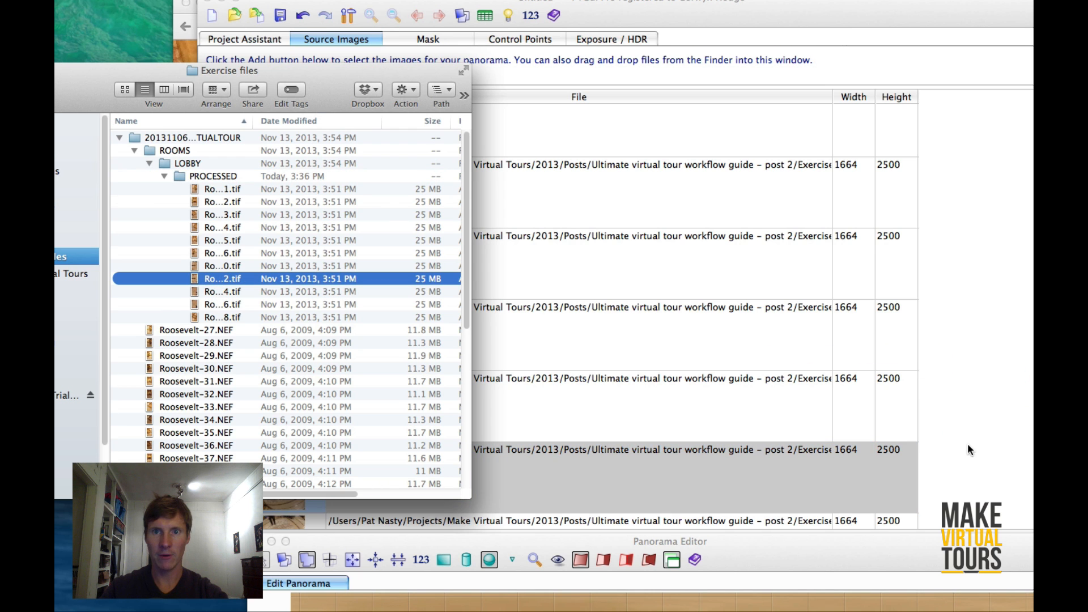
Check the newly added floor shot in the Panorama Editor and in the Project Assistant.
{"action": "left_click_drag", "start_coordinate": [812, 541], "coordinate": [738, 91]}
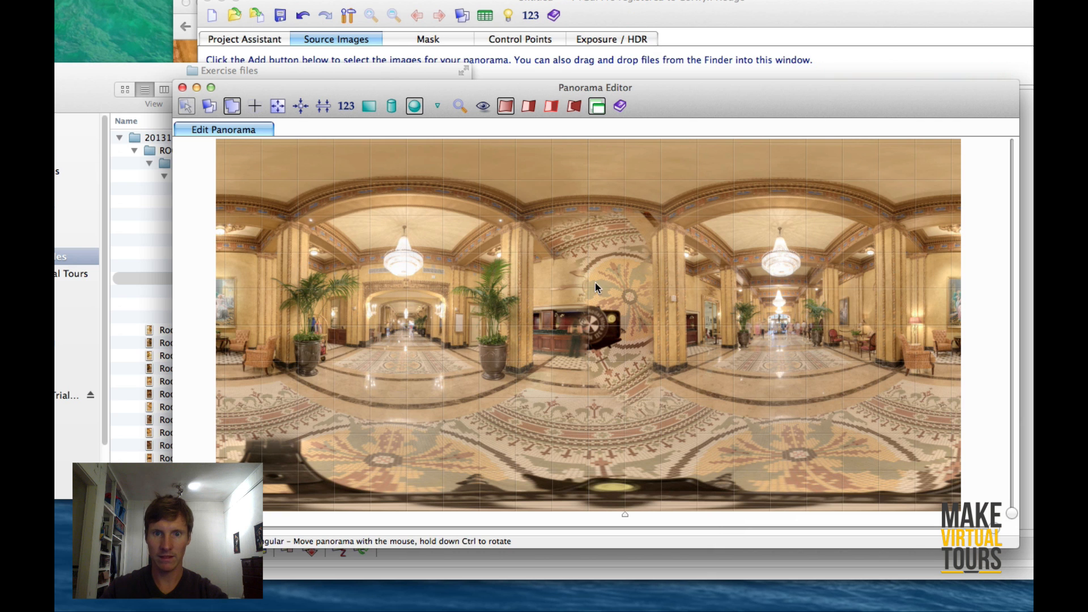
{"action": "left_click_drag", "start_coordinate": [690, 105], "coordinate": [709, 504]}
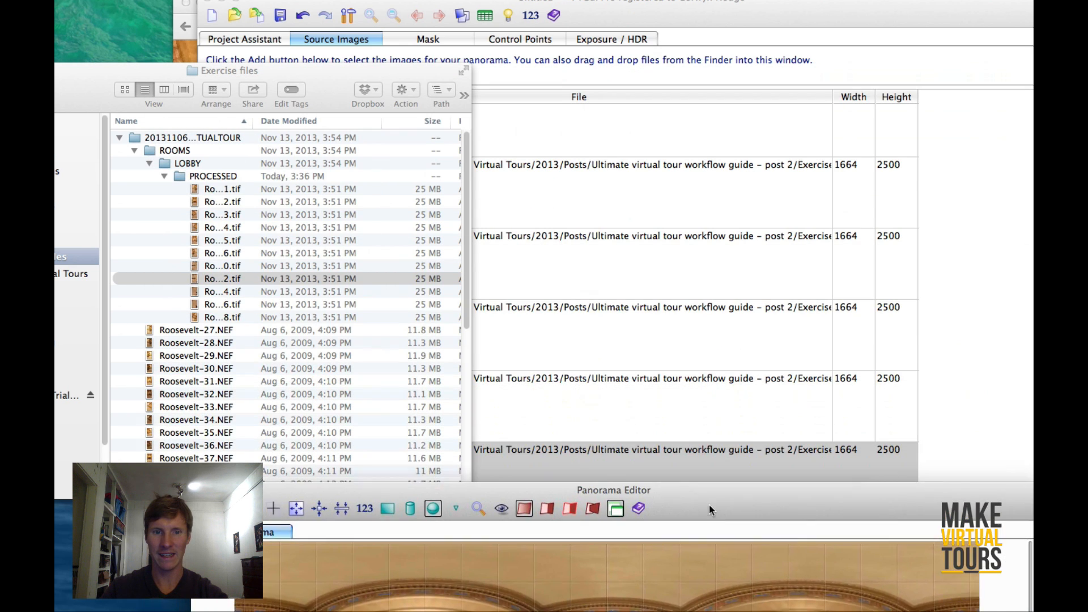
{"action": "left_click", "coordinate": [770, 17]}
{"action": "left_click_drag", "start_coordinate": [762, 21], "coordinate": [748, 1]}
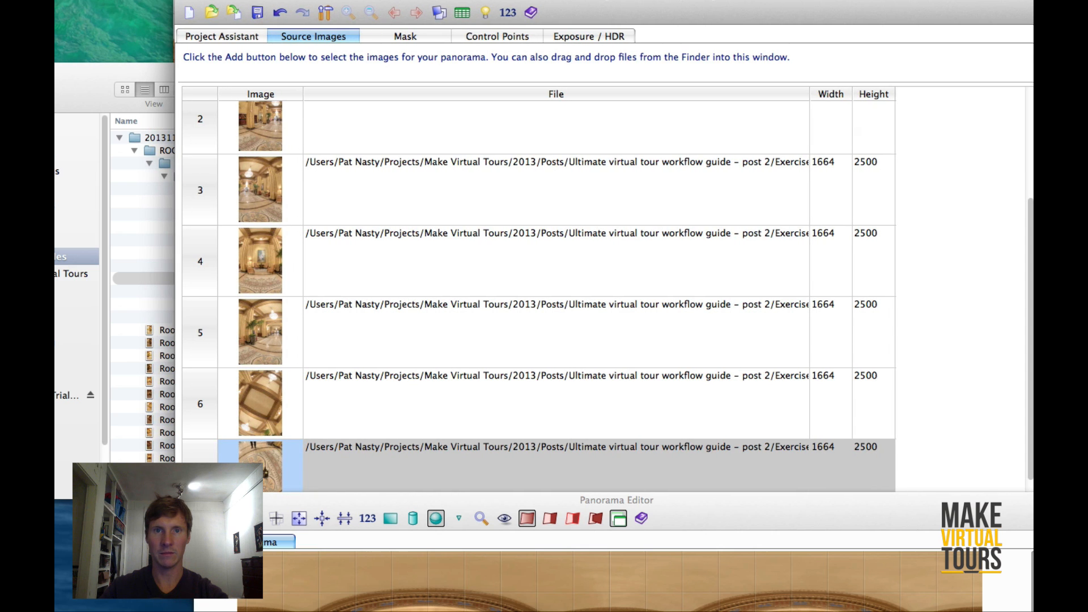
{"action": "left_click", "coordinate": [232, 37]}
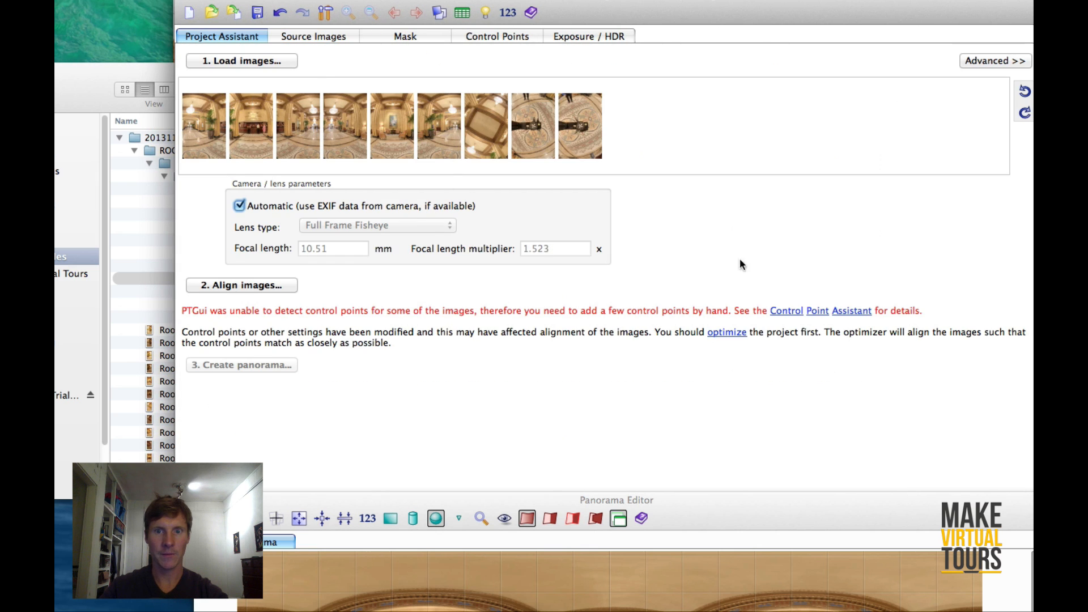
Show floor shots 7 and 8 side by side for placing control points.
{"action": "left_click", "coordinate": [504, 37]}
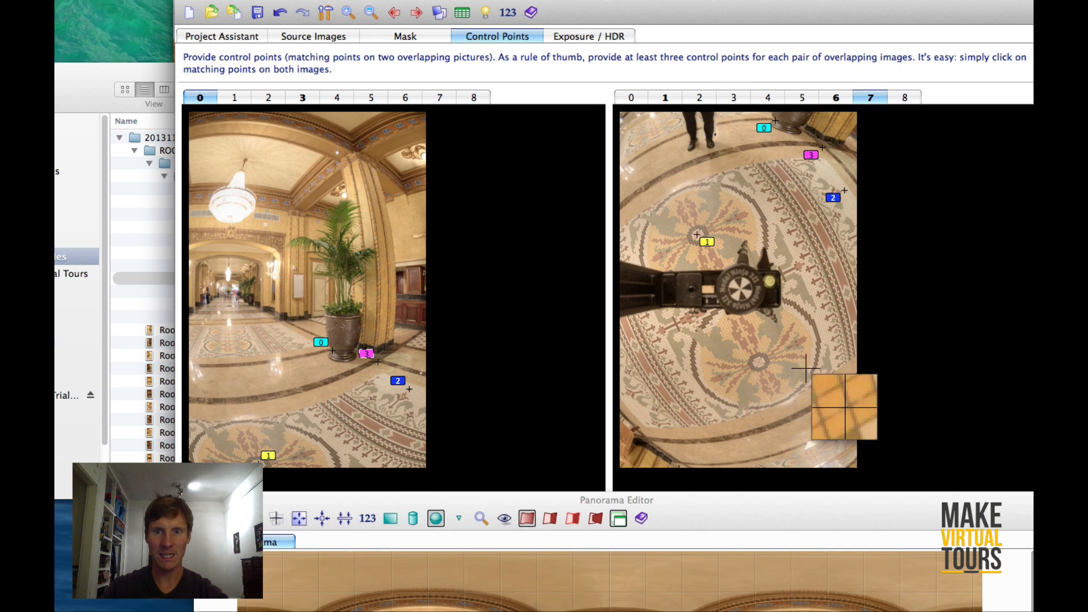
{"action": "left_click", "coordinate": [902, 98]}
{"action": "left_click", "coordinate": [883, 98]}
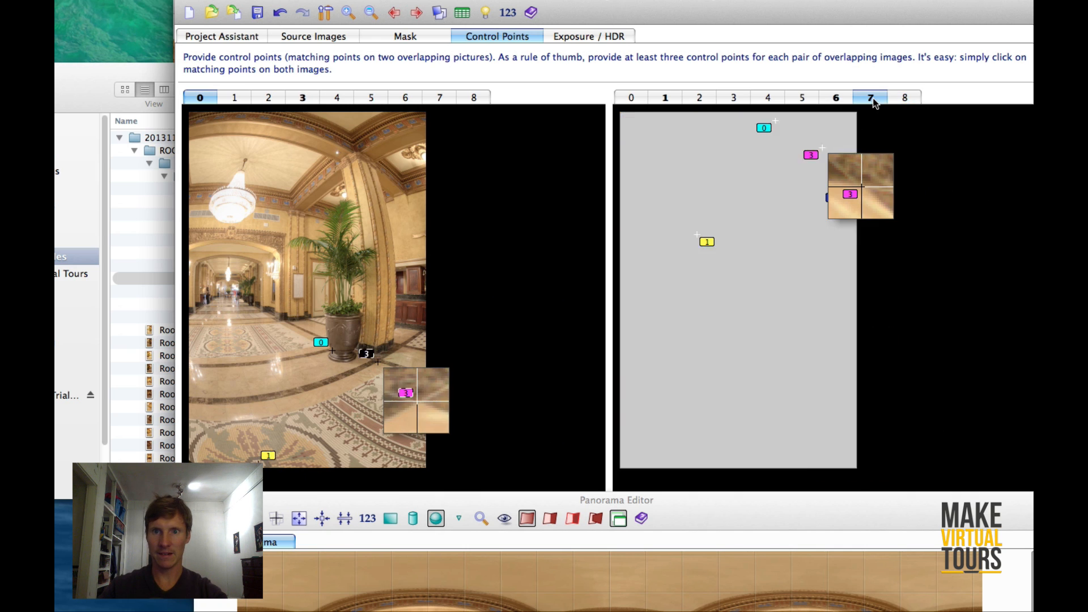
{"action": "left_click", "coordinate": [905, 99]}
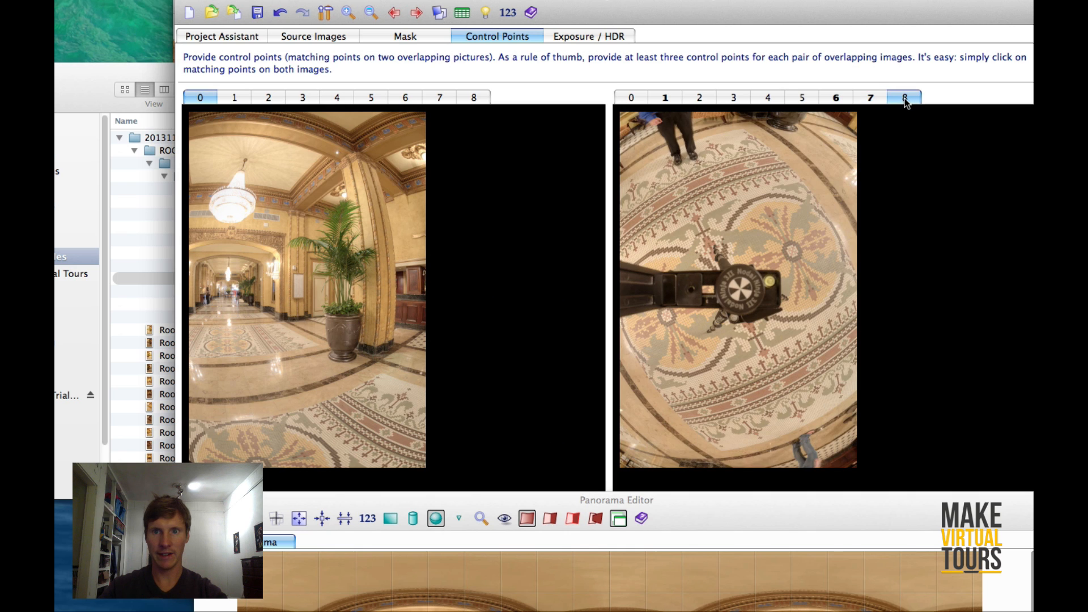
{"action": "left_click", "coordinate": [435, 98]}
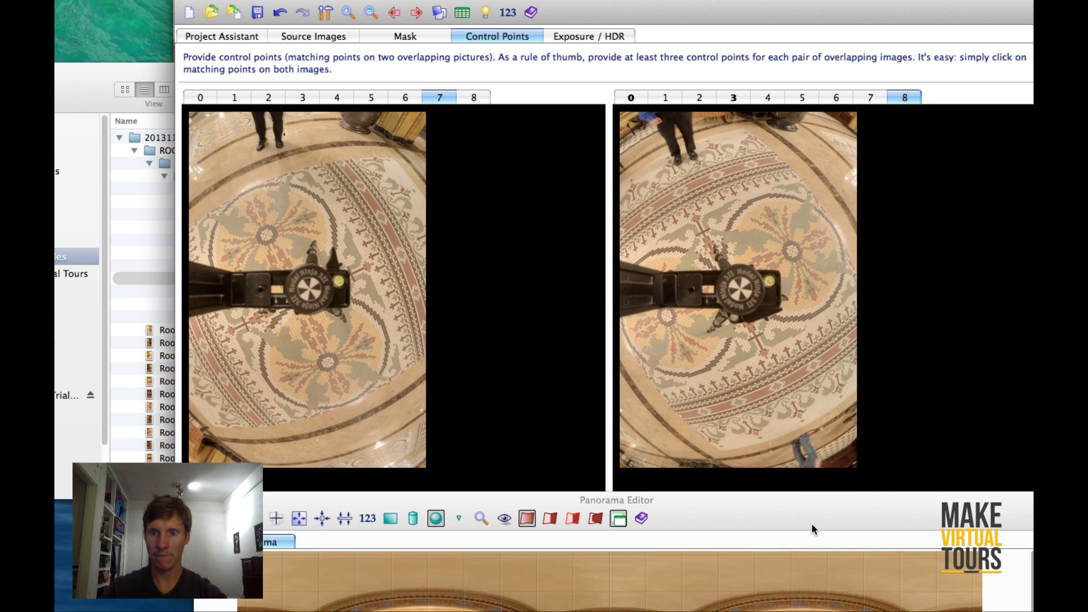
Rotate the control point view of image 8 by 180° and image 7 by 90° counter-clockwise.
{"action": "left_click_drag", "start_coordinate": [811, 520], "coordinate": [816, 591]}
{"action": "left_click", "coordinate": [988, 506]}
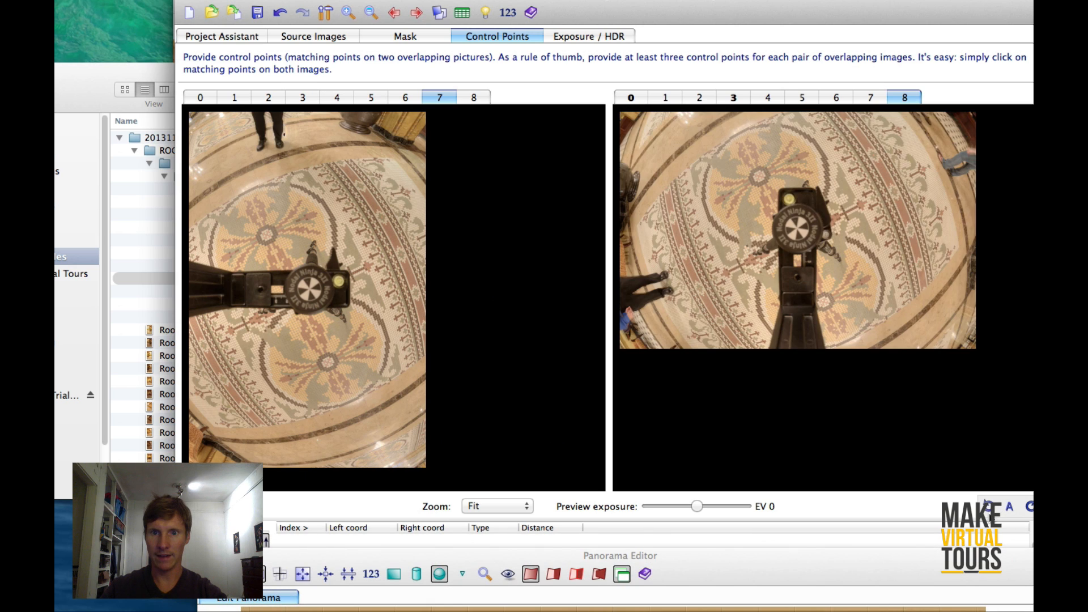
{"action": "left_click", "coordinate": [988, 513]}
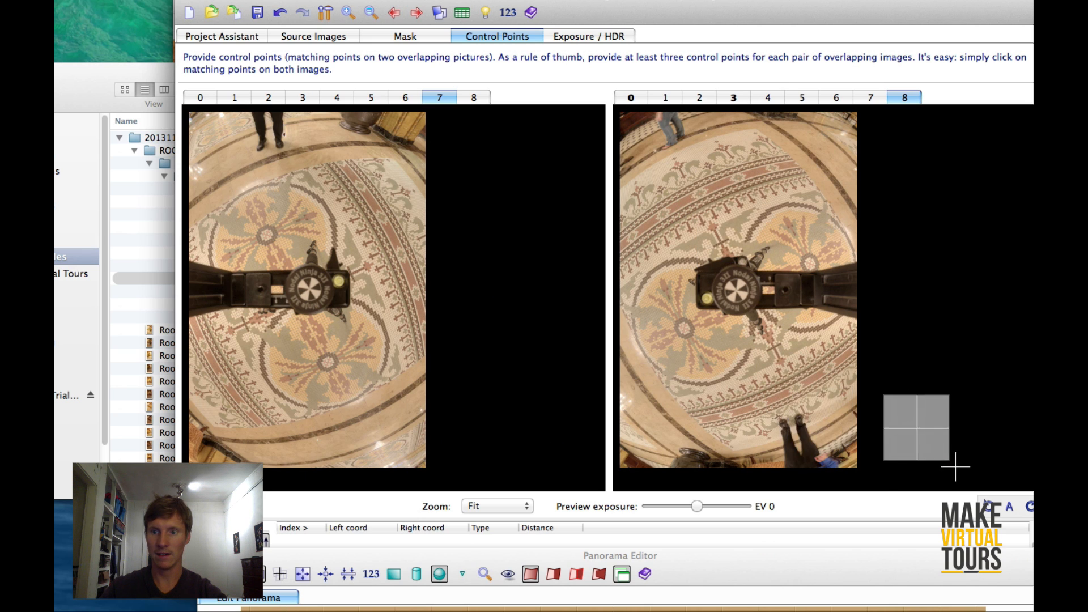
{"action": "left_click", "coordinate": [236, 506]}
{"action": "left_click", "coordinate": [236, 506]}
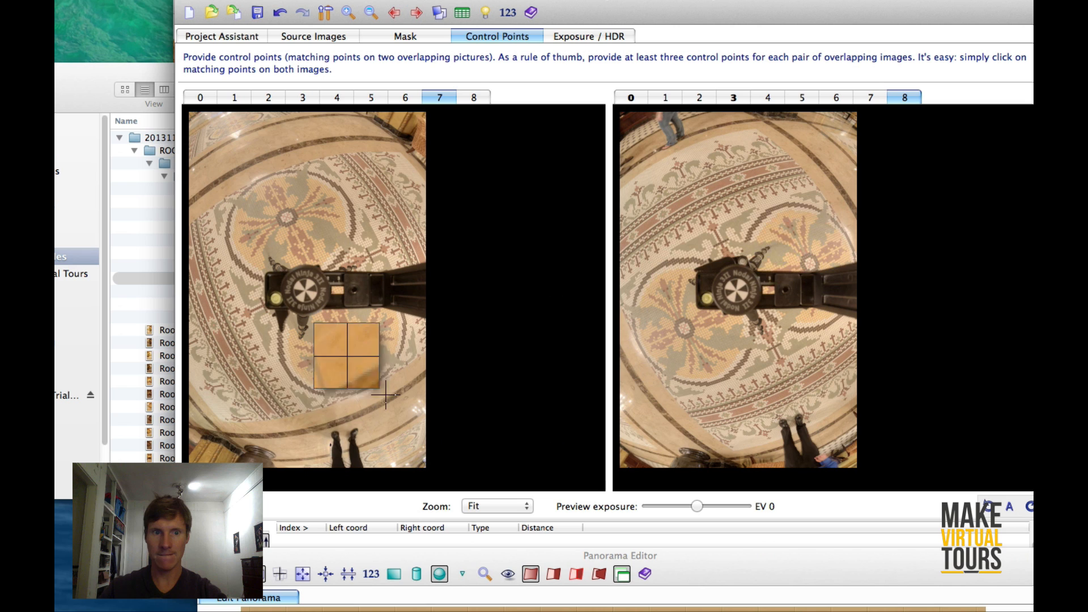
{"action": "left_click", "coordinate": [236, 506]}
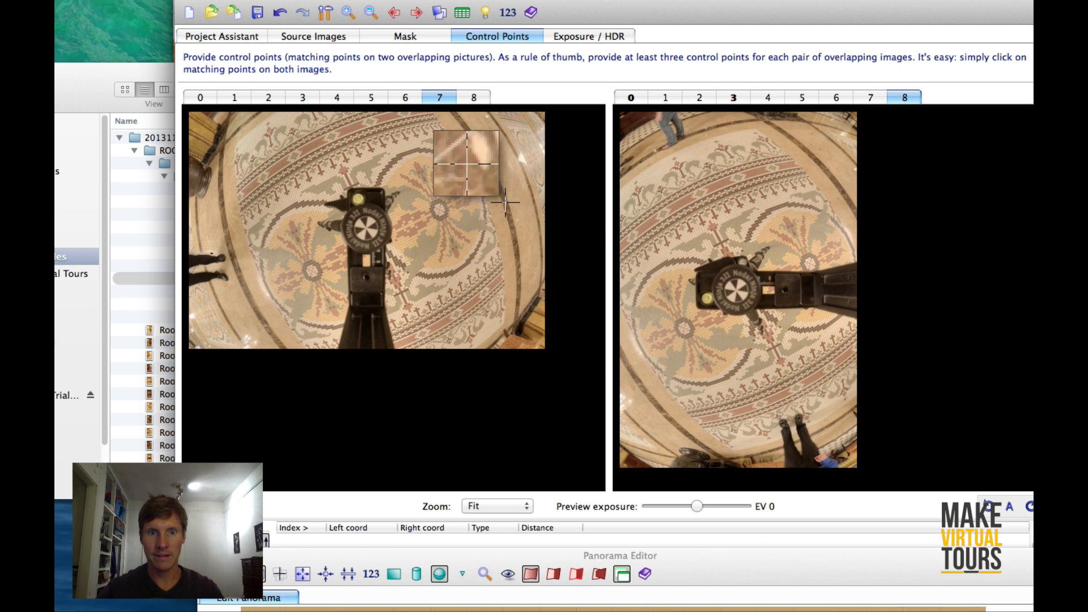
Add control points between images 7 and 8 at both flower medallion centres and on the patterned mosaic border.
{"action": "left_click", "coordinate": [526, 228]}
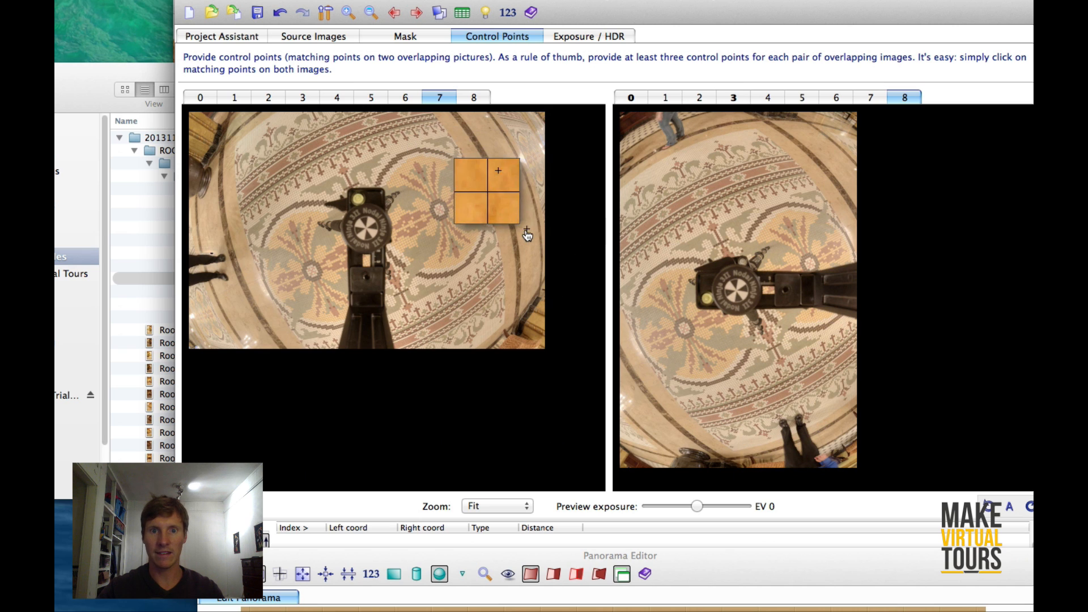
{"action": "left_click", "coordinate": [440, 209]}
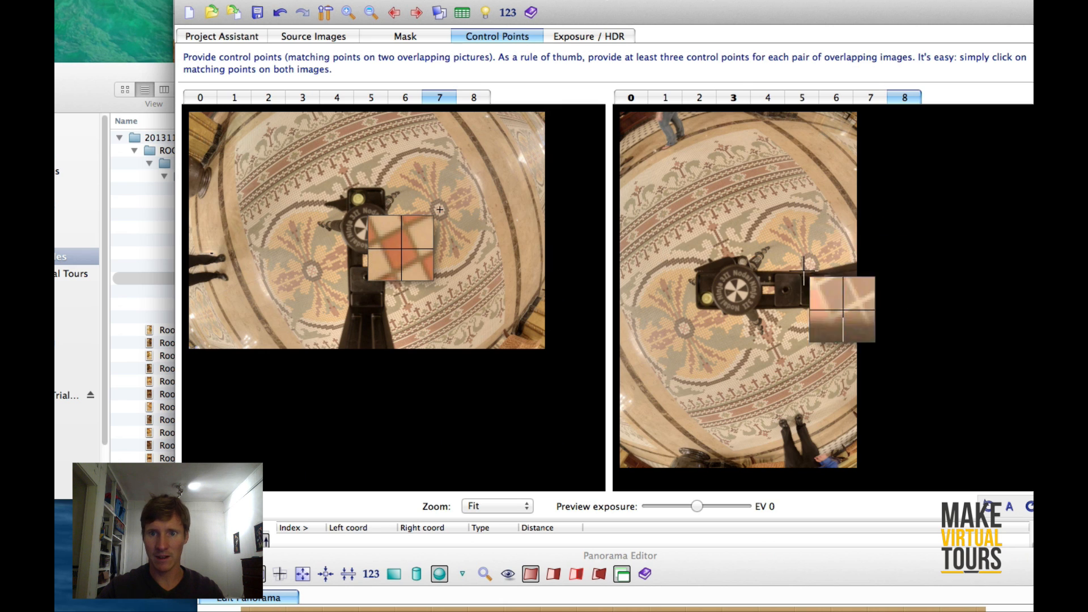
{"action": "left_click_drag", "start_coordinate": [818, 270], "coordinate": [809, 264]}
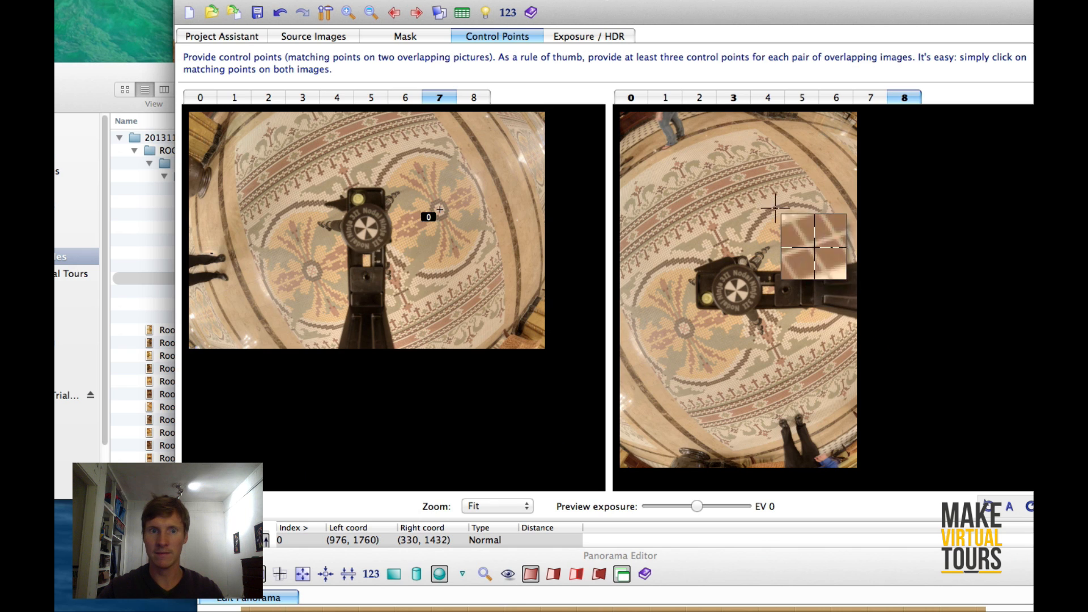
{"action": "left_click", "coordinate": [315, 272]}
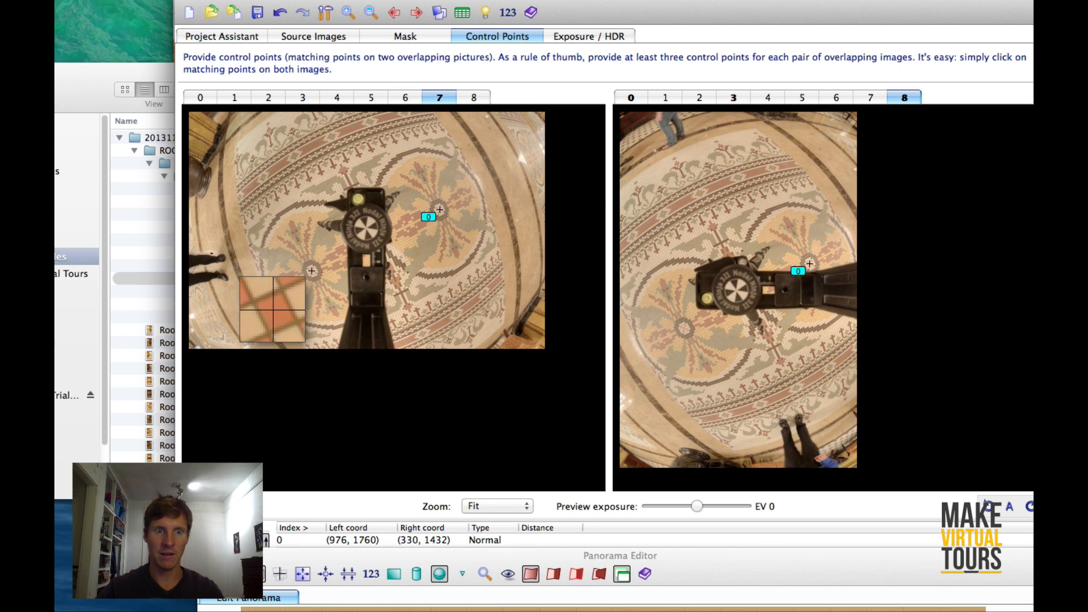
{"action": "left_click", "coordinate": [683, 328]}
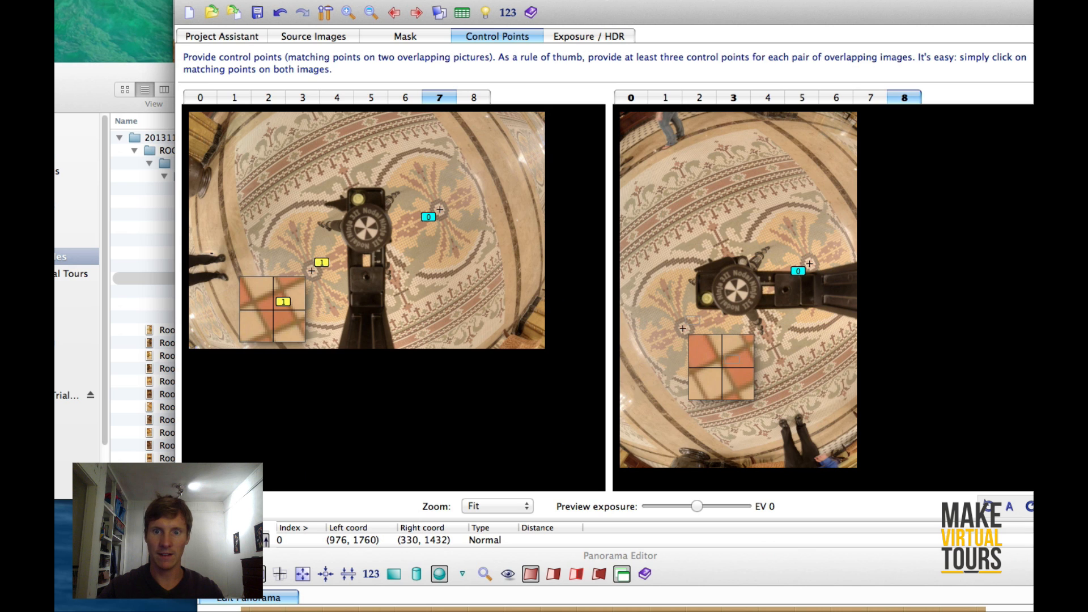
{"action": "left_click_drag", "start_coordinate": [683, 329], "coordinate": [684, 329]}
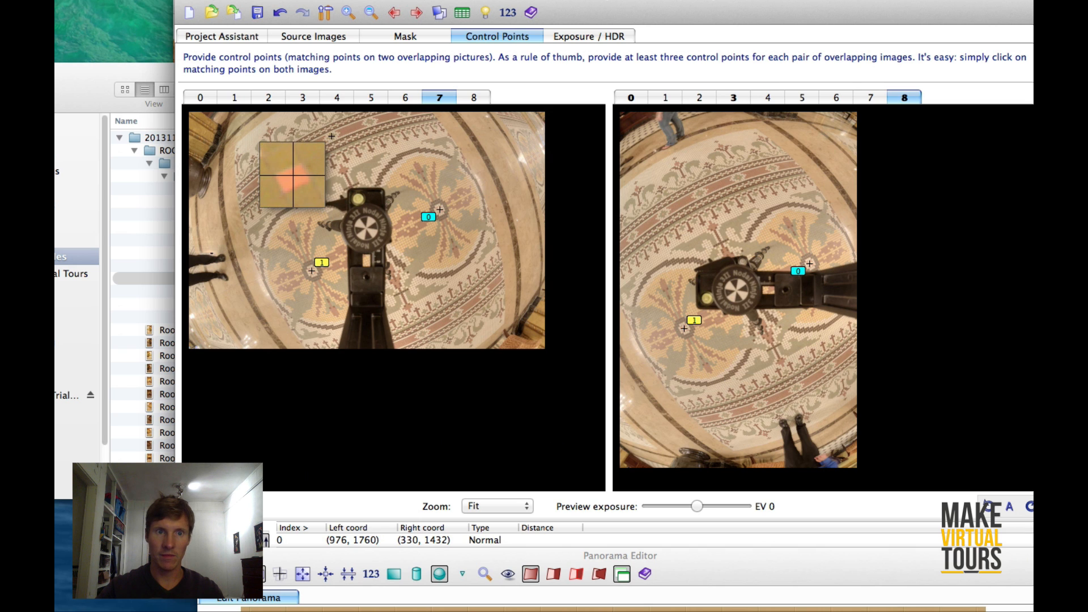
{"action": "left_click", "coordinate": [331, 136]}
{"action": "left_click", "coordinate": [700, 194]}
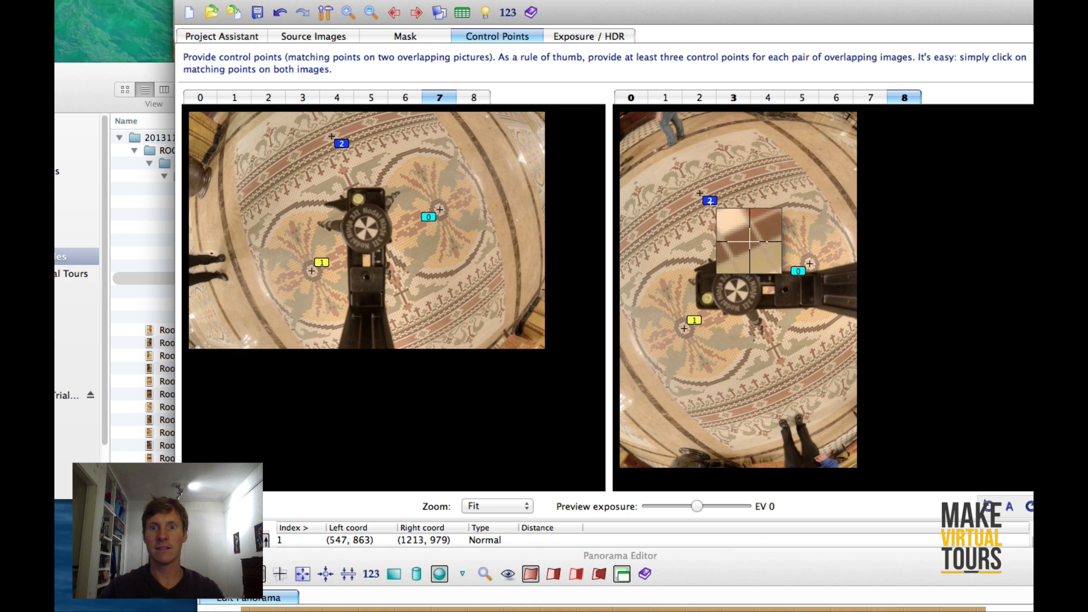
Add a control point just inside the mosaic border in images 7 and 8, and delete it.
{"action": "left_click", "coordinate": [719, 213]}
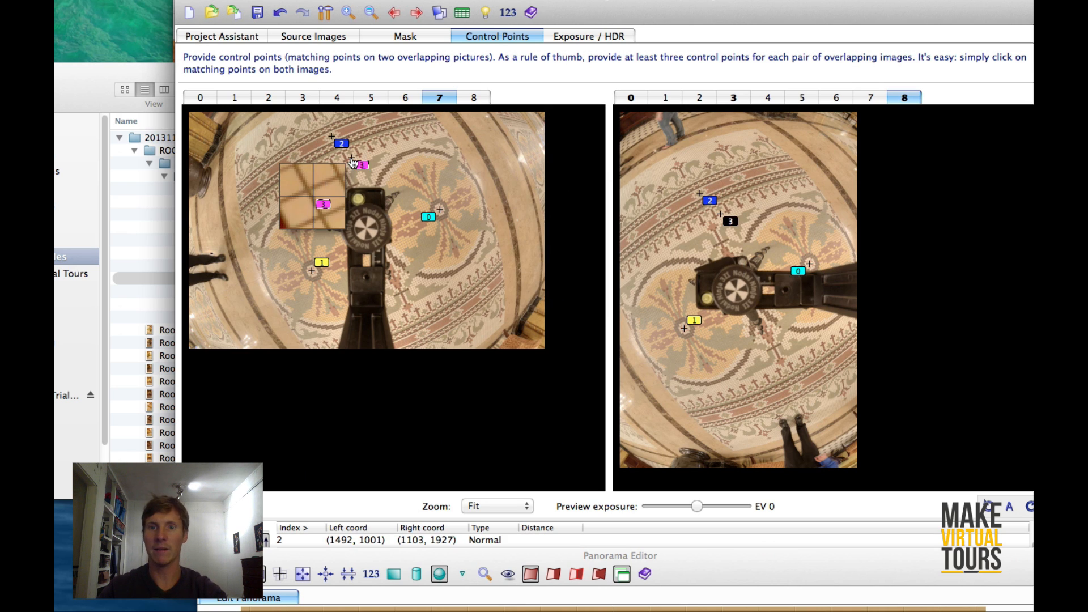
{"action": "left_click", "coordinate": [351, 158]}
{"action": "right_click", "coordinate": [731, 220]}
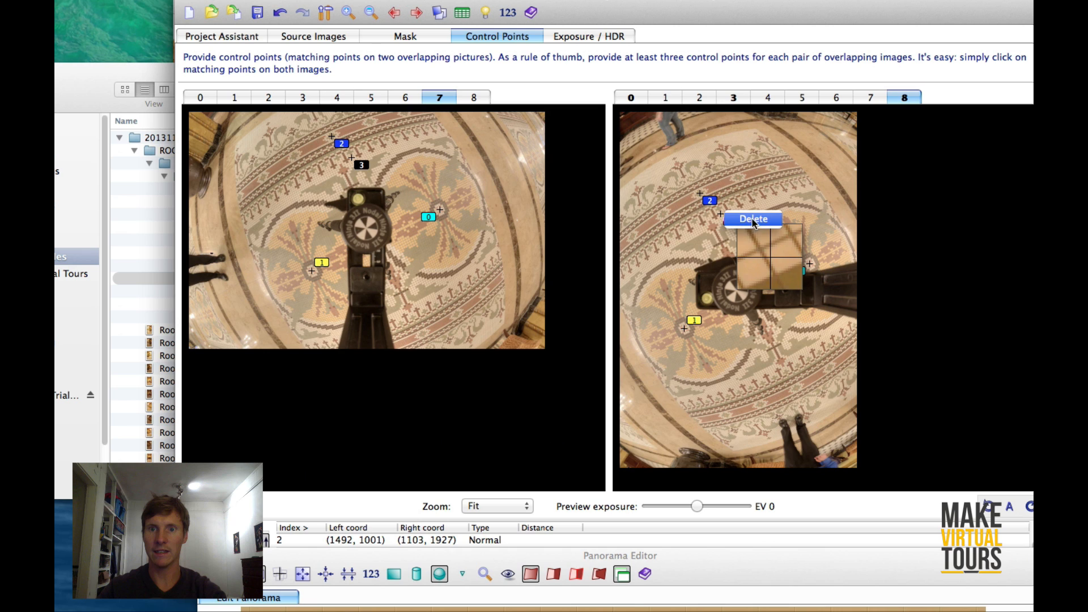
{"action": "left_click", "coordinate": [740, 227]}
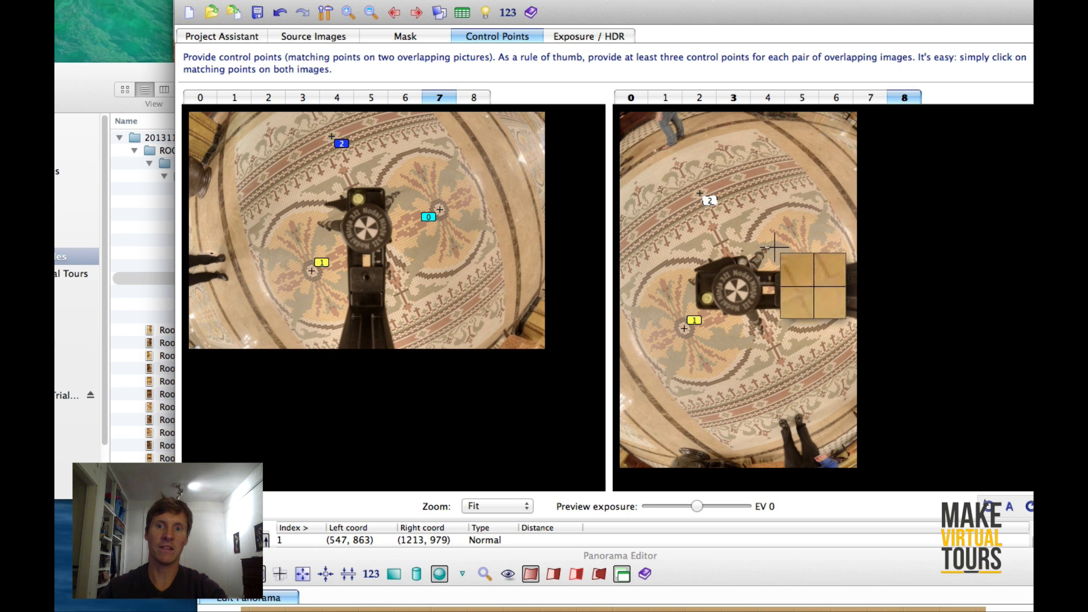
Add a control point between images 7 and 8 near the corner end of the mosaic border.
{"action": "left_click", "coordinate": [810, 264]}
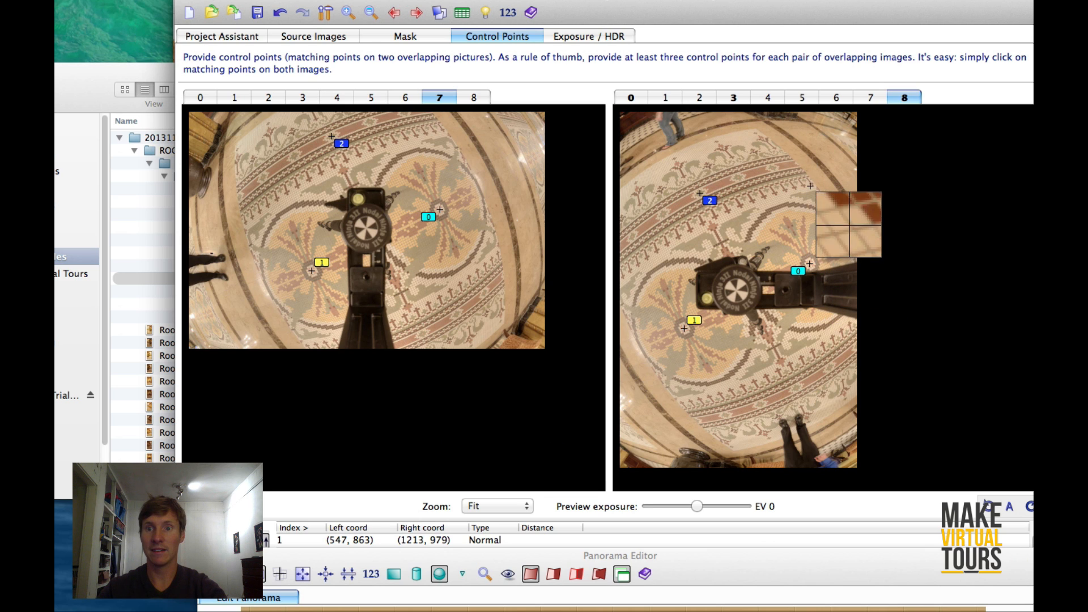
{"action": "left_click", "coordinate": [812, 186]}
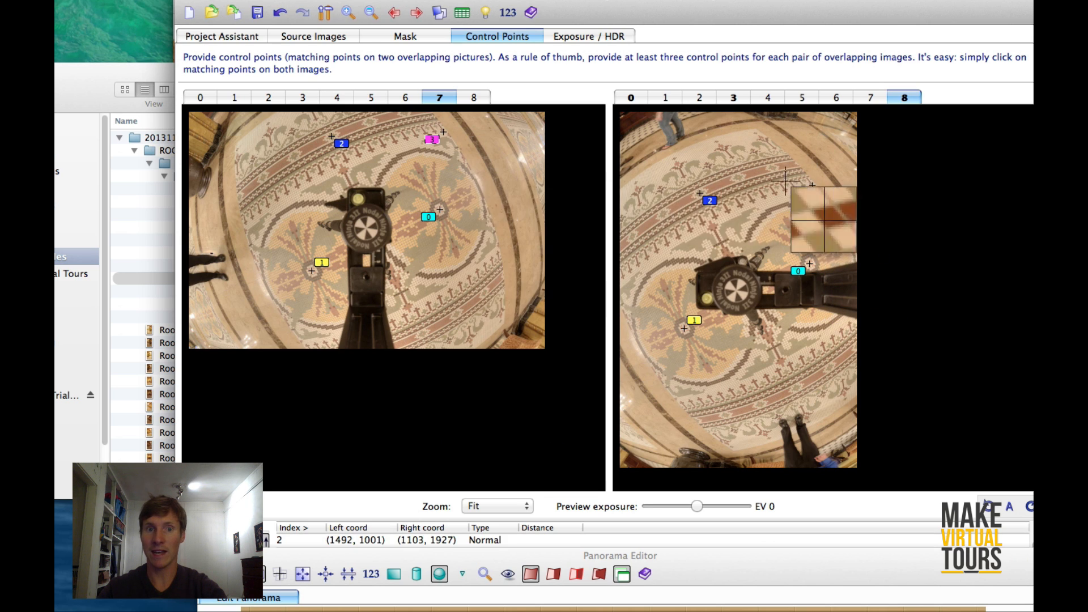
Complete the border corner control point between images 7 and 8, and add two more on the medallion's outer ring and the cross motif beside the tripod arm.
{"action": "left_click", "coordinate": [444, 136]}
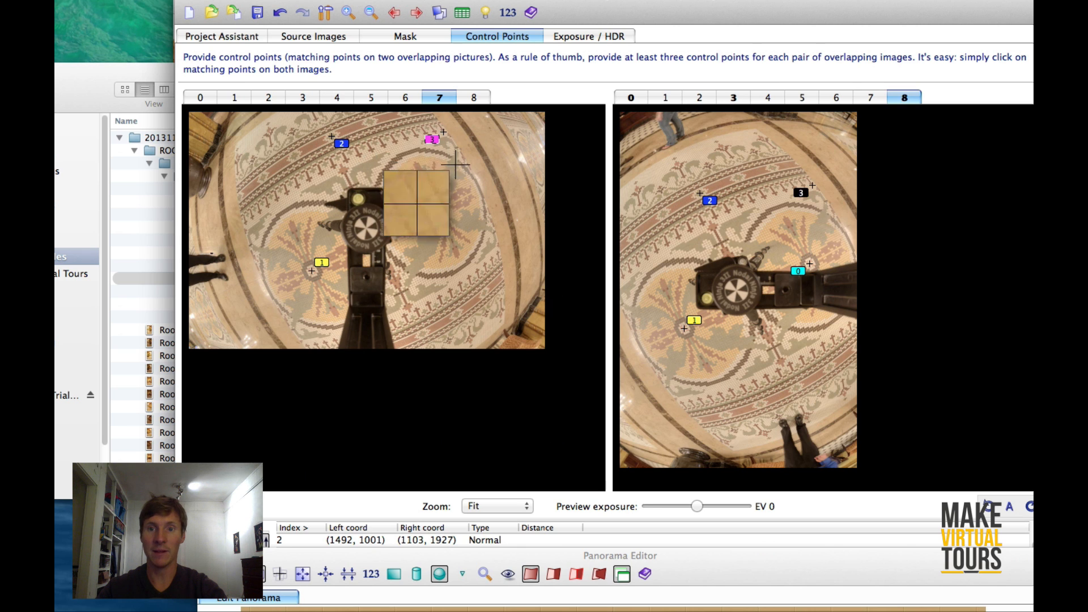
{"action": "left_click", "coordinate": [629, 290]}
{"action": "left_click", "coordinate": [260, 233]}
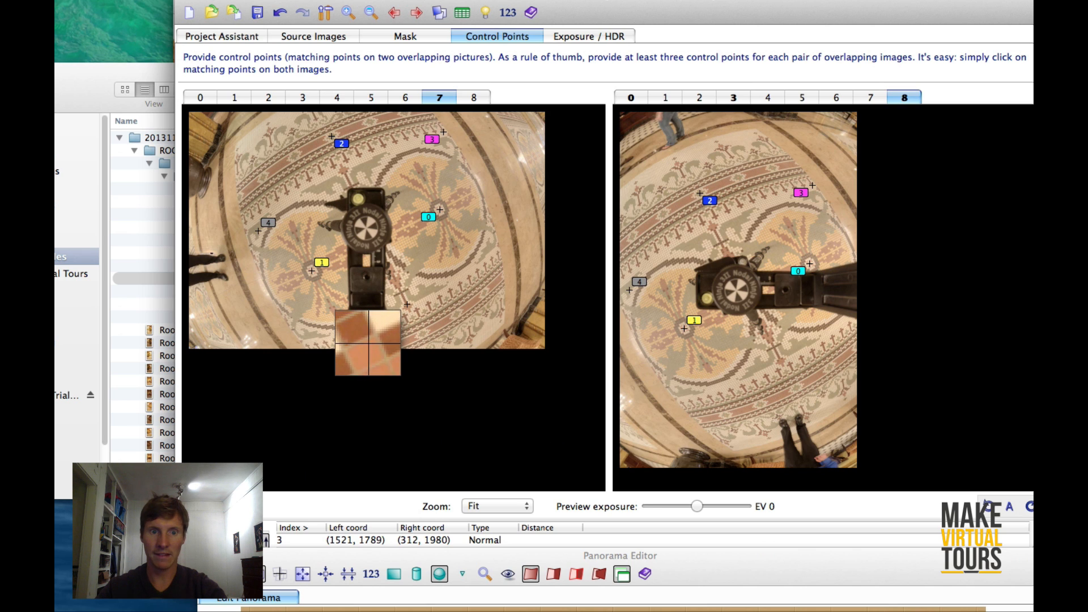
{"action": "left_click", "coordinate": [407, 304]}
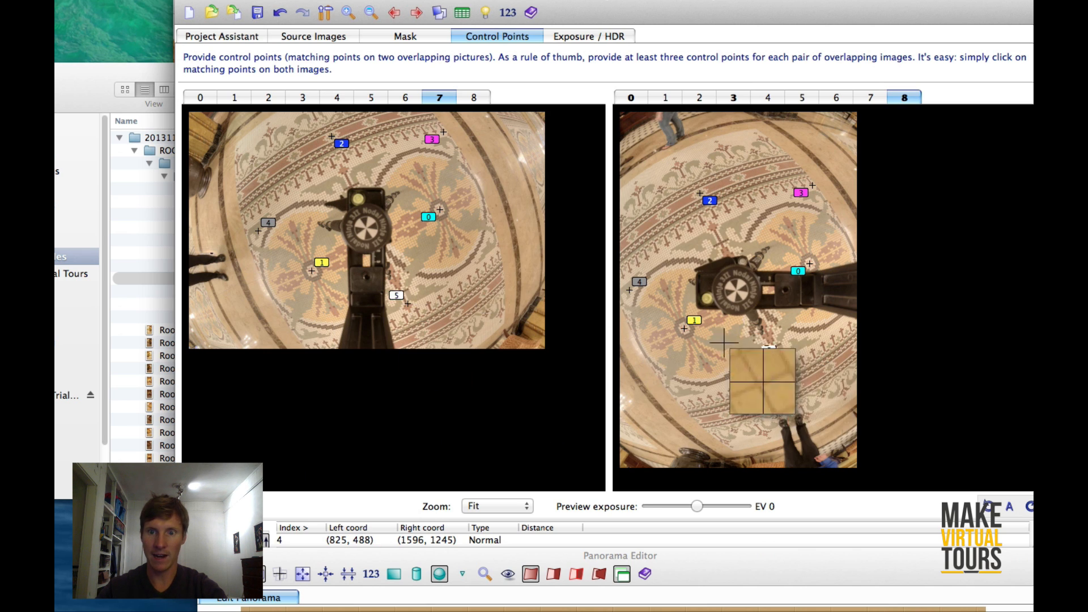
{"action": "left_click", "coordinate": [781, 362]}
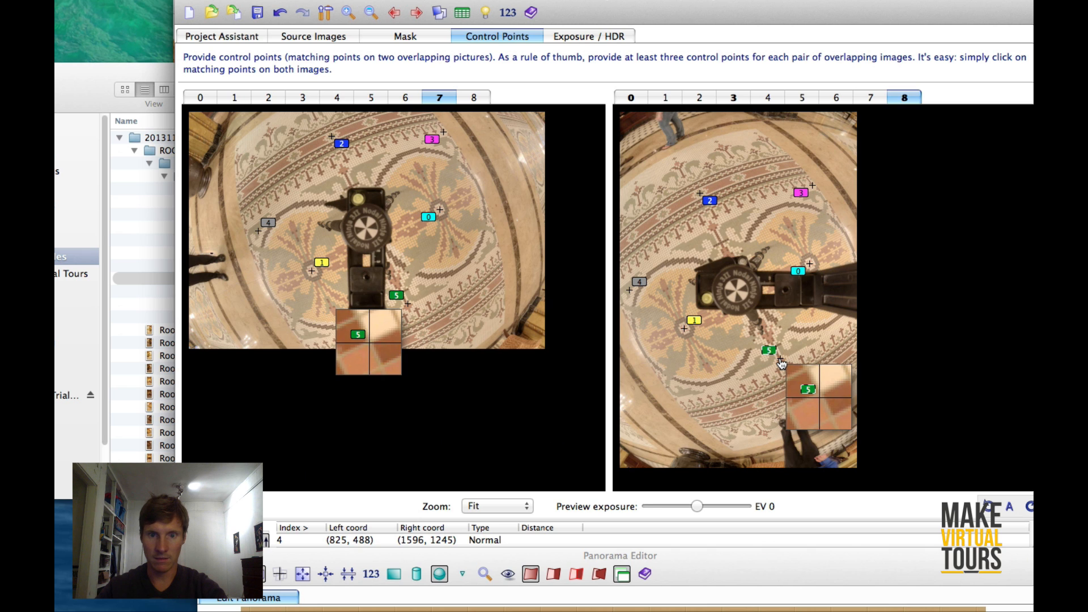
Optimize the project and check the realigned panorama in the Panorama Editor.
{"action": "left_click", "coordinate": [253, 37]}
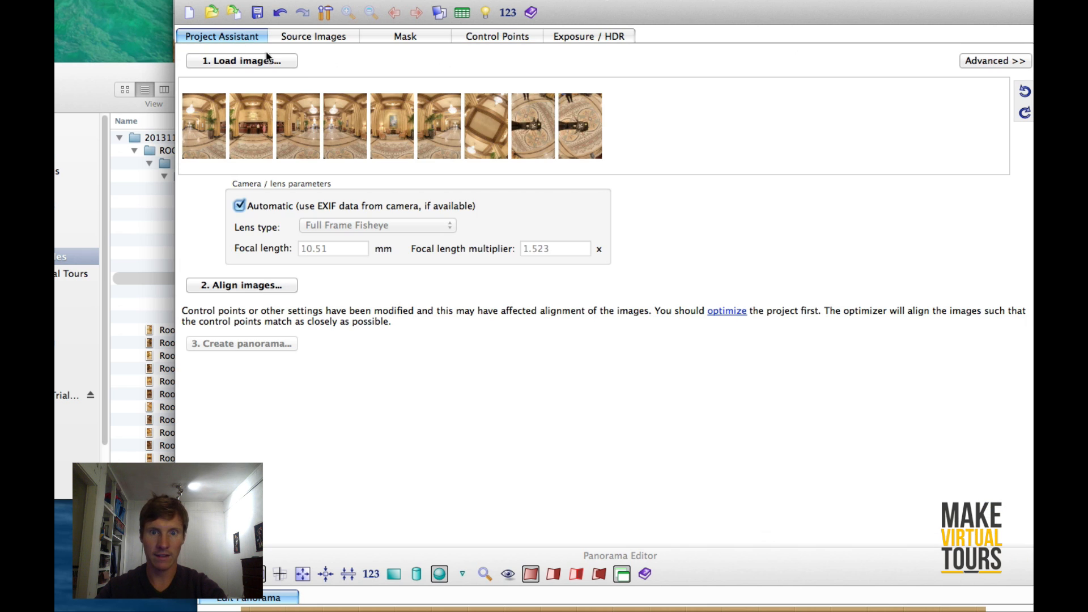
{"action": "left_click", "coordinate": [726, 310]}
{"action": "left_click", "coordinate": [723, 420]}
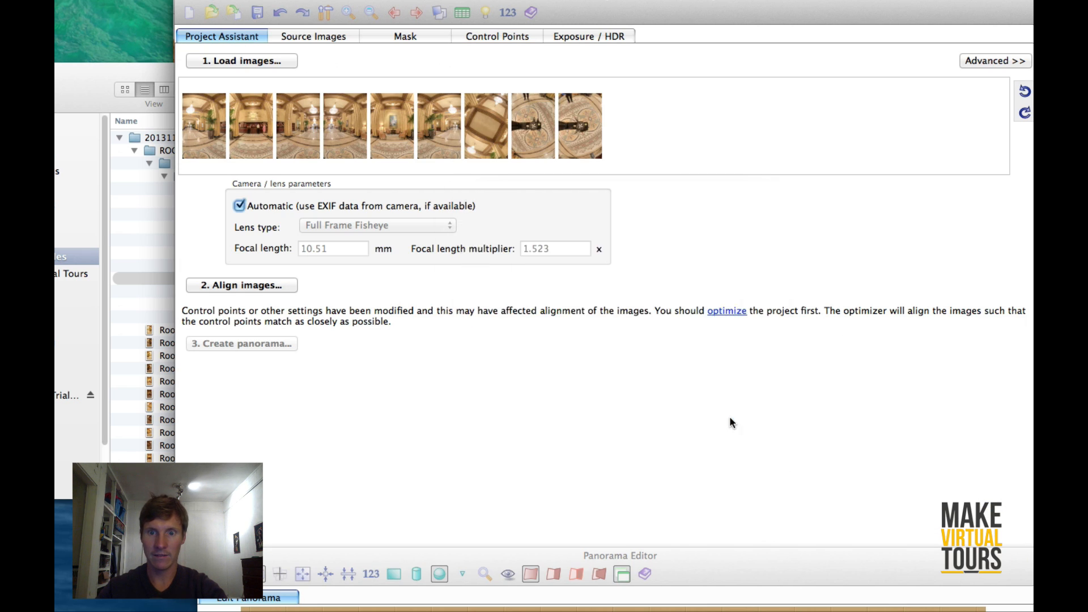
{"action": "left_click_drag", "start_coordinate": [757, 564], "coordinate": [665, 81]}
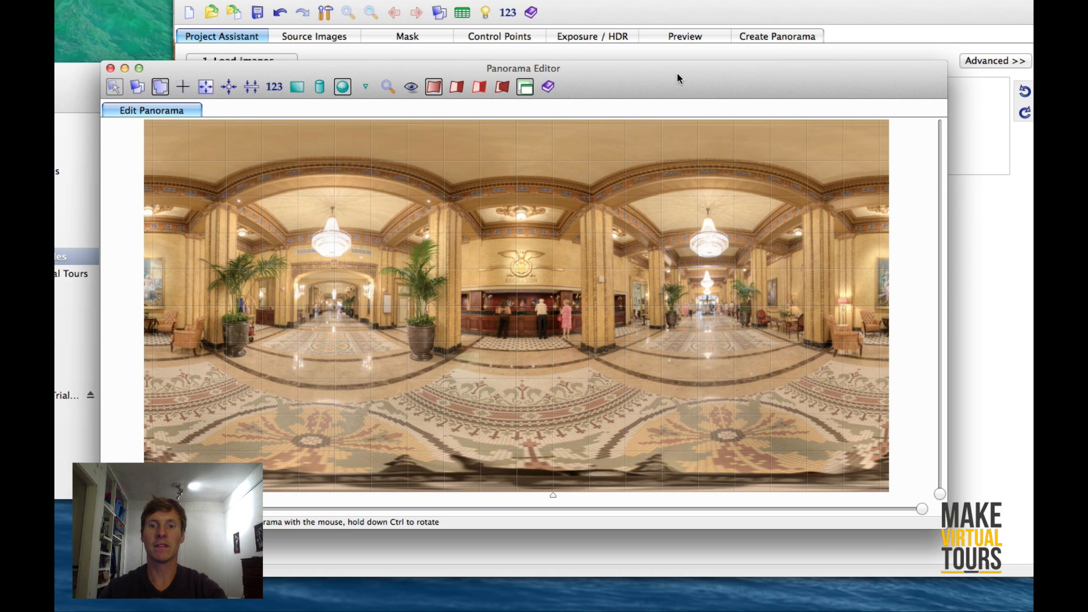
{"action": "left_click_drag", "start_coordinate": [675, 75], "coordinate": [812, 446]}
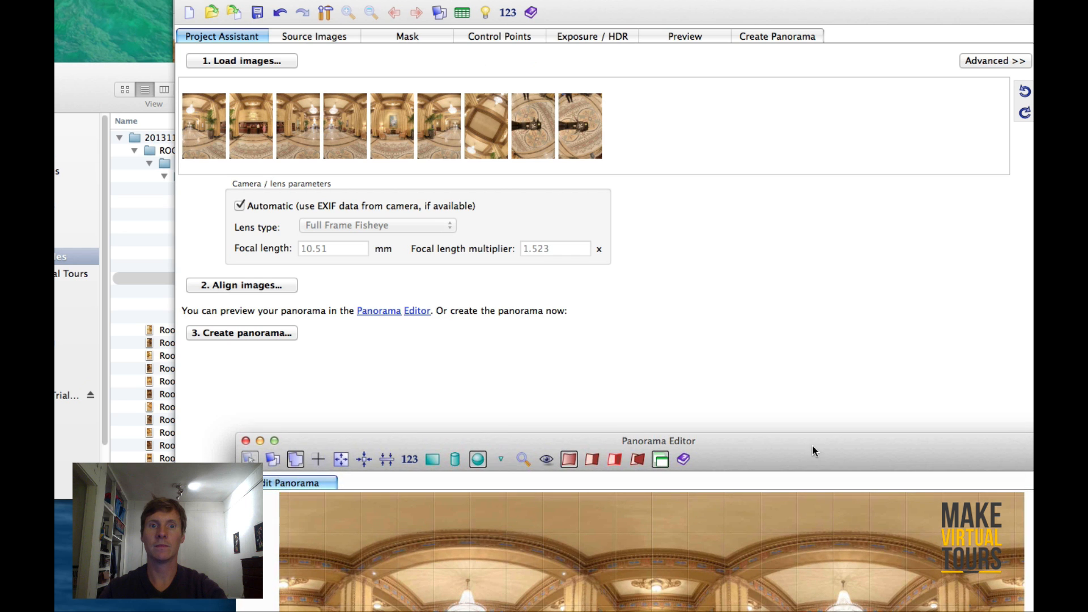
{"action": "left_click", "coordinate": [877, 3]}
{"action": "left_click_drag", "start_coordinate": [923, 2], "coordinate": [882, 1]}
{"action": "left_click_drag", "start_coordinate": [759, 456], "coordinate": [743, 589]}
Mask out the tripod head and arm and both people's legs in red on image 8.
{"action": "left_click", "coordinate": [277, 37]}
{"action": "left_click", "coordinate": [383, 37]}
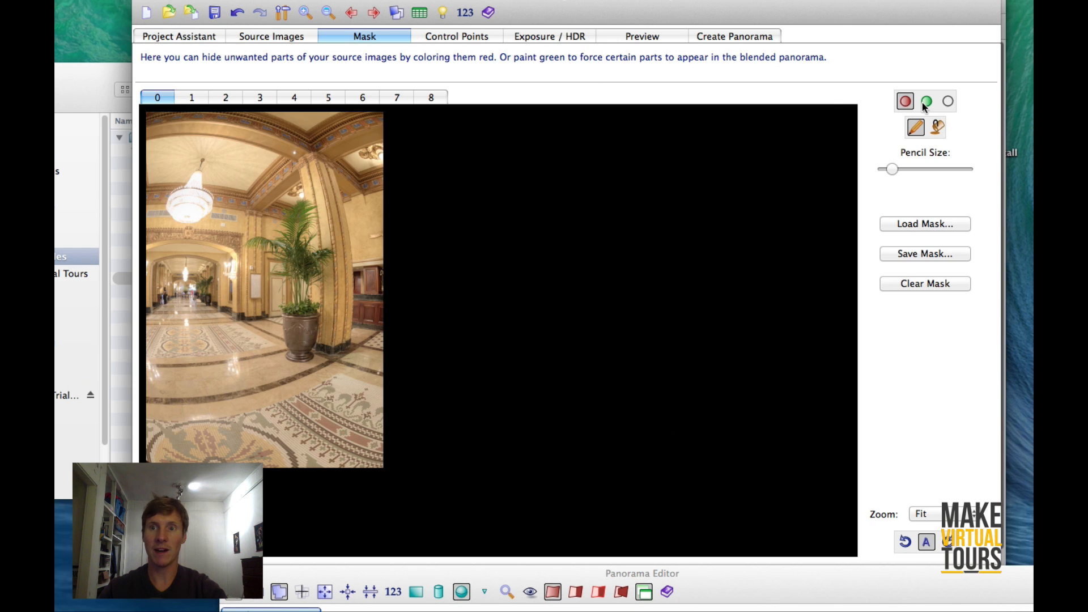
{"action": "left_click", "coordinate": [432, 98]}
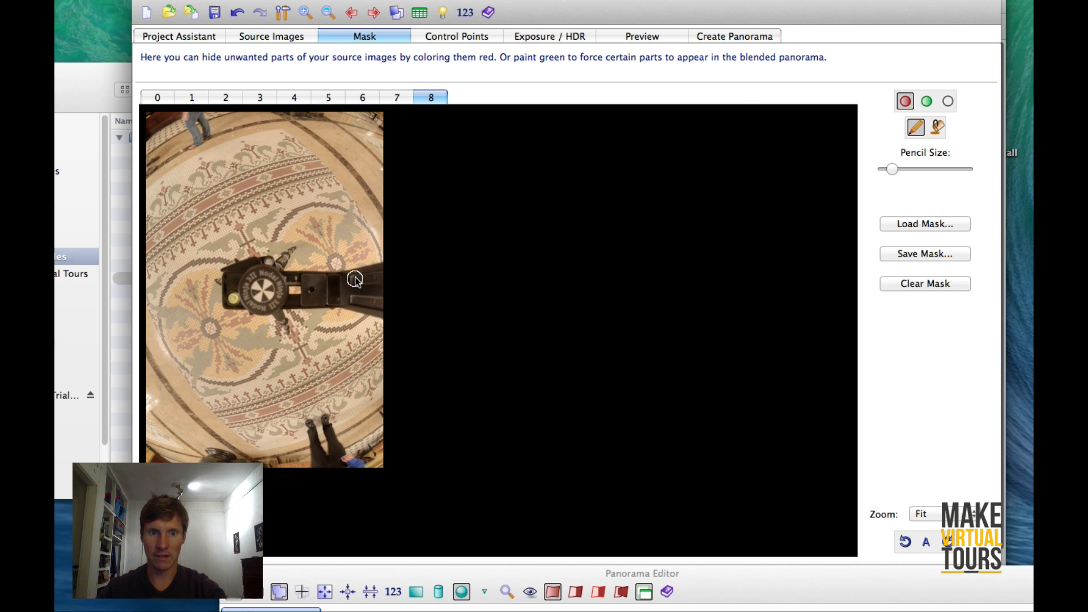
{"action": "mouse_move", "coordinate": [317, 278]}
{"action": "left_mouse_down"}
{"action": "mouse_move", "coordinate": [394, 261]}
{"action": "mouse_move", "coordinate": [374, 277]}
{"action": "mouse_move", "coordinate": [380, 311]}
{"action": "mouse_move", "coordinate": [282, 300]}
{"action": "mouse_move", "coordinate": [327, 295]}
{"action": "mouse_move", "coordinate": [295, 286]}
{"action": "mouse_move", "coordinate": [334, 287]}
{"action": "mouse_move", "coordinate": [291, 278]}
{"action": "mouse_move", "coordinate": [321, 274]}
{"action": "mouse_move", "coordinate": [368, 282]}
{"action": "mouse_move", "coordinate": [364, 304]}
{"action": "left_mouse_up"}
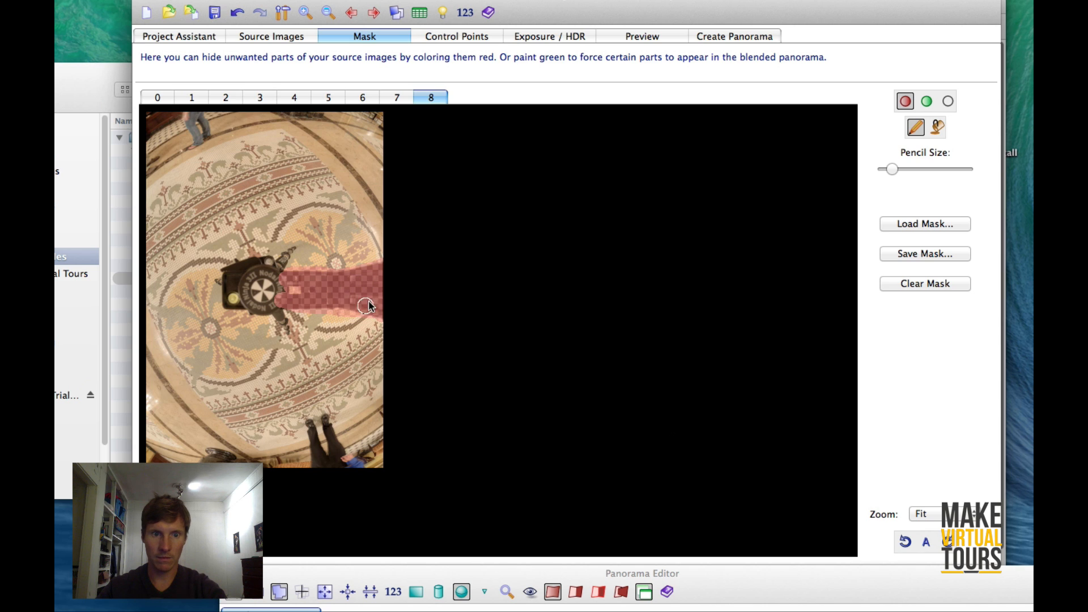
{"action": "mouse_move", "coordinate": [240, 282]}
{"action": "left_mouse_down"}
{"action": "mouse_move", "coordinate": [230, 269]}
{"action": "mouse_move", "coordinate": [276, 259]}
{"action": "mouse_move", "coordinate": [276, 270]}
{"action": "mouse_move", "coordinate": [299, 250]}
{"action": "left_mouse_up"}
{"action": "mouse_move", "coordinate": [193, 133]}
{"action": "left_mouse_down"}
{"action": "mouse_move", "coordinate": [186, 149]}
{"action": "mouse_move", "coordinate": [201, 122]}
{"action": "mouse_move", "coordinate": [185, 117]}
{"action": "left_mouse_up"}
{"action": "mouse_move", "coordinate": [323, 451]}
{"action": "left_mouse_down"}
{"action": "mouse_move", "coordinate": [323, 487]}
{"action": "mouse_move", "coordinate": [326, 435]}
{"action": "mouse_move", "coordinate": [355, 473]}
{"action": "mouse_move", "coordinate": [363, 465]}
{"action": "left_mouse_up"}
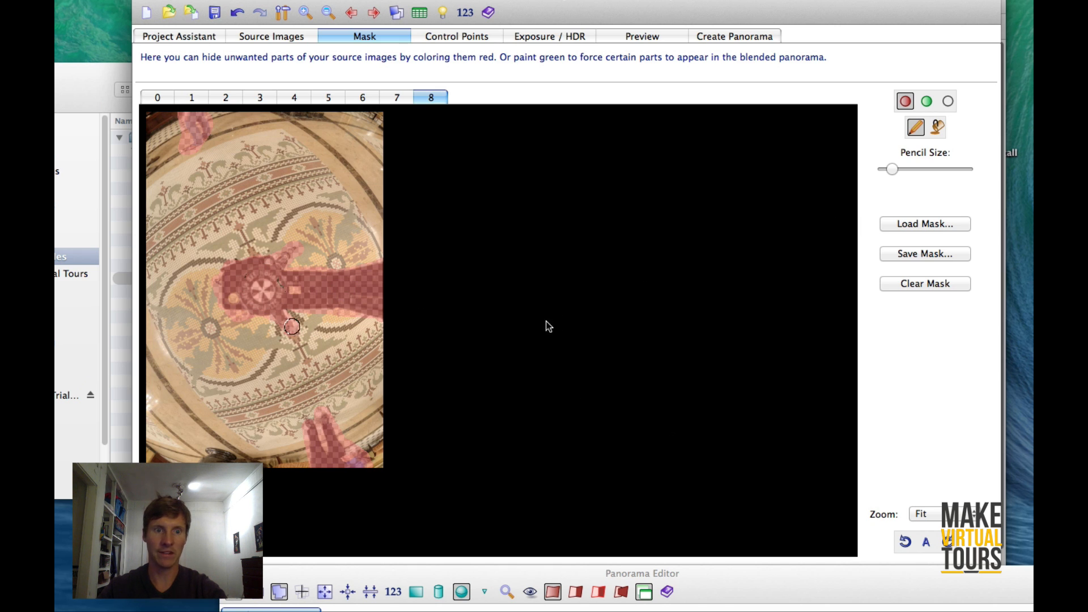
Enlarge the mask pencil and paint the tripod head and arm and the person's legs red on image 7.
{"action": "left_click", "coordinate": [398, 98]}
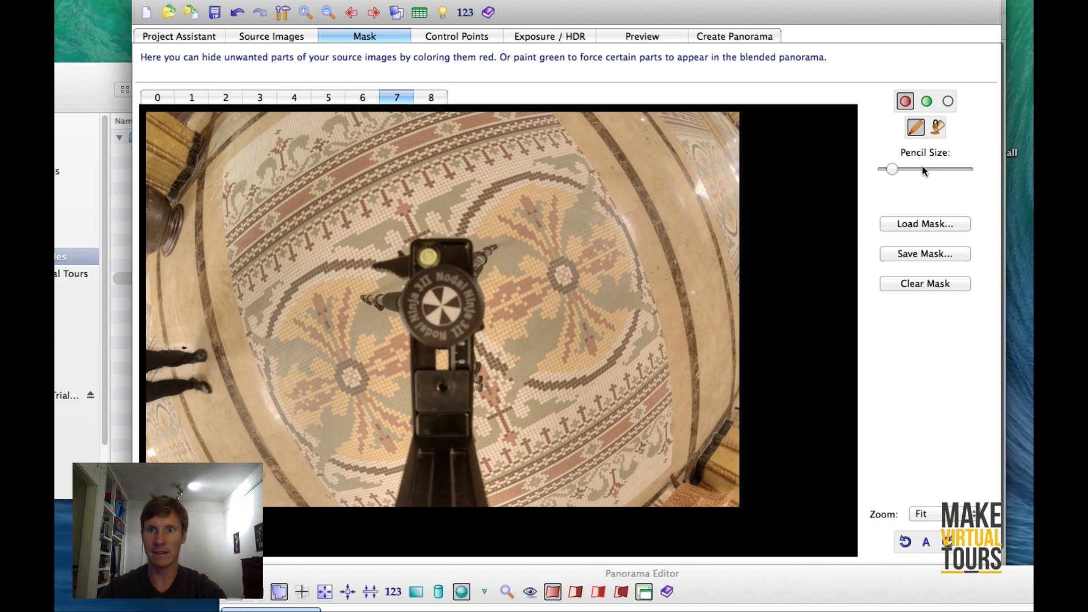
{"action": "mouse_move", "coordinate": [425, 522]}
{"action": "left_mouse_down"}
{"action": "mouse_move", "coordinate": [435, 499]}
{"action": "mouse_move", "coordinate": [417, 527]}
{"action": "mouse_move", "coordinate": [430, 453]}
{"action": "mouse_move", "coordinate": [440, 494]}
{"action": "mouse_move", "coordinate": [460, 504]}
{"action": "mouse_move", "coordinate": [442, 371]}
{"action": "mouse_move", "coordinate": [440, 424]}
{"action": "mouse_move", "coordinate": [448, 366]}
{"action": "mouse_move", "coordinate": [454, 376]}
{"action": "mouse_move", "coordinate": [436, 331]}
{"action": "left_mouse_up"}
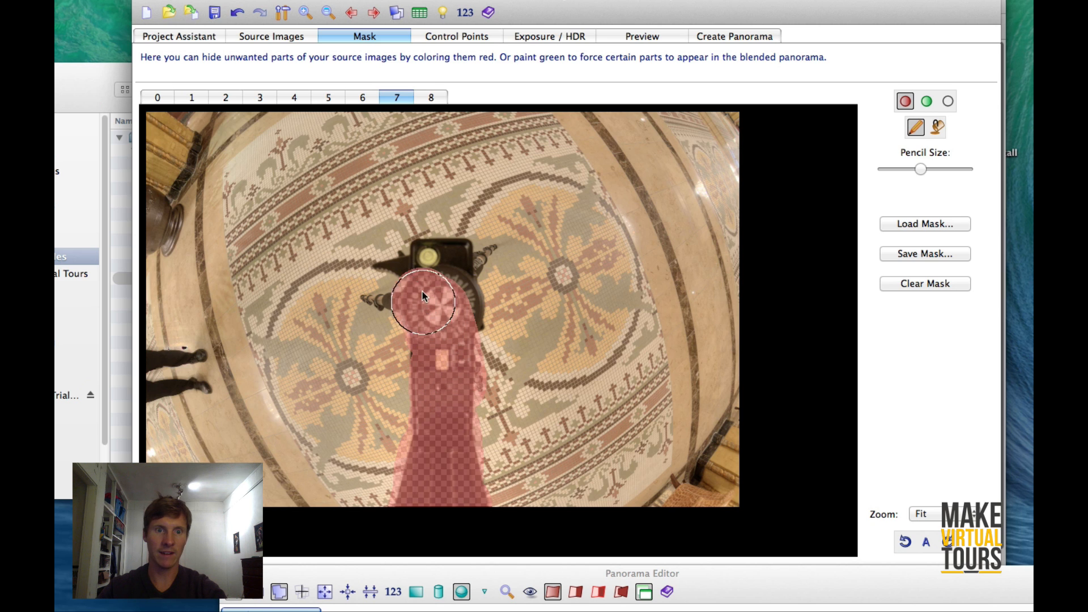
{"action": "mouse_move", "coordinate": [410, 281]}
{"action": "left_mouse_down"}
{"action": "mouse_move", "coordinate": [405, 266]}
{"action": "mouse_move", "coordinate": [467, 258]}
{"action": "mouse_move", "coordinate": [453, 273]}
{"action": "mouse_move", "coordinate": [460, 320]}
{"action": "mouse_move", "coordinate": [417, 306]}
{"action": "mouse_move", "coordinate": [394, 281]}
{"action": "left_mouse_up"}
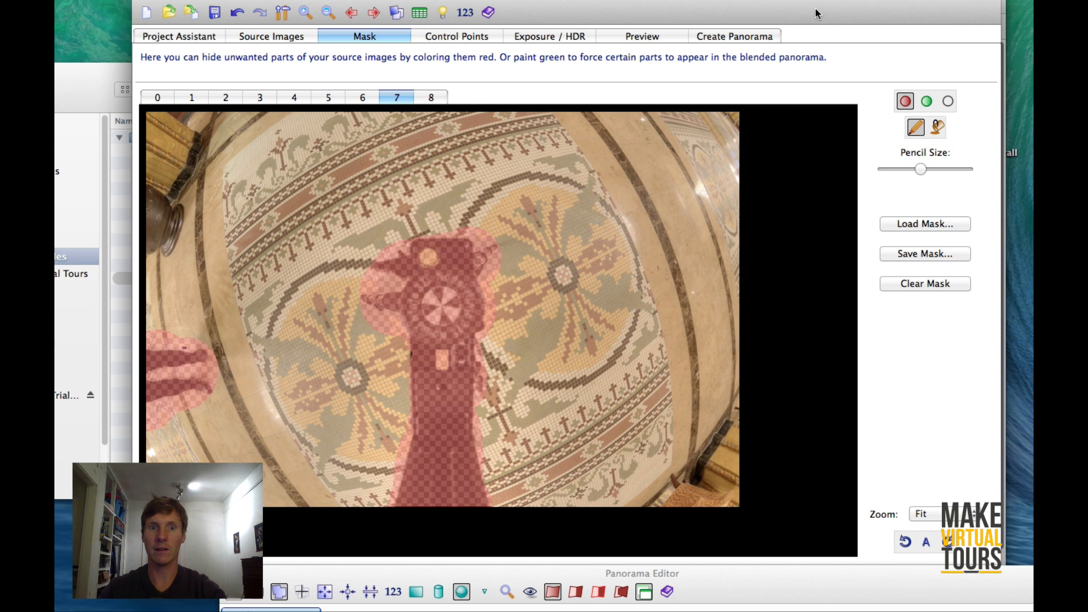
Bring up the Panorama Editor and preview the handheld floor photo Roosevelt-45_6.tif from the PROCESSED folder.
{"action": "left_click_drag", "start_coordinate": [815, 7], "coordinate": [811, 120]}
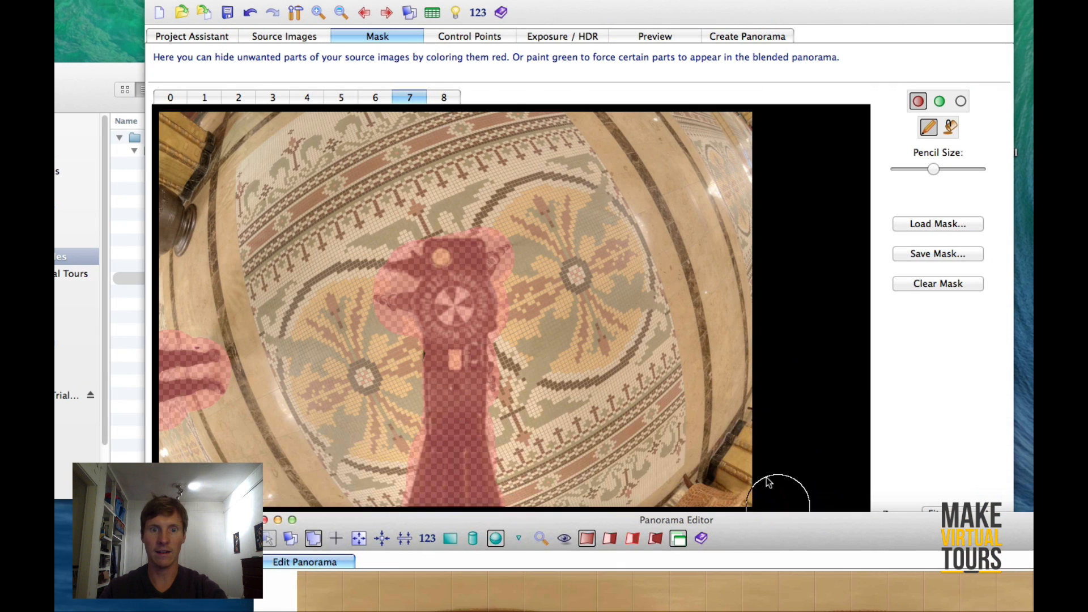
{"action": "left_click", "coordinate": [446, 353]}
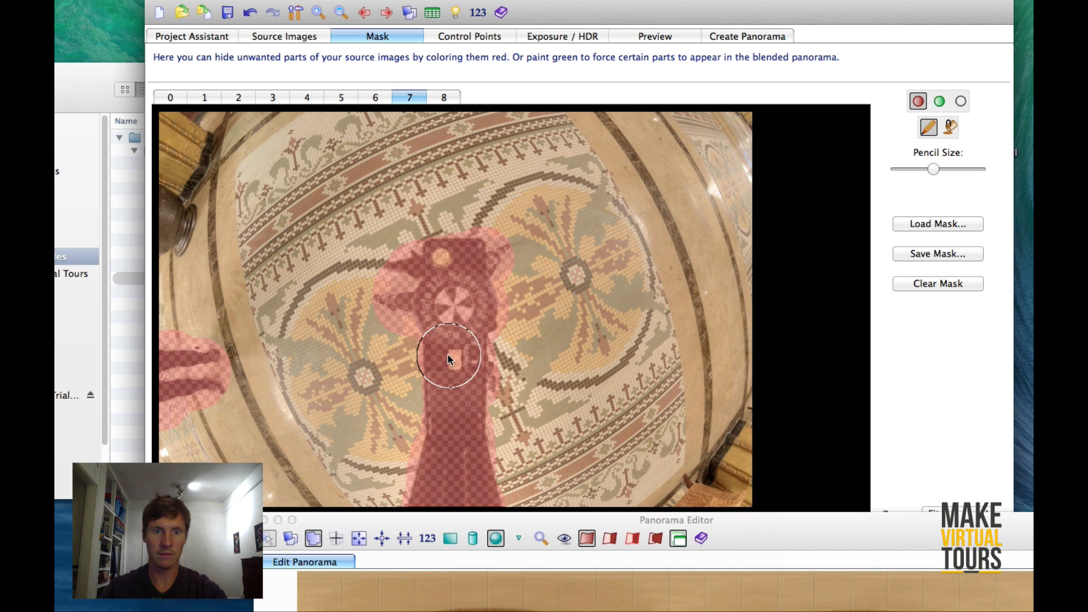
{"action": "mouse_move", "coordinate": [834, 540]}
{"action": "left_mouse_down"}
{"action": "mouse_move", "coordinate": [814, 317]}
{"action": "mouse_move", "coordinate": [818, 157]}
{"action": "mouse_move", "coordinate": [779, 153]}
{"action": "mouse_move", "coordinate": [857, 362]}
{"action": "left_mouse_up"}
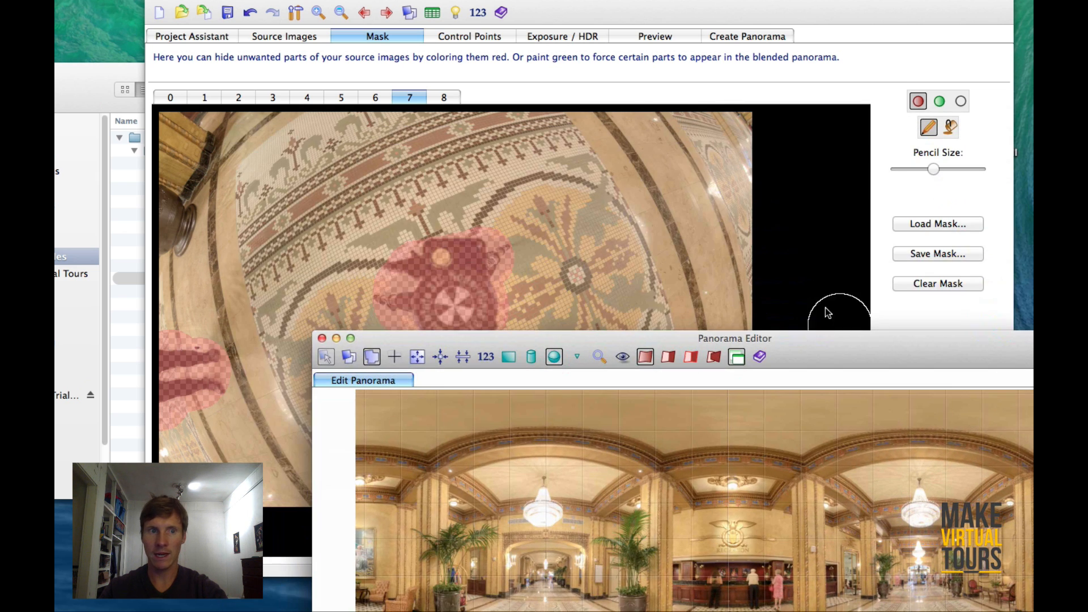
{"action": "left_click", "coordinate": [91, 91]}
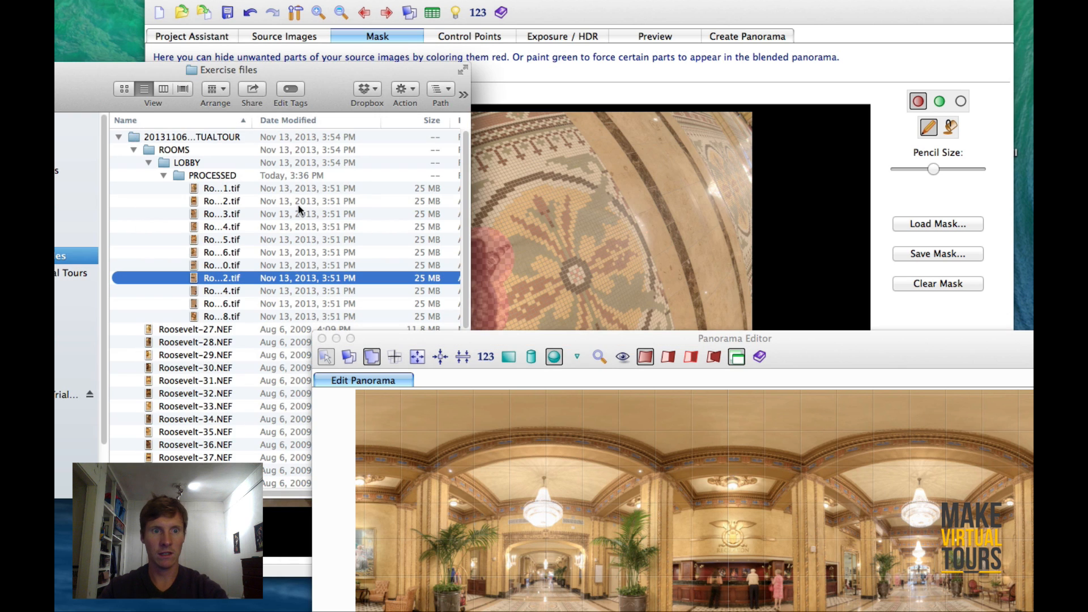
{"action": "left_click", "coordinate": [229, 321]}
{"action": "left_click", "coordinate": [234, 303]}
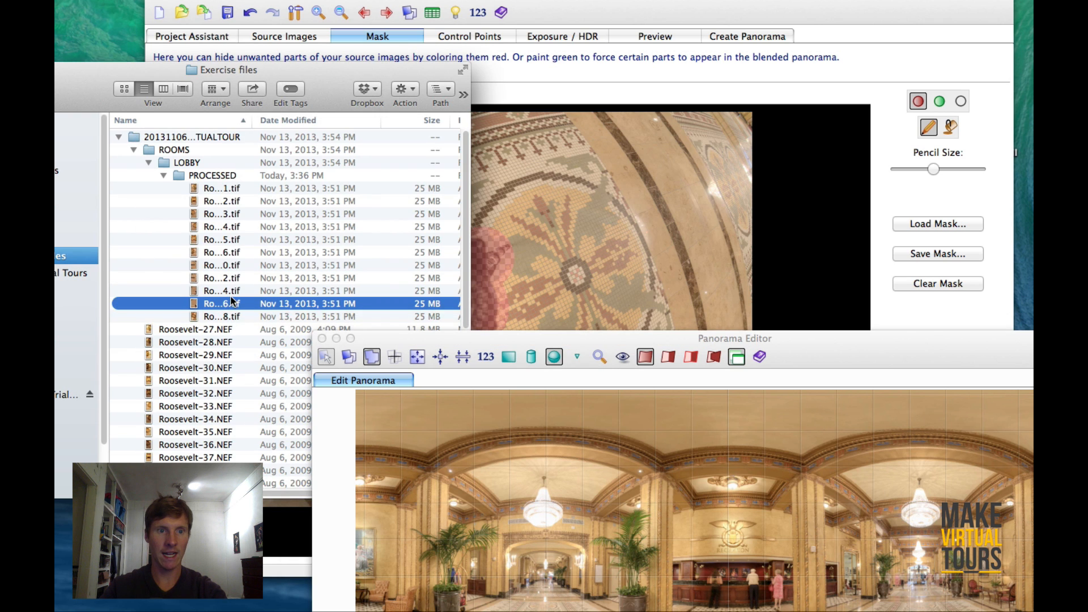
{"action": "key", "text": "space"}
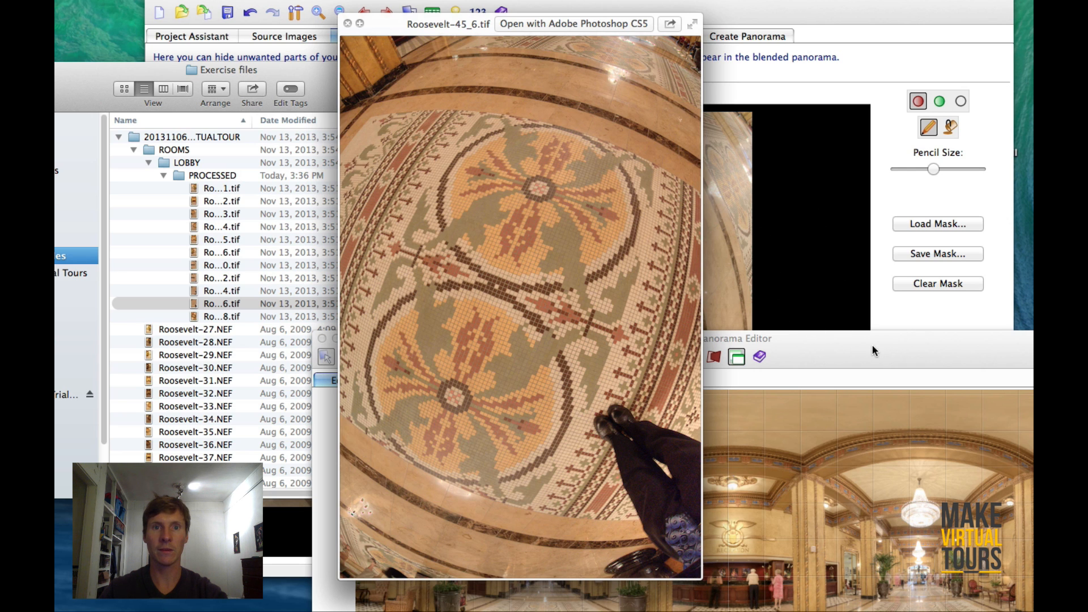
Add Roosevelt-45_6.tif from the PROCESSED folder to the stitching project as an extra source image.
{"action": "left_click_drag", "start_coordinate": [859, 354], "coordinate": [680, 569]}
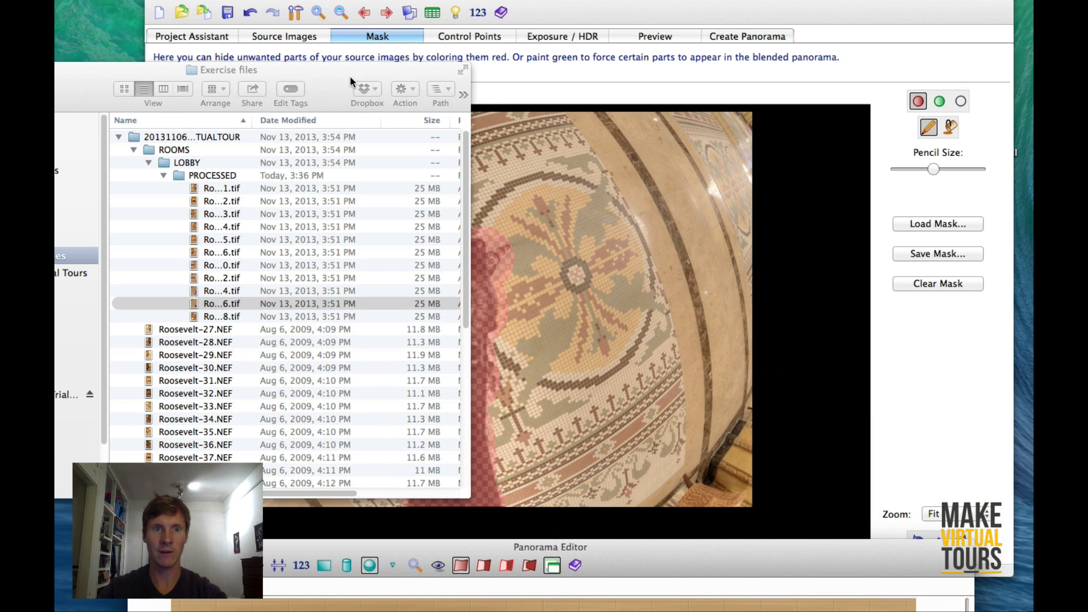
{"action": "left_click_drag", "start_coordinate": [349, 76], "coordinate": [277, 123]}
{"action": "left_click_drag", "start_coordinate": [397, 1], "coordinate": [465, 2]}
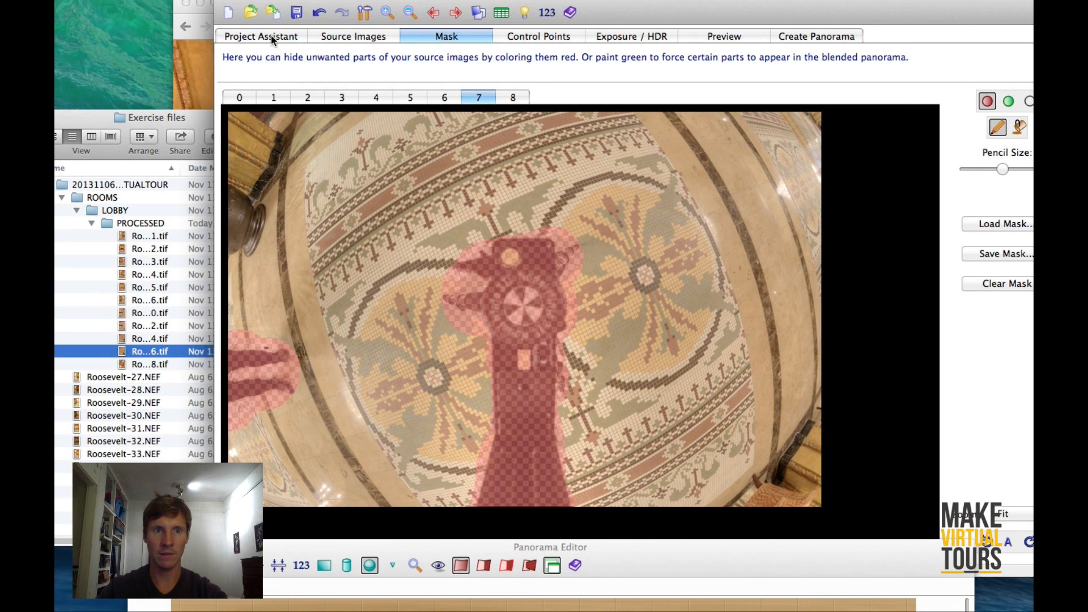
{"action": "left_click_drag", "start_coordinate": [278, 2], "coordinate": [238, 2]}
{"action": "left_click", "coordinate": [224, 36]}
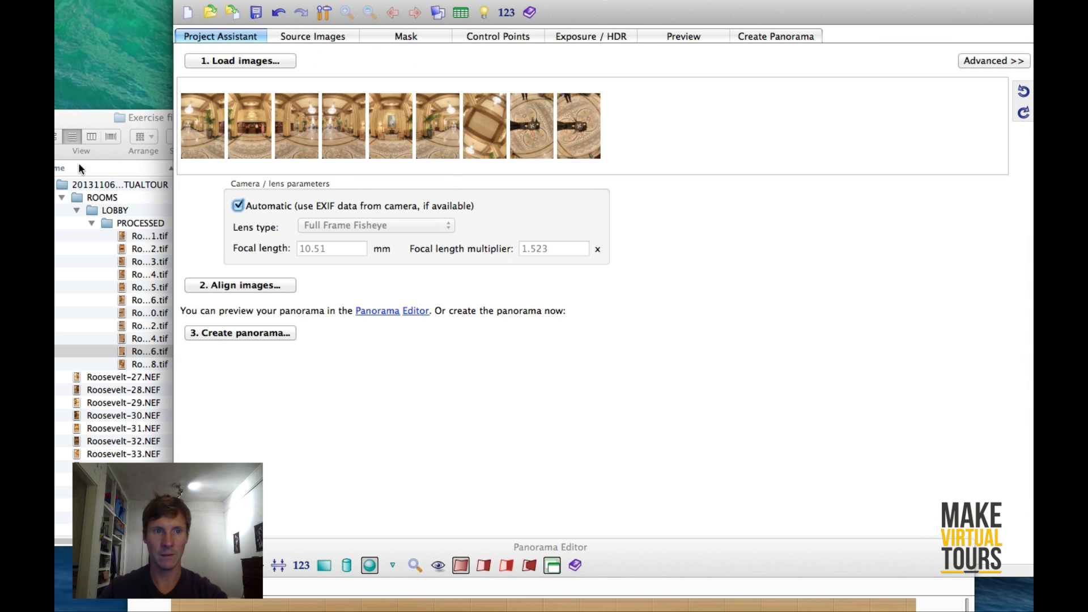
{"action": "left_click", "coordinate": [87, 120]}
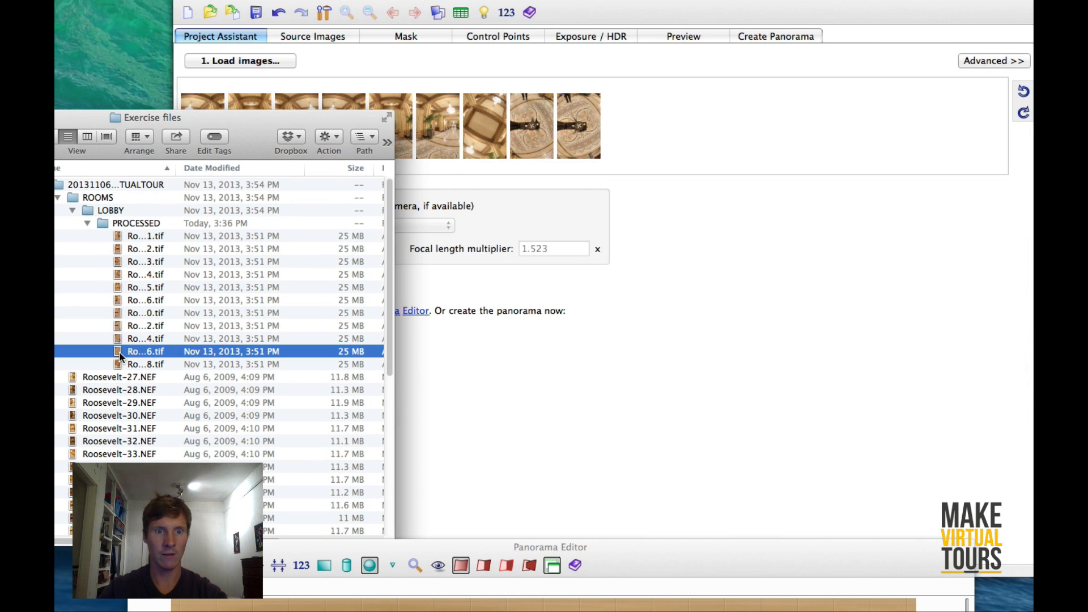
{"action": "key", "text": "space"}
{"action": "key", "text": "space"}
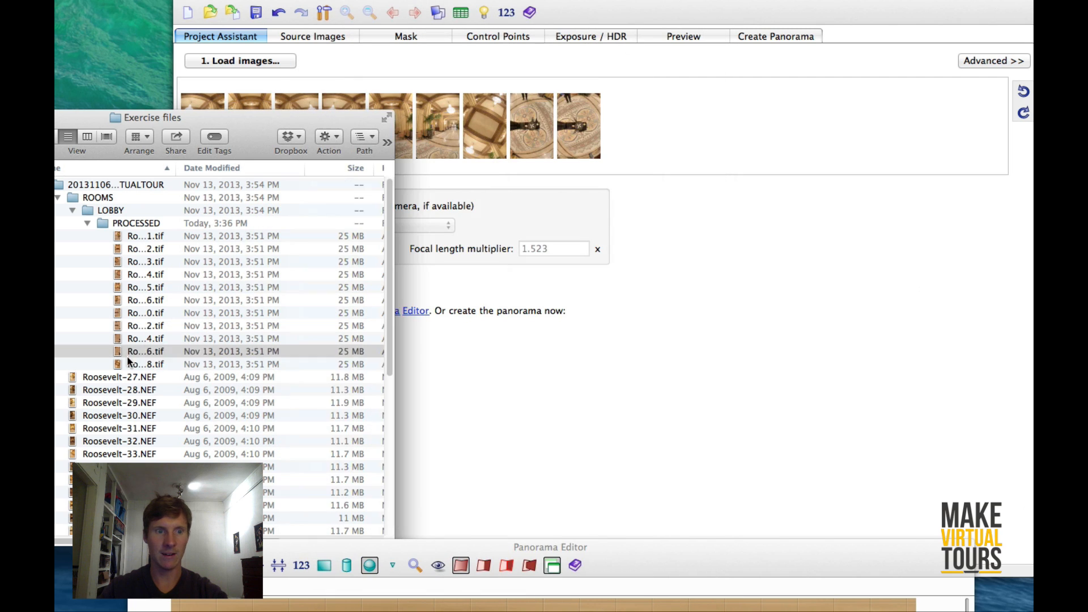
{"action": "left_click_drag", "start_coordinate": [120, 357], "coordinate": [696, 142]}
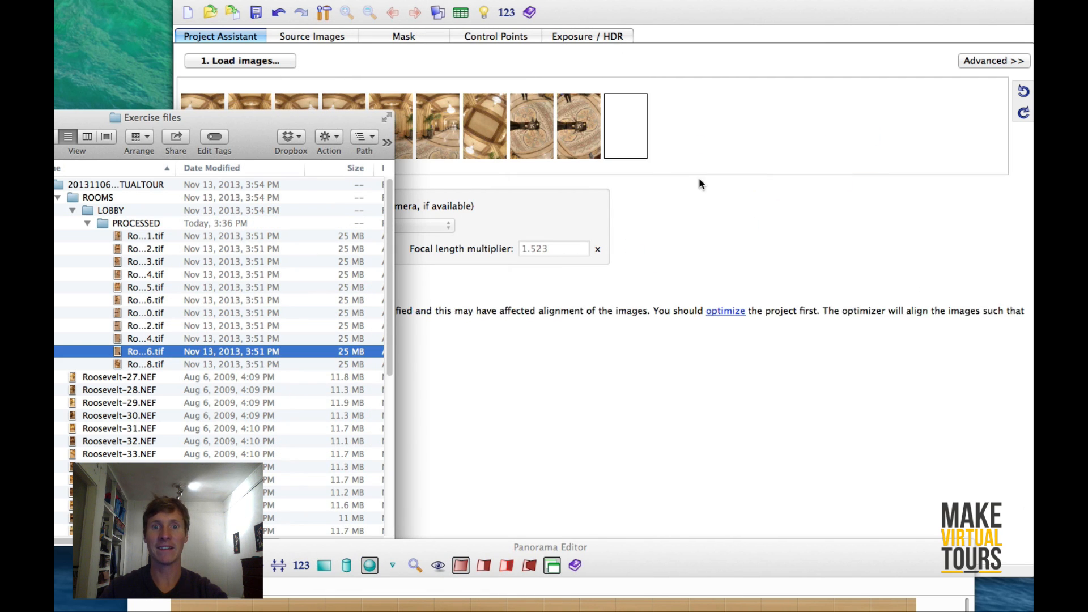
{"action": "left_click", "coordinate": [774, 238]}
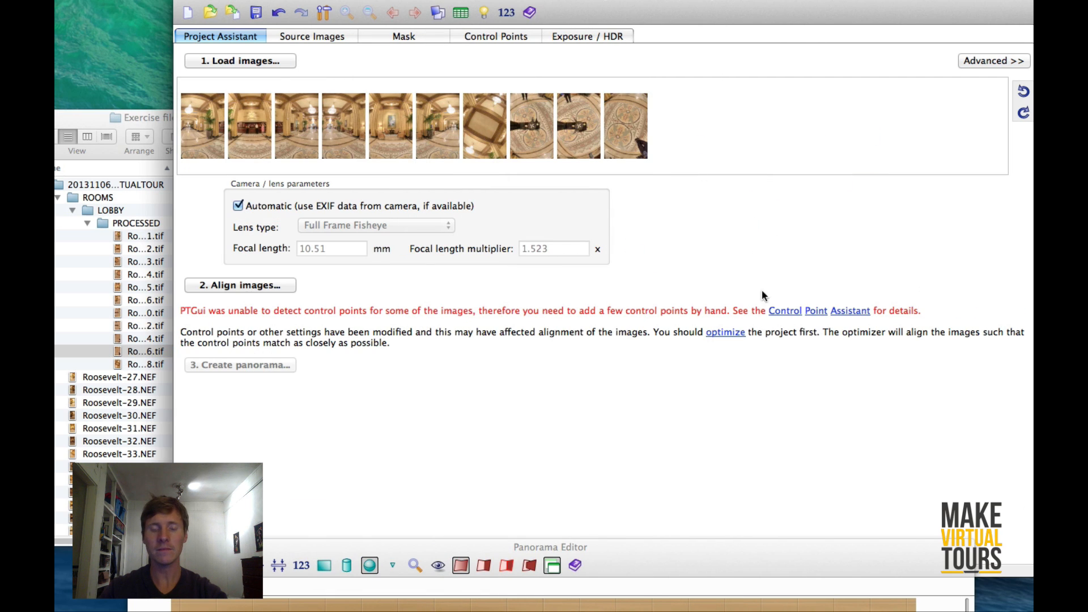
Mask out the person's legs and the outer floor on image 9, leaving only the central mosaic with the two medallions, and return to the project overview.
{"action": "left_click", "coordinate": [433, 37]}
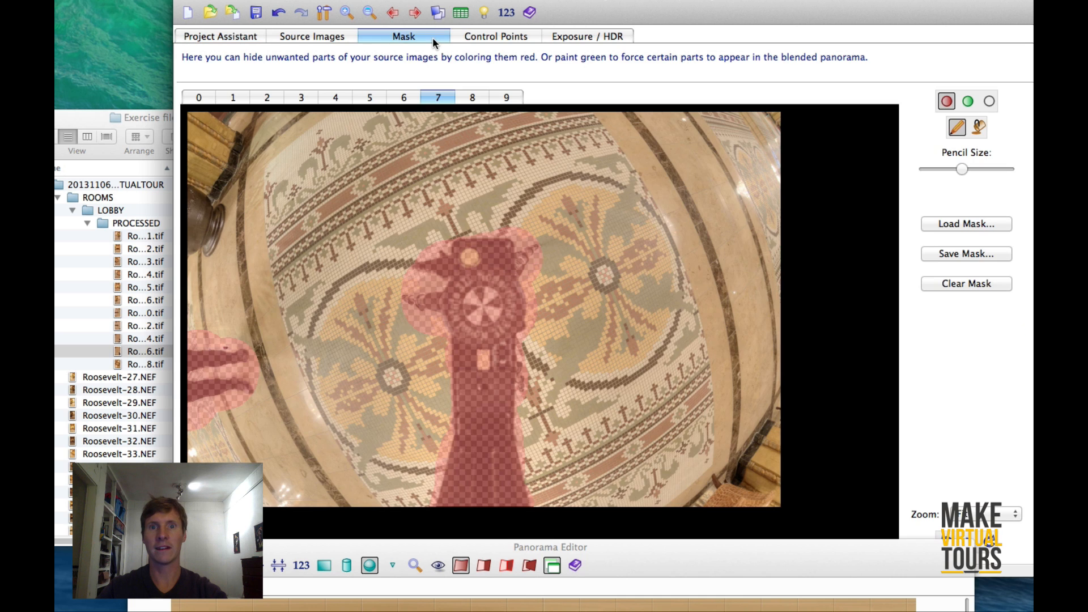
{"action": "left_click", "coordinate": [506, 97]}
{"action": "mouse_move", "coordinate": [409, 437]}
{"action": "left_mouse_down"}
{"action": "mouse_move", "coordinate": [380, 373]}
{"action": "mouse_move", "coordinate": [410, 404]}
{"action": "mouse_move", "coordinate": [419, 452]}
{"action": "mouse_move", "coordinate": [409, 473]}
{"action": "mouse_move", "coordinate": [319, 477]}
{"action": "mouse_move", "coordinate": [184, 430]}
{"action": "mouse_move", "coordinate": [336, 473]}
{"action": "mouse_move", "coordinate": [439, 439]}
{"action": "mouse_move", "coordinate": [477, 362]}
{"action": "mouse_move", "coordinate": [447, 168]}
{"action": "mouse_move", "coordinate": [427, 135]}
{"action": "mouse_move", "coordinate": [344, 106]}
{"action": "mouse_move", "coordinate": [208, 123]}
{"action": "mouse_move", "coordinate": [177, 222]}
{"action": "left_mouse_up"}
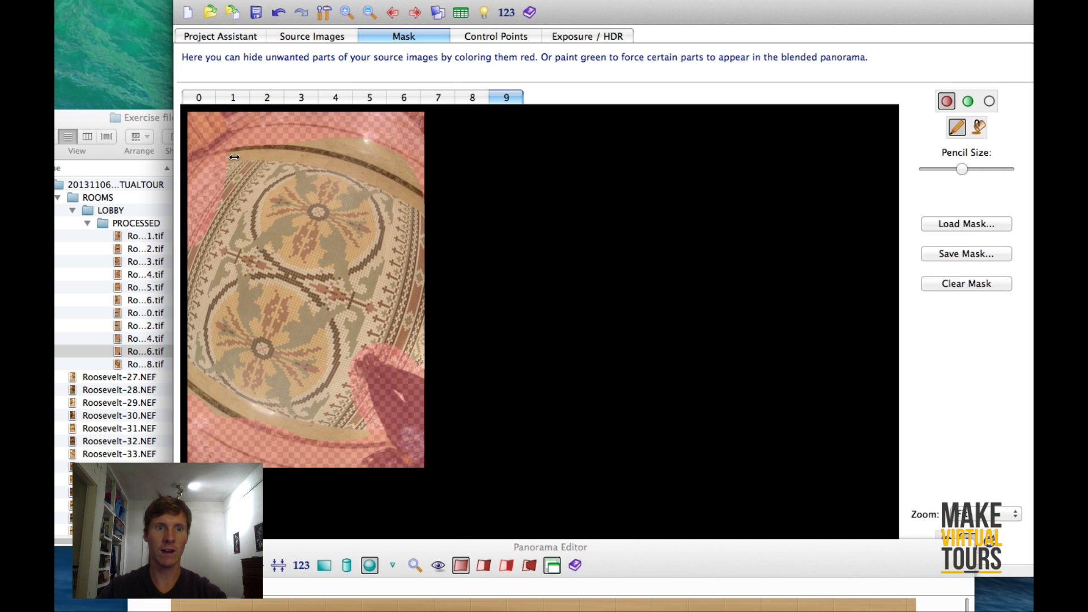
{"action": "mouse_move", "coordinate": [225, 153]}
{"action": "left_mouse_down"}
{"action": "mouse_move", "coordinate": [291, 139]}
{"action": "mouse_move", "coordinate": [383, 158]}
{"action": "mouse_move", "coordinate": [442, 243]}
{"action": "mouse_move", "coordinate": [451, 317]}
{"action": "mouse_move", "coordinate": [427, 382]}
{"action": "mouse_move", "coordinate": [440, 221]}
{"action": "left_mouse_up"}
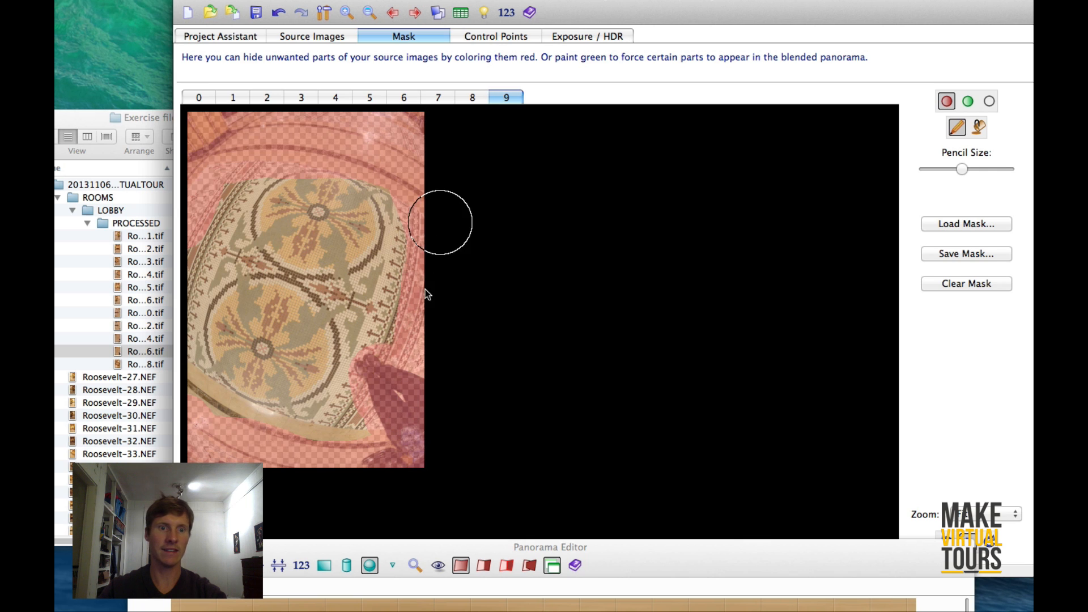
{"action": "mouse_move", "coordinate": [328, 477]}
{"action": "left_mouse_down"}
{"action": "mouse_move", "coordinate": [384, 428]}
{"action": "mouse_move", "coordinate": [258, 454]}
{"action": "left_mouse_up"}
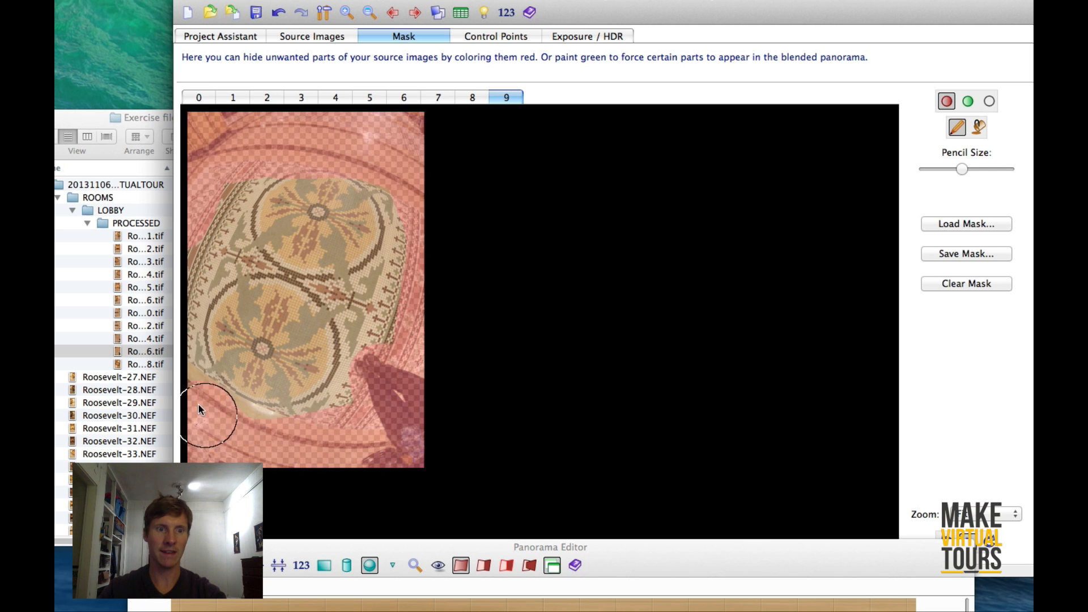
{"action": "mouse_move", "coordinate": [198, 405]}
{"action": "left_mouse_down"}
{"action": "mouse_move", "coordinate": [186, 242]}
{"action": "mouse_move", "coordinate": [227, 158]}
{"action": "mouse_move", "coordinate": [260, 134]}
{"action": "left_mouse_up"}
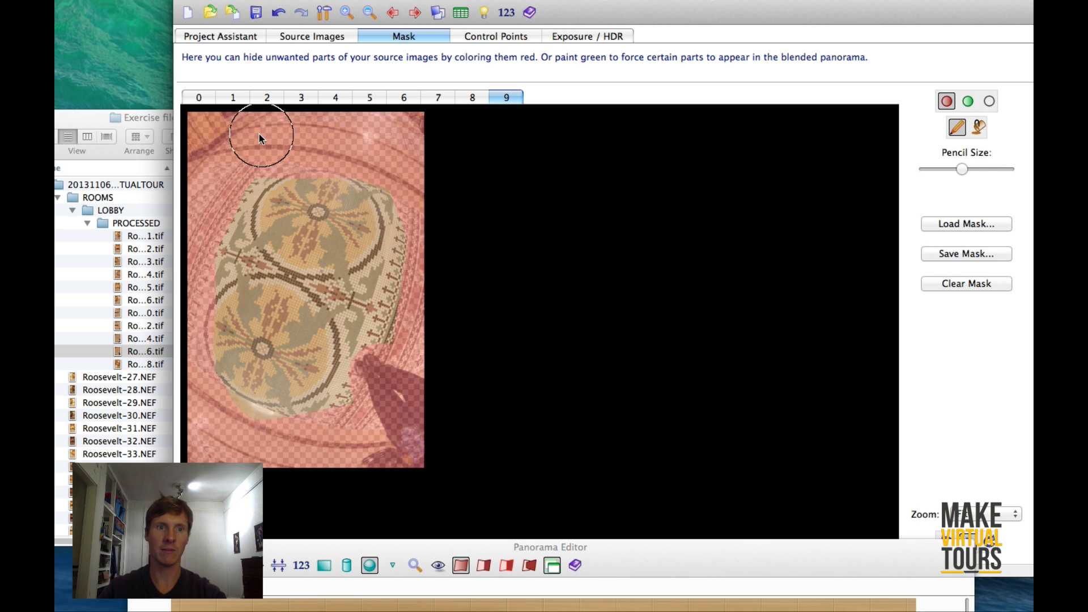
{"action": "mouse_move", "coordinate": [660, 572]}
{"action": "left_mouse_down"}
{"action": "mouse_move", "coordinate": [656, 129]}
{"action": "mouse_move", "coordinate": [699, 551]}
{"action": "left_mouse_up"}
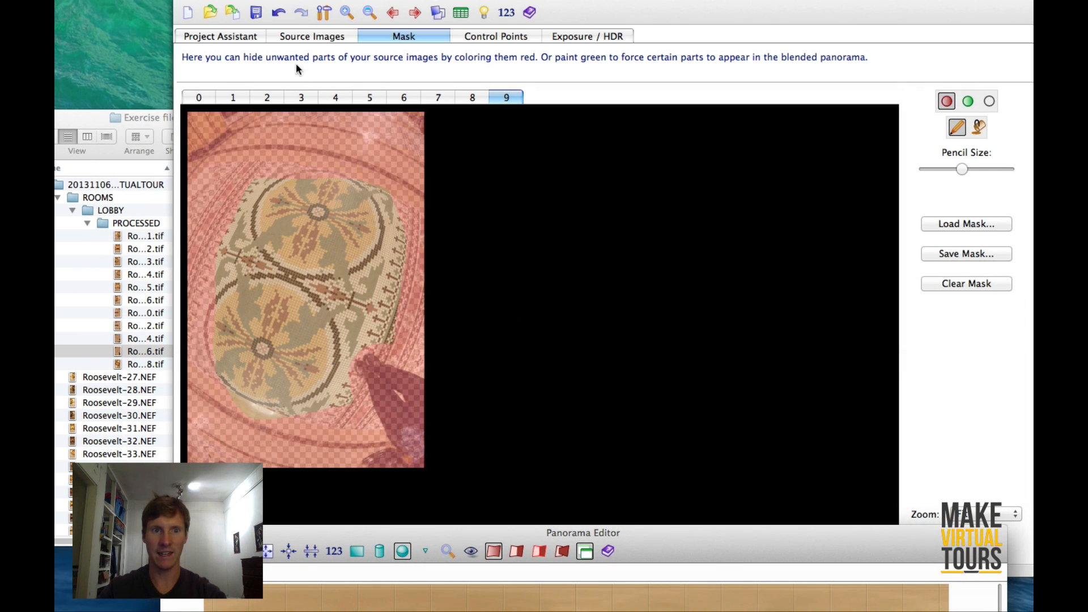
{"action": "left_click", "coordinate": [238, 38]}
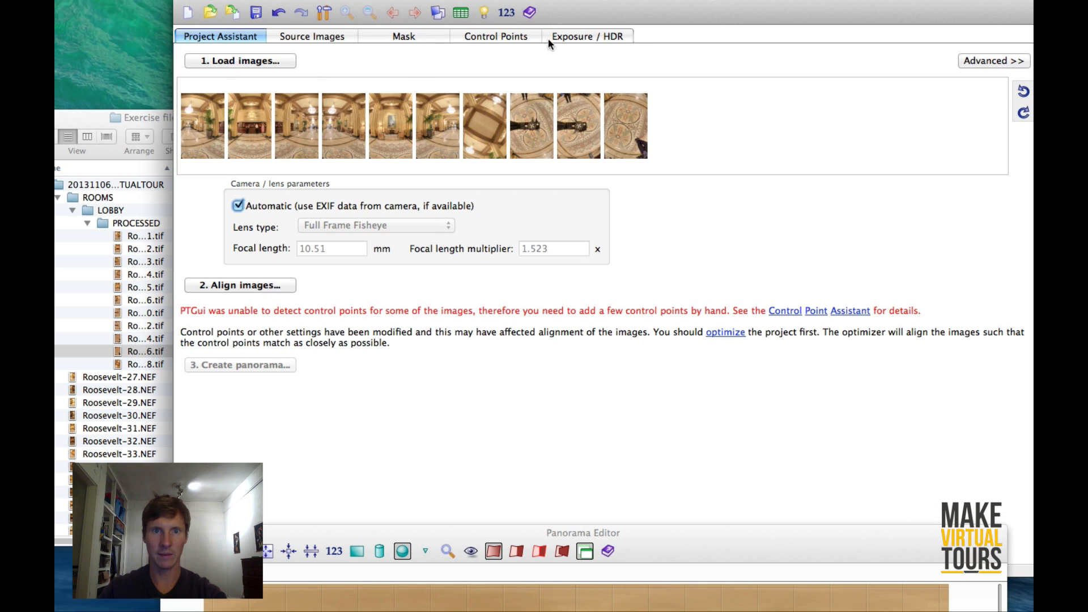
Set up control point matching between images 8 and 9, with the view of image 9 rotated 180 degrees.
{"action": "left_click", "coordinate": [503, 34]}
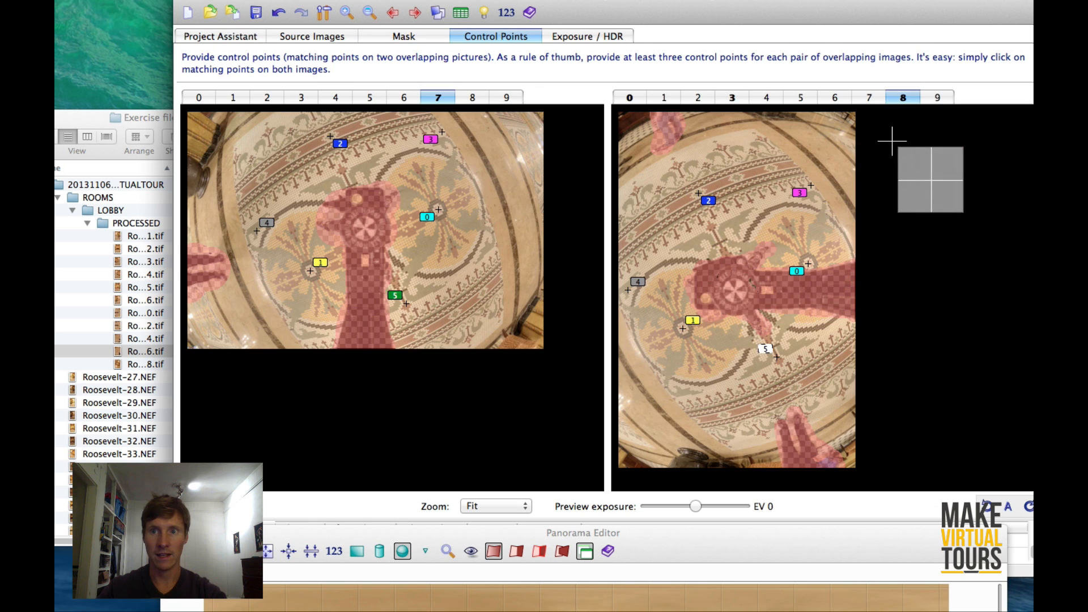
{"action": "left_click", "coordinate": [941, 97]}
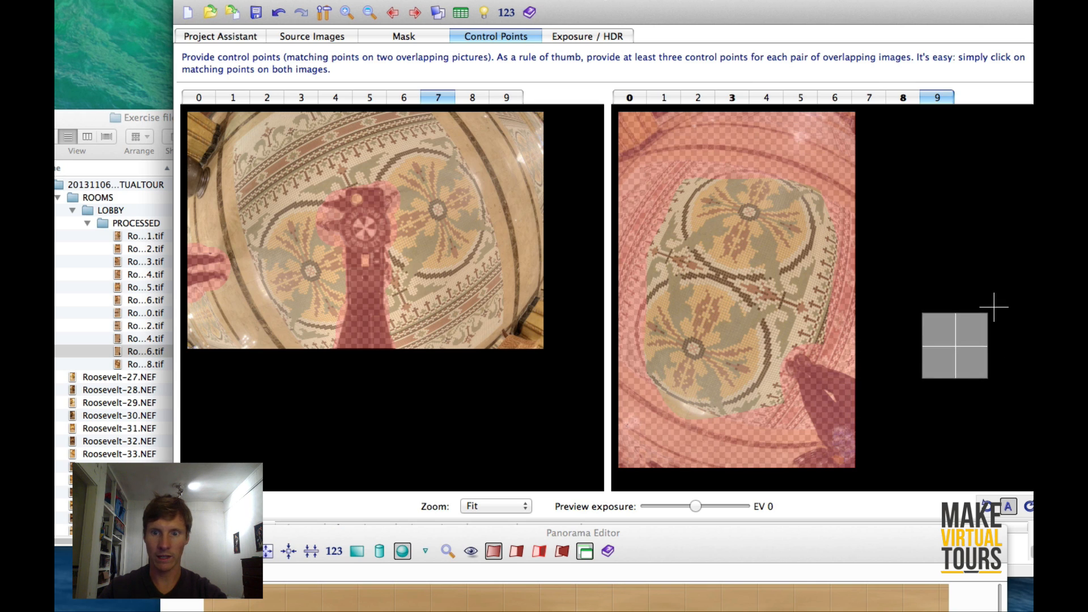
{"action": "left_click", "coordinate": [988, 506]}
{"action": "left_click", "coordinate": [987, 508]}
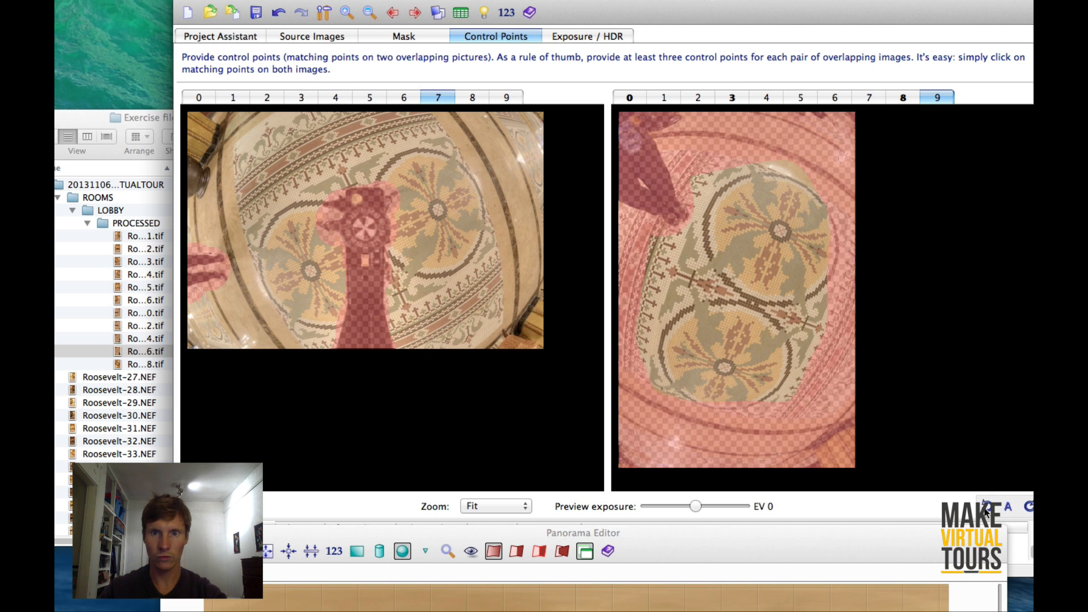
{"action": "left_click", "coordinate": [474, 97]}
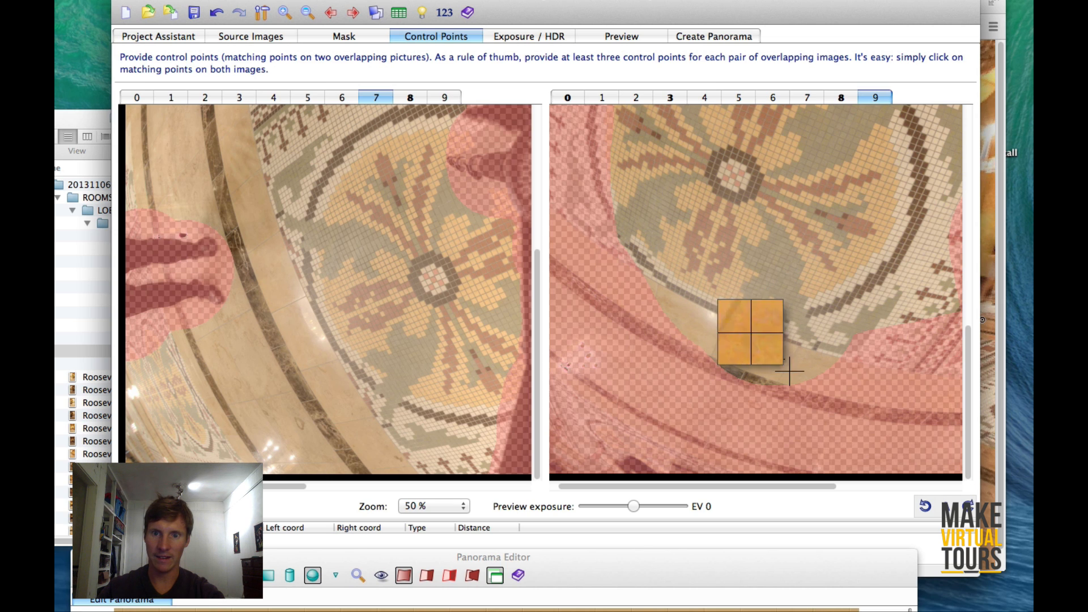
Add matching control points on images 7 and 9 at the marble beside the first medallion and at that medallion's centre.
{"action": "left_click", "coordinate": [781, 359]}
{"action": "left_click", "coordinate": [357, 416]}
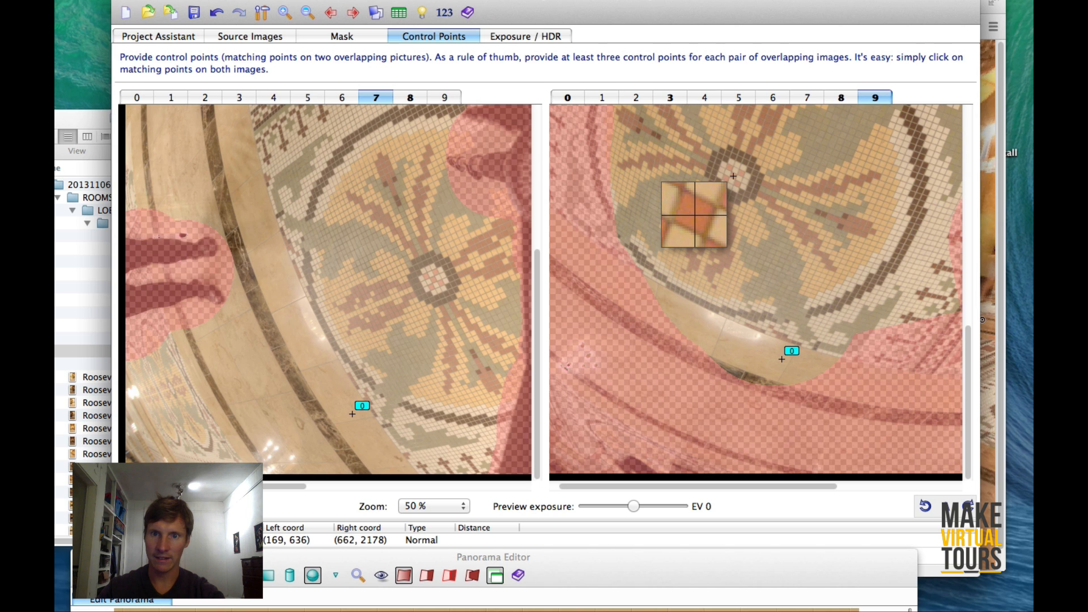
{"action": "left_click", "coordinate": [734, 177]}
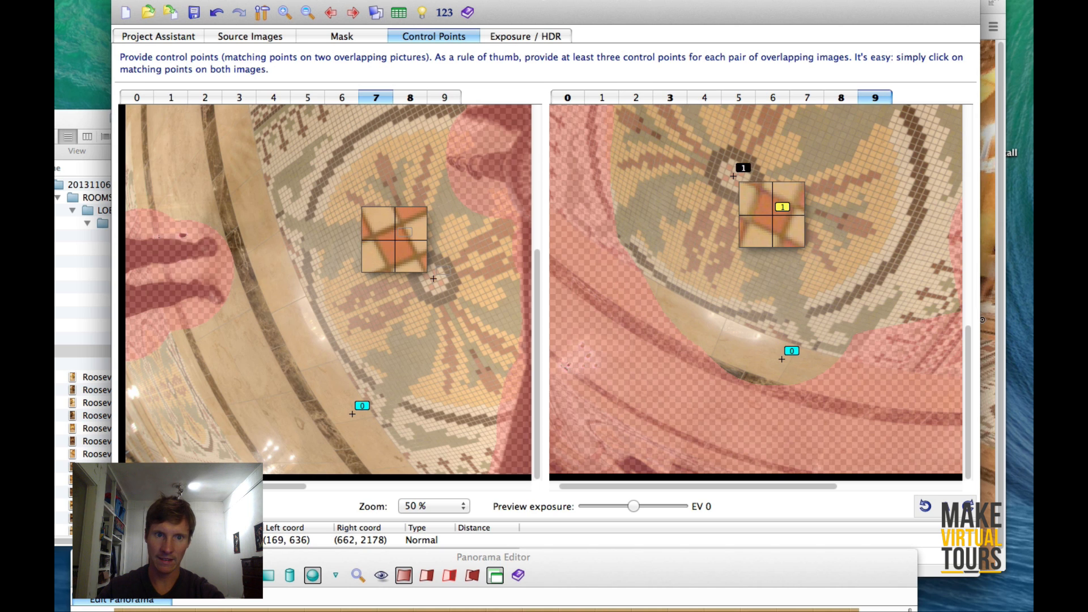
{"action": "left_click", "coordinate": [433, 278]}
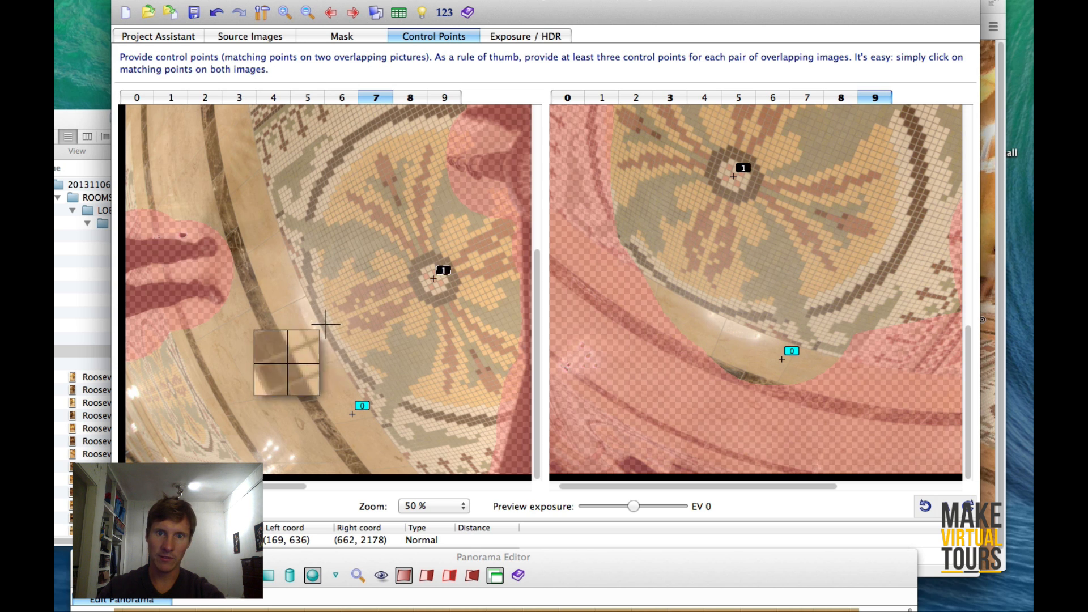
Add two more control points on images 7 and 9, on the first medallion's outer border and on its petal, correcting their matches.
{"action": "left_click", "coordinate": [307, 252]}
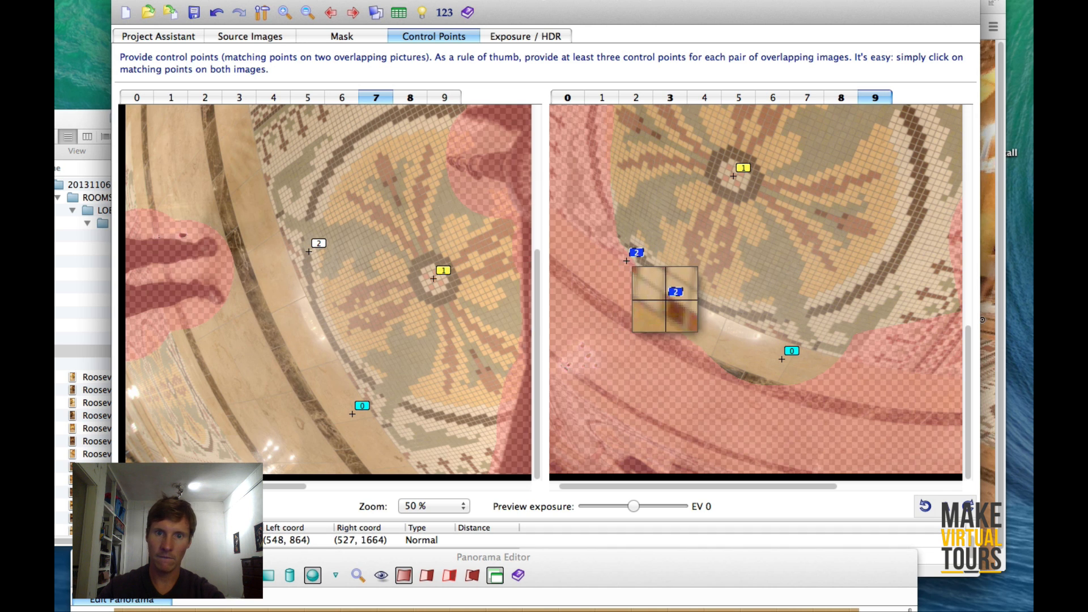
{"action": "left_click_drag", "start_coordinate": [635, 254], "coordinate": [629, 241]}
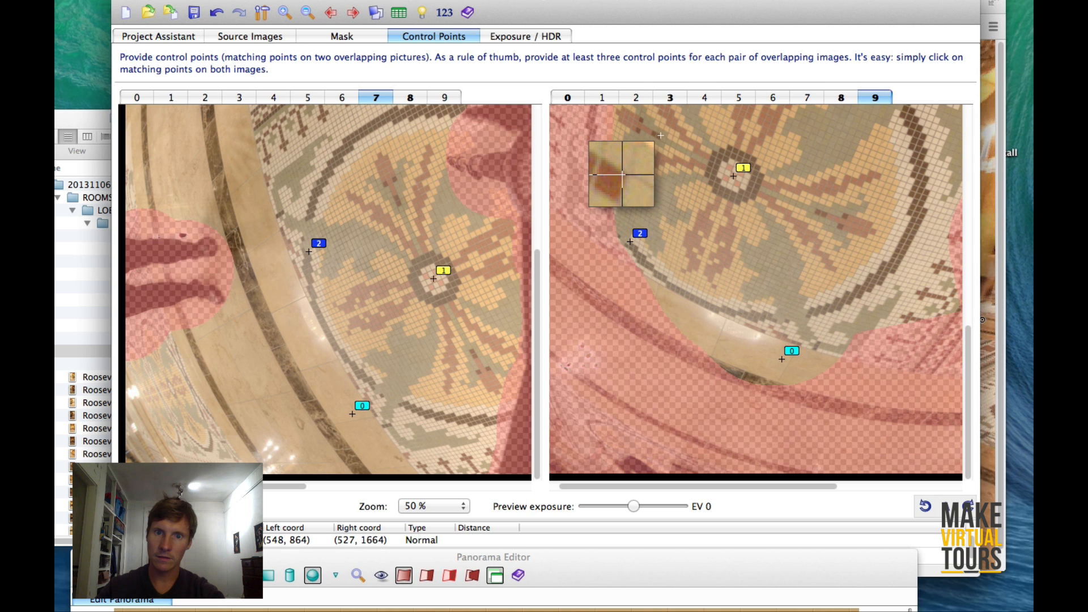
{"action": "left_click", "coordinate": [661, 135]}
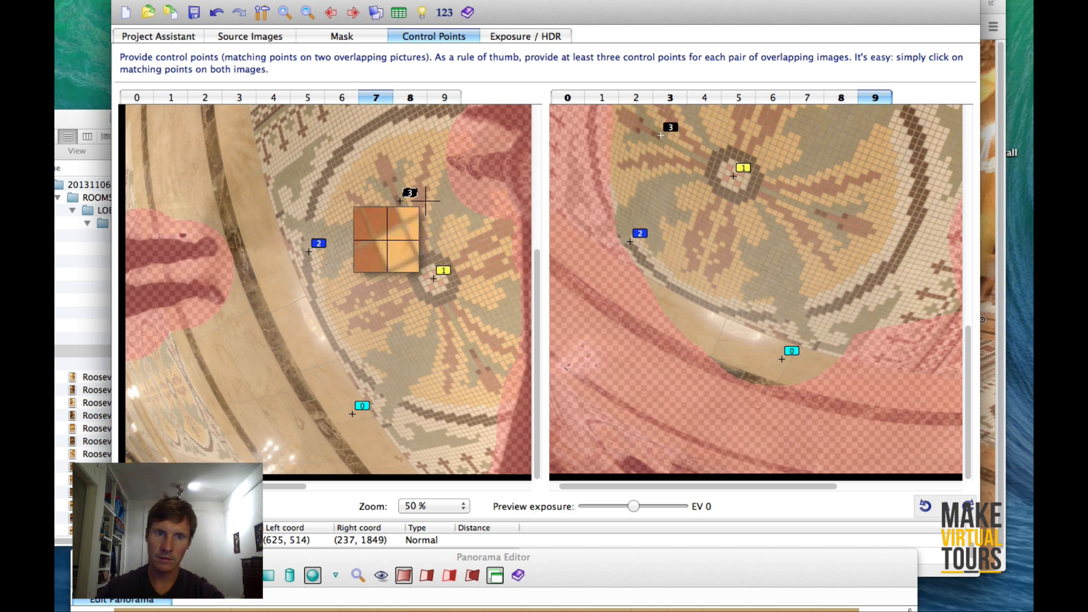
{"action": "mouse_move", "coordinate": [401, 203]}
{"action": "left_click_drag", "start_coordinate": [401, 204], "coordinate": [401, 204]}
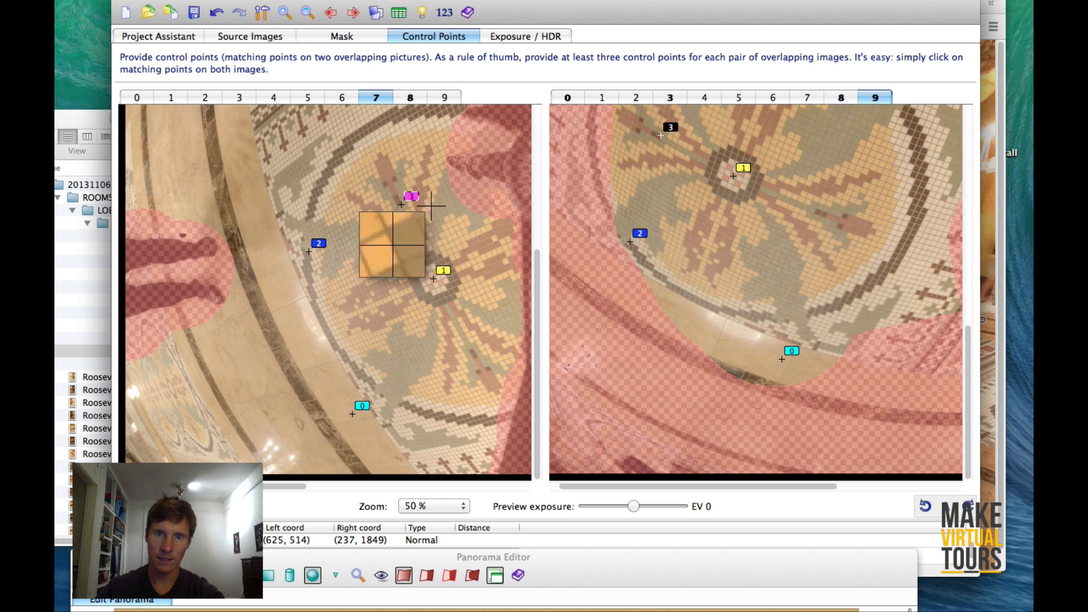
Add control points on images 7 and 9 at the second medallion's centre and on a petal near its edge, correcting the centre's match.
{"action": "left_click_drag", "start_coordinate": [967, 349], "coordinate": [968, 296]}
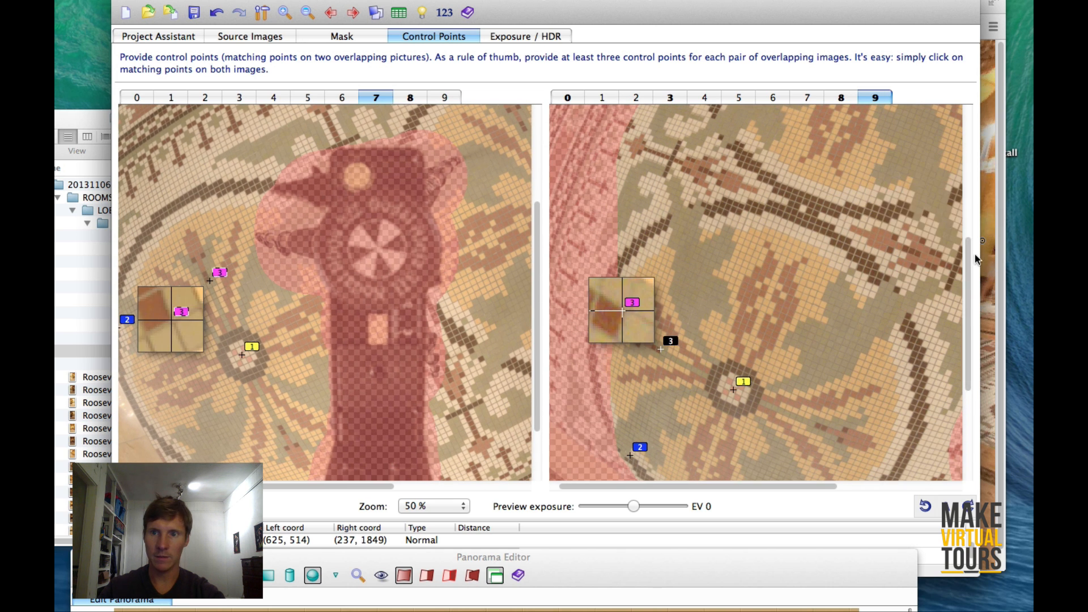
{"action": "left_click_drag", "start_coordinate": [969, 255], "coordinate": [970, 209]}
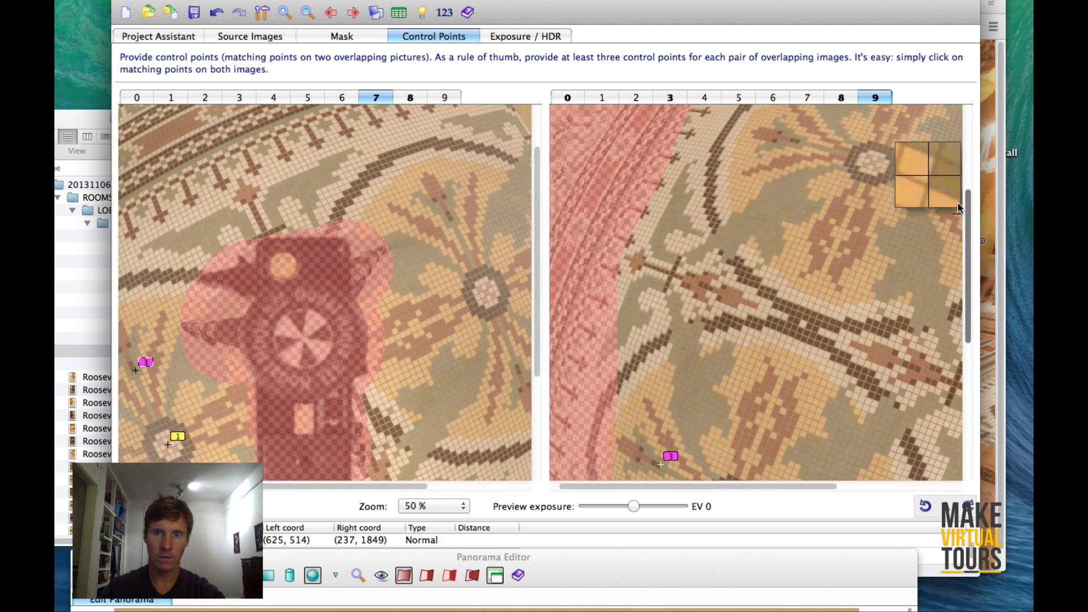
{"action": "left_click", "coordinate": [873, 162]}
{"action": "left_click", "coordinate": [498, 268]}
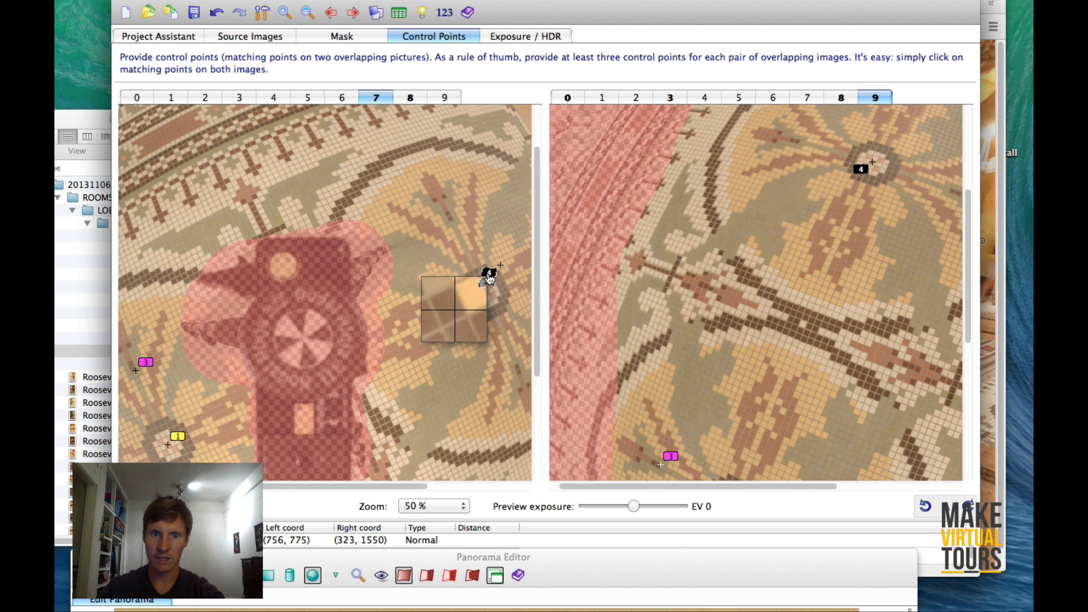
{"action": "left_click_drag", "start_coordinate": [498, 268], "coordinate": [486, 293]}
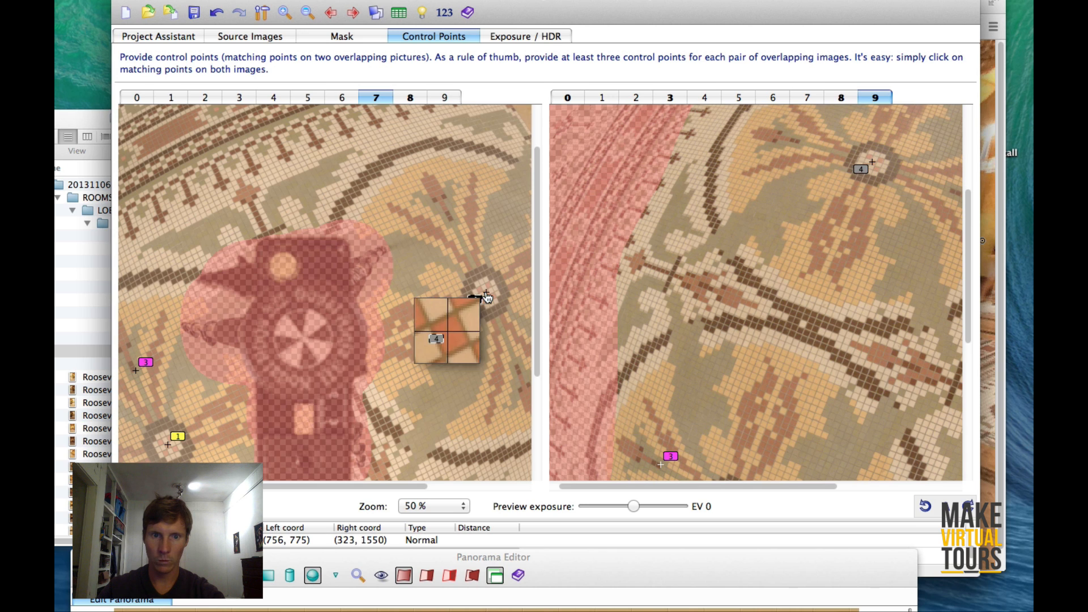
{"action": "left_click", "coordinate": [756, 132]}
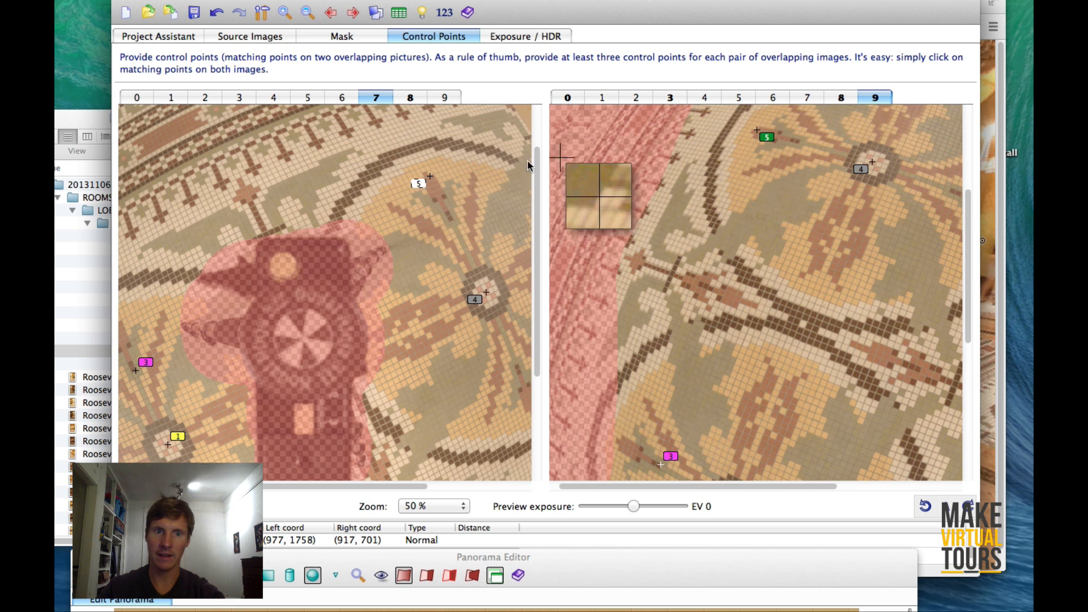
{"action": "left_click", "coordinate": [419, 186]}
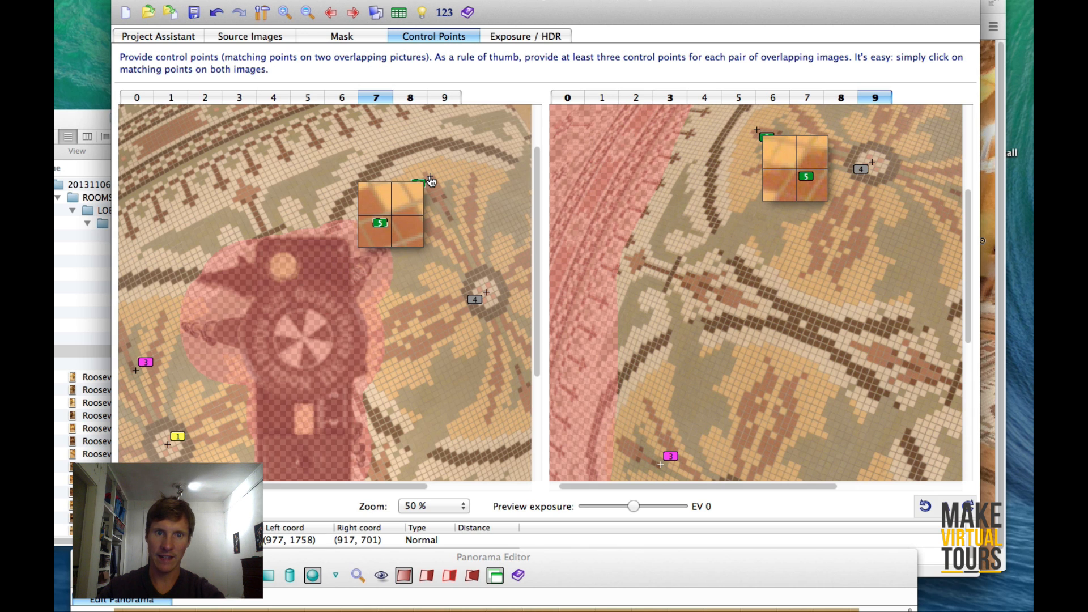
{"action": "left_click", "coordinate": [431, 180]}
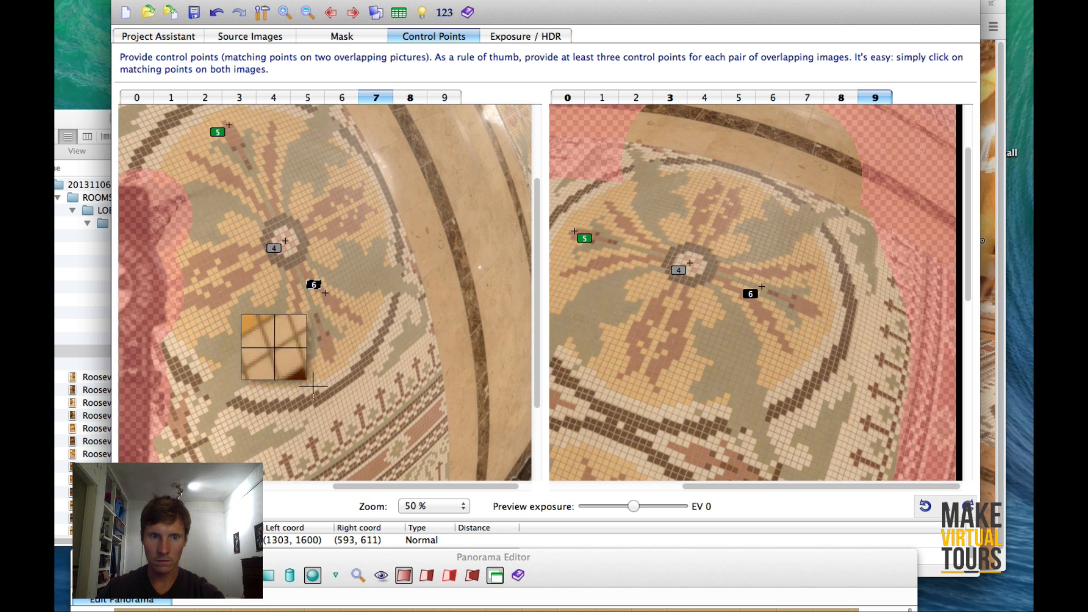
Align control point 6 on the second medallion's petal and match another point on the marble floor just outside that medallion.
{"action": "left_click_drag", "start_coordinate": [318, 288], "coordinate": [315, 306]}
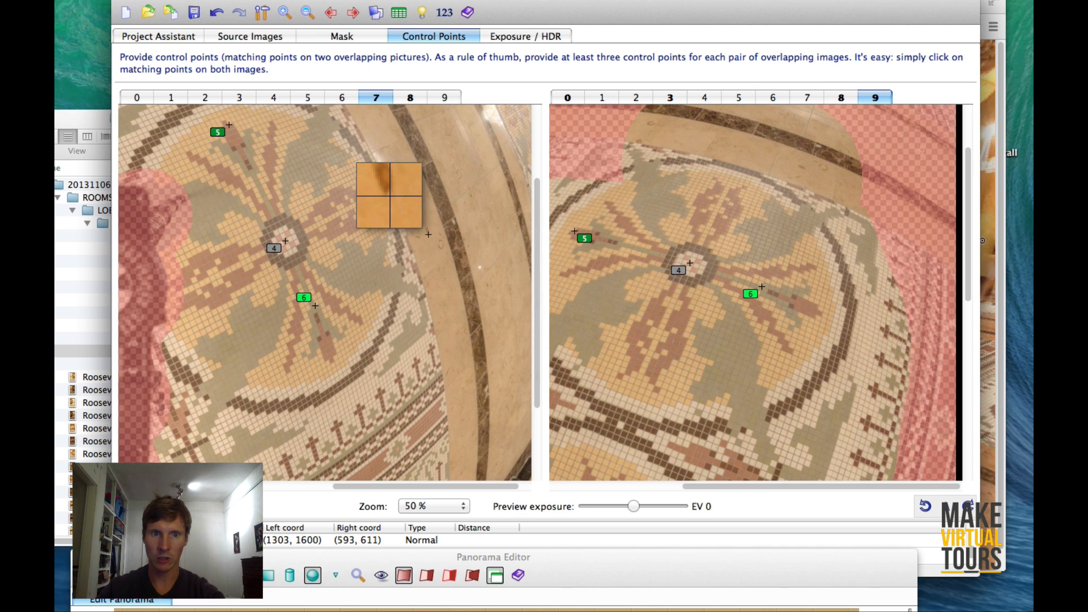
{"action": "left_click", "coordinate": [429, 236]}
{"action": "left_click", "coordinate": [799, 181]}
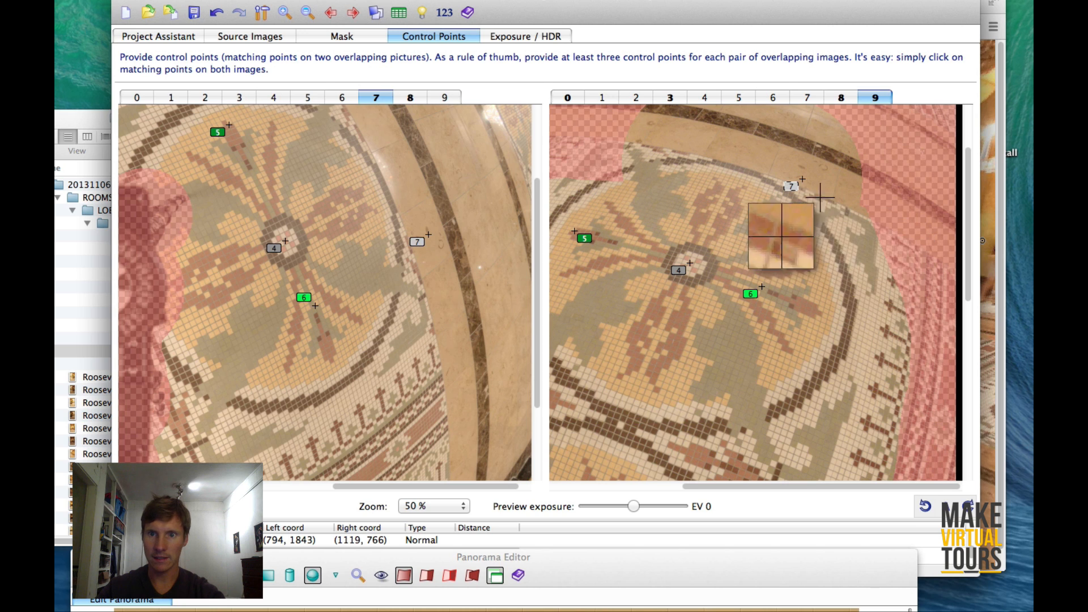
{"action": "mouse_move", "coordinate": [803, 180]}
{"action": "left_mouse_down"}
{"action": "mouse_move", "coordinate": [820, 179]}
{"action": "mouse_move", "coordinate": [806, 169]}
{"action": "left_mouse_up"}
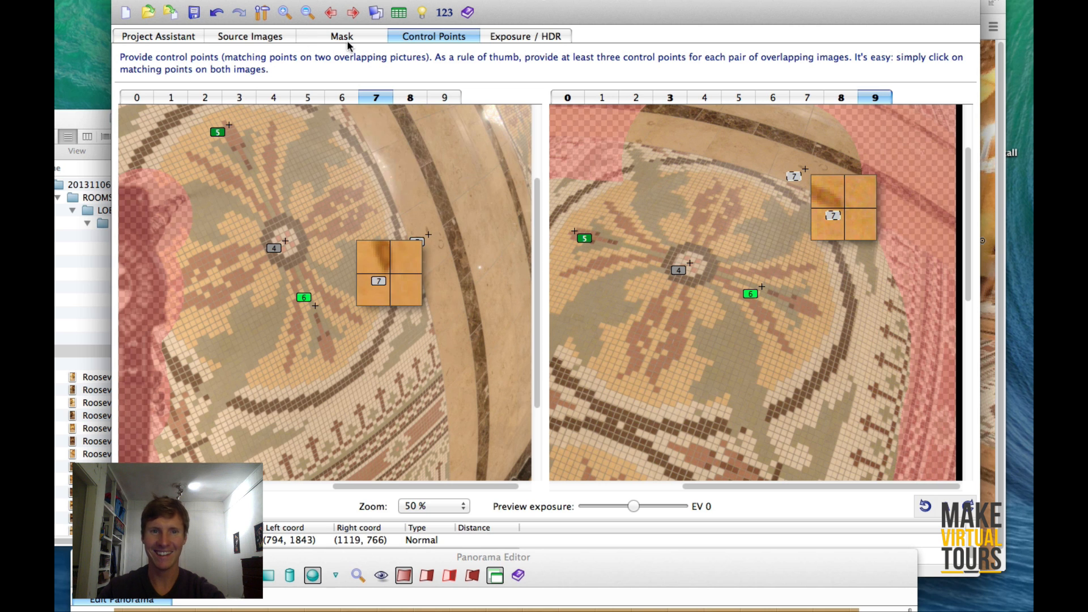
Optimize the project with the new control points and check the floor in the Panorama Editor preview.
{"action": "left_click", "coordinate": [190, 40]}
{"action": "left_click", "coordinate": [660, 334]}
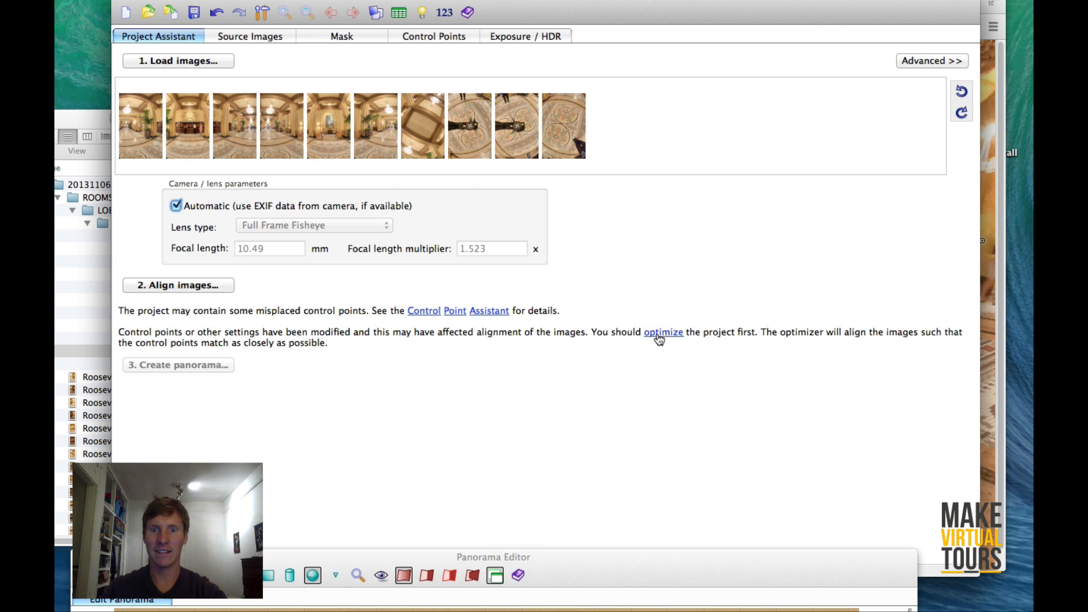
{"action": "left_click", "coordinate": [667, 424]}
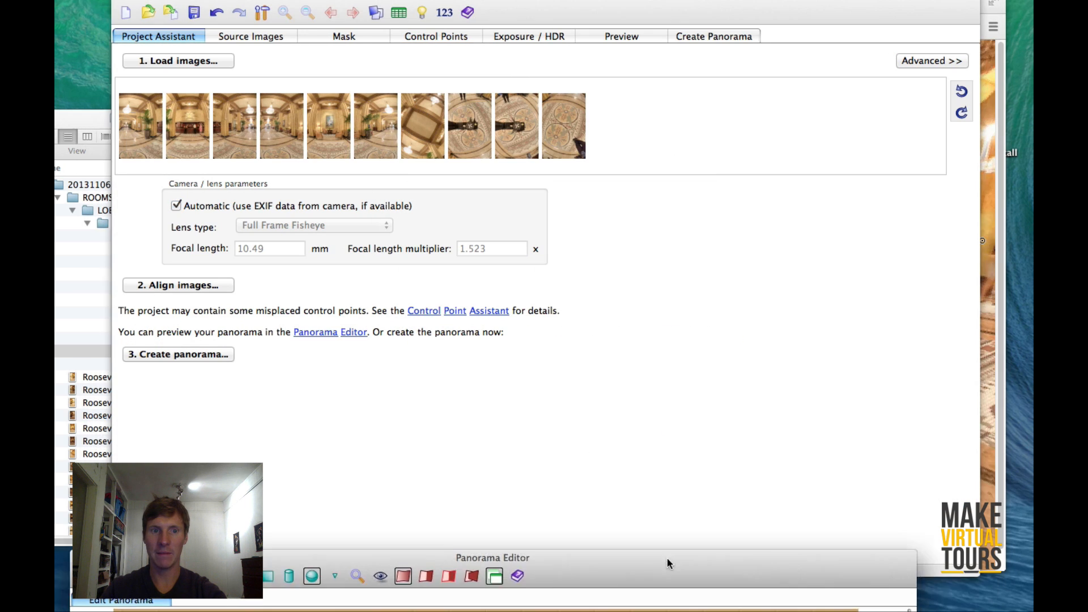
{"action": "left_click_drag", "start_coordinate": [667, 558], "coordinate": [715, 17]}
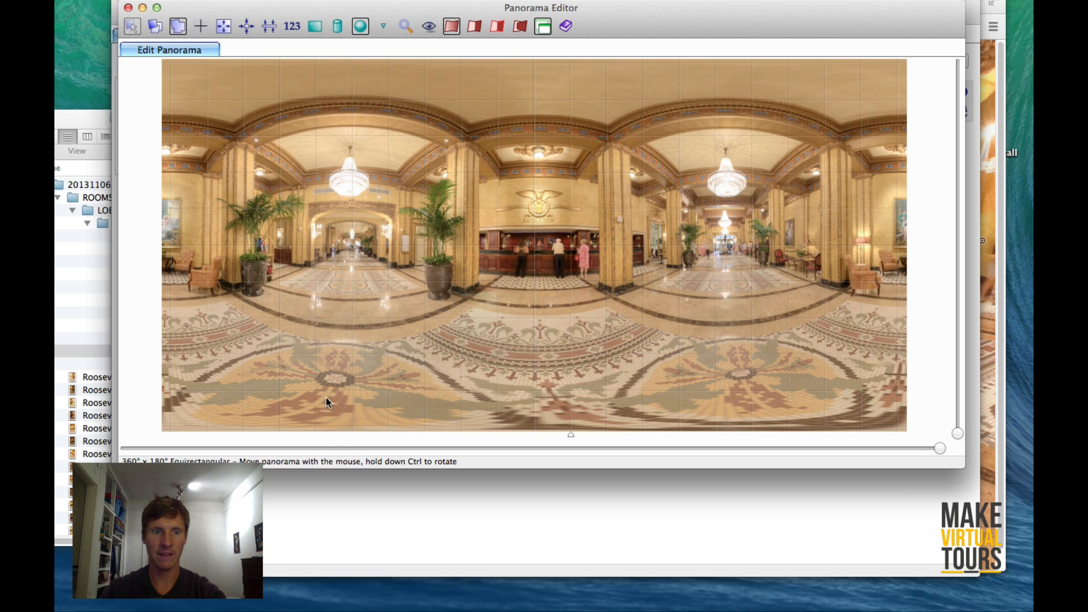
{"action": "left_click_drag", "start_coordinate": [668, 13], "coordinate": [645, 548]}
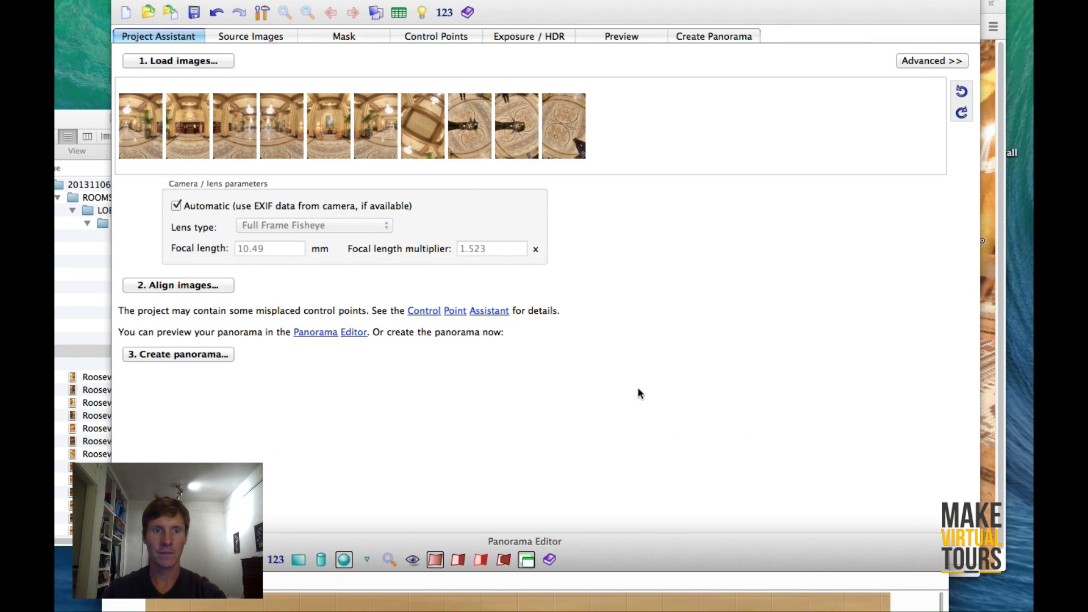
Switch to the advanced project options and enable viewpoint optimization for image 9 only.
{"action": "left_click", "coordinate": [706, 293]}
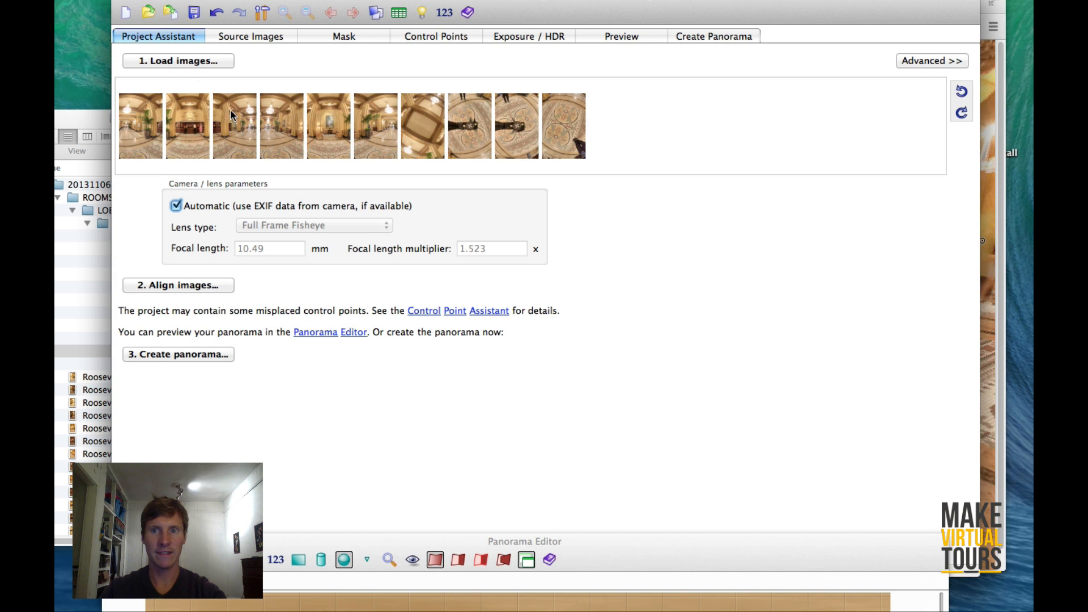
{"action": "left_click", "coordinate": [933, 63]}
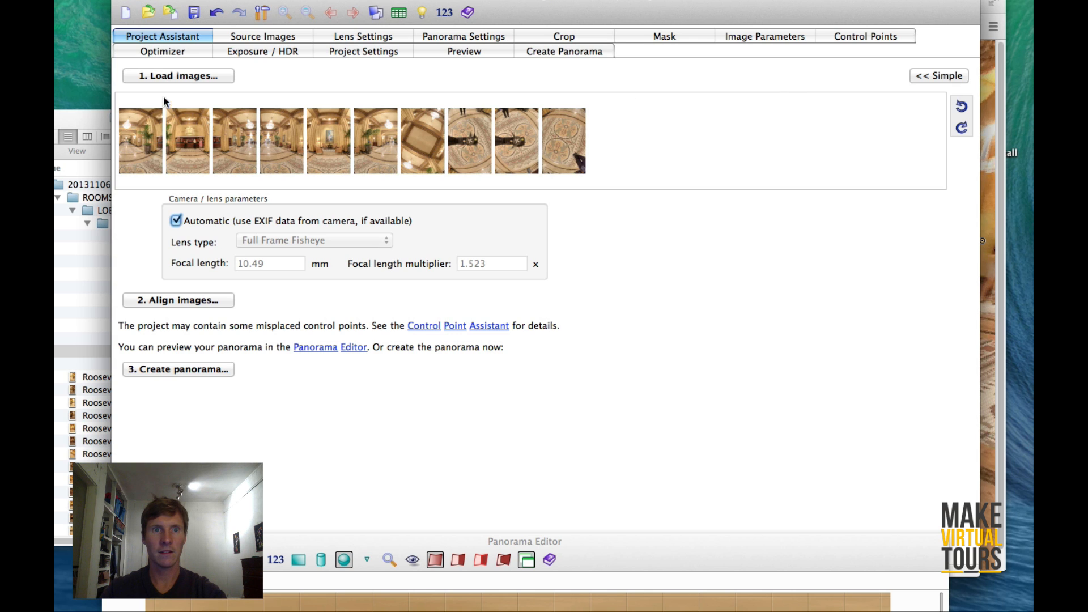
{"action": "left_click", "coordinate": [167, 52]}
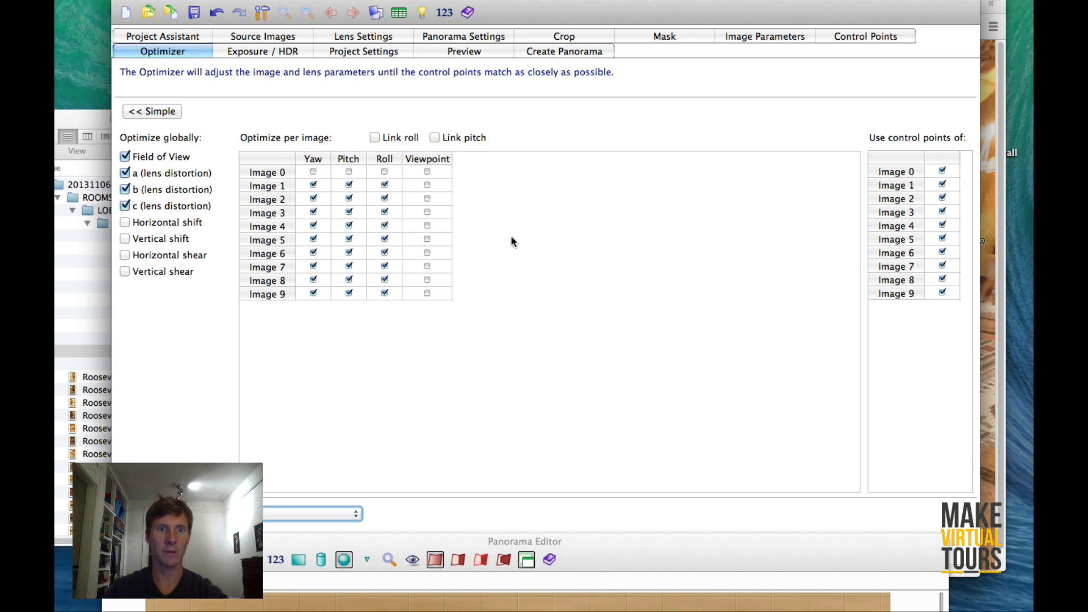
{"action": "left_click", "coordinate": [428, 294]}
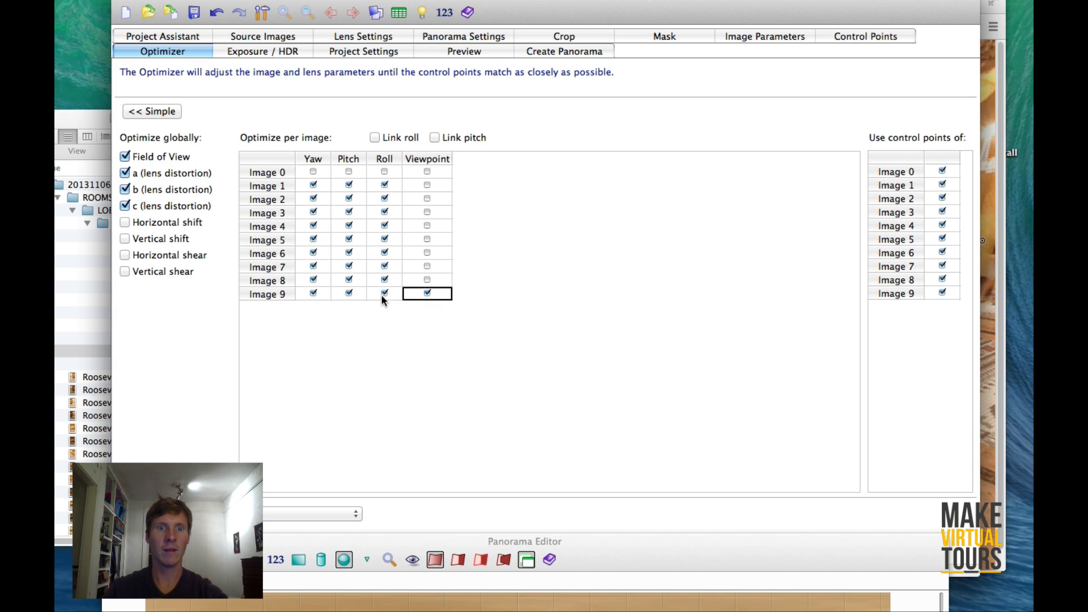
{"action": "left_click_drag", "start_coordinate": [643, 552], "coordinate": [698, 137]}
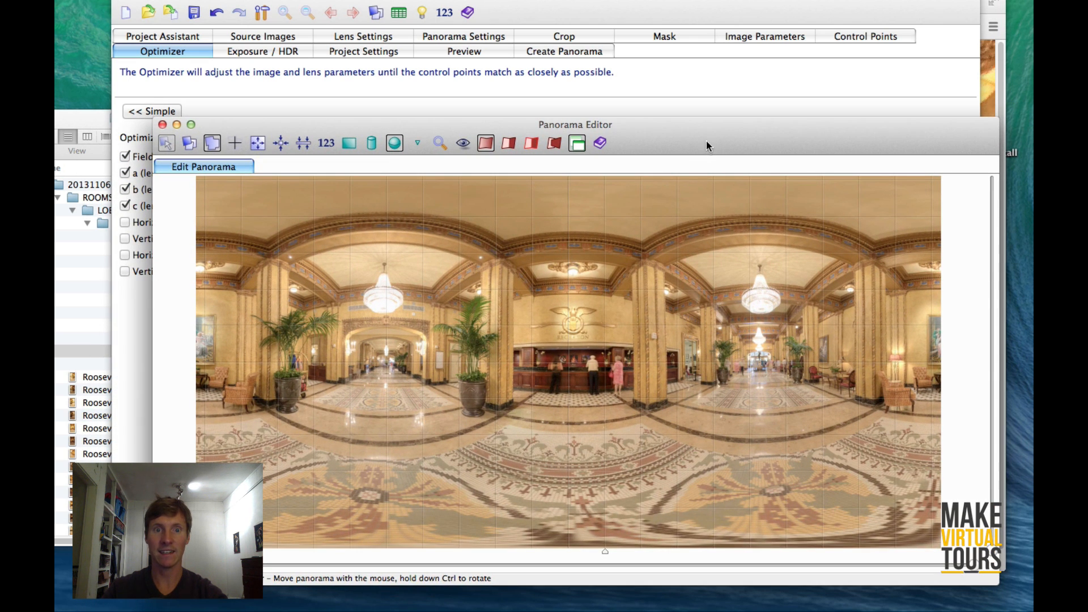
{"action": "left_click_drag", "start_coordinate": [706, 144], "coordinate": [671, 463]}
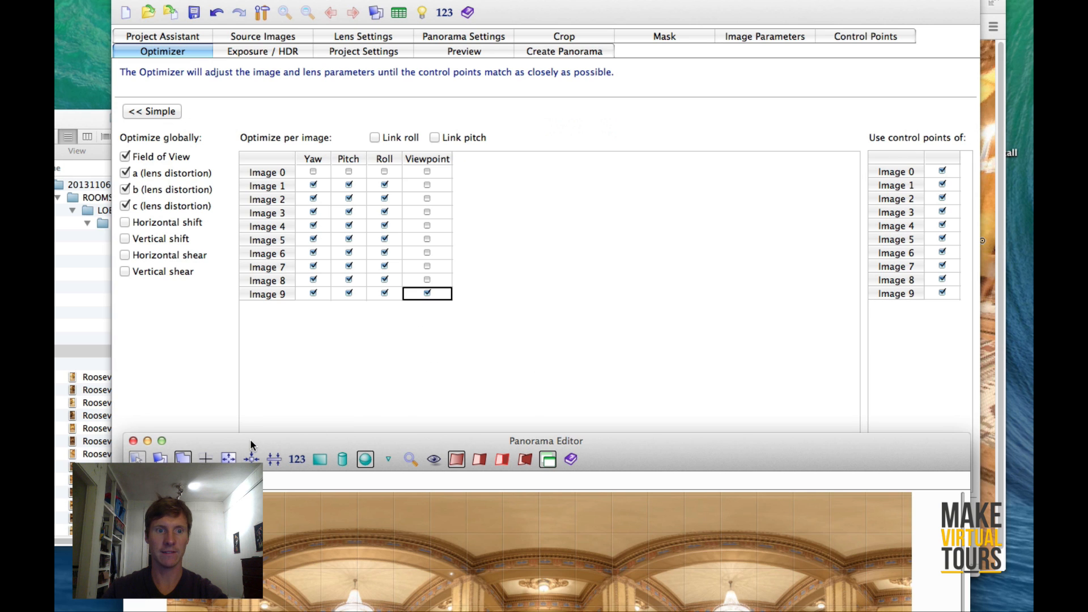
{"action": "left_click_drag", "start_coordinate": [247, 445], "coordinate": [207, 493]}
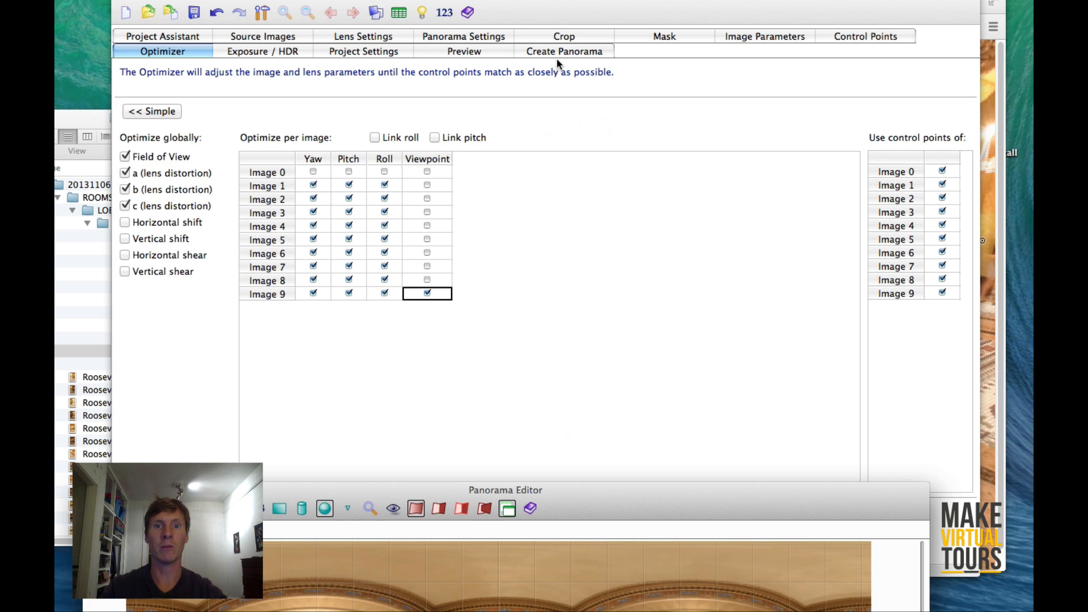
Optimize the project again with the viewpoint setting and bring up the Panorama Editor to check the stitched floor.
{"action": "left_click", "coordinate": [201, 36]}
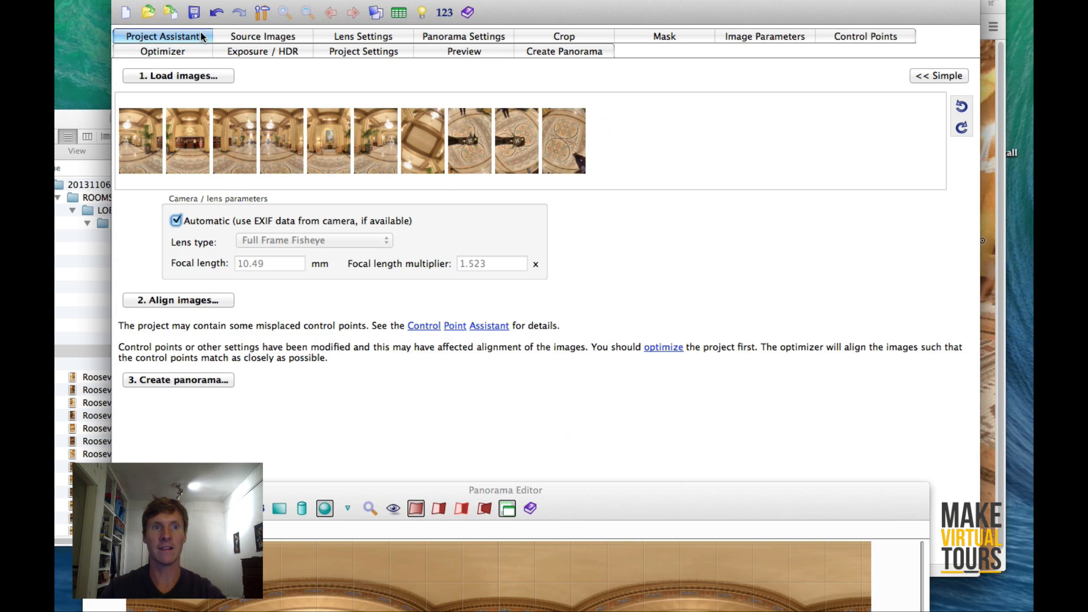
{"action": "left_click", "coordinate": [662, 352]}
{"action": "left_click", "coordinate": [665, 424]}
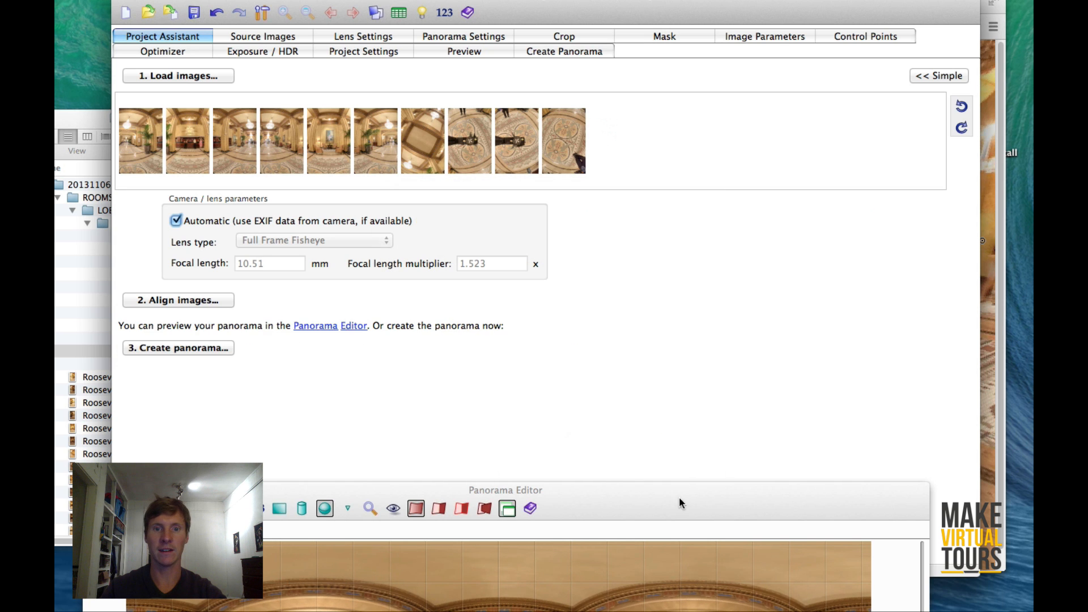
{"action": "left_click_drag", "start_coordinate": [679, 497], "coordinate": [729, 66]}
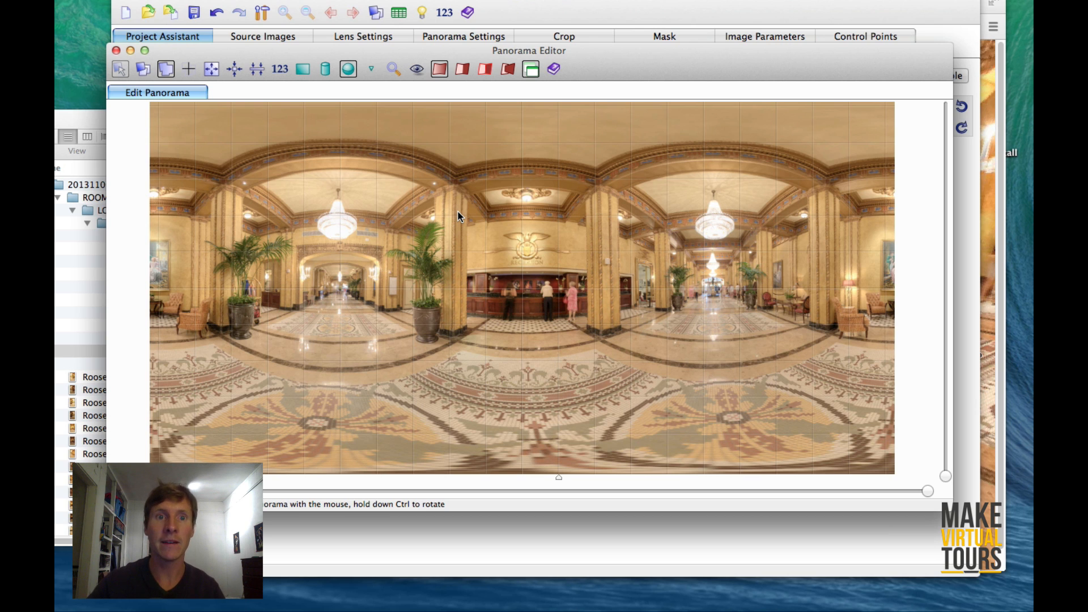
Close the Panorama Editor and set the panorama output to TIFF format at the optimum size of 6812 × 3406 pixels.
{"action": "left_click", "coordinate": [117, 51]}
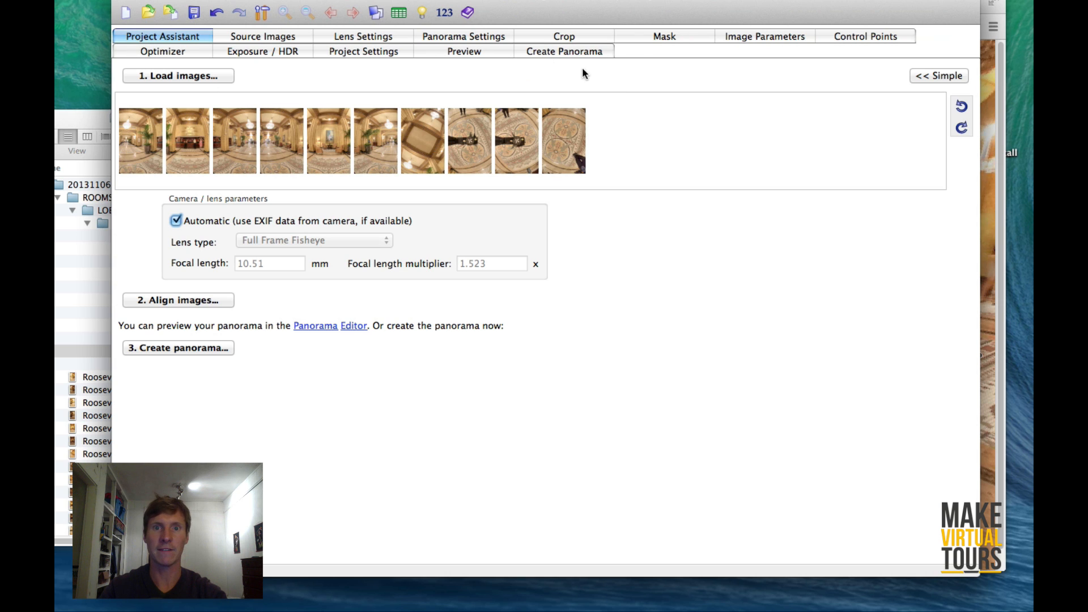
{"action": "left_click", "coordinate": [585, 52]}
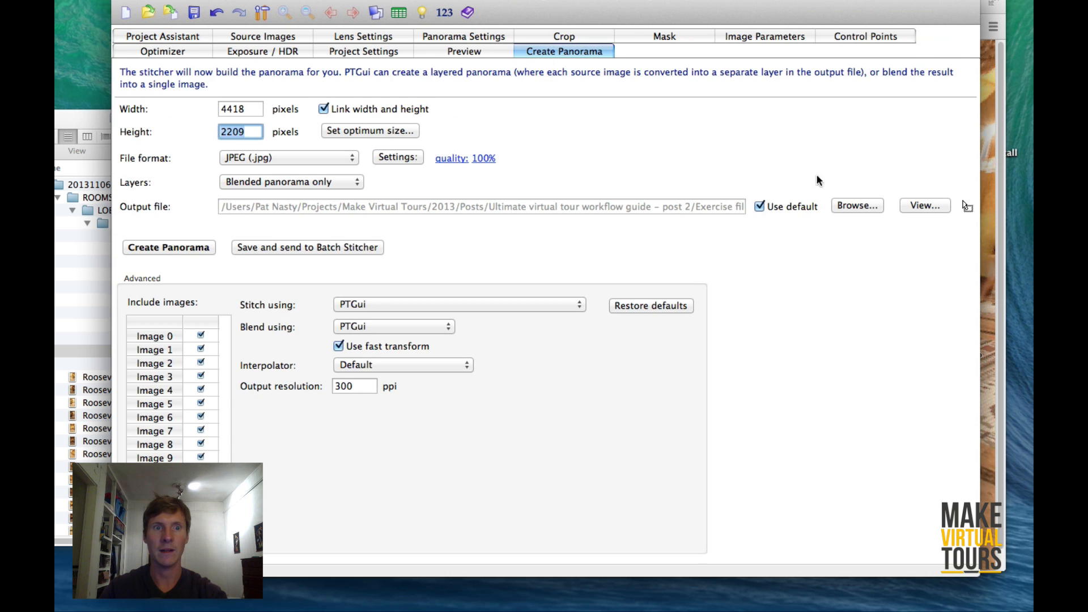
{"action": "left_click", "coordinate": [348, 160]}
{"action": "left_click", "coordinate": [345, 169]}
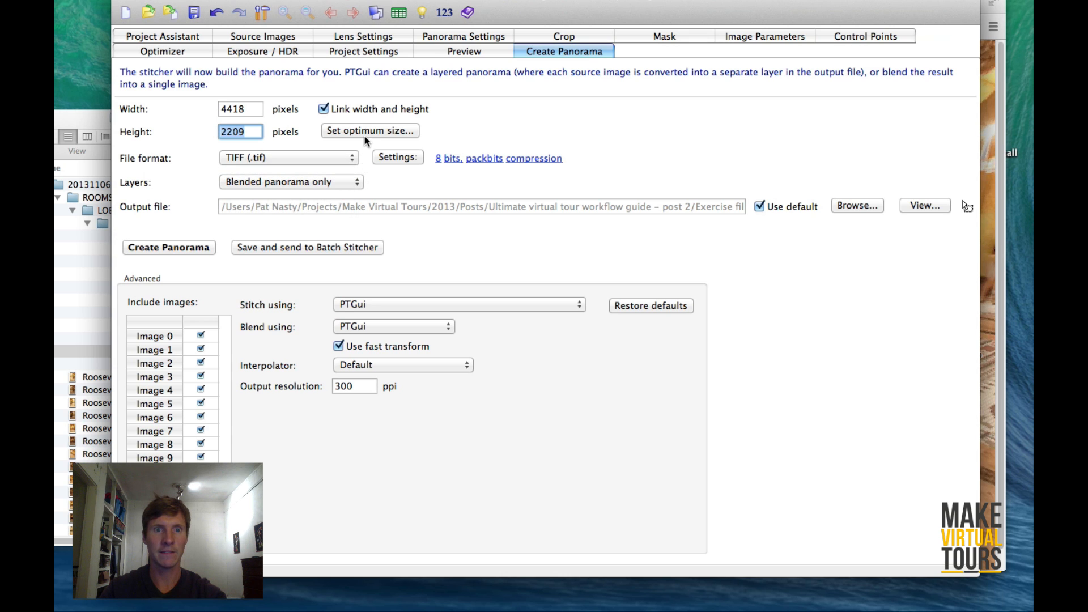
{"action": "left_click", "coordinate": [365, 135]}
{"action": "left_click", "coordinate": [495, 127]}
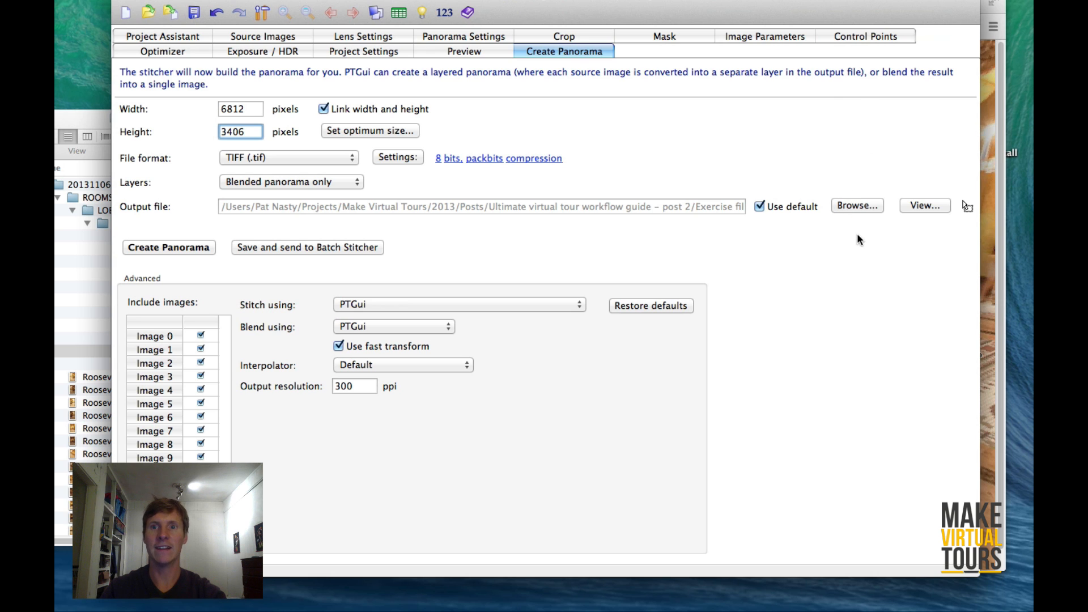
{"action": "left_click", "coordinate": [190, 36]}
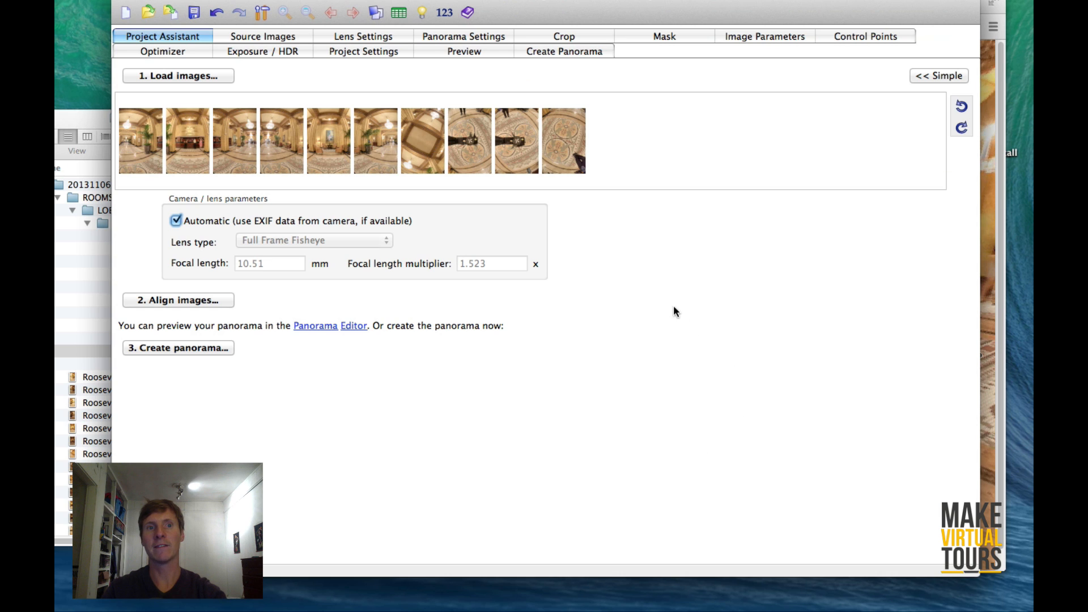
{"action": "left_click", "coordinate": [699, 39]}
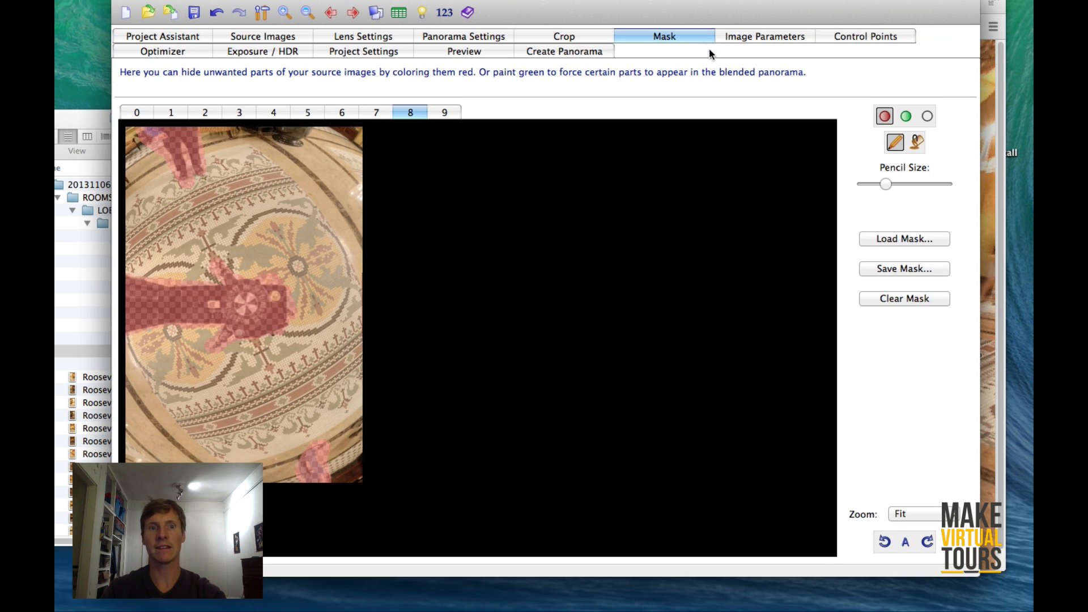
{"action": "left_click", "coordinate": [491, 40]}
{"action": "left_click", "coordinate": [180, 38]}
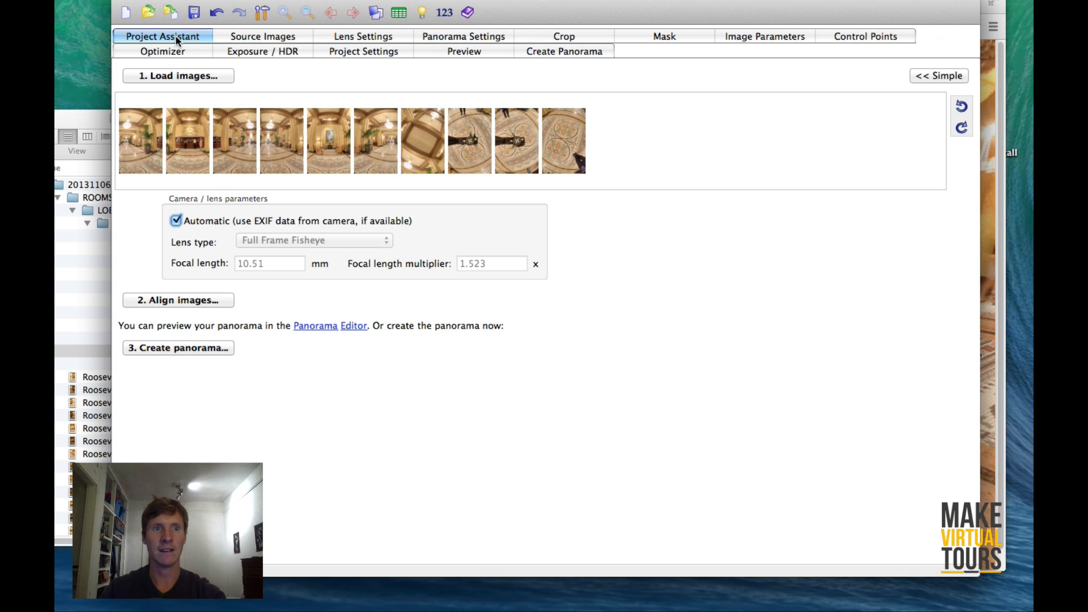